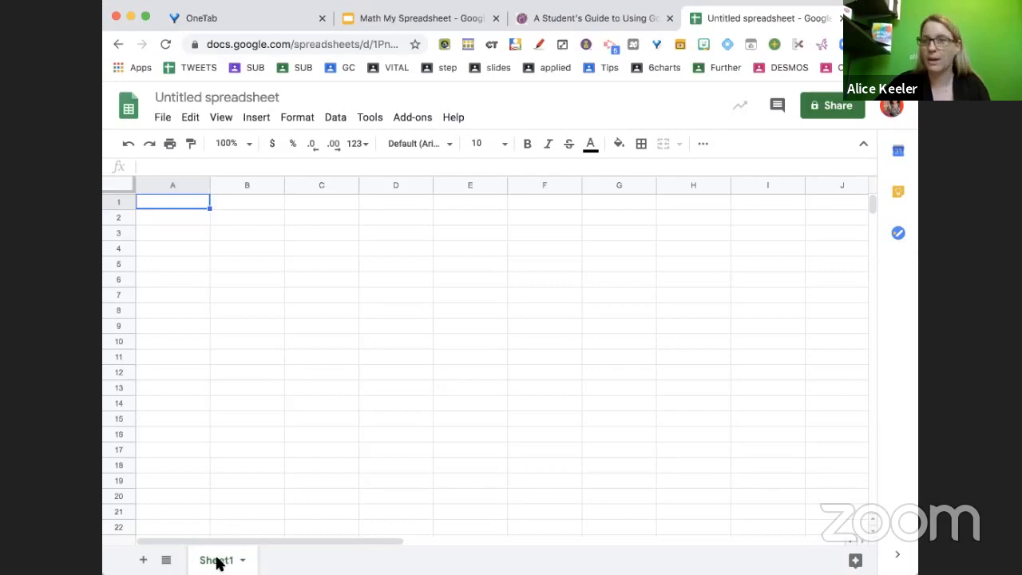
Add a new sheet to the spreadsheet
key(super+equal)
key(super+equal)
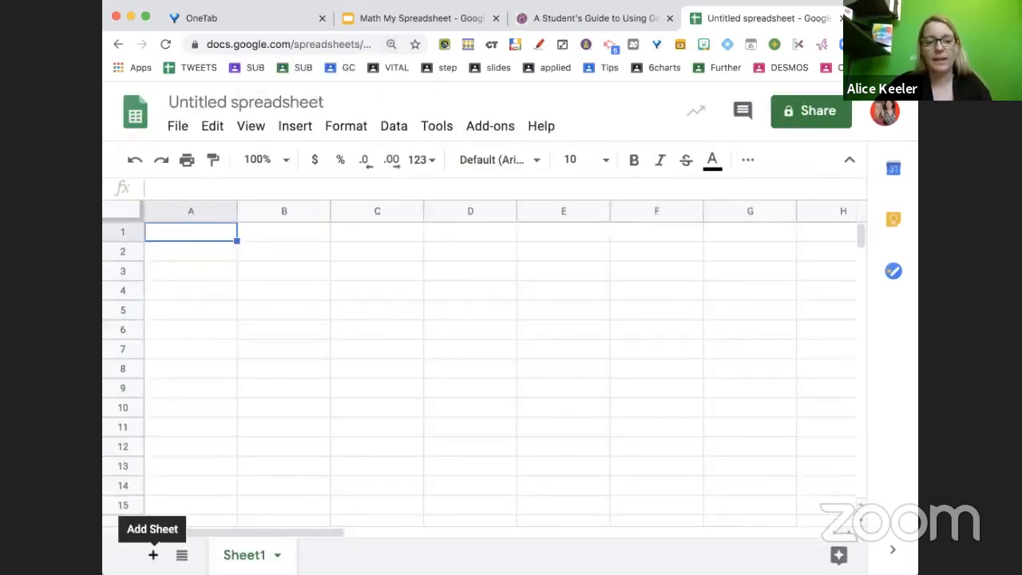
click(153, 554)
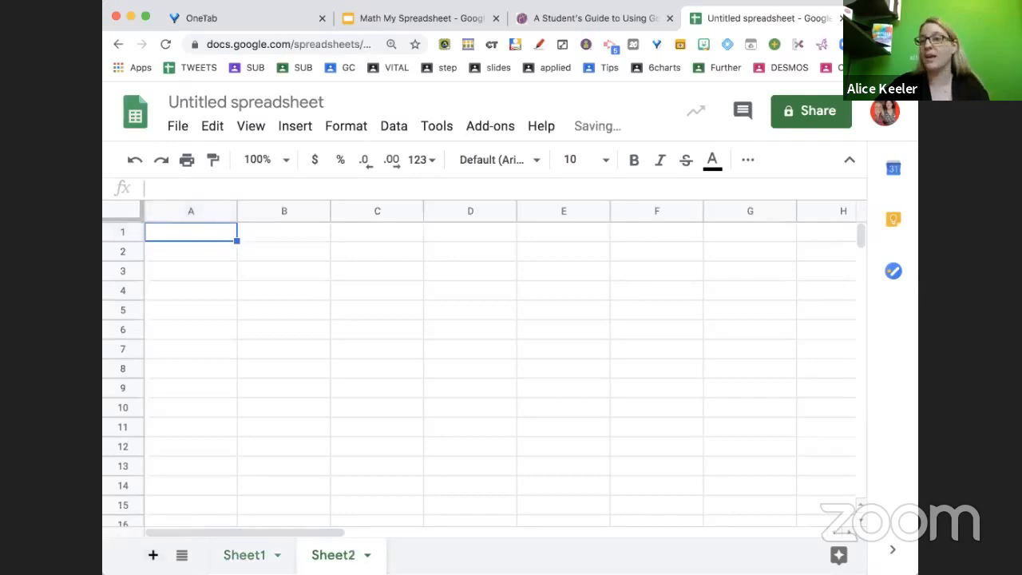
click(125, 212)
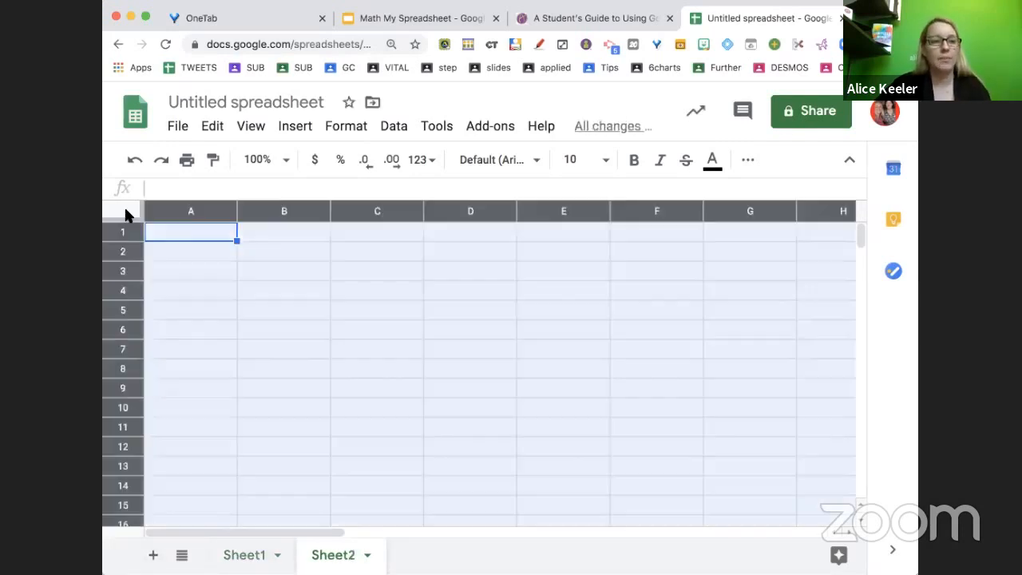
click(202, 268)
click(122, 210)
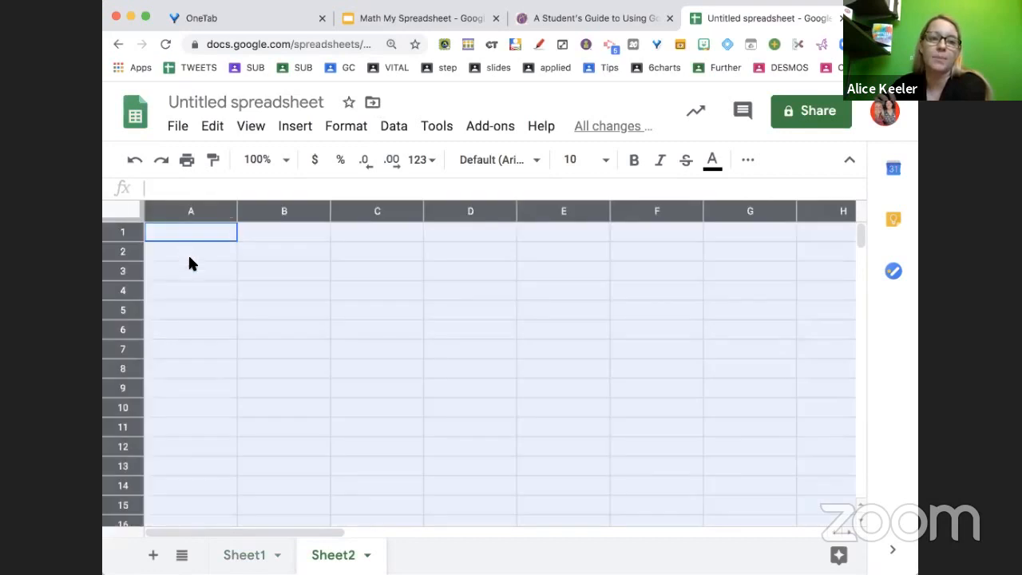
click(188, 252)
click(108, 209)
click(181, 250)
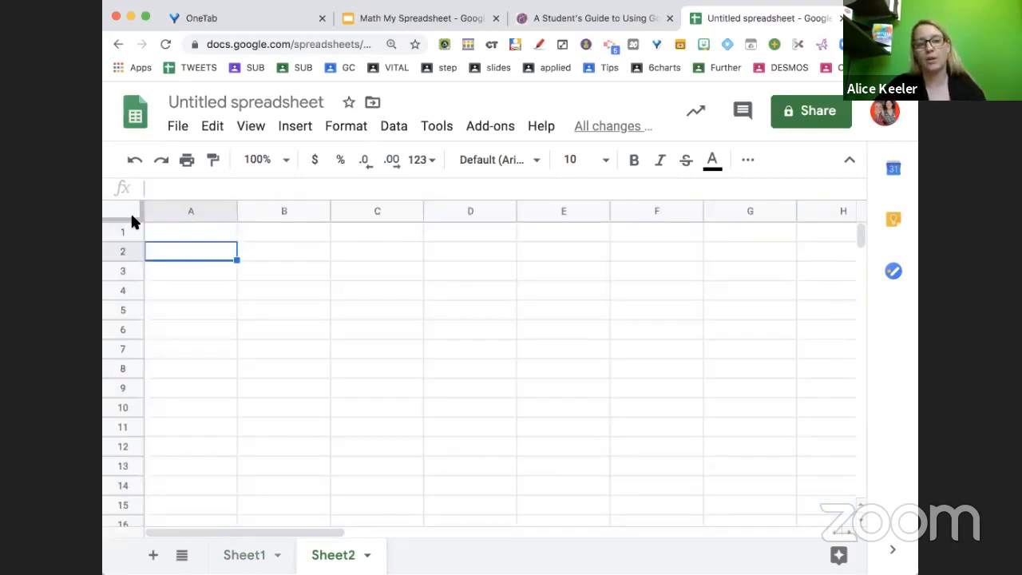
click(130, 212)
click(175, 250)
click(130, 212)
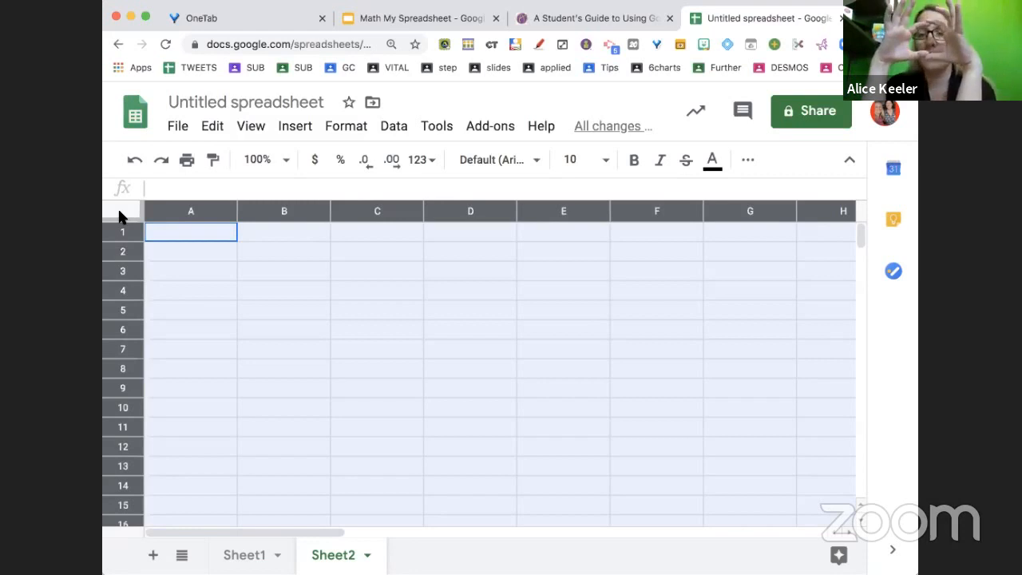
click(196, 236)
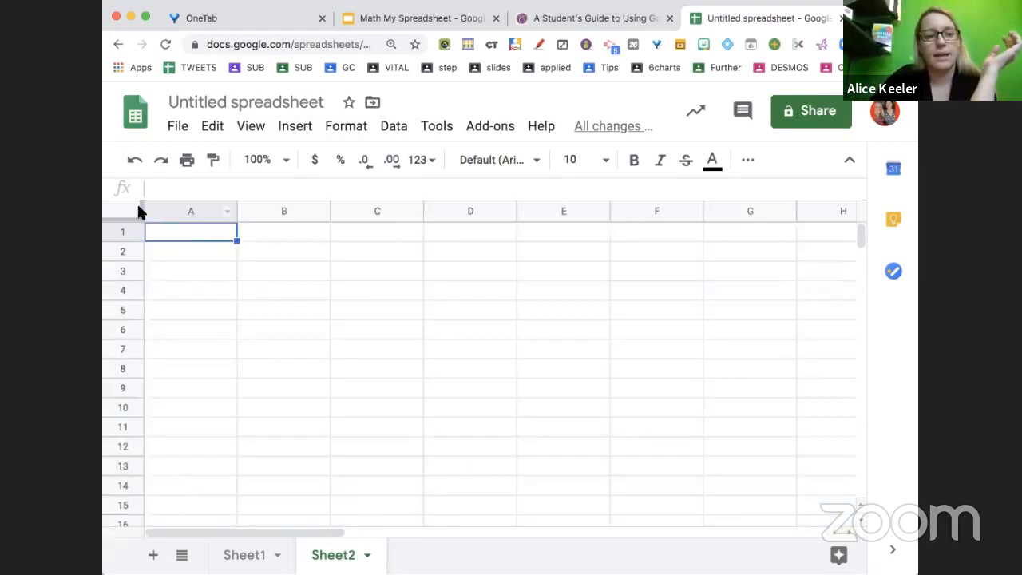
Select the whole of Sheet2 and fill every cell with cyan
click(131, 211)
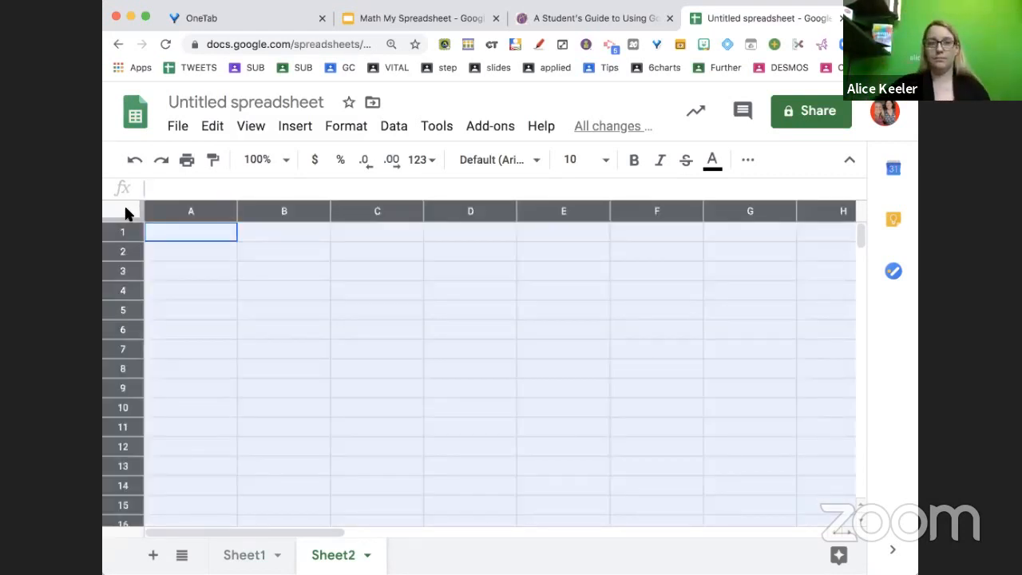
click(747, 164)
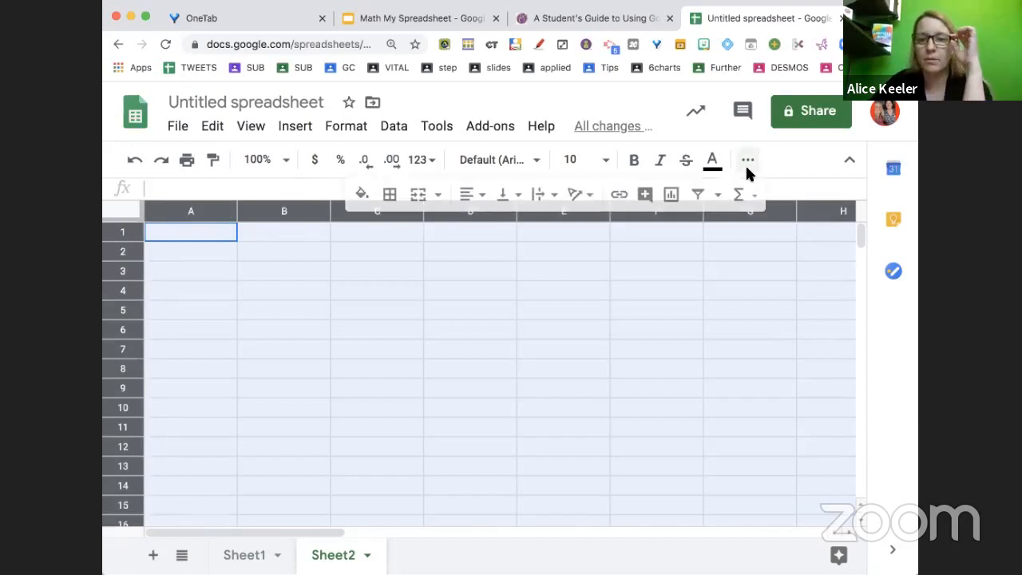
click(362, 194)
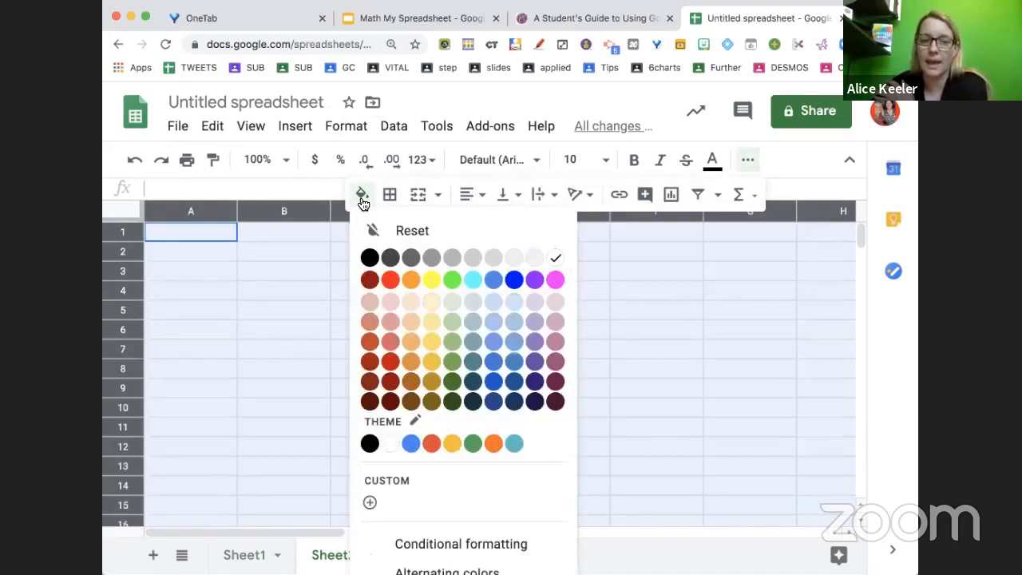
click(472, 279)
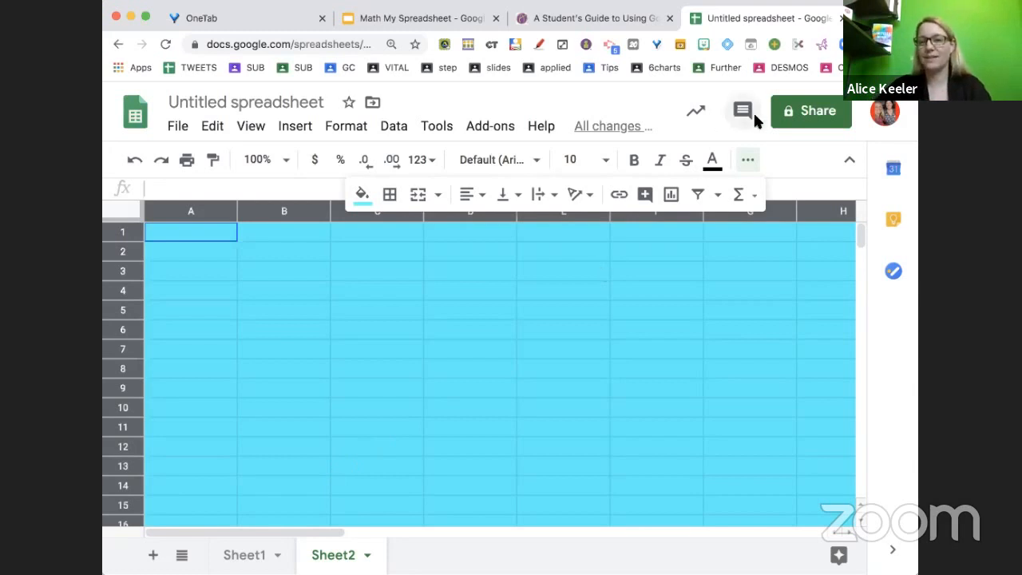
click(747, 160)
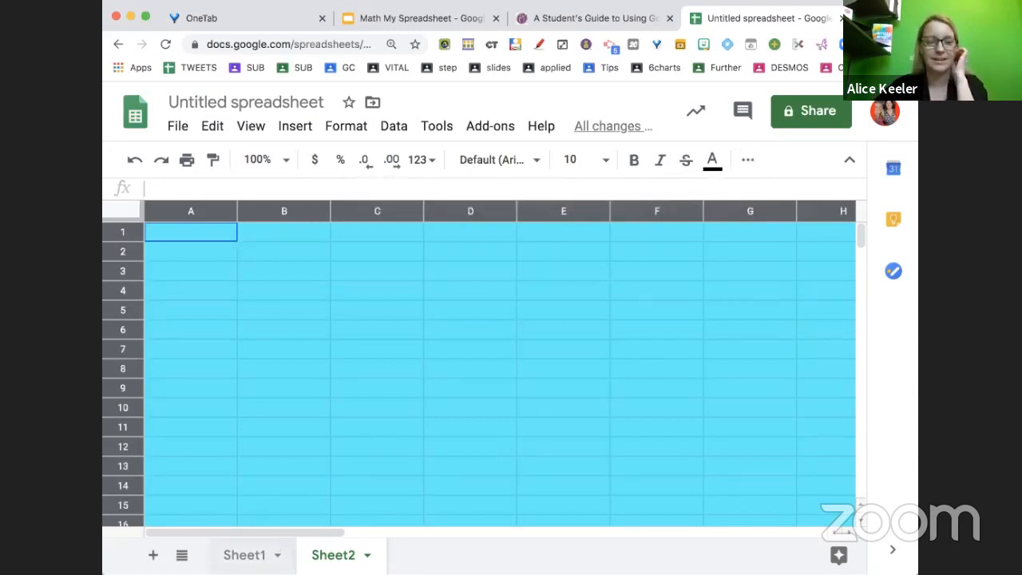
click(249, 559)
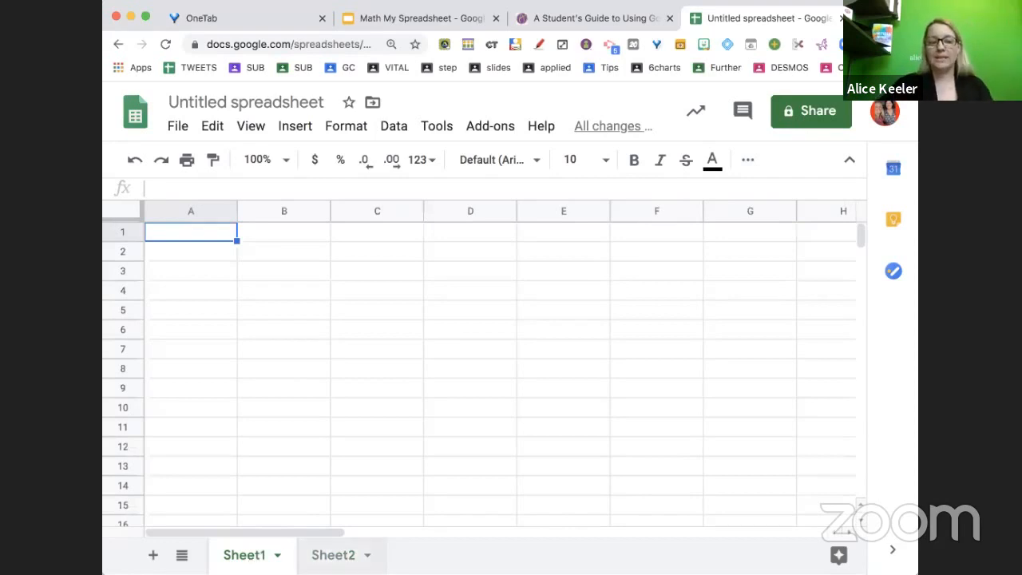
click(333, 555)
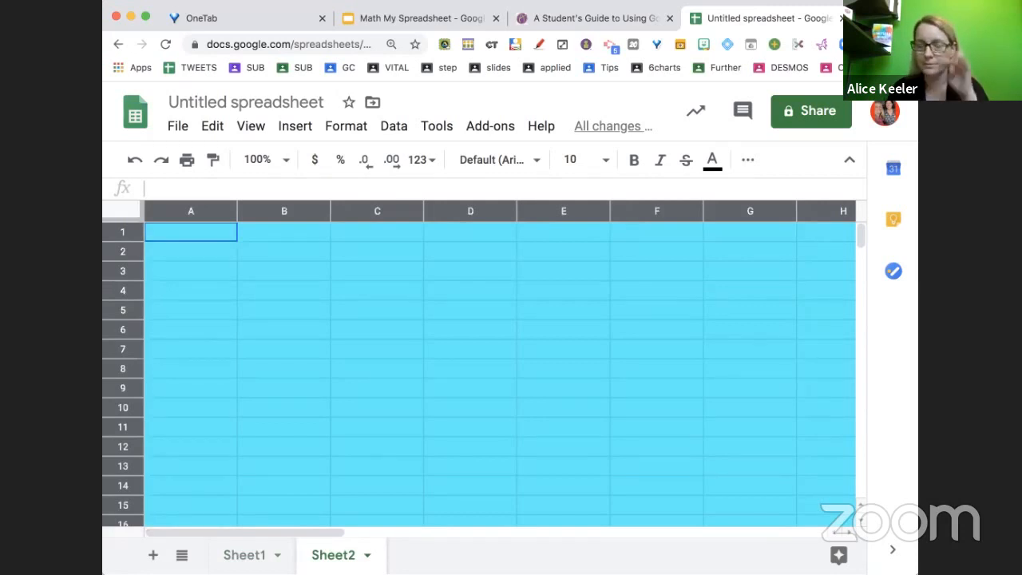
click(255, 558)
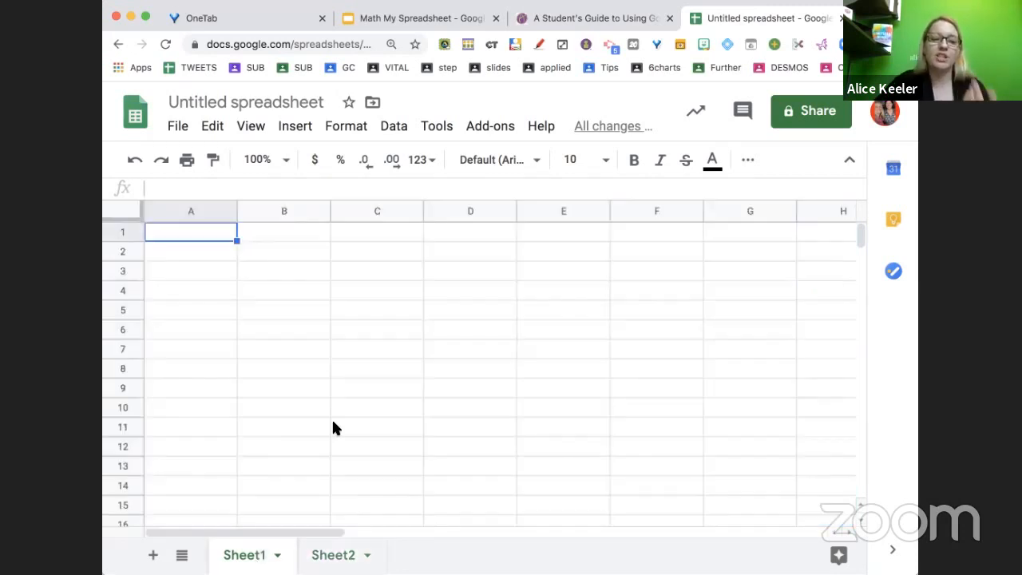
Enter a first name in cell C6 on Sheet1
click(295, 310)
click(458, 426)
click(269, 370)
click(446, 270)
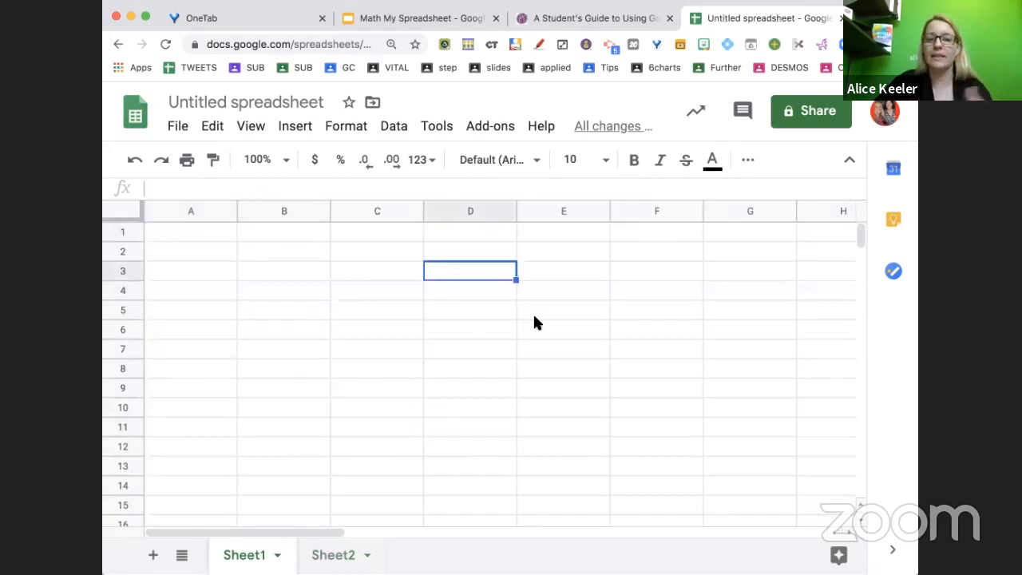
click(534, 317)
click(500, 408)
click(361, 326)
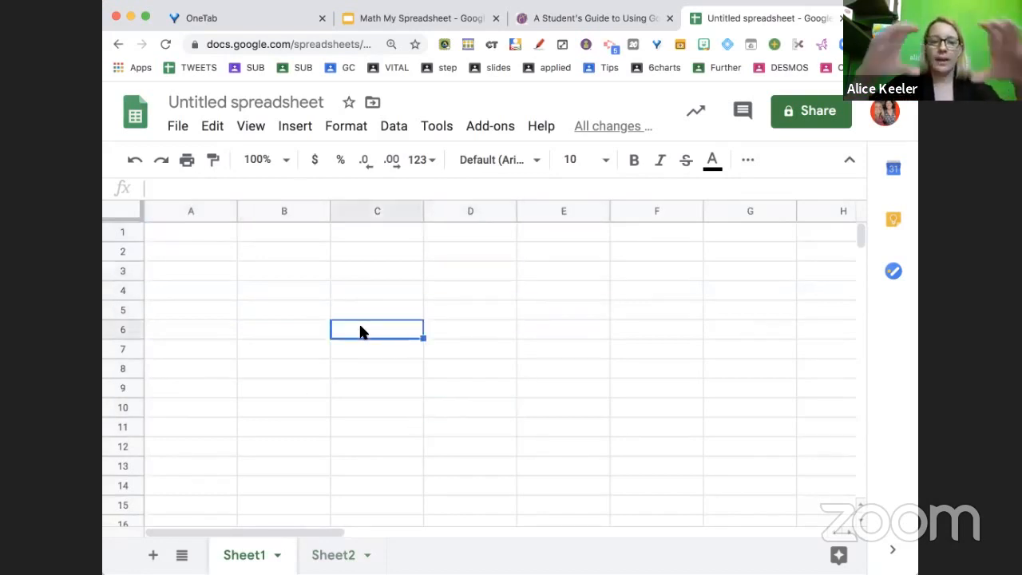
text(Alice)
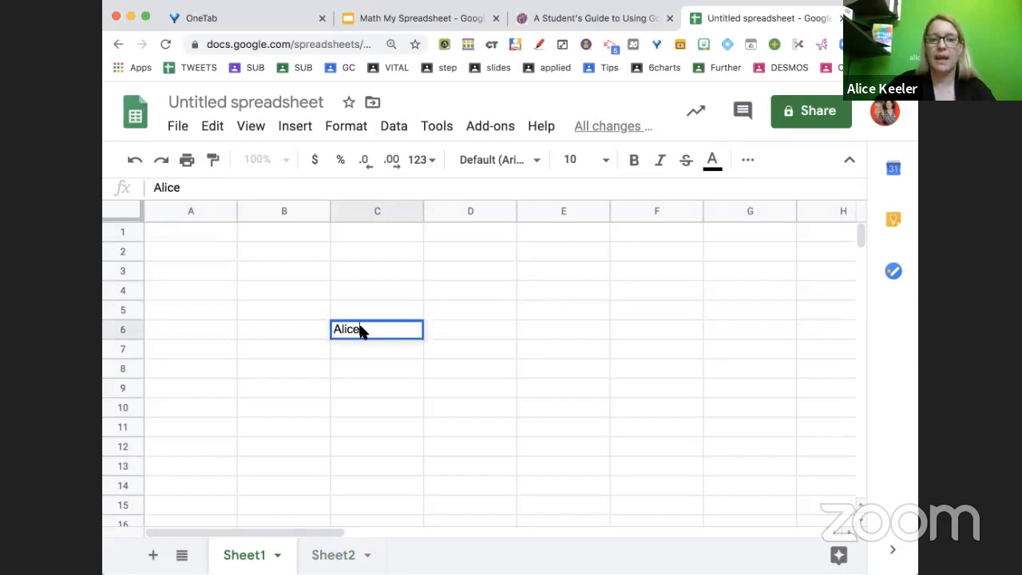
key(Return)
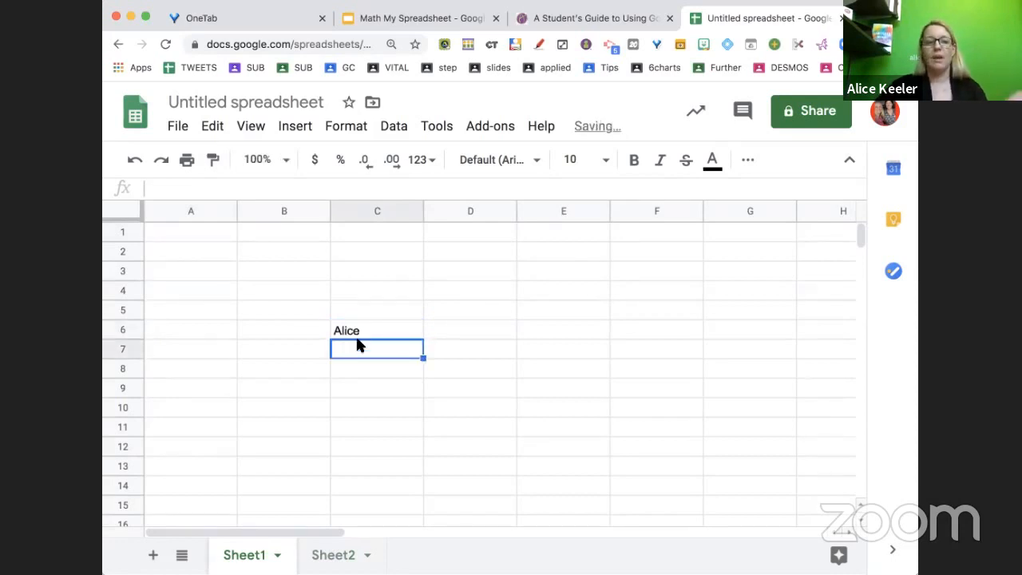
In Sheet2 cell B4, create a formula referencing Sheet1!C6
click(341, 555)
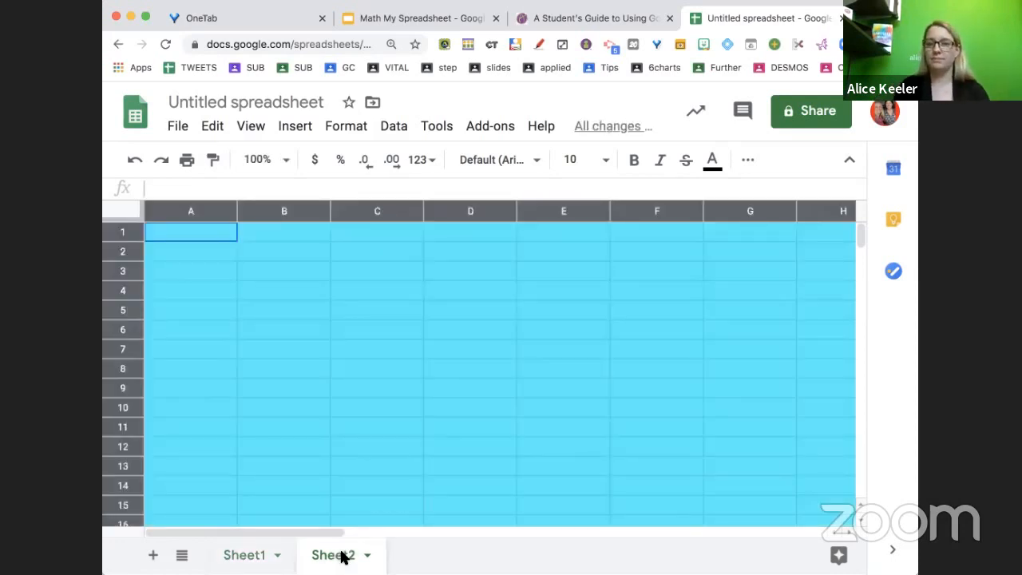
click(293, 295)
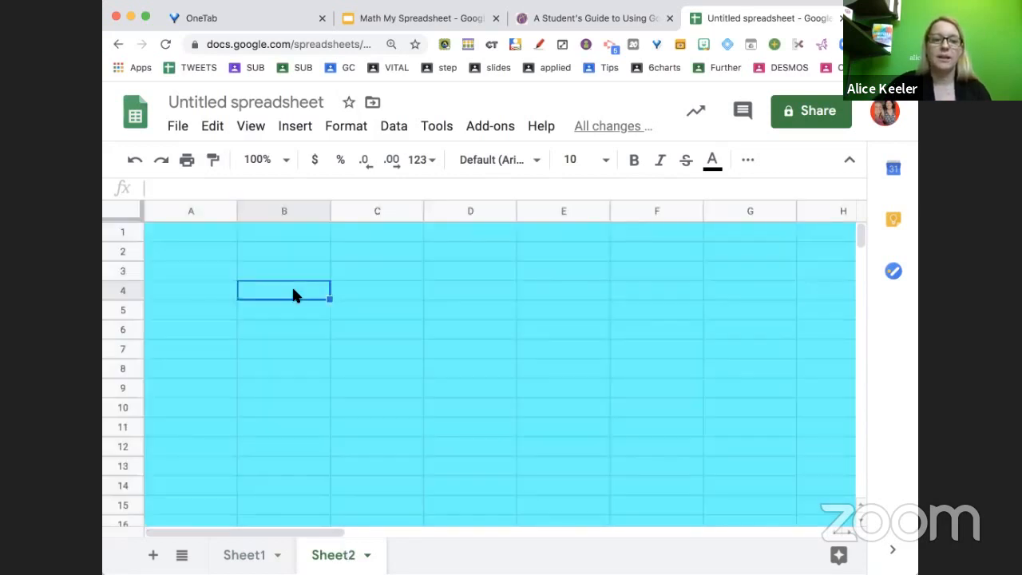
text(=)
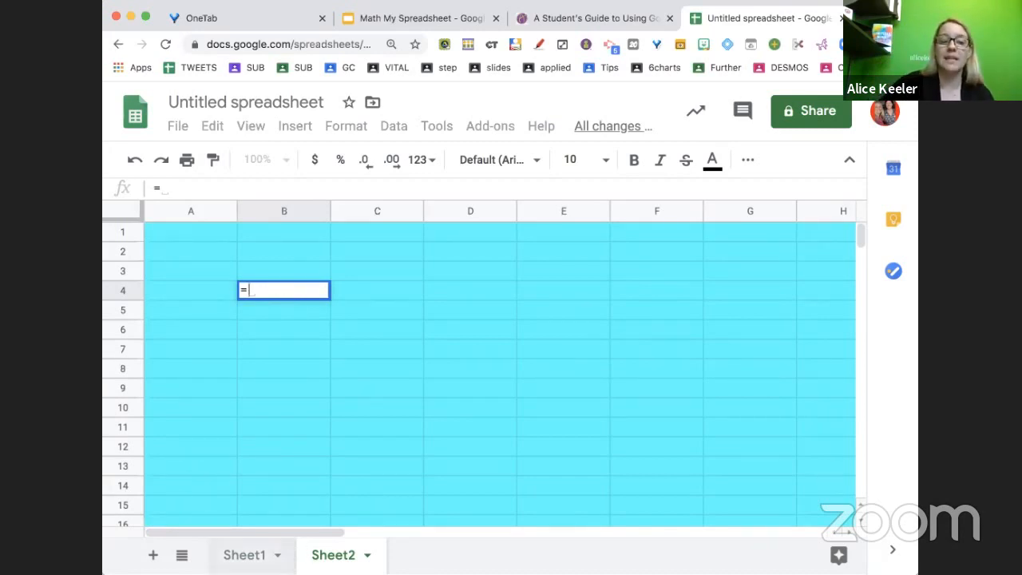
click(245, 555)
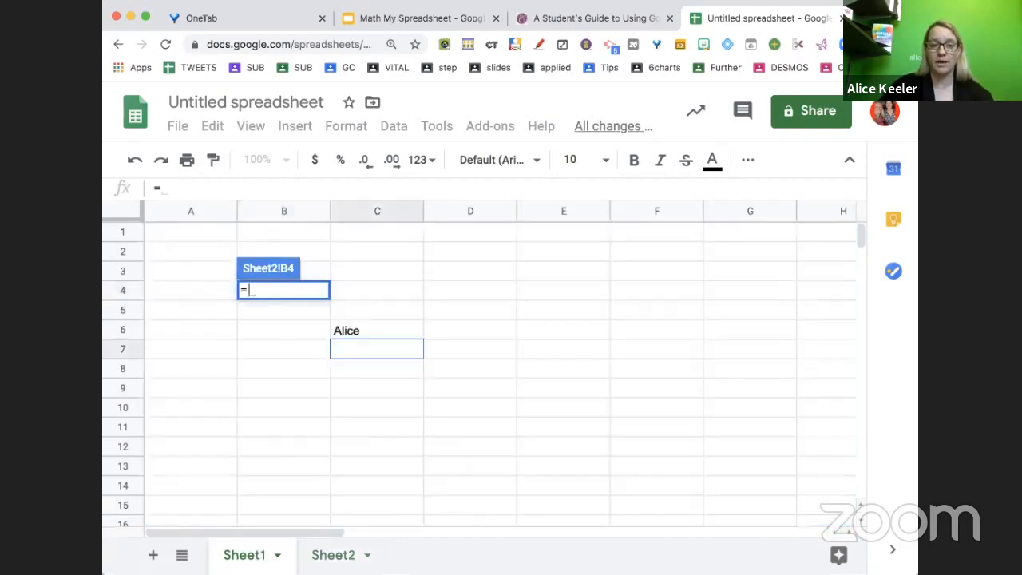
click(353, 335)
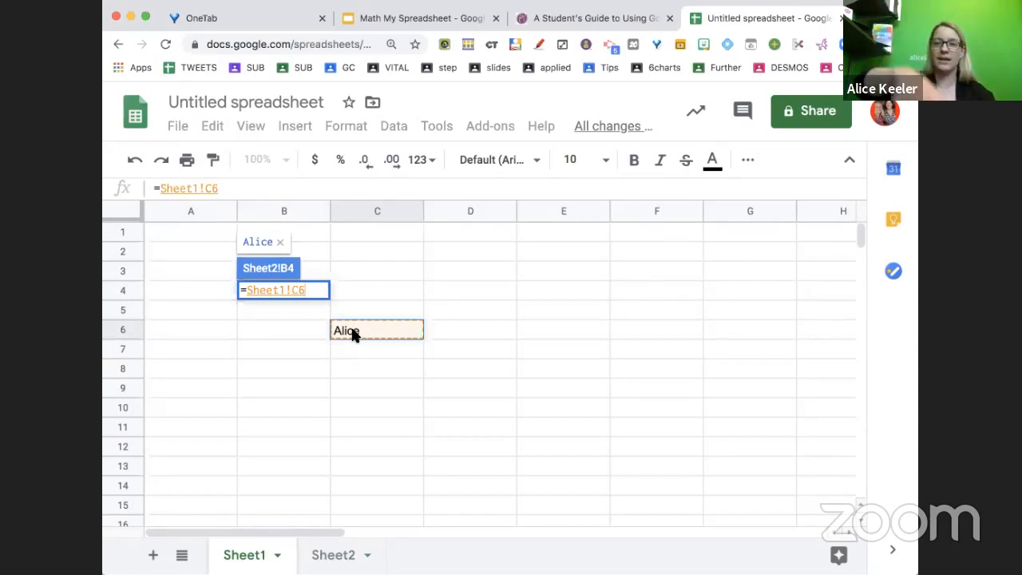
key(Return)
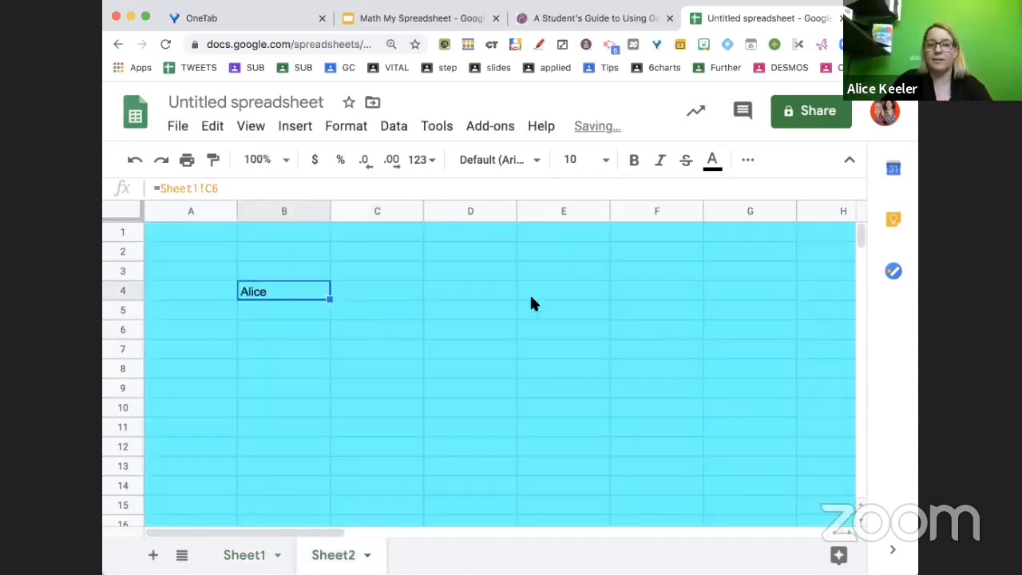
In Sheet2 cell E4, create a formula referencing Sheet1!C6
click(531, 294)
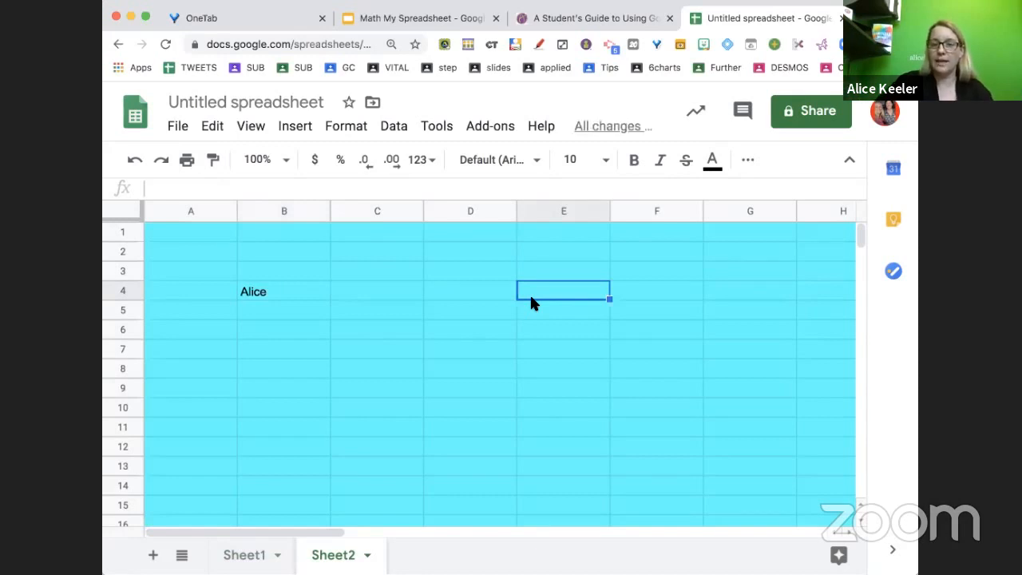
text(=)
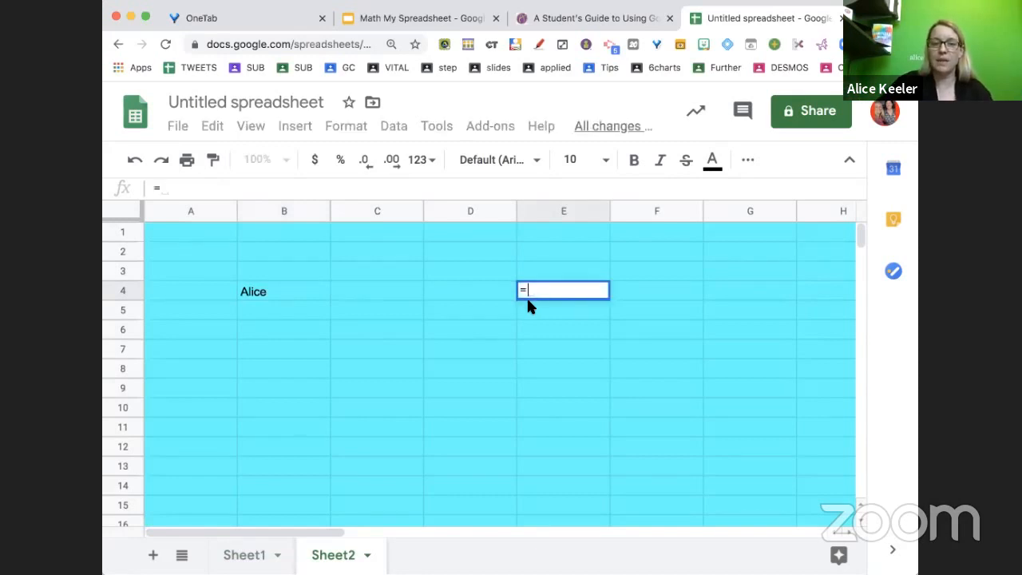
click(250, 553)
click(357, 332)
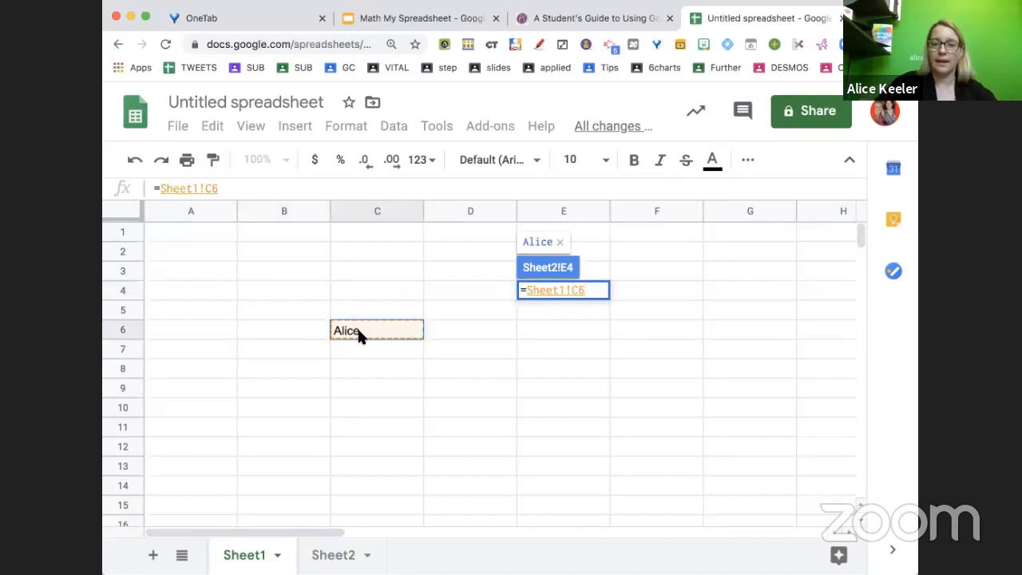
key(Return)
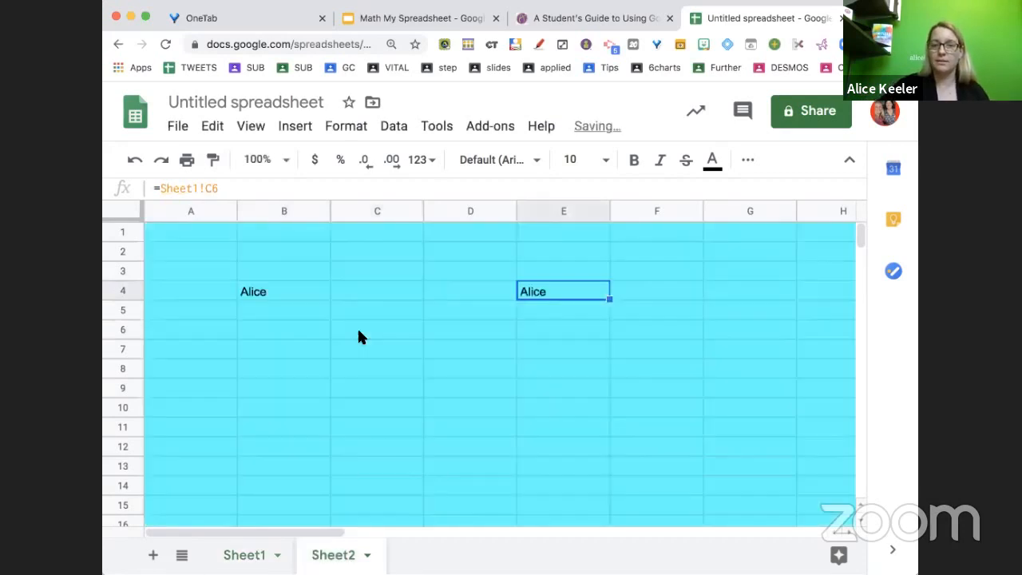
In Sheet2 cell D8, create a formula referencing Sheet1!C6
click(429, 368)
text(=)
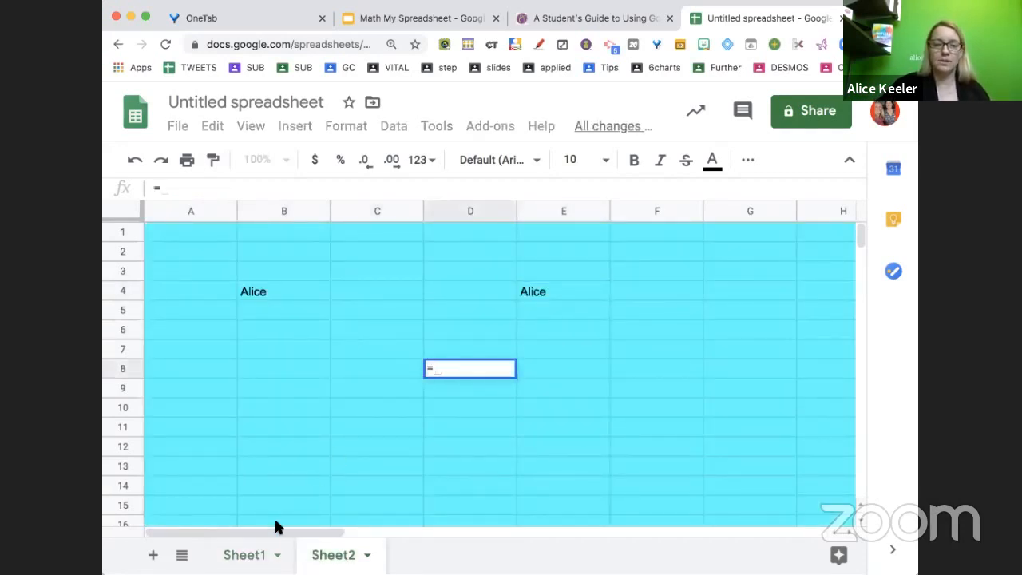
click(242, 554)
click(356, 331)
key(Return)
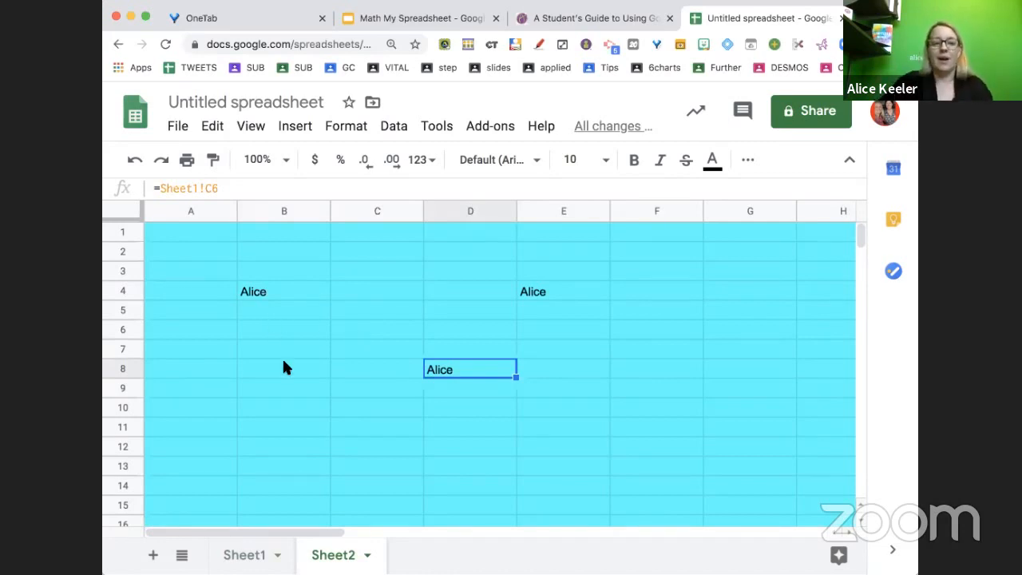
Link Sheet2 cell B9 to Sheet1!C6 with a formula and add another new sheet
click(296, 391)
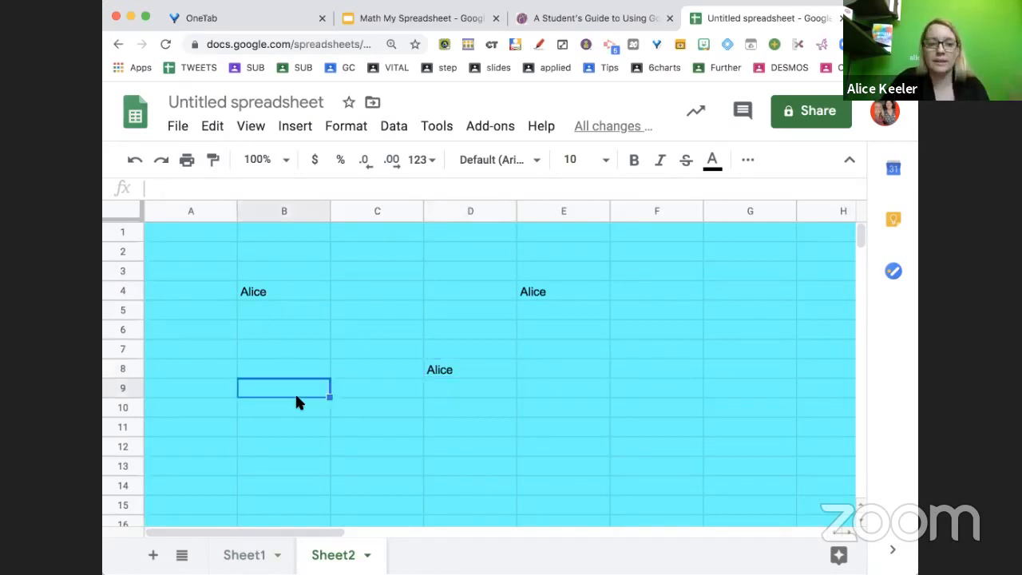
text(=)
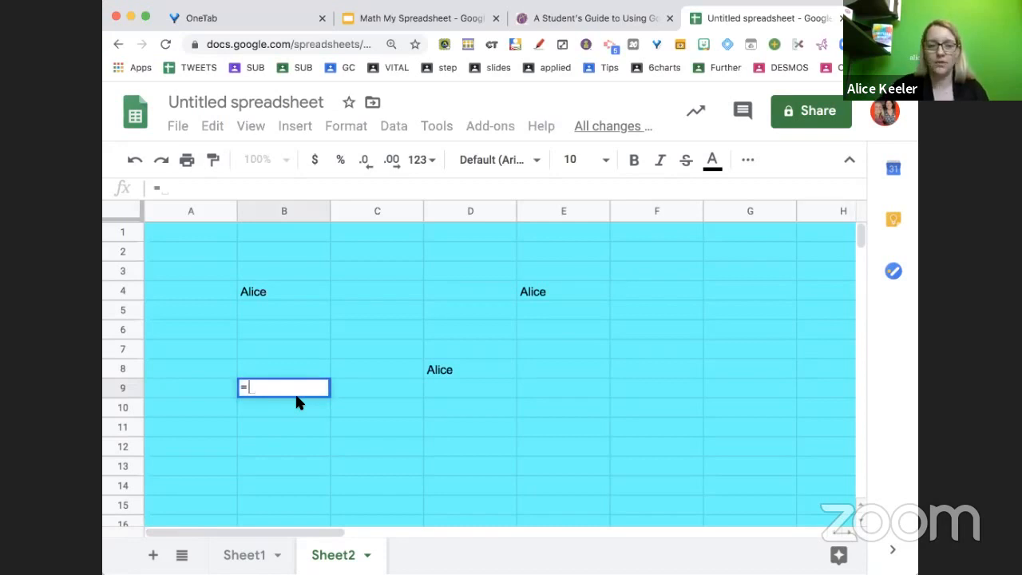
click(257, 554)
click(393, 329)
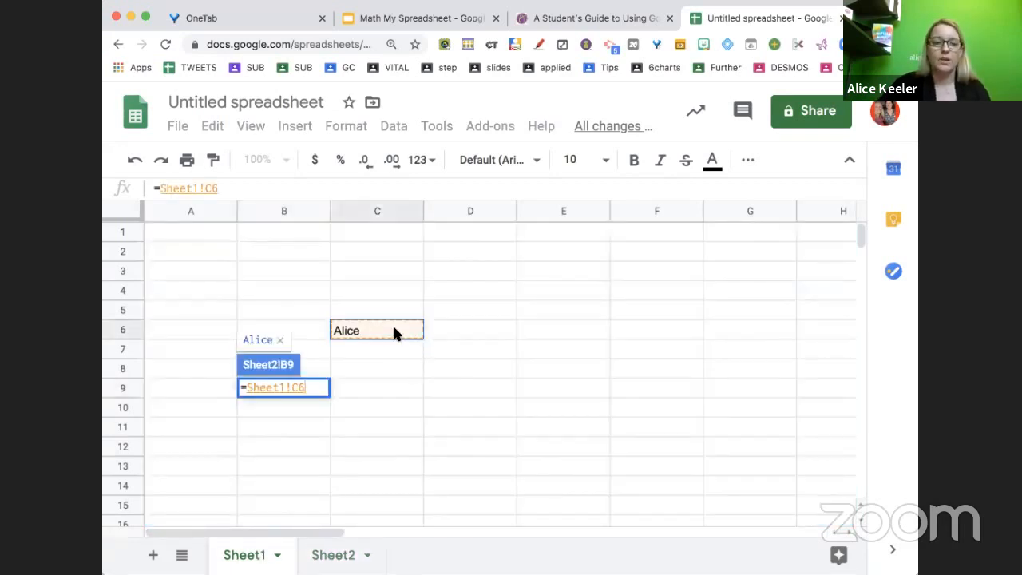
key(Return)
click(152, 554)
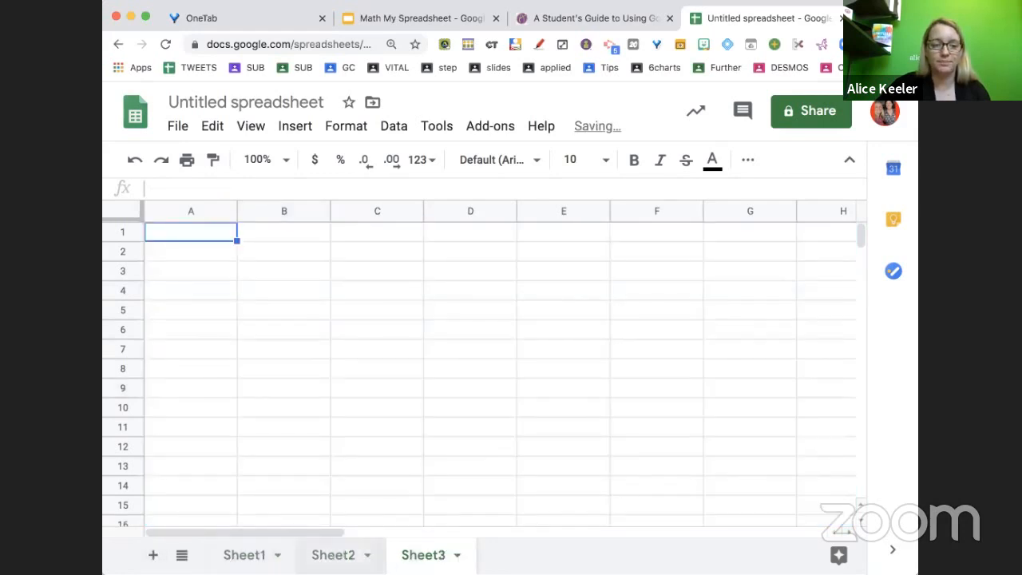
Rename the third sheet as Intro
double_click(410, 557)
click(464, 506)
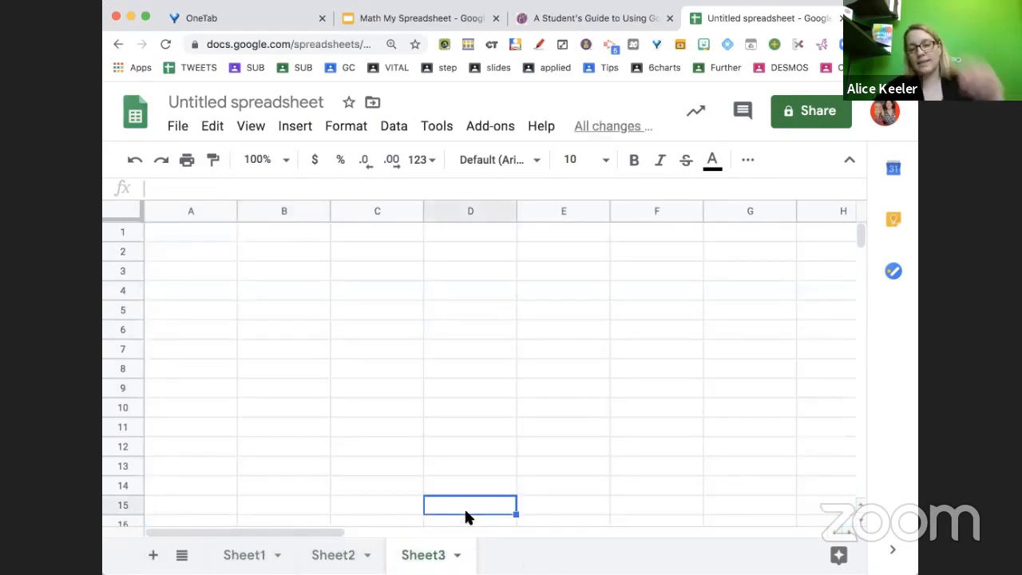
double_click(436, 559)
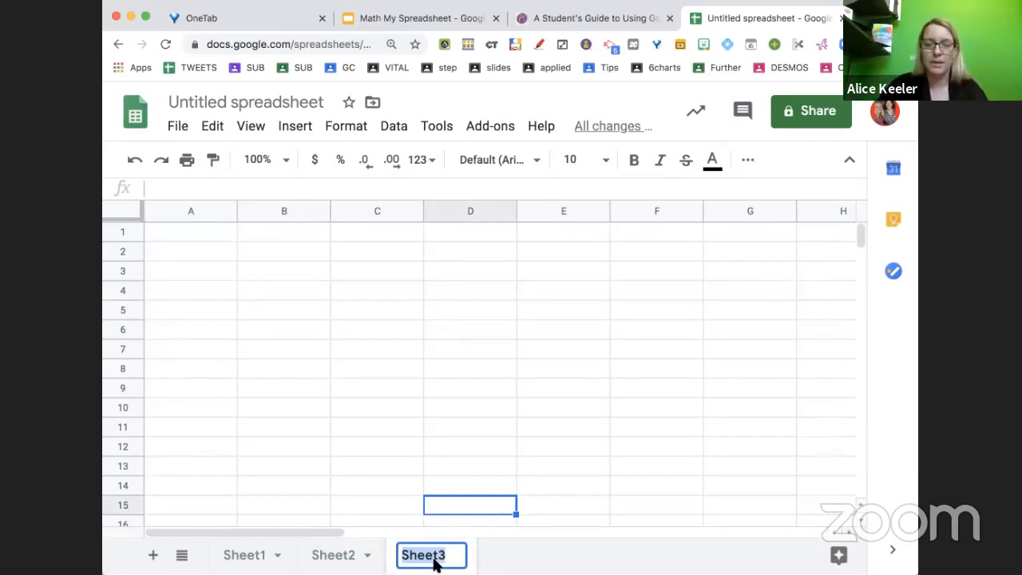
text(Intro)
key(Return)
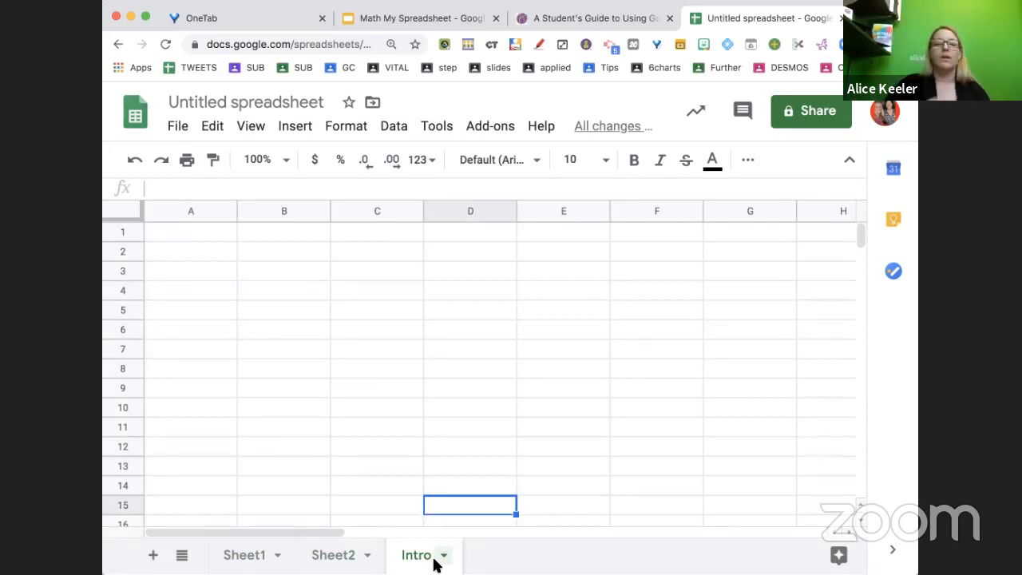
Merge cells B2:E5 on the Intro sheet into one cell
drag(296, 249, 581, 303)
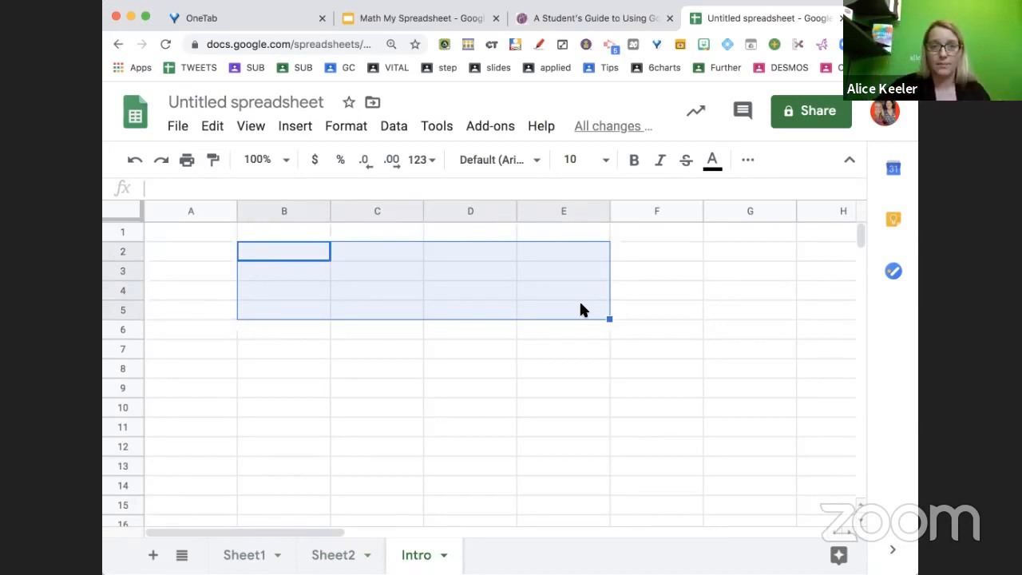
click(553, 369)
click(312, 254)
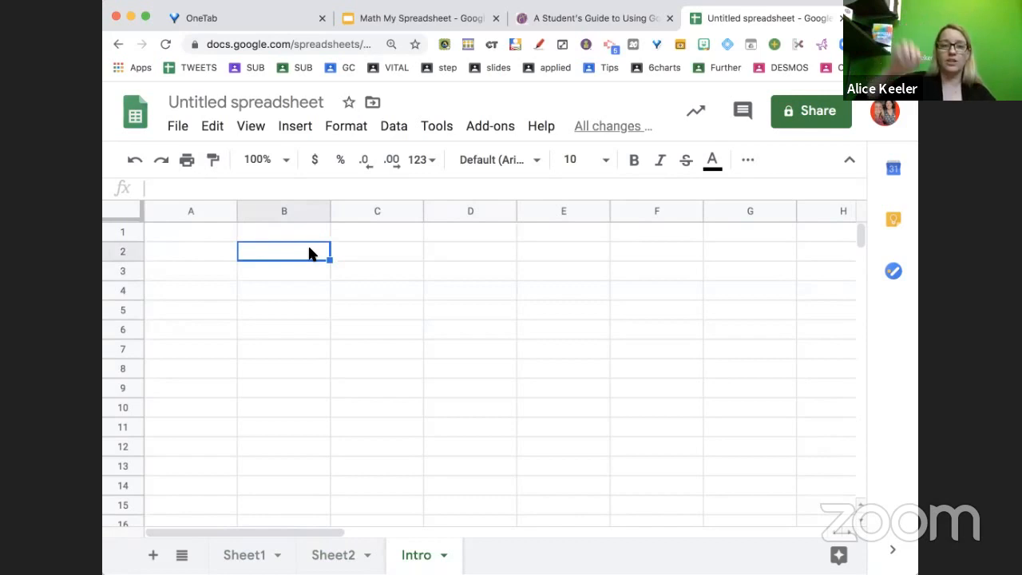
shift+click(536, 334)
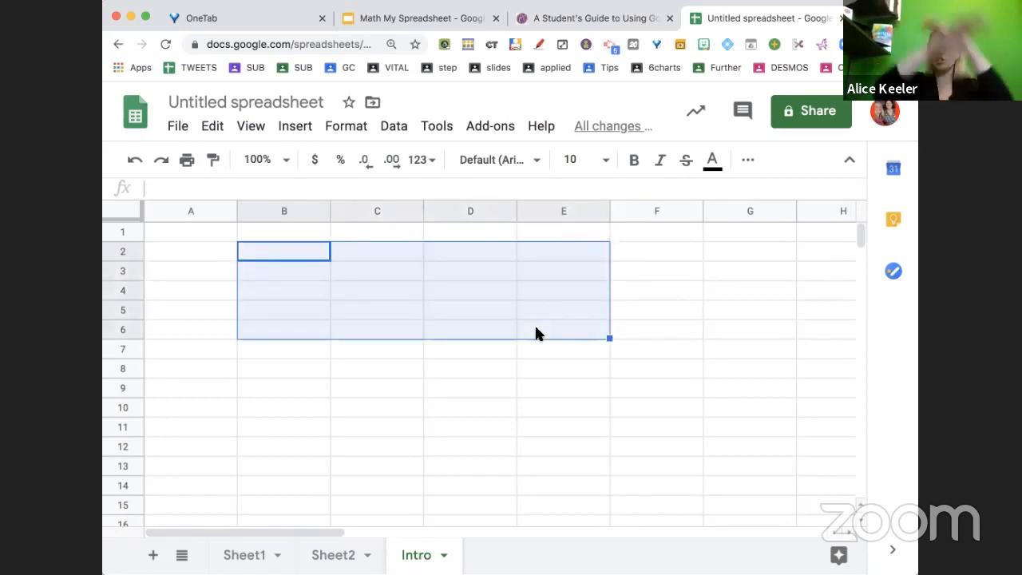
click(536, 334)
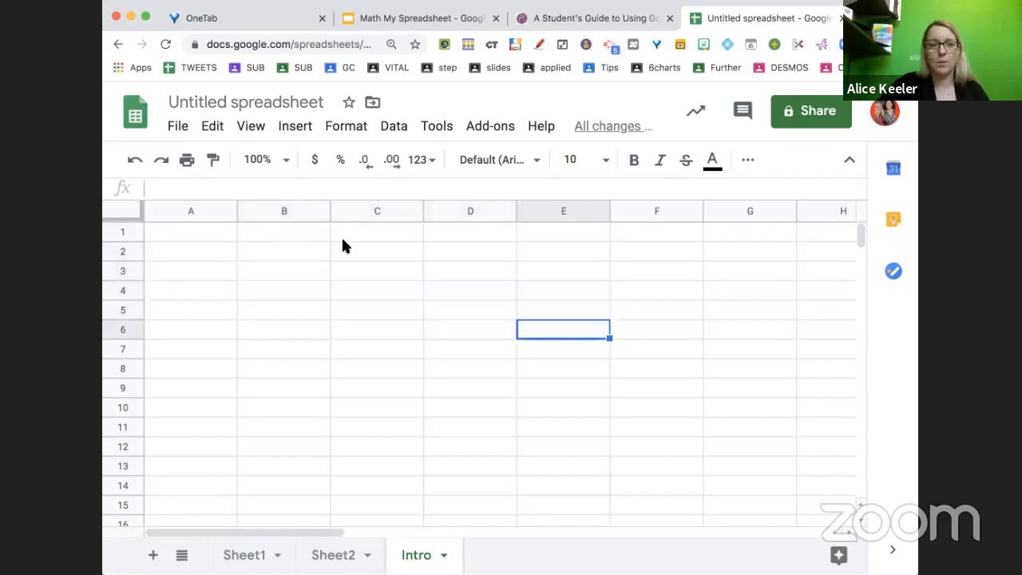
click(311, 253)
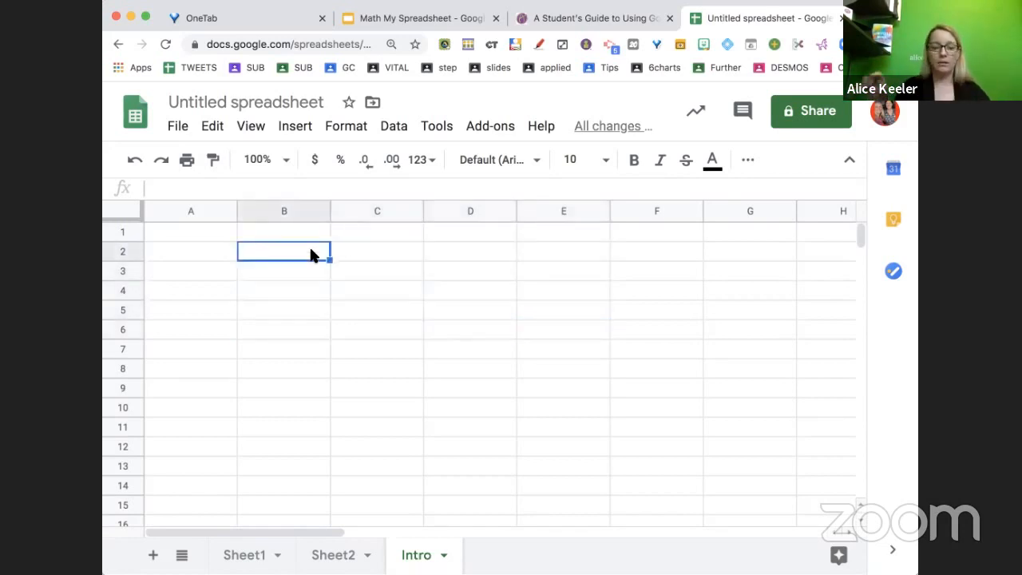
shift+click(518, 313)
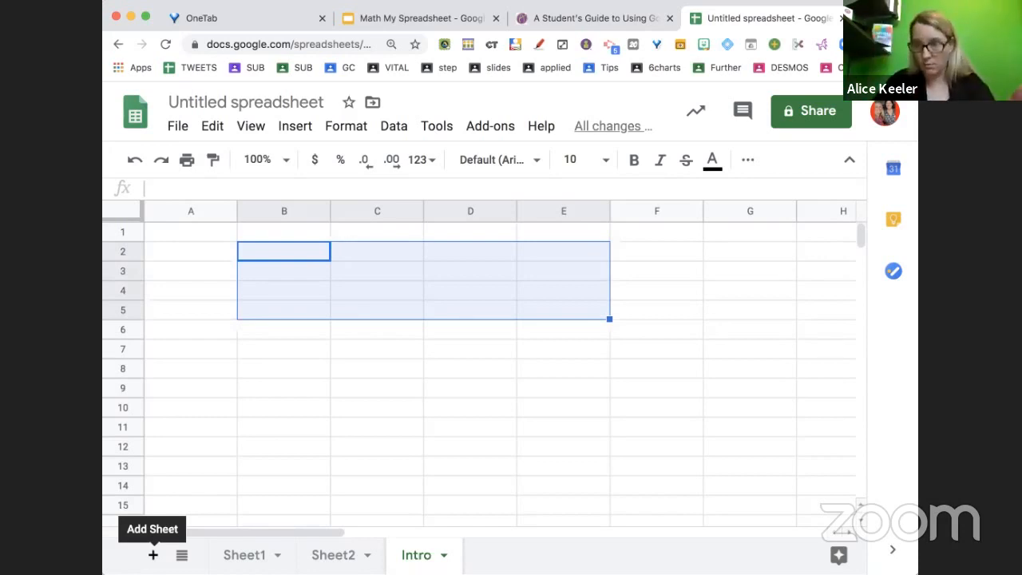
click(746, 167)
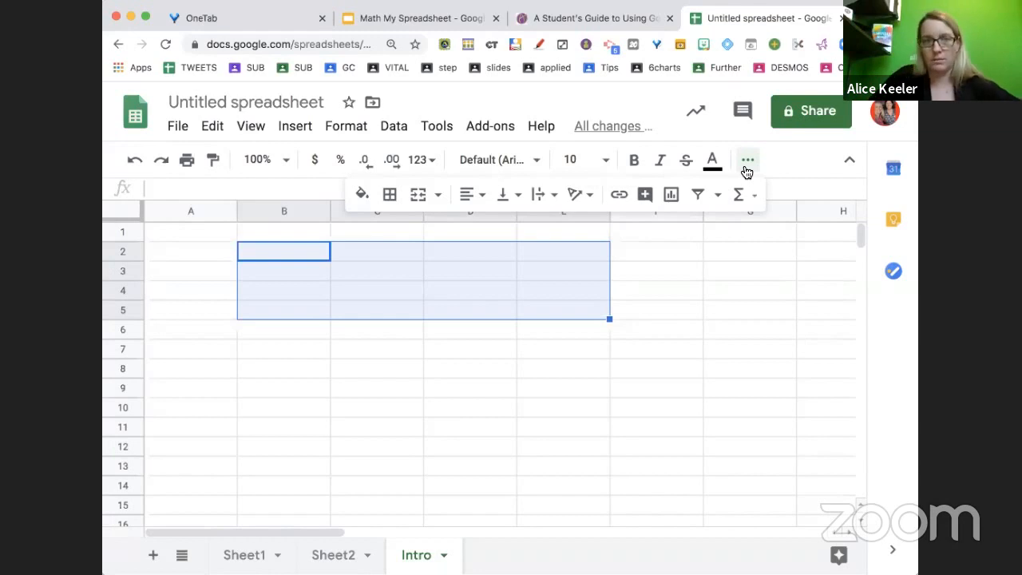
click(423, 206)
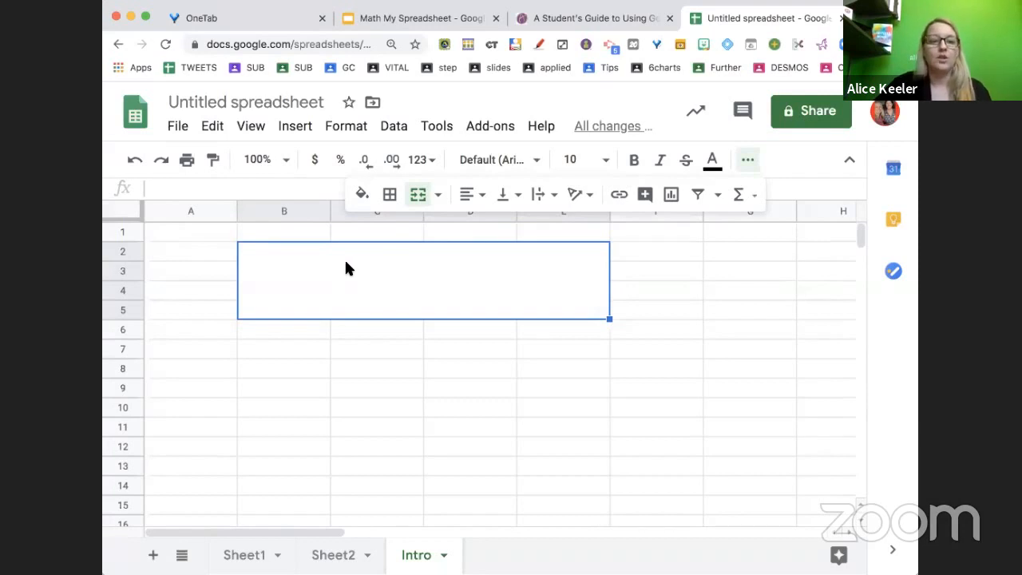
Enter the question "What is your name?" in the merged cell
text(What is your)
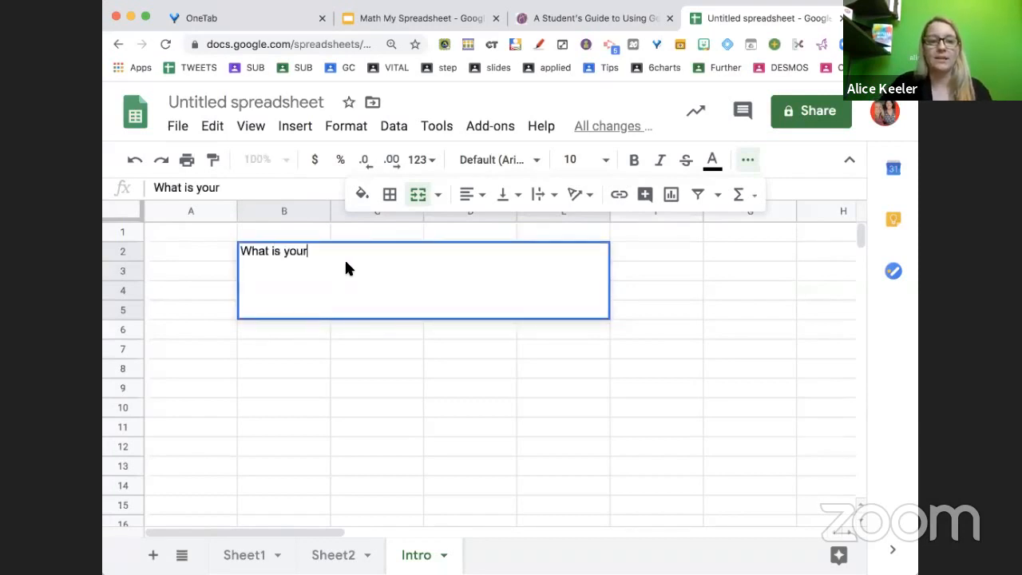
text( name>?)
key(BackSpace)
key(BackSpace)
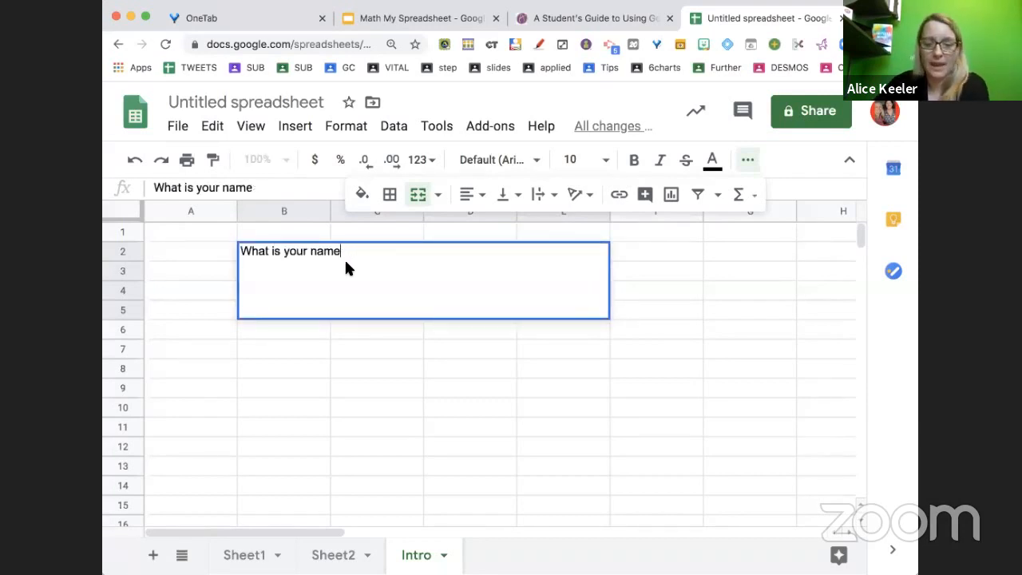
text(?)
key(Return)
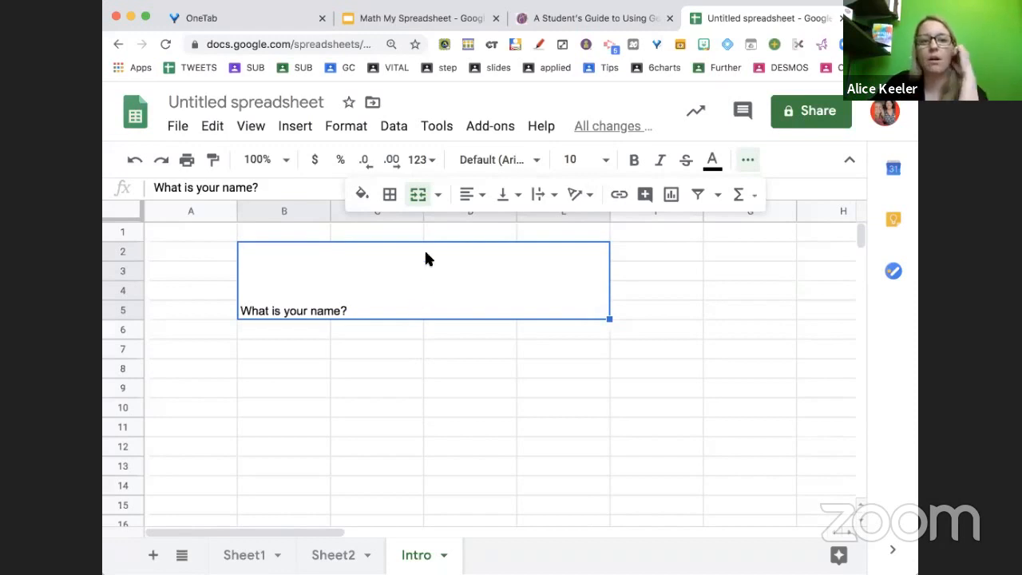
Centre the question horizontally and vertically in the merged cell and set its text to wrap
click(477, 199)
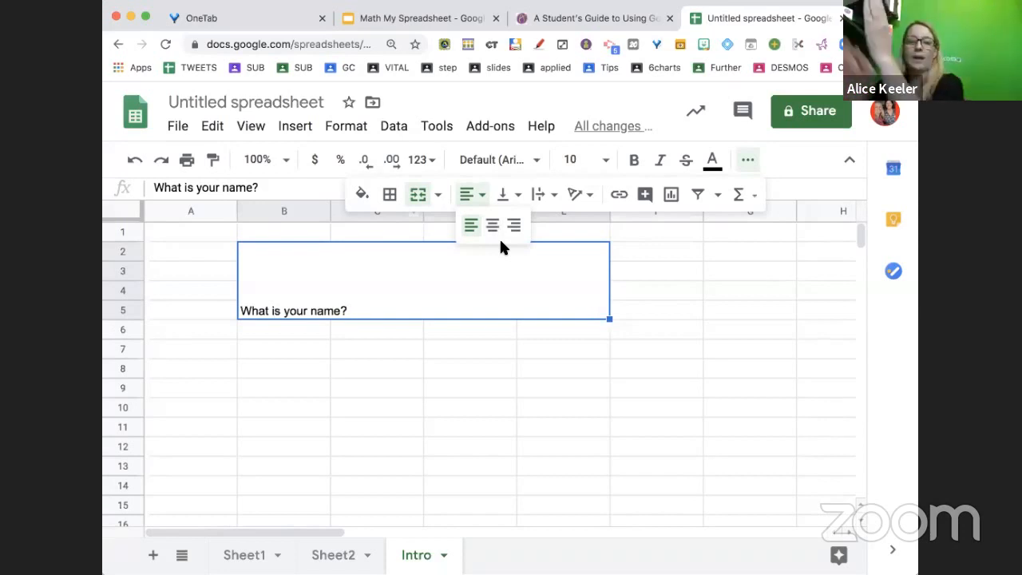
click(492, 227)
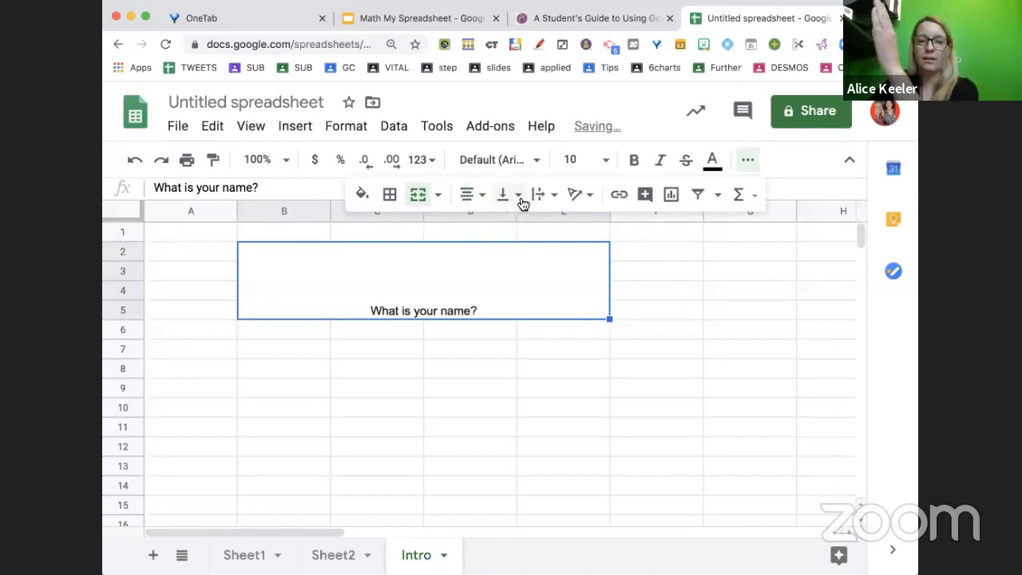
click(520, 199)
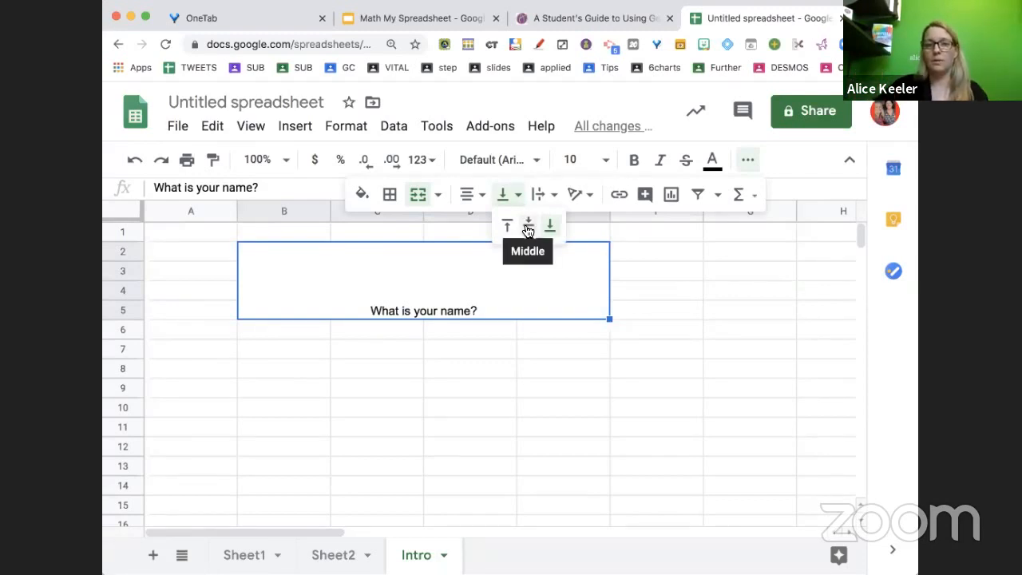
click(528, 229)
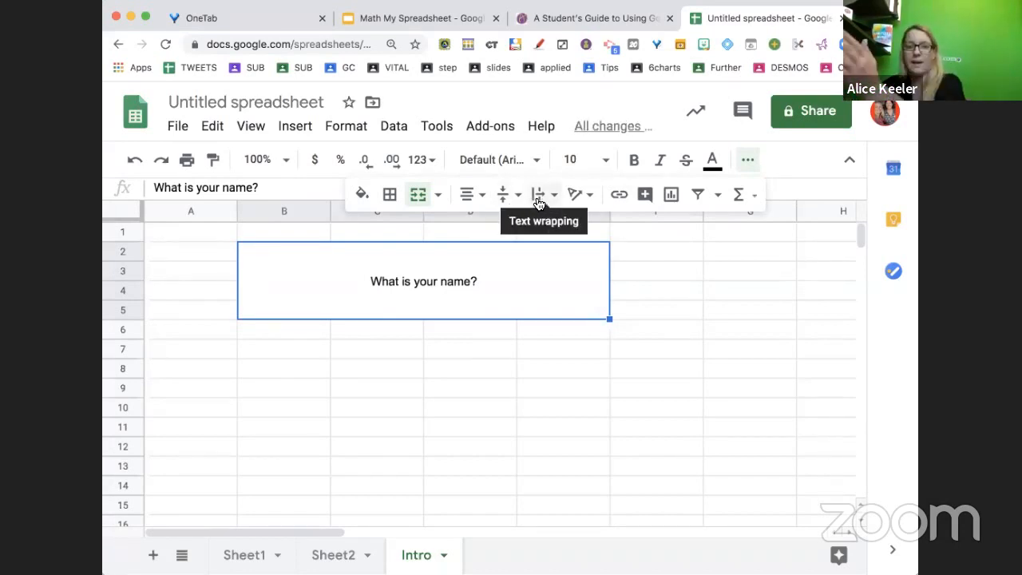
click(538, 200)
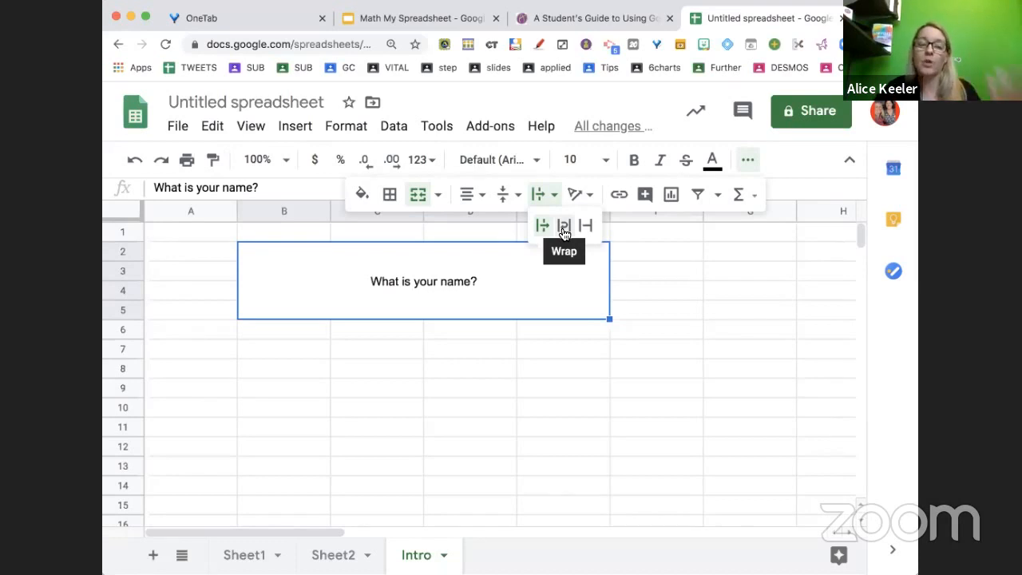
click(564, 231)
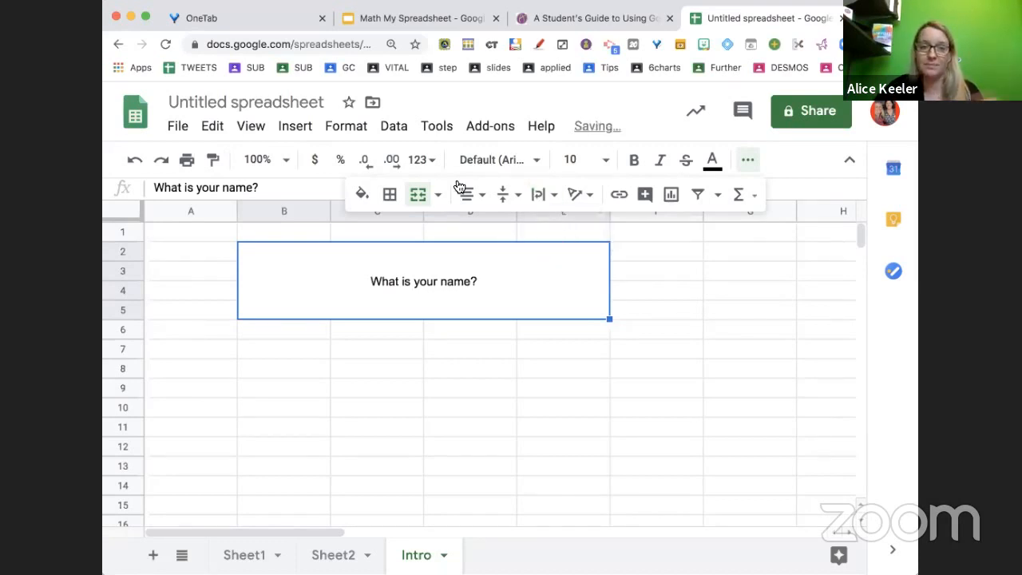
Set the question's font to Special Elite and its font size to 32
click(495, 160)
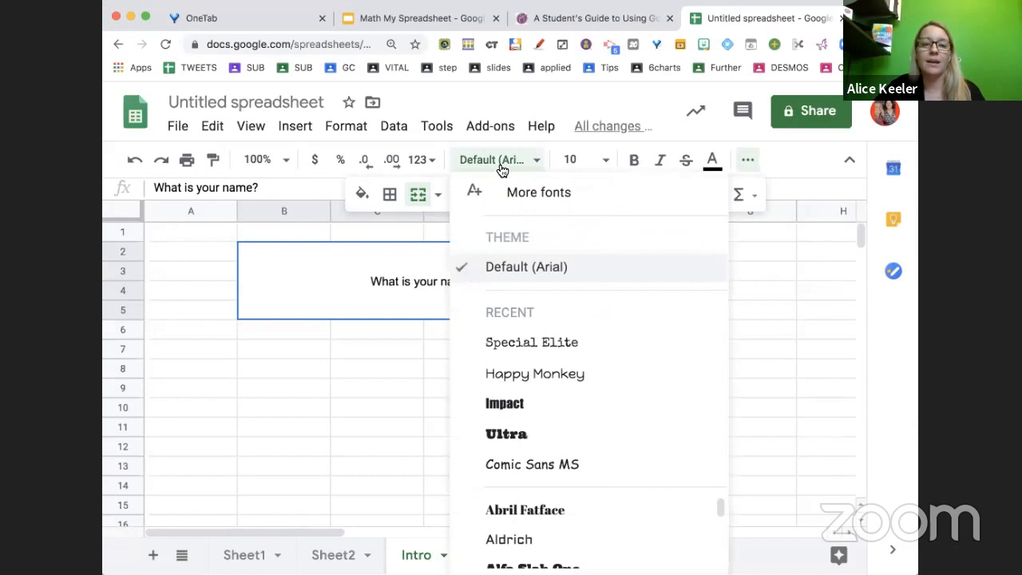
click(515, 343)
click(591, 160)
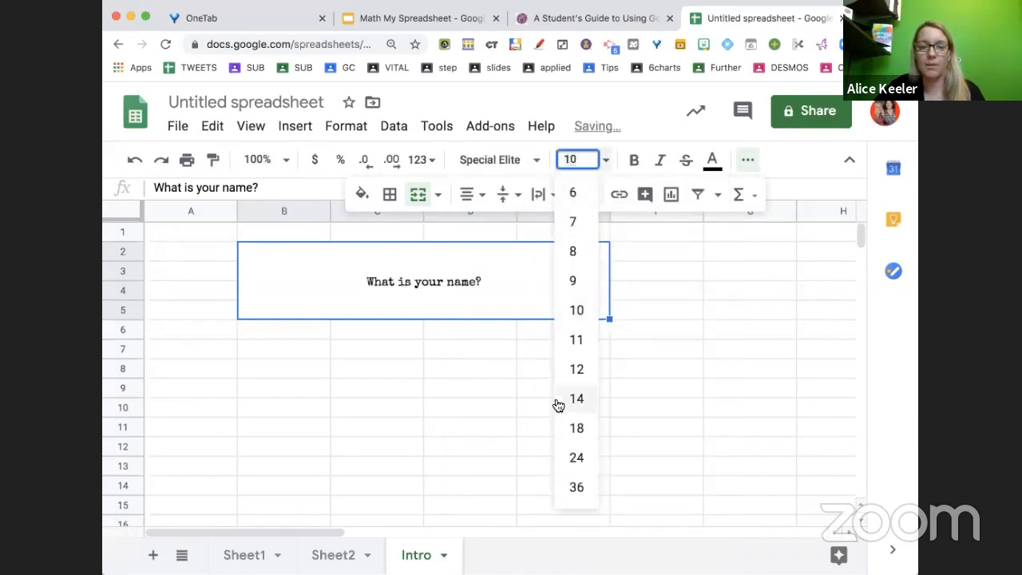
click(576, 486)
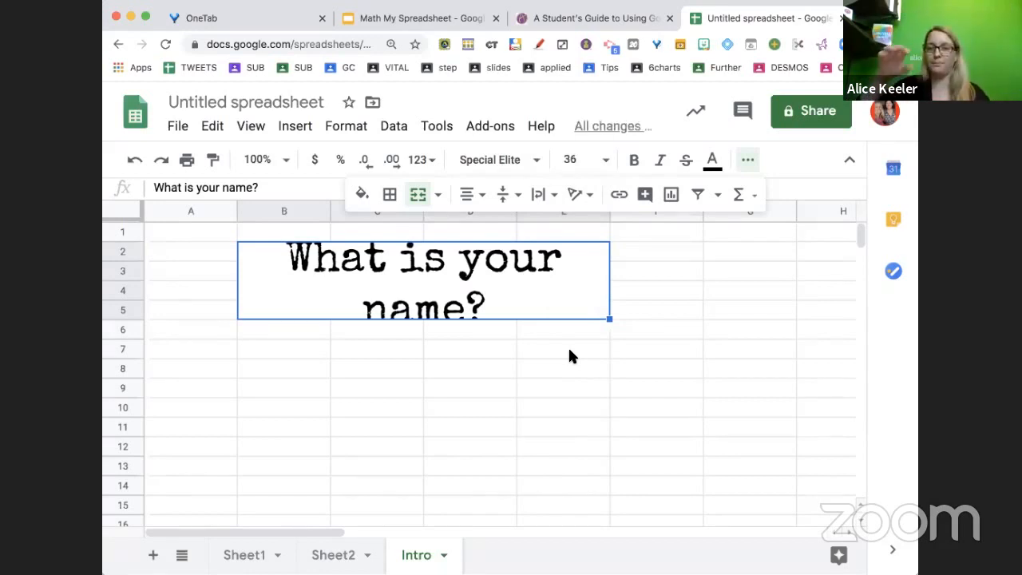
click(580, 159)
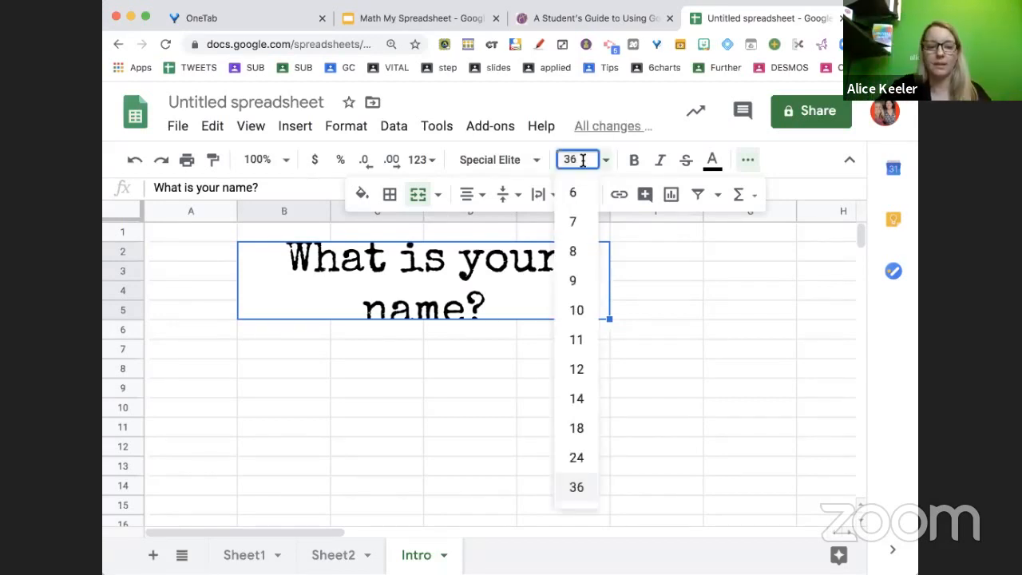
text(30)
key(Return)
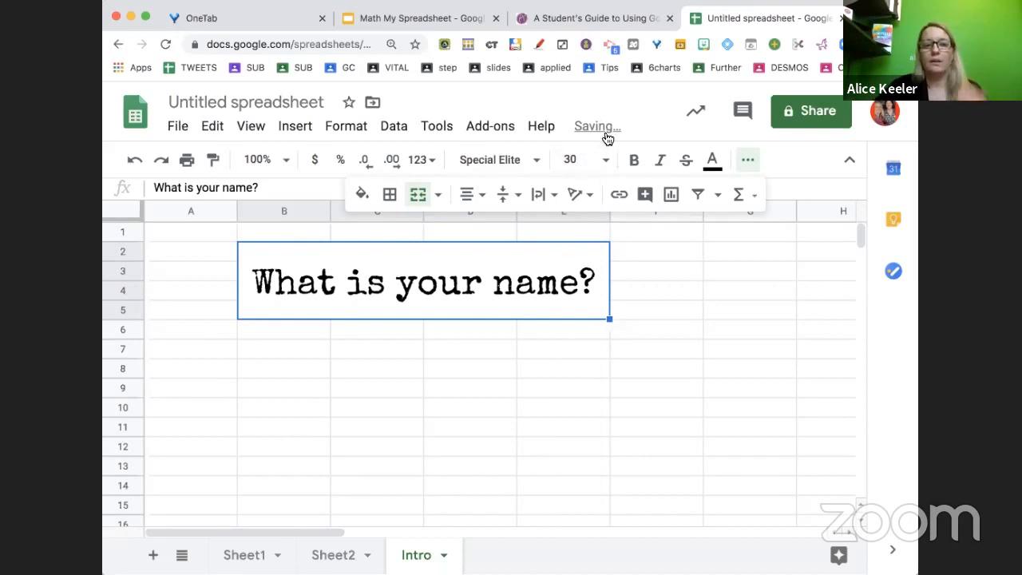
click(579, 158)
text(32)
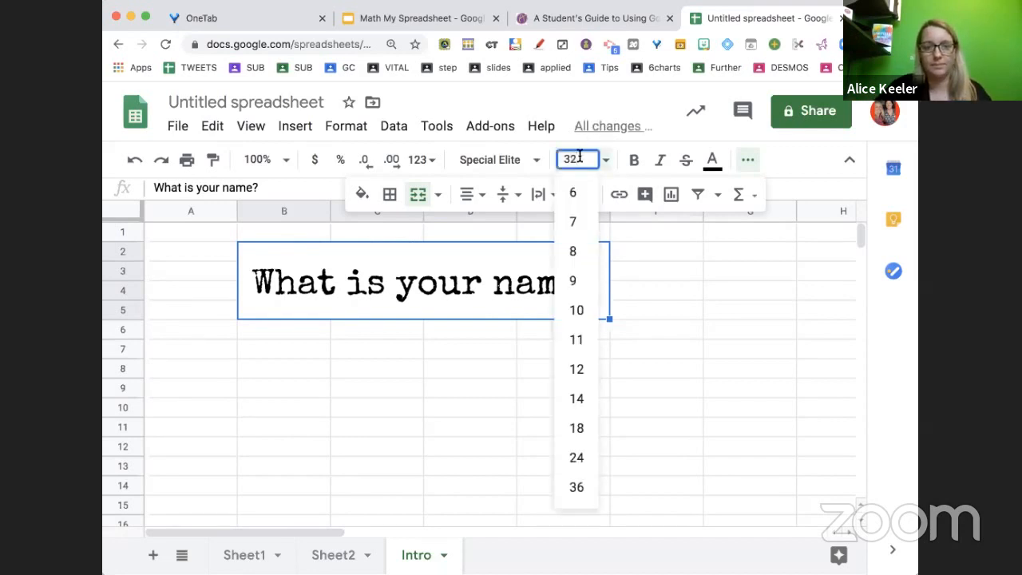
key(Return)
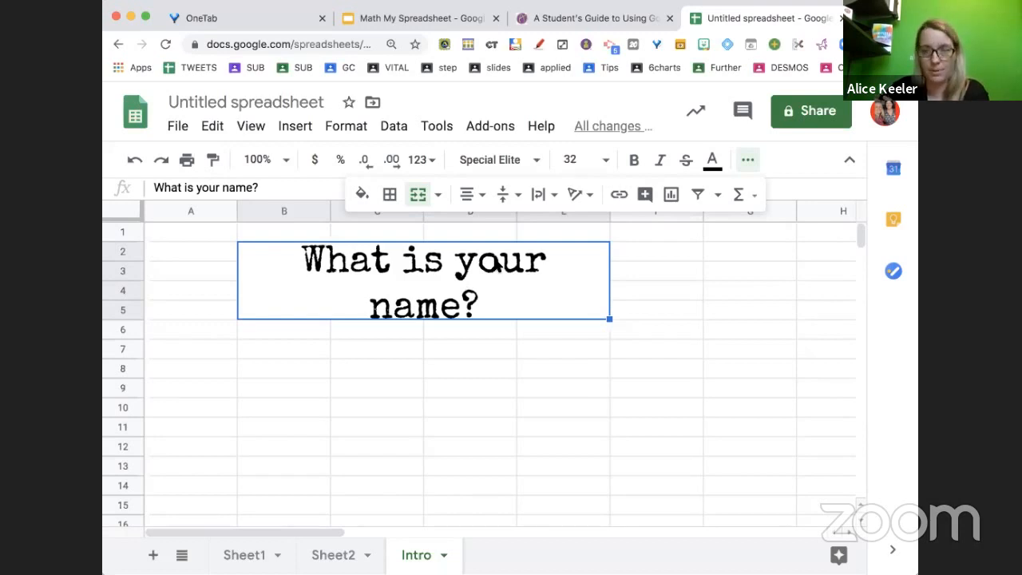
Format the word "name" in the question with Comic Sans MS font and a pink text colour
double_click(429, 299)
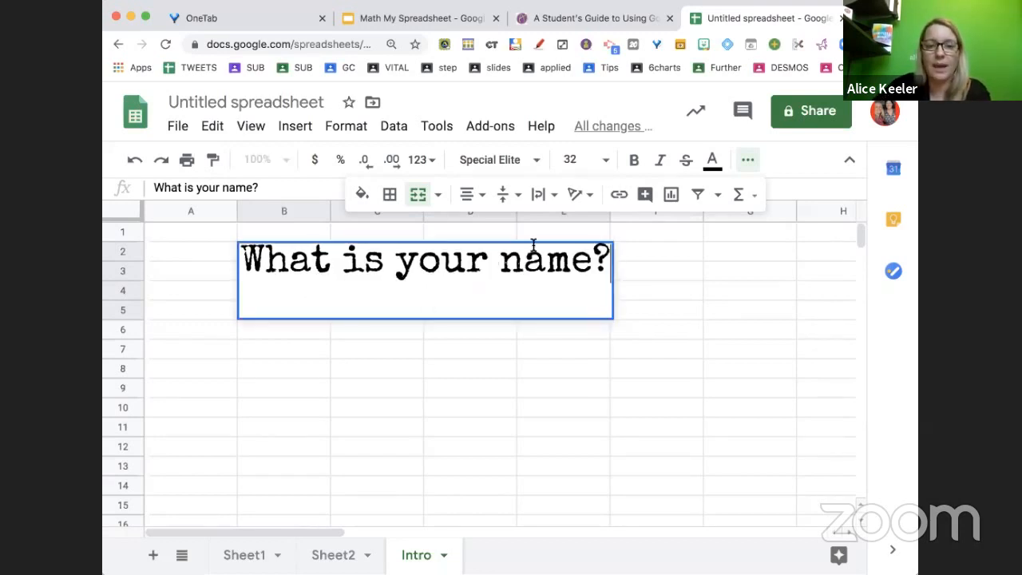
drag(502, 264, 593, 265)
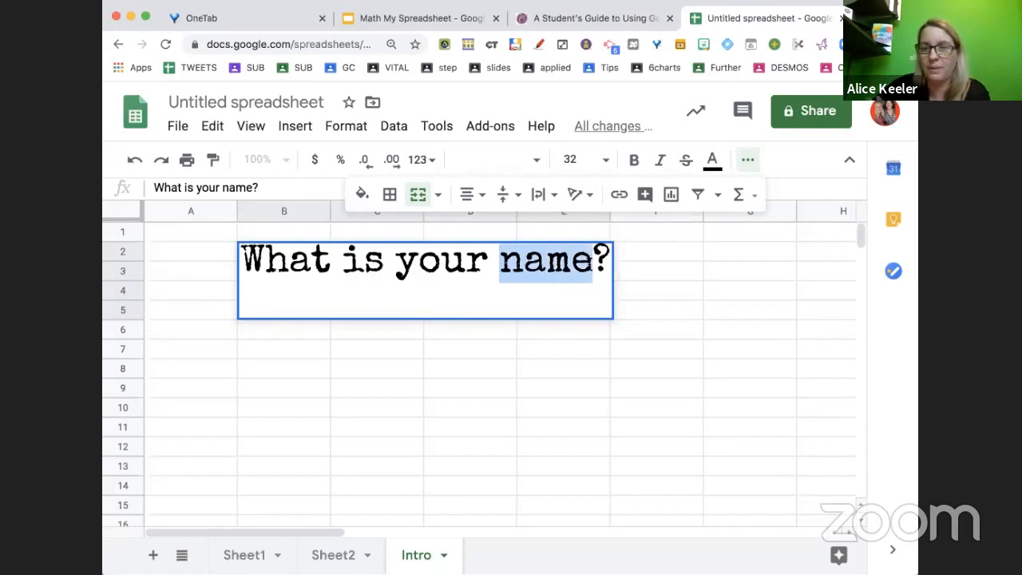
click(505, 166)
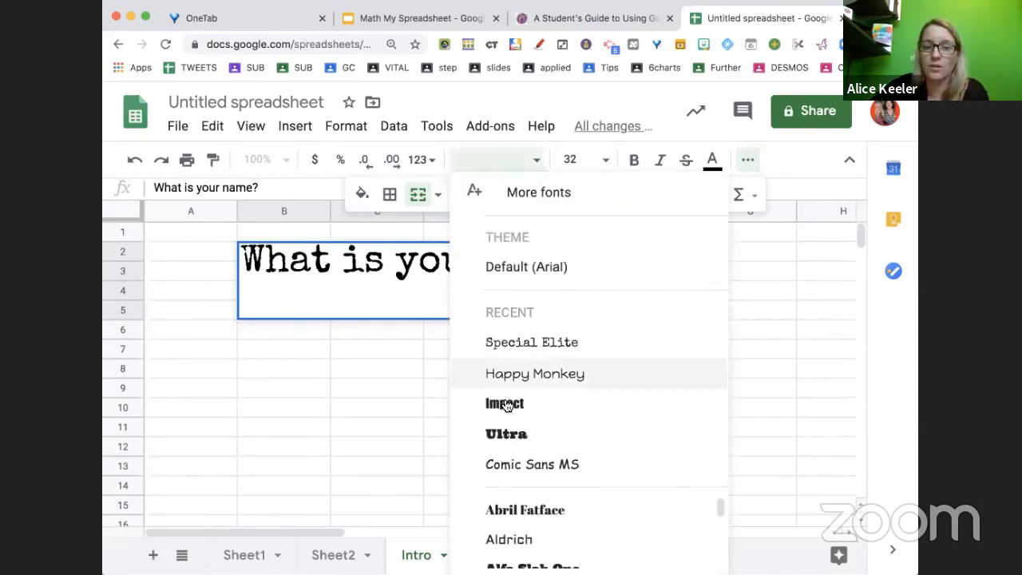
click(524, 462)
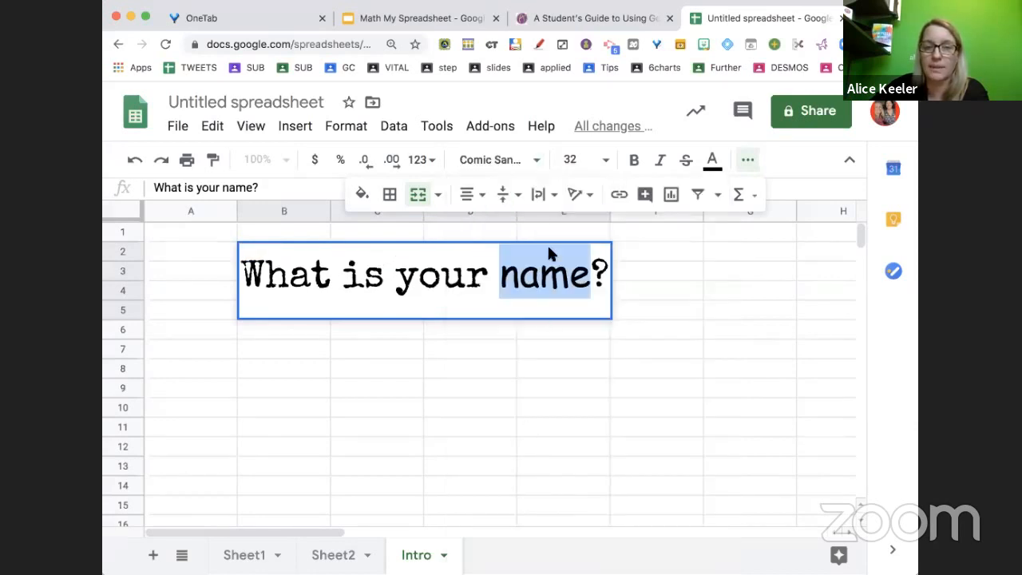
click(711, 162)
click(703, 246)
click(604, 414)
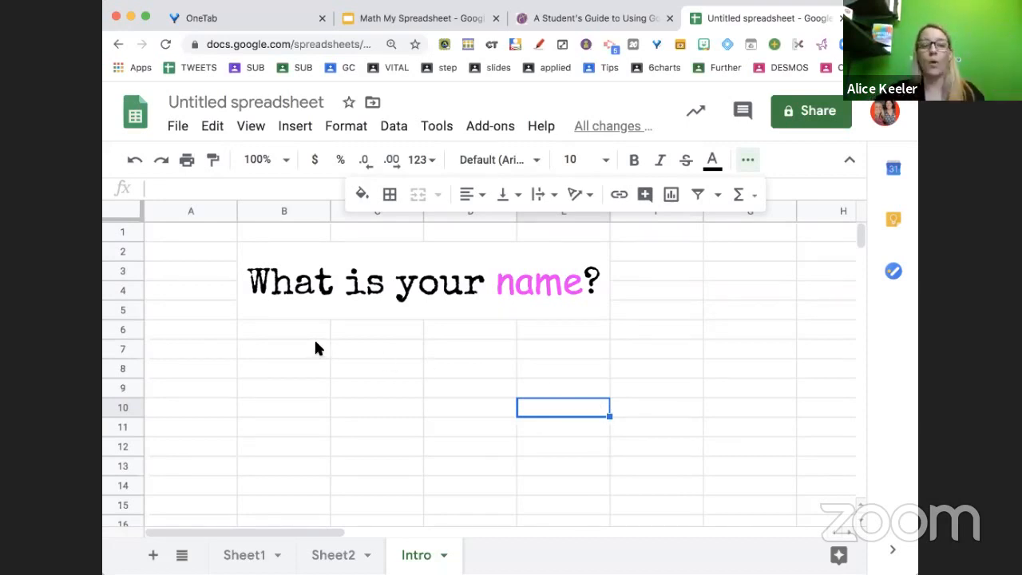
Merge cells B7 through E11 below the question into one cell
drag(315, 347, 584, 432)
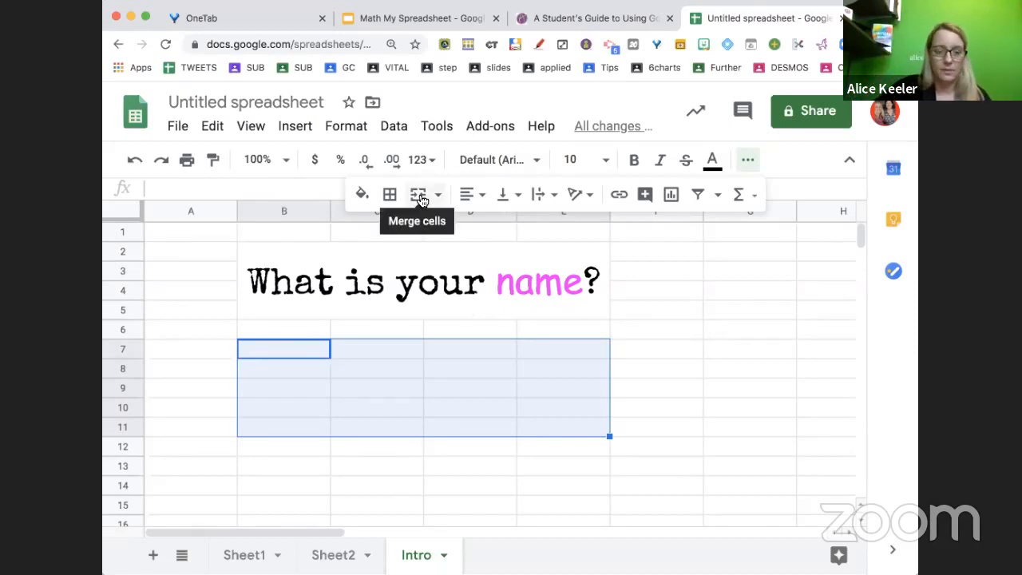
key(super+equal)
key(super+equal)
key(super+equal)
key(super+equal)
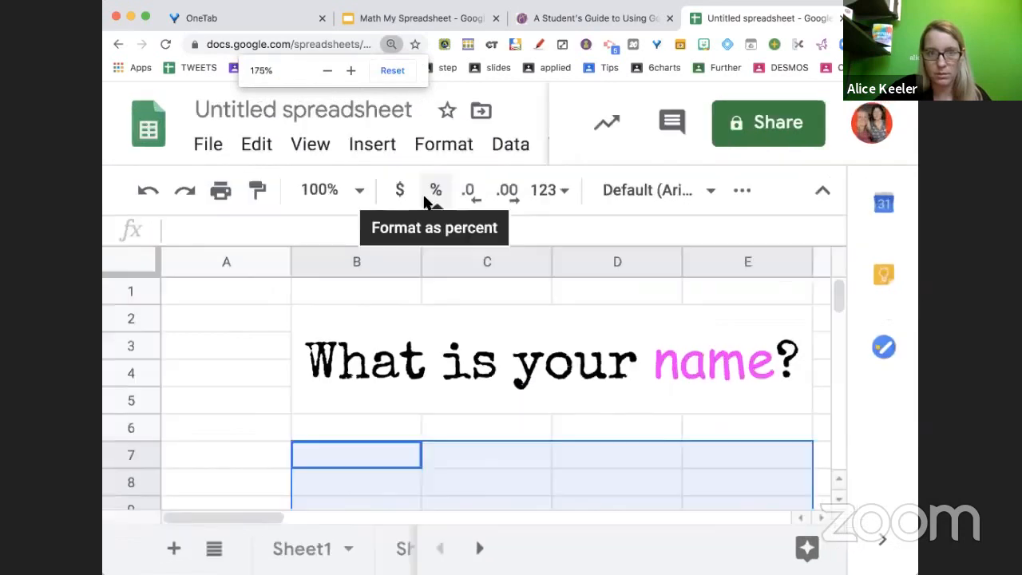
click(740, 190)
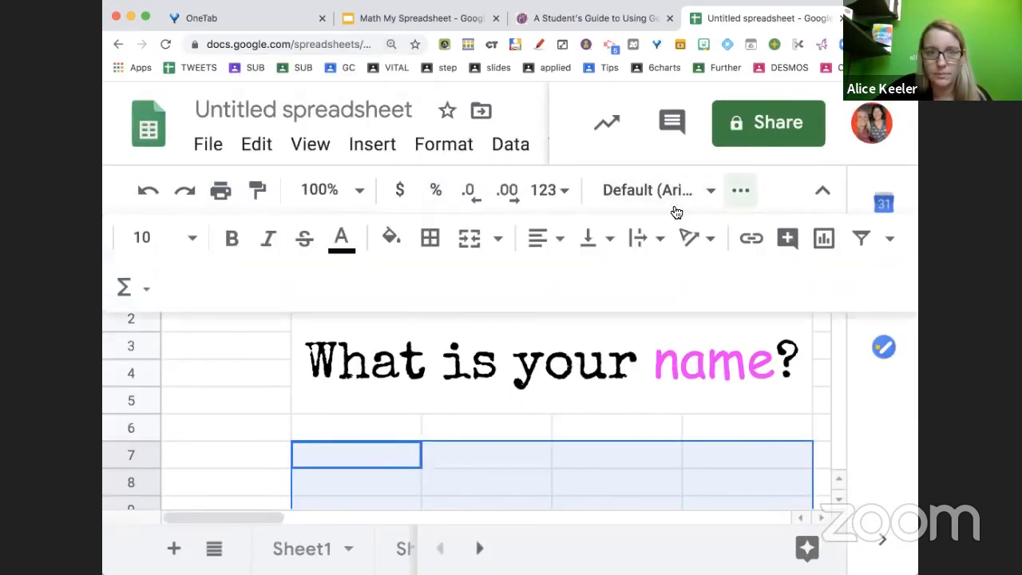
click(471, 239)
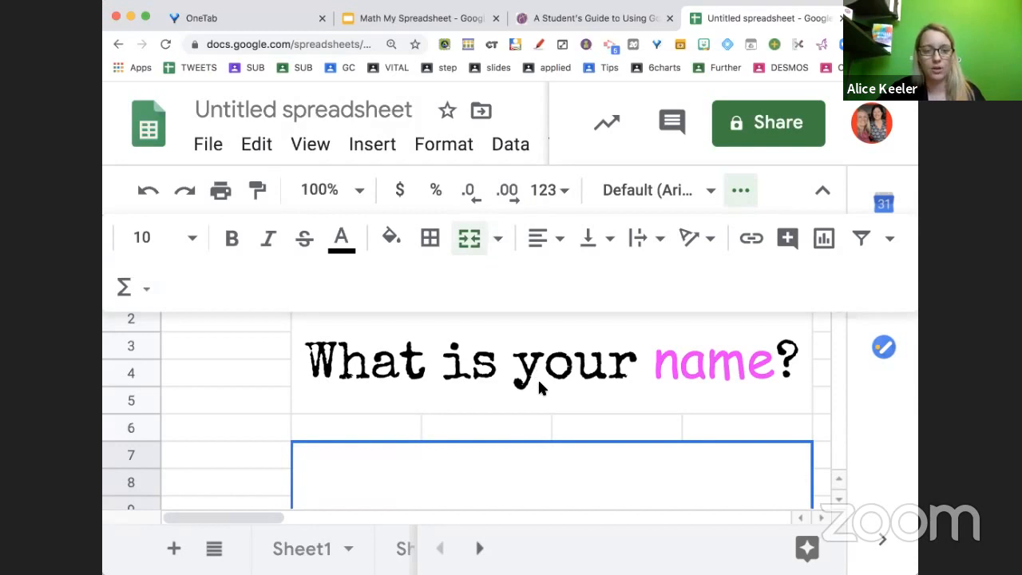
key(super+minus)
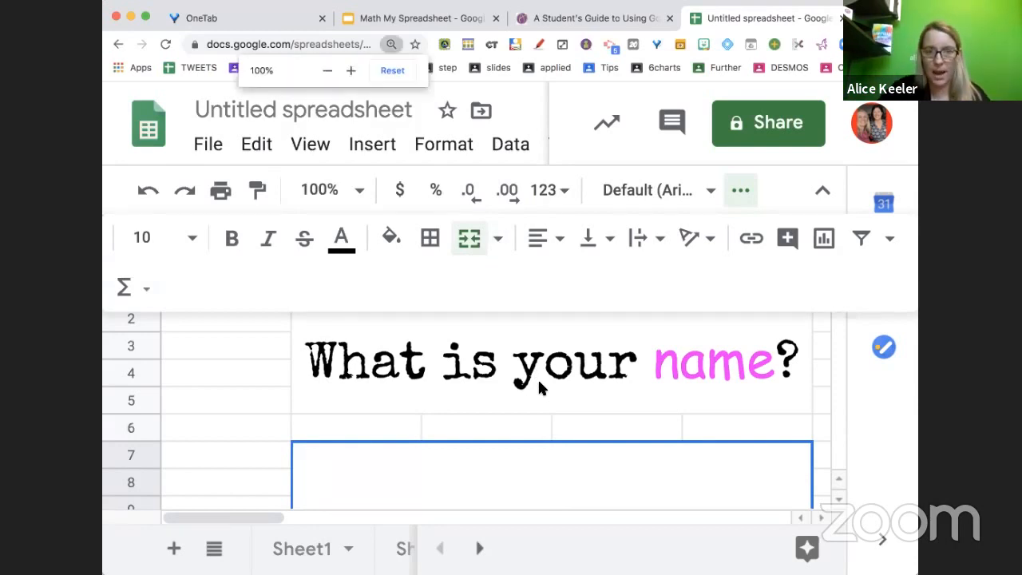
key(super+plus)
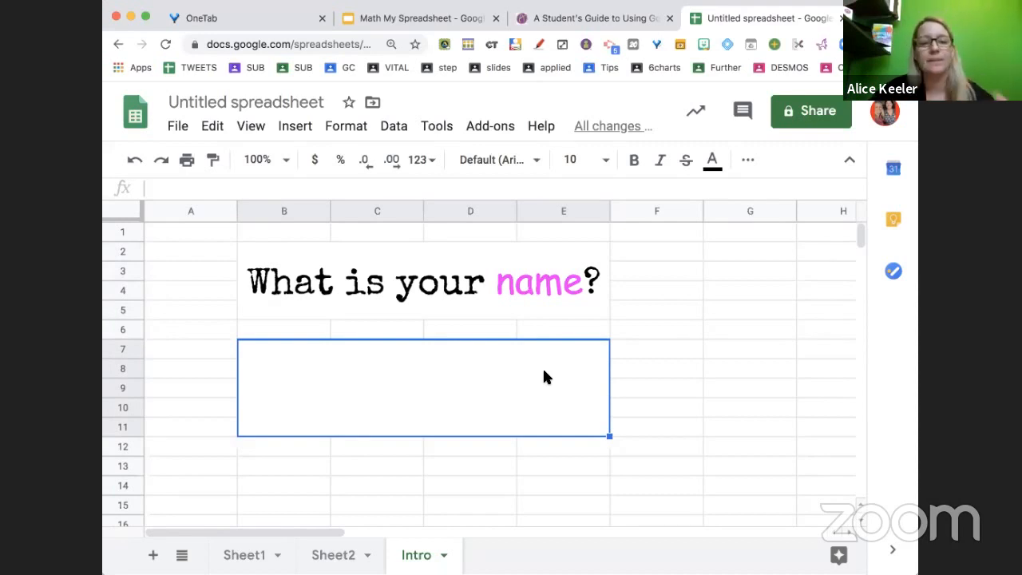
Fill the merged answer cell with a light yellow background colour
click(746, 162)
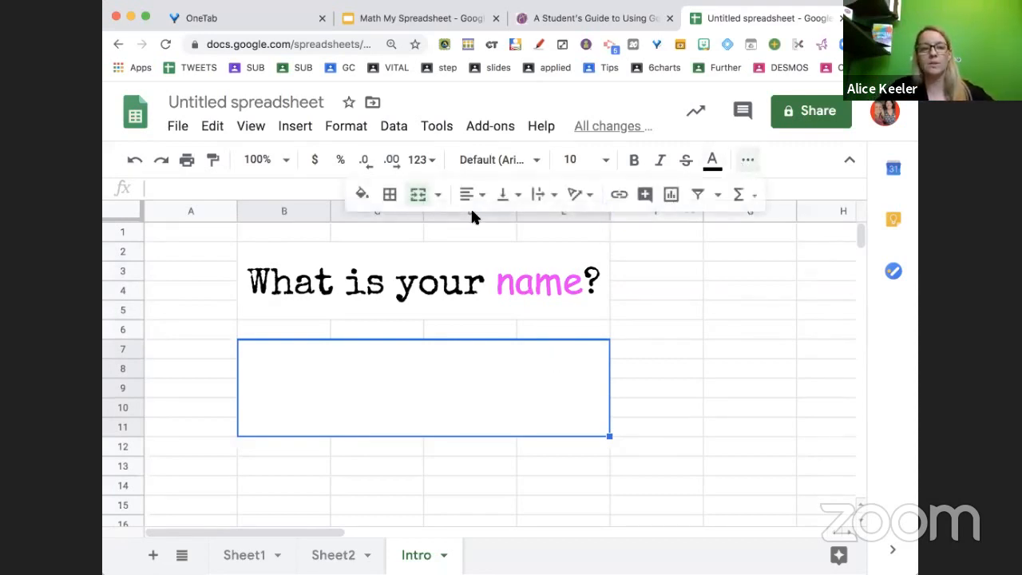
click(363, 195)
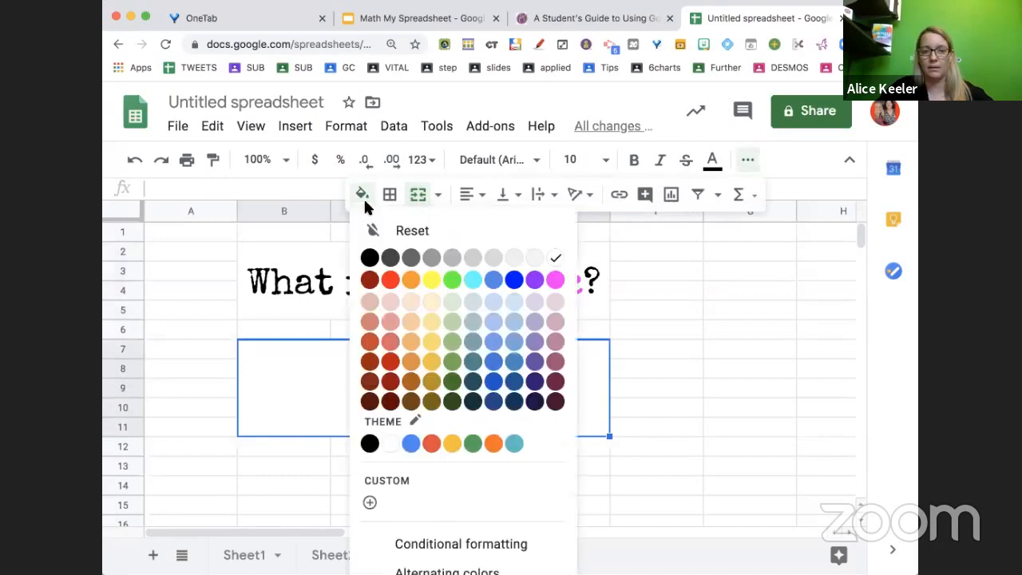
click(431, 301)
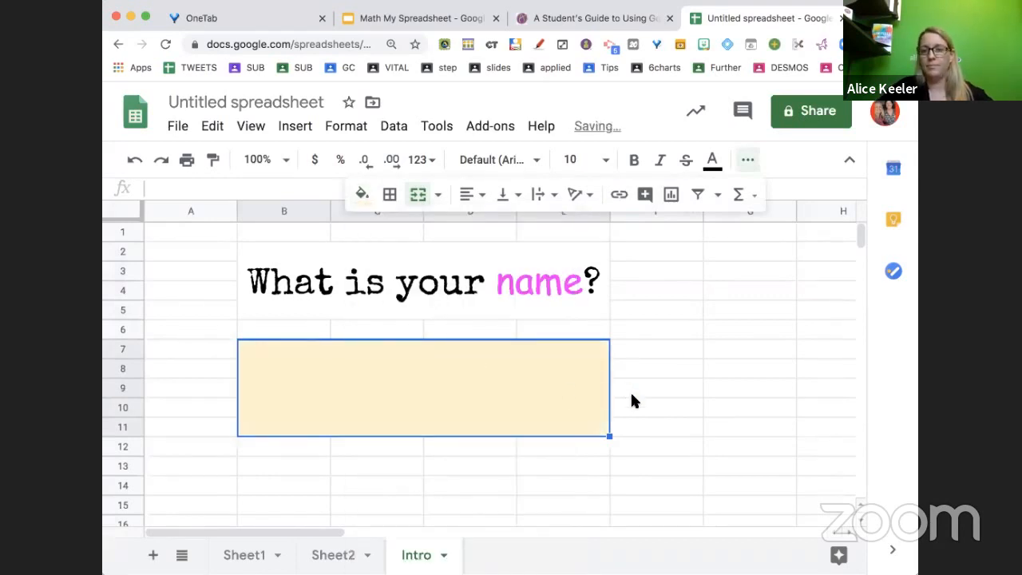
click(713, 450)
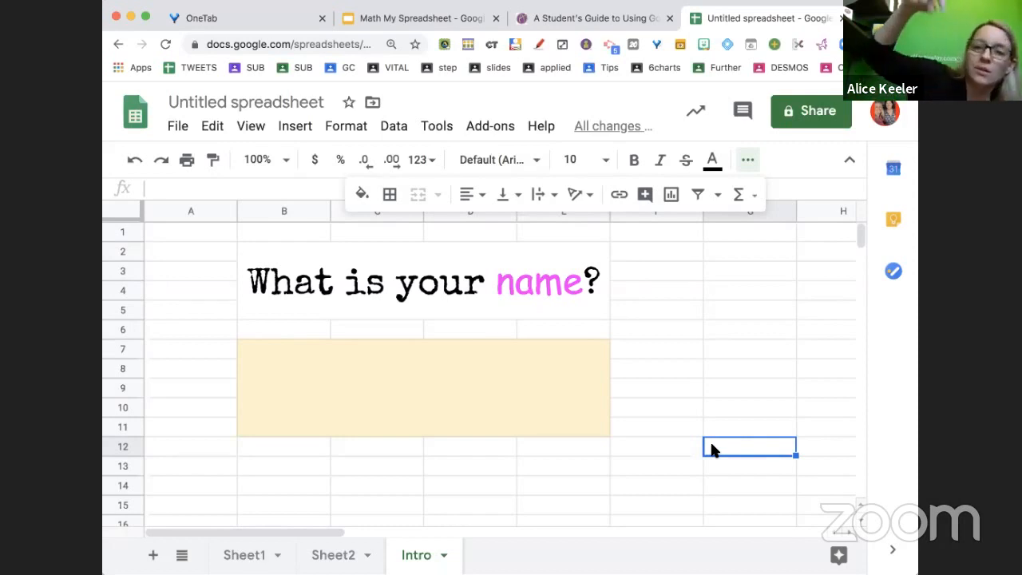
Enter the presenter's first name in the merged answer cell
click(519, 417)
text(Alice)
click(518, 413)
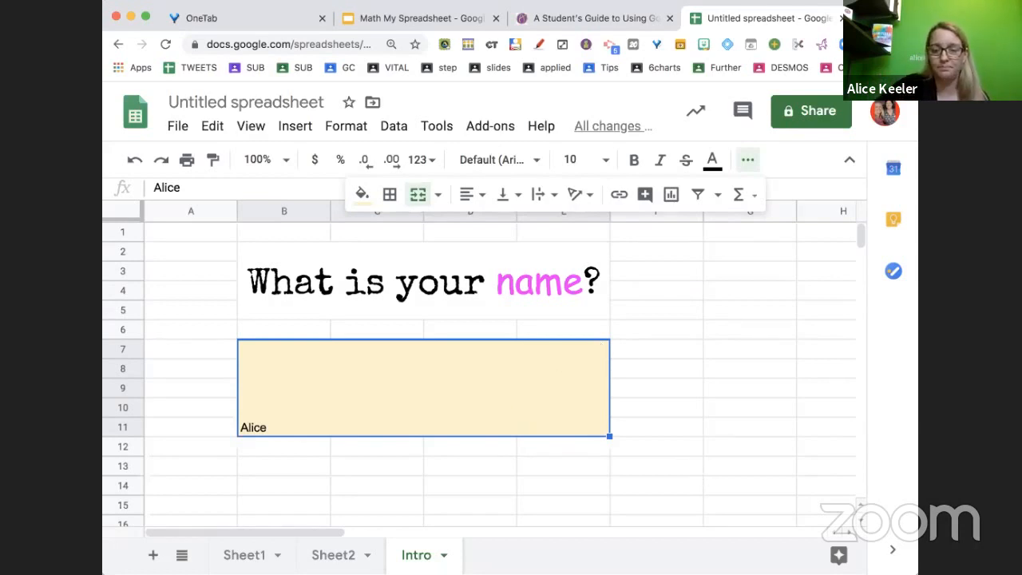
Centre the name horizontally and vertically in the merged cell and set its text to wrap
click(478, 198)
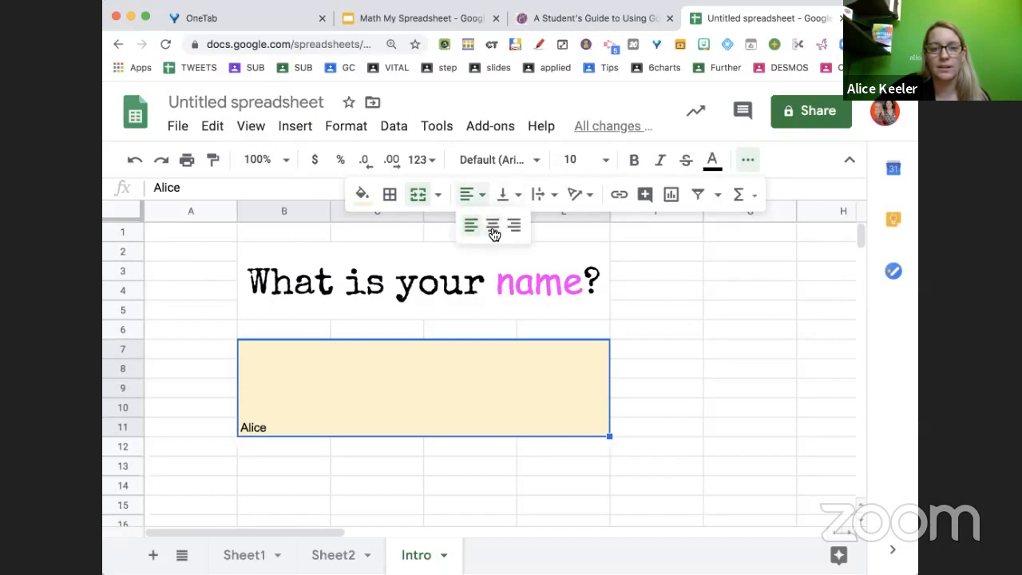
click(492, 226)
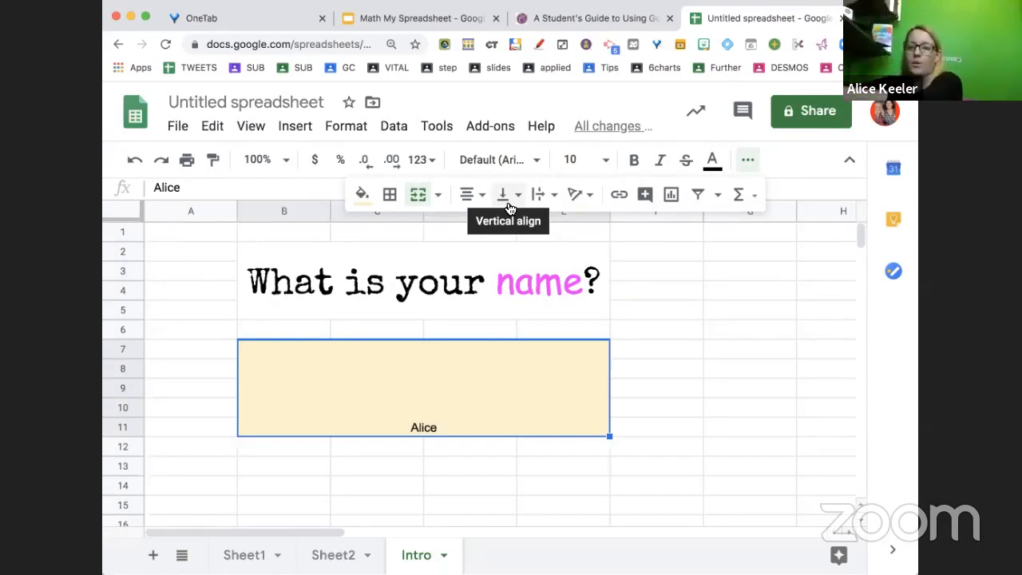
click(508, 195)
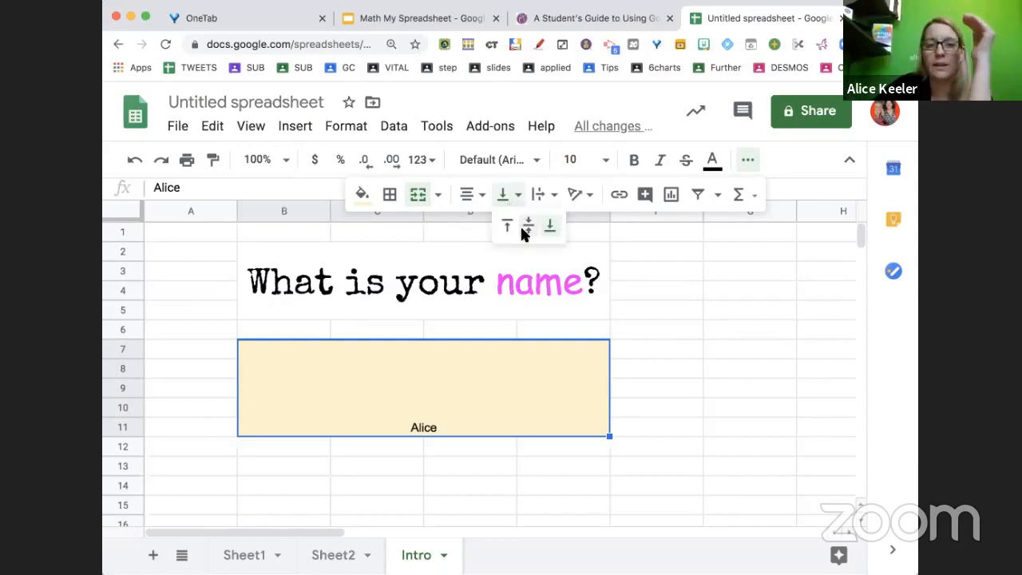
click(527, 230)
click(543, 195)
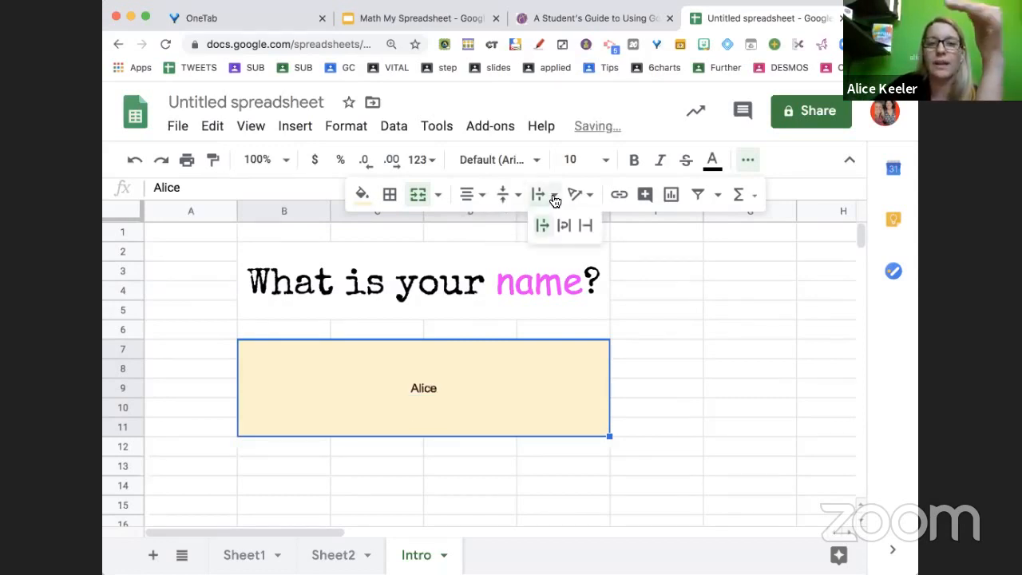
click(565, 227)
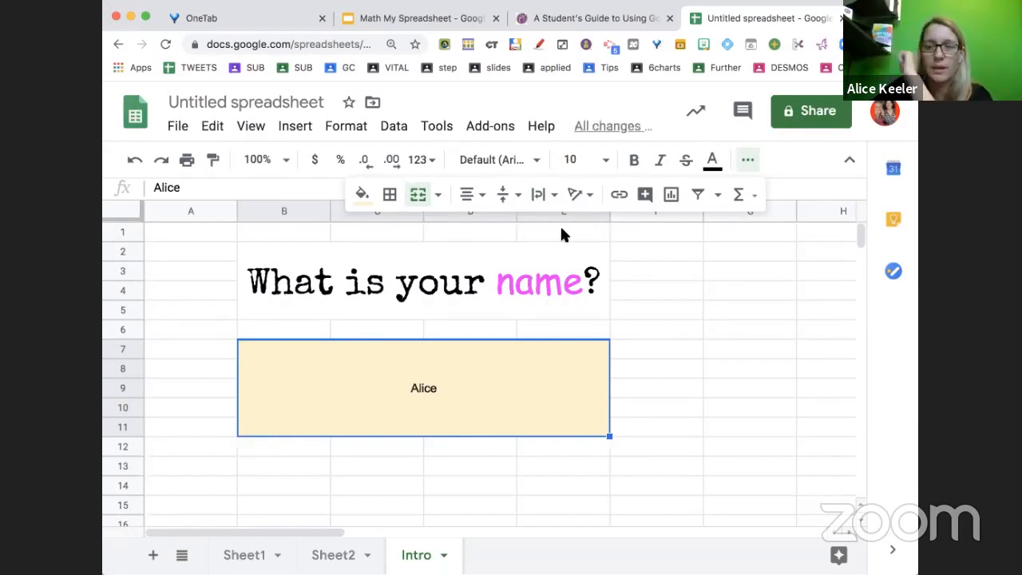
Set the name's font size to 36 and its font to Happy Monkey
click(581, 159)
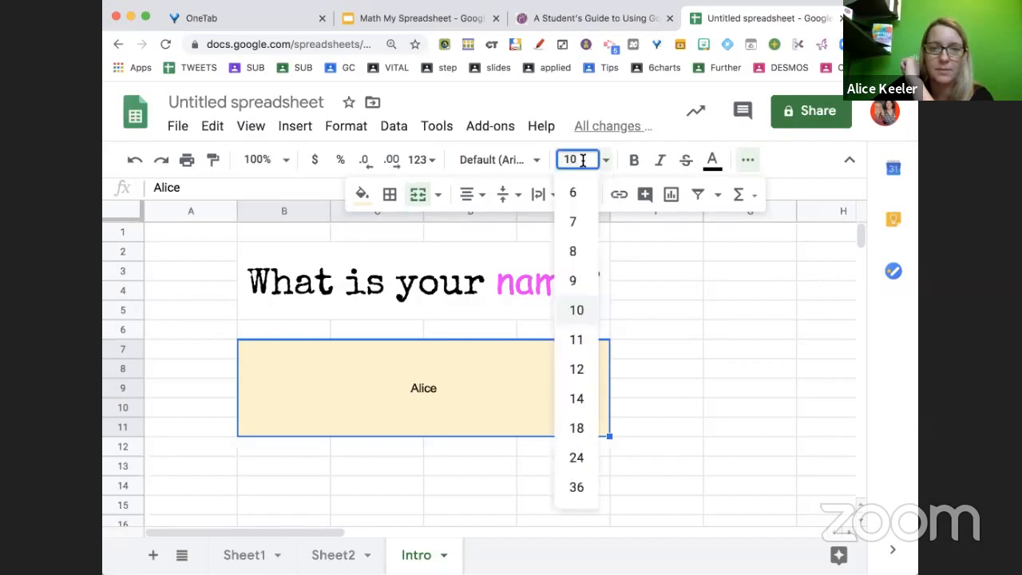
click(577, 486)
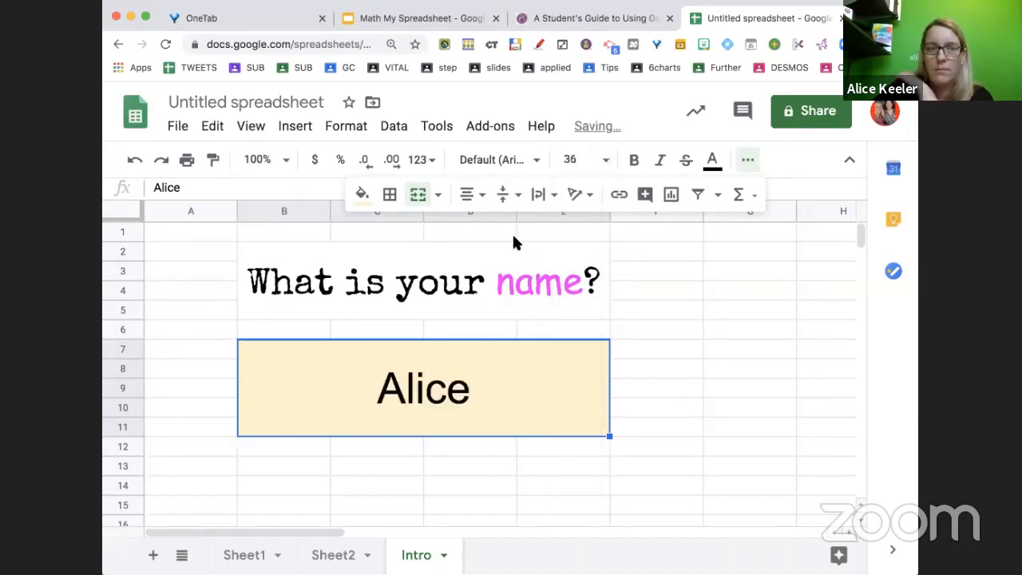
click(536, 163)
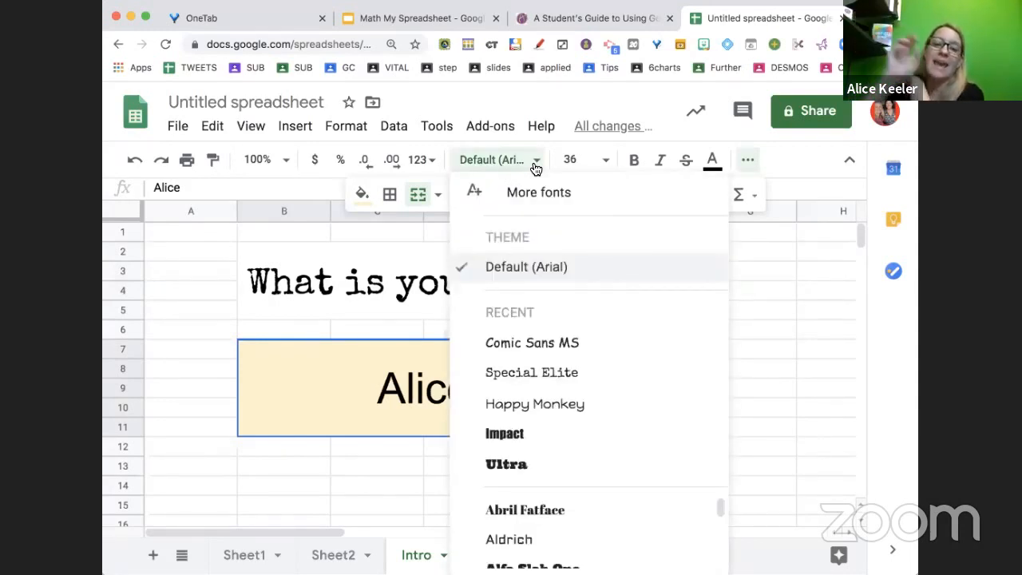
click(587, 406)
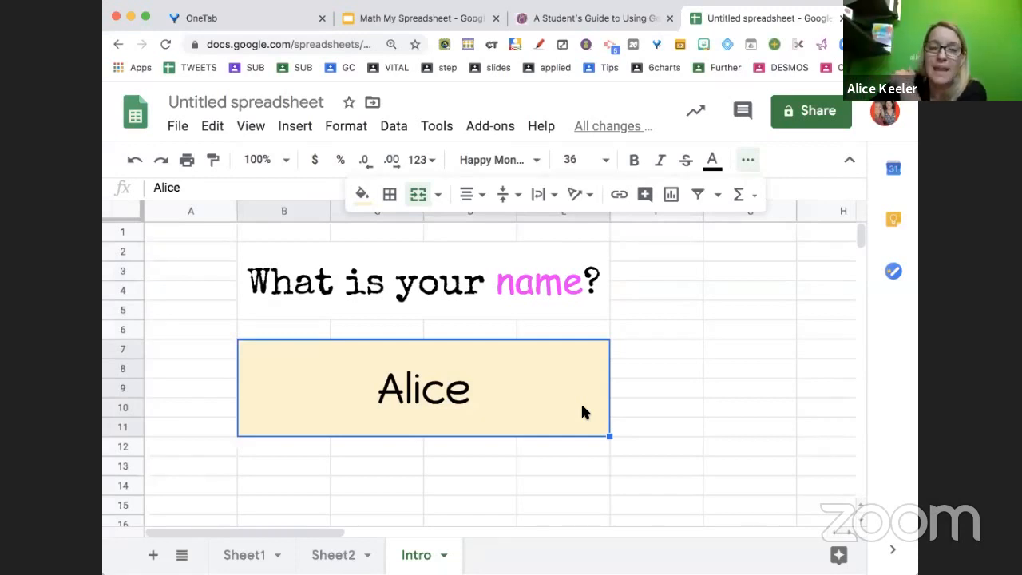
Change the name's font to Dancing Script
click(539, 162)
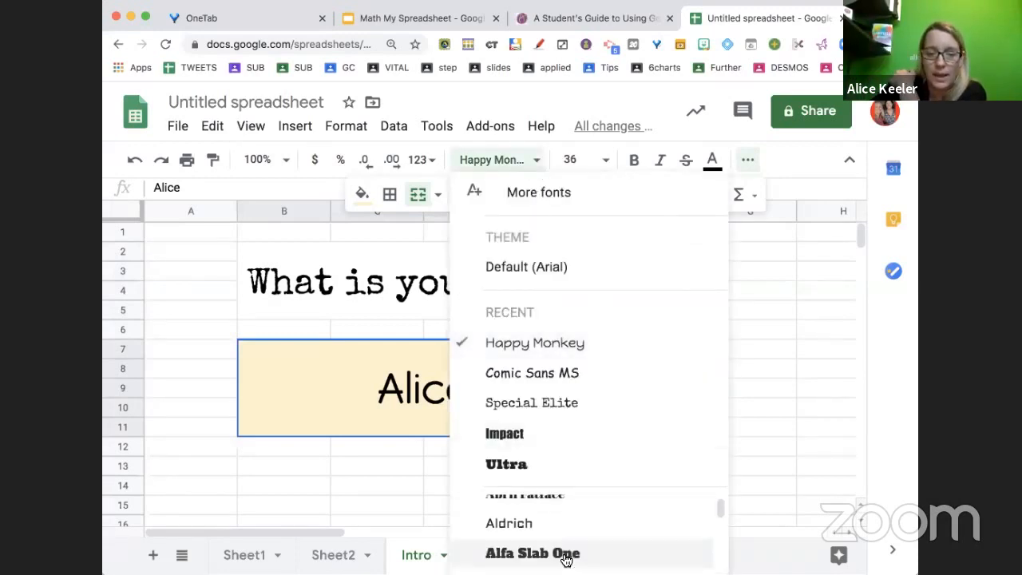
scroll(564, 560, down, 5)
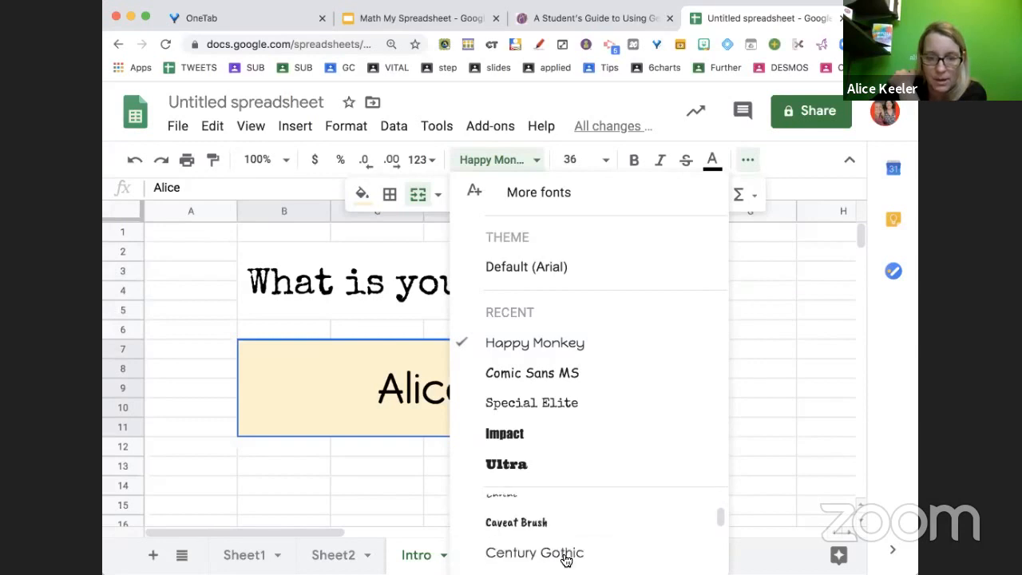
scroll(564, 560, down, 5)
scroll(565, 559, up, 1)
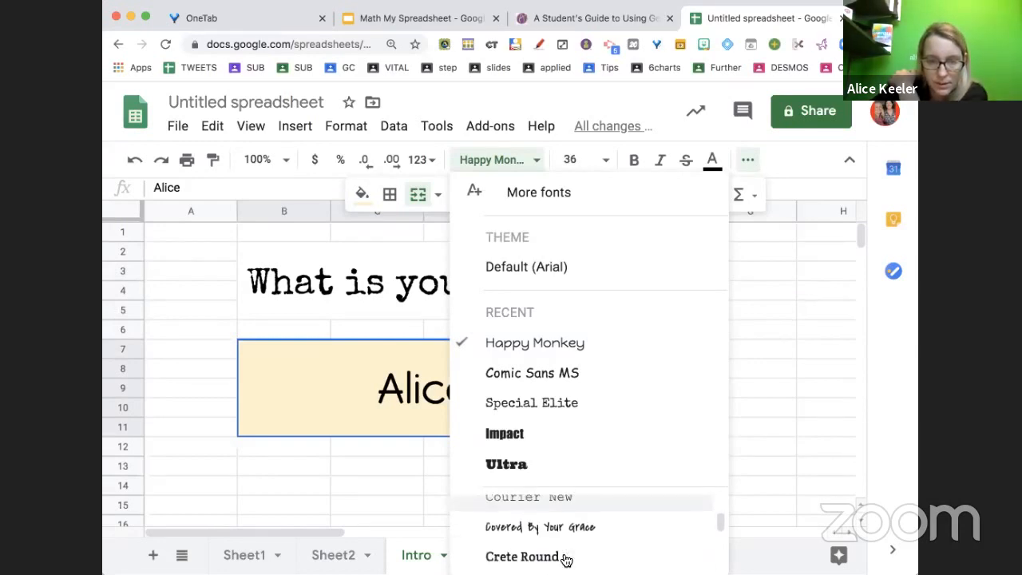
scroll(564, 558, down, 1)
click(565, 555)
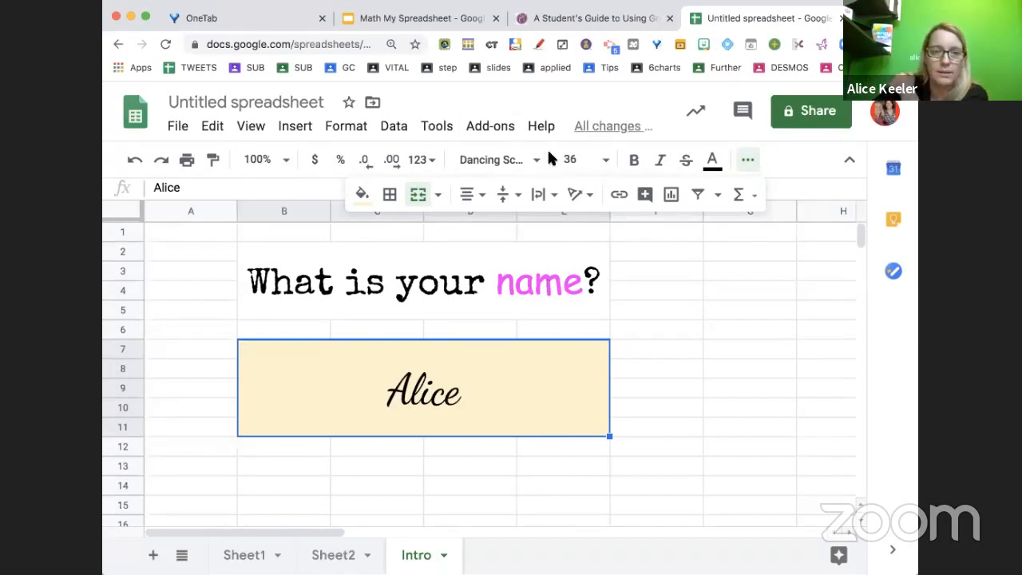
Switch the name's font back to Happy Monkey
click(503, 161)
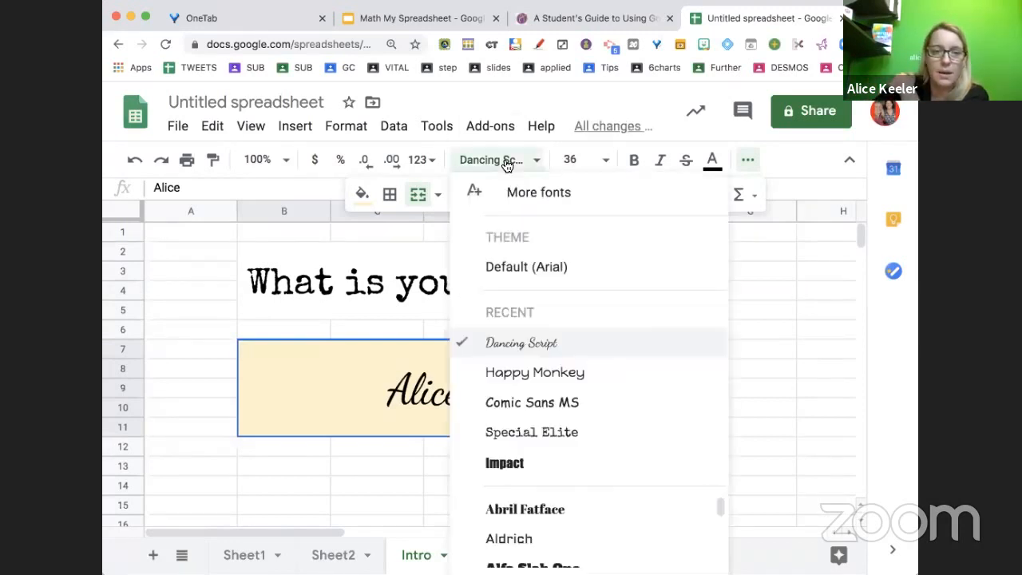
click(506, 377)
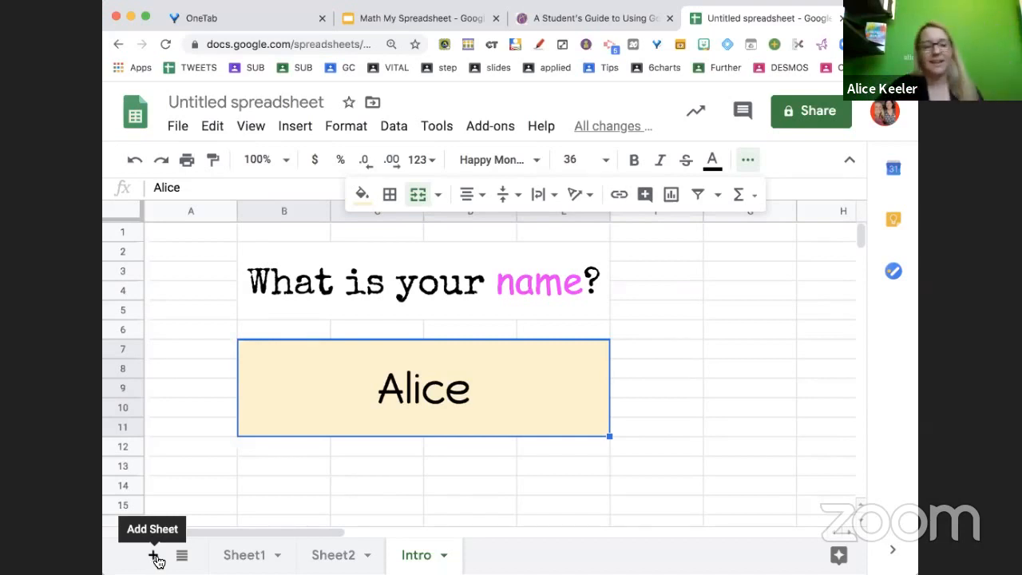
Add a new sheet and rename it "Pick a number"
click(154, 557)
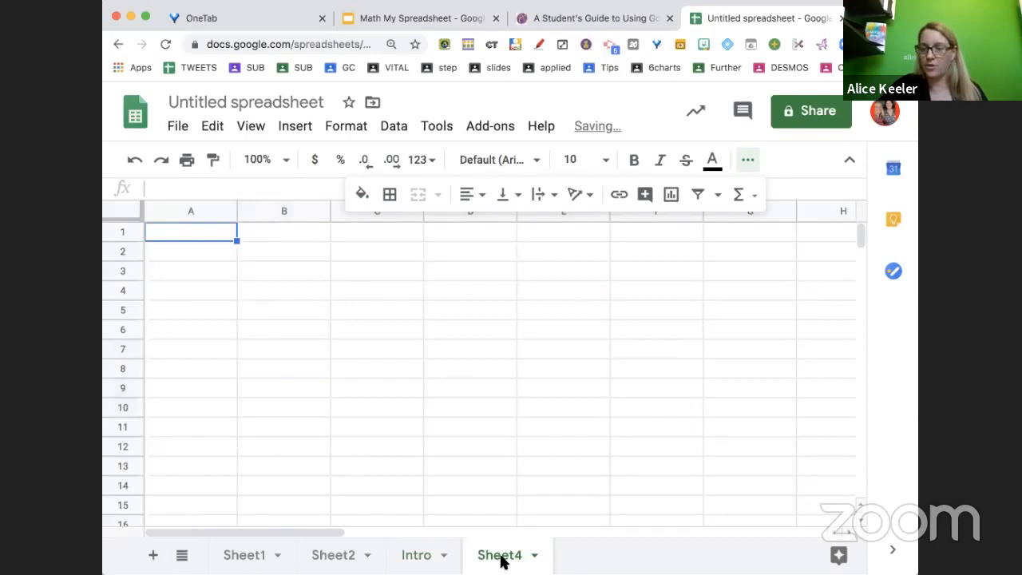
double_click(501, 561)
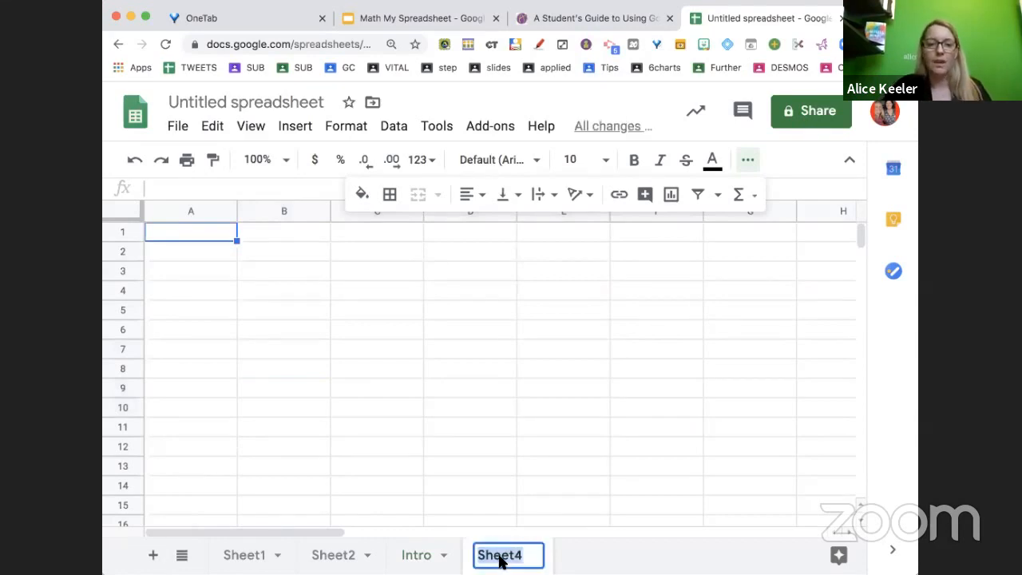
text(Pick a numb)
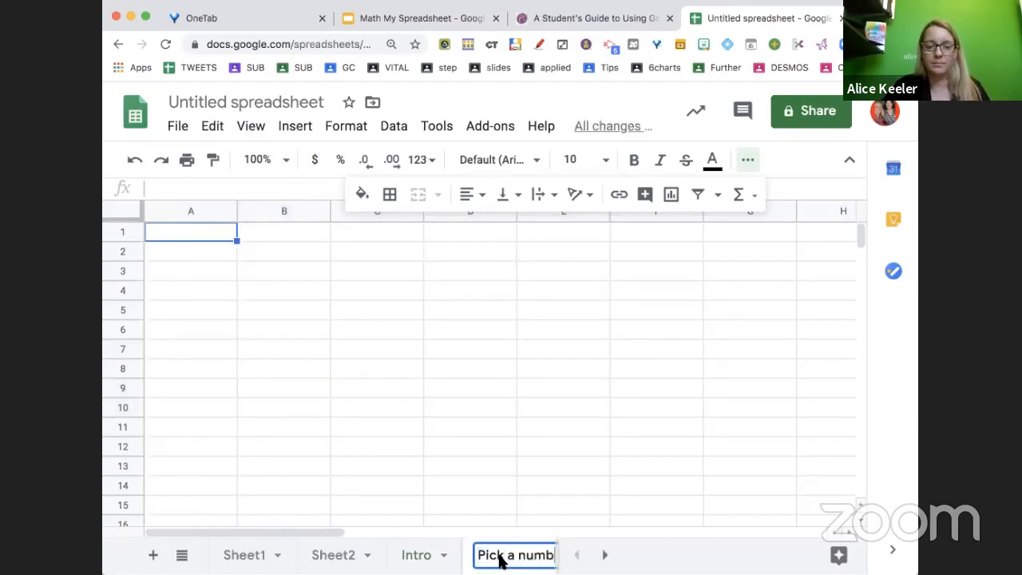
text(er)
key(Return)
Merge cells B2 through E5 on the Pick a number sheet
click(434, 370)
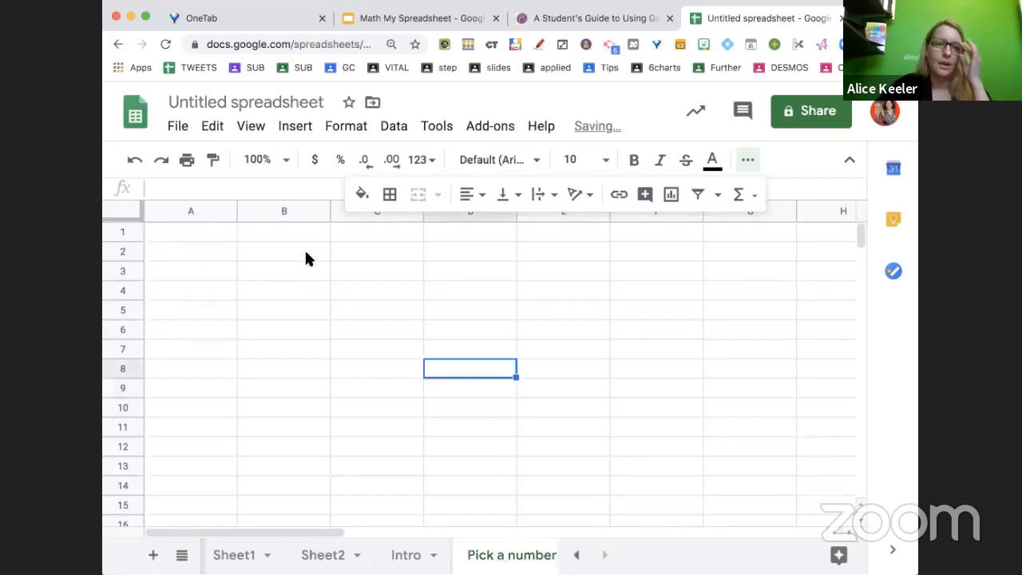
drag(305, 251, 566, 314)
click(416, 196)
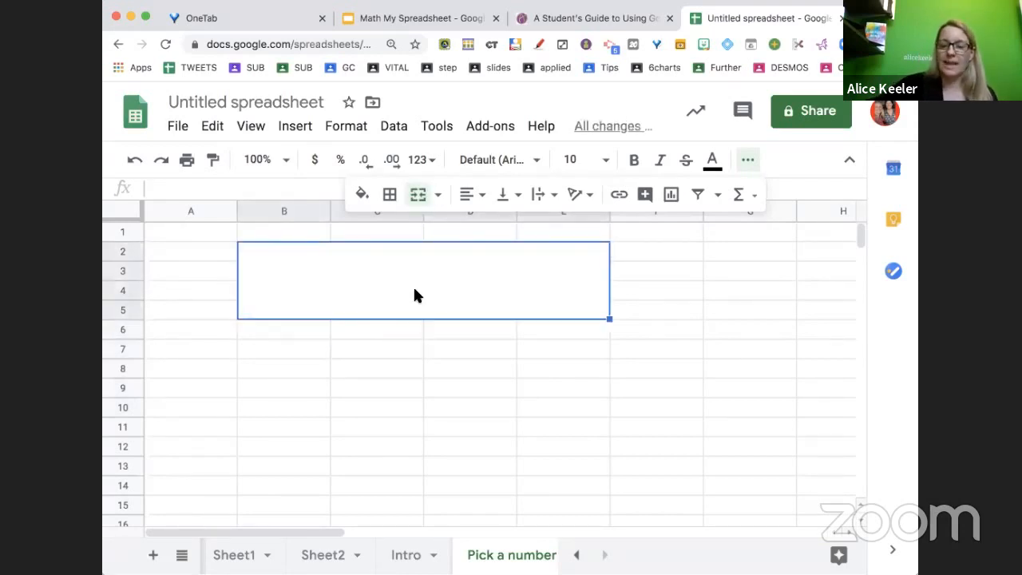
Enter a formula in the merged cell referencing the name cell B7 on the Intro sheet
text(=)
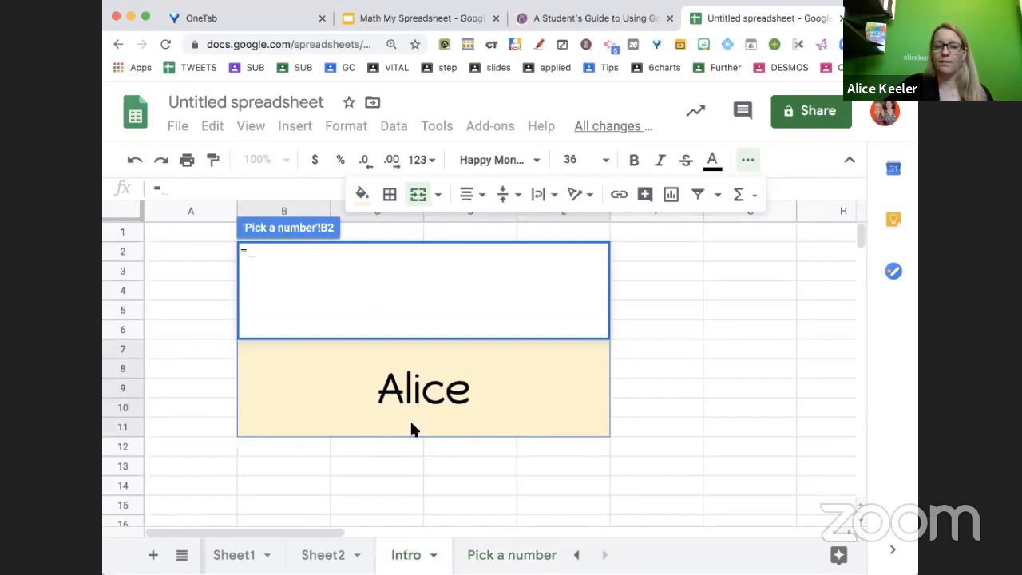
click(413, 387)
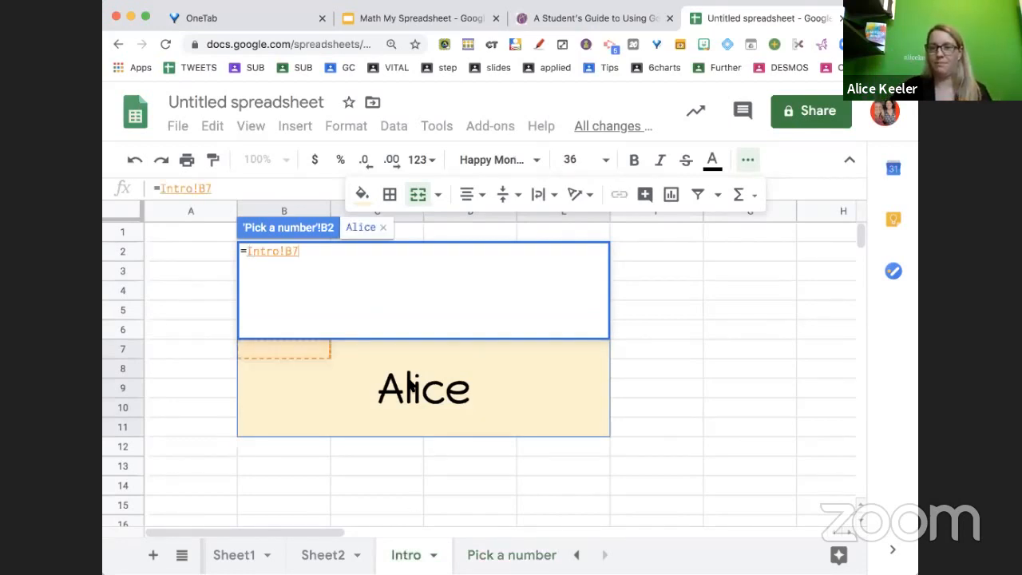
key(Return)
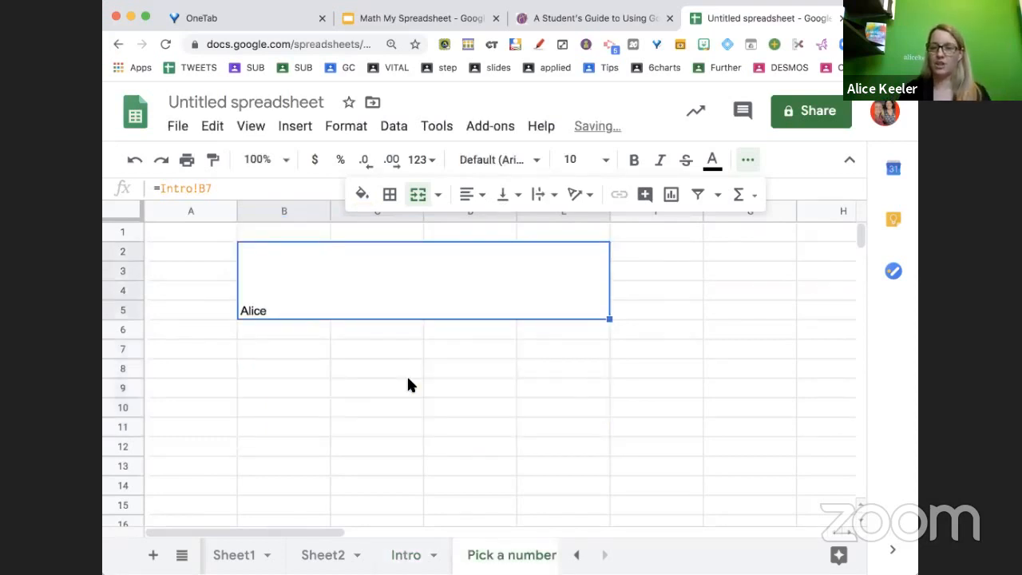
Center the referenced name horizontally and vertically in the merged cell and set its text wrapping
click(471, 194)
click(495, 224)
click(504, 194)
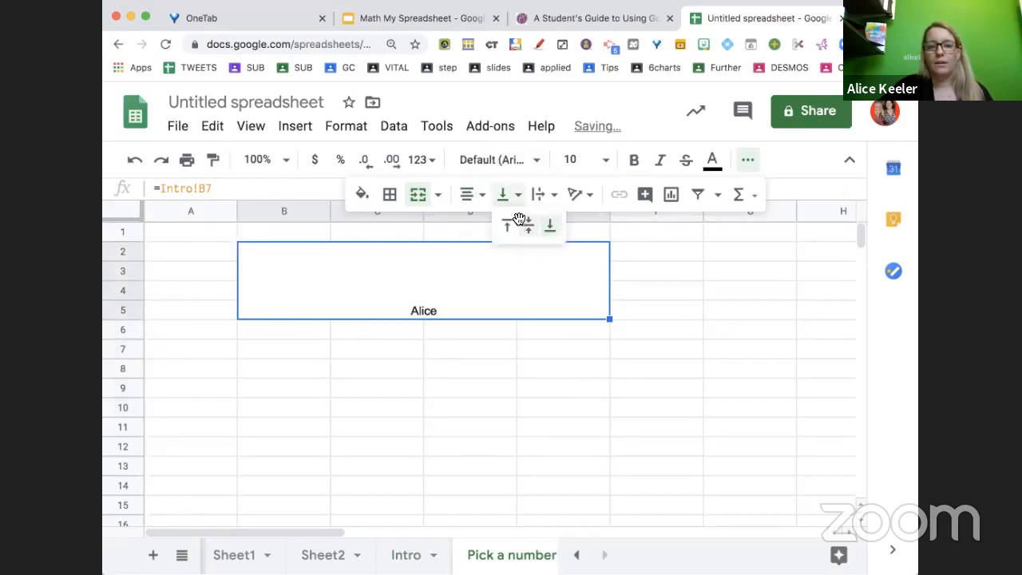
click(524, 224)
click(540, 194)
click(562, 226)
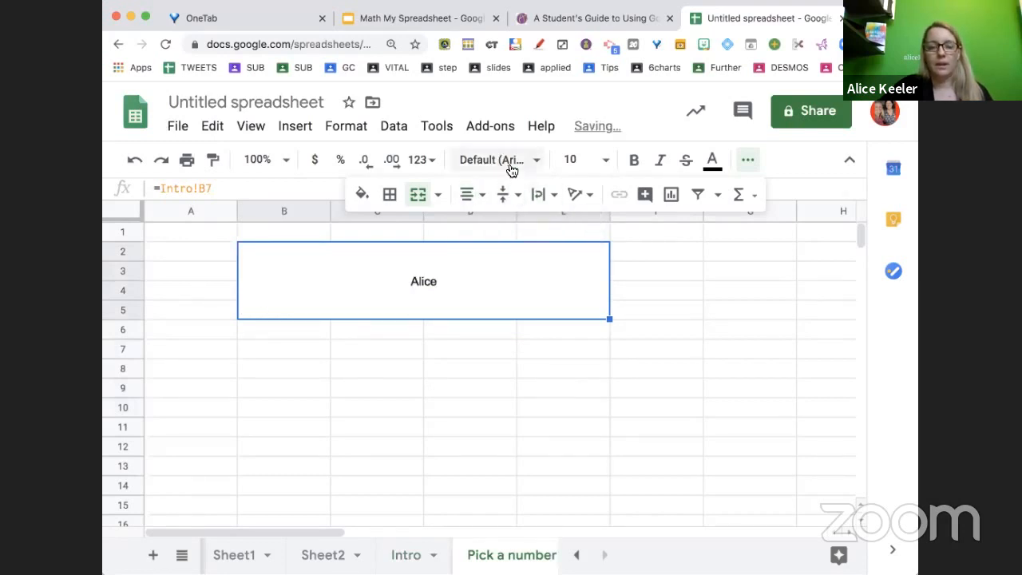
Set the merged name's font size to 36 and its font to Happy Monkey
click(572, 160)
click(575, 429)
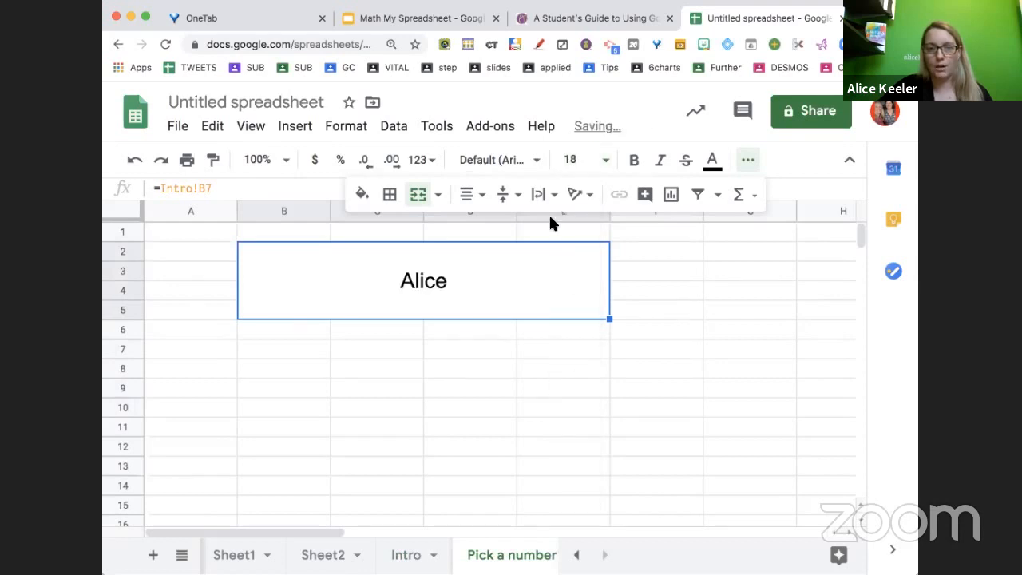
click(572, 160)
click(582, 487)
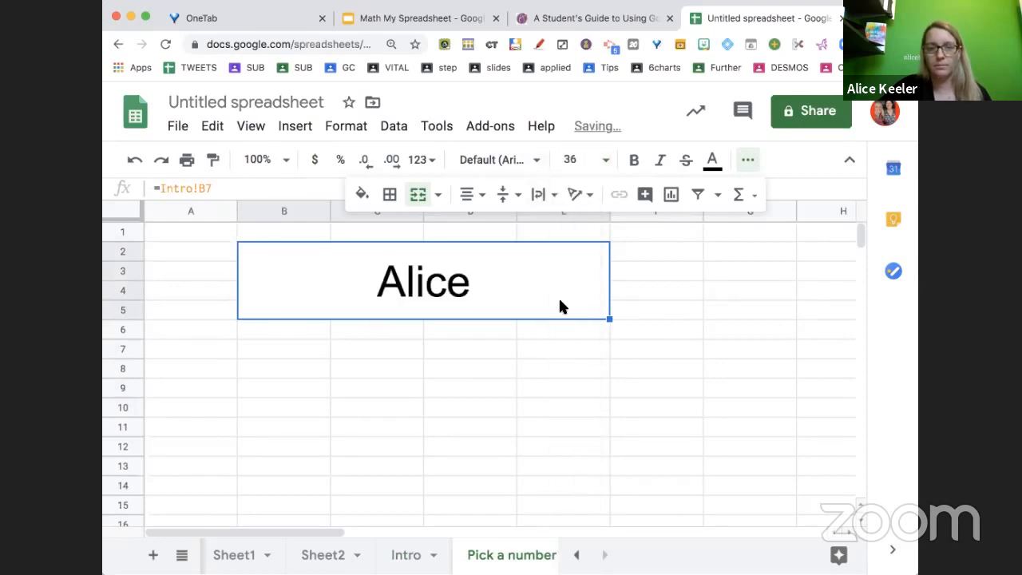
click(500, 160)
click(531, 352)
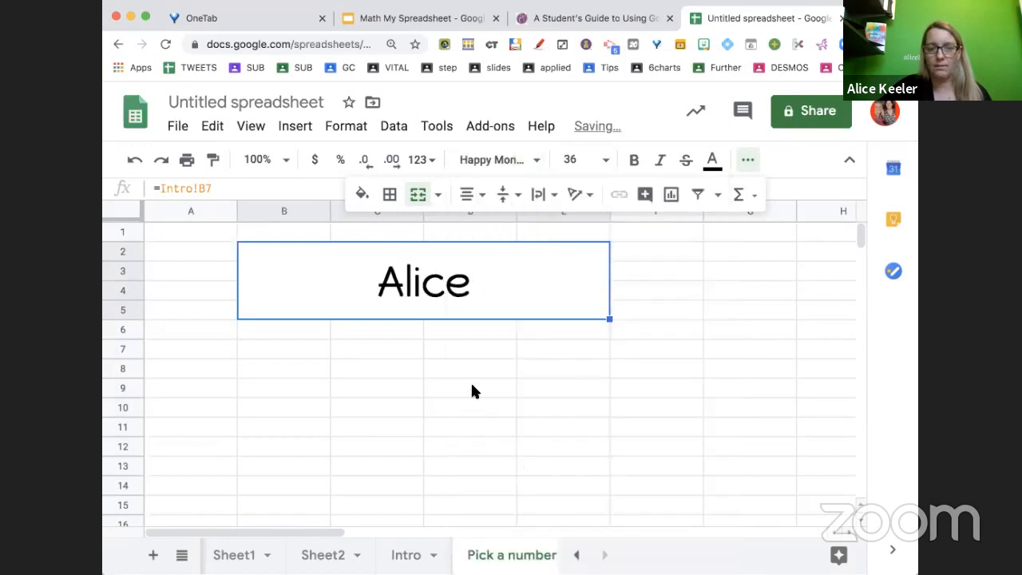
Replace the name on the Intro sheet with another first name and view it on the Pick a number sheet
click(452, 397)
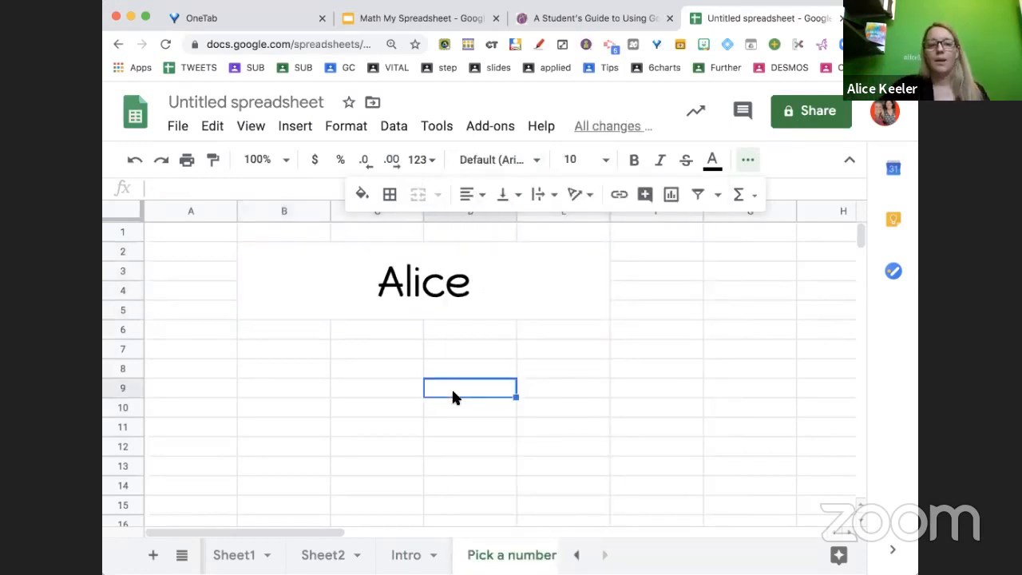
click(406, 559)
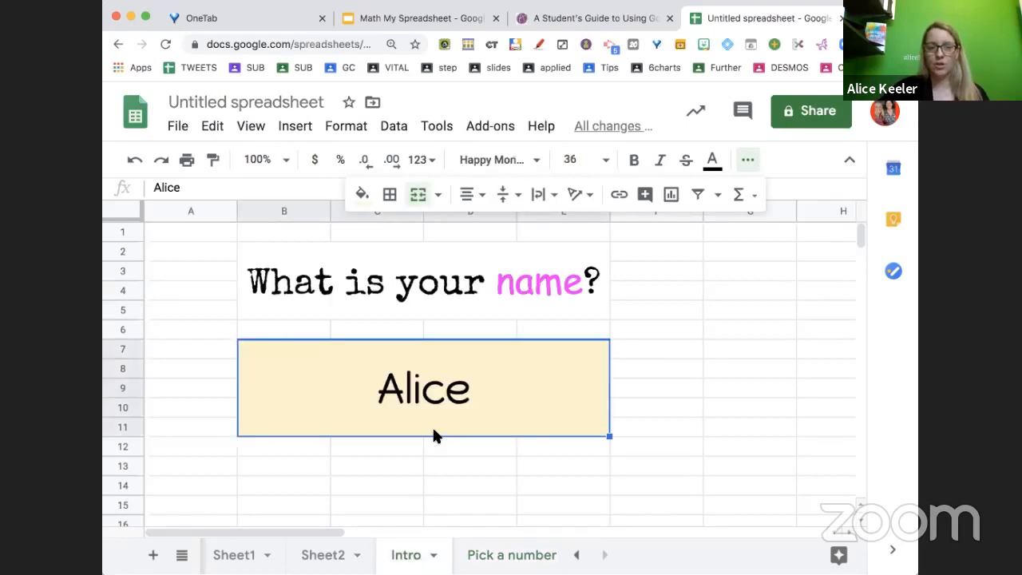
text(Lisa)
key(Return)
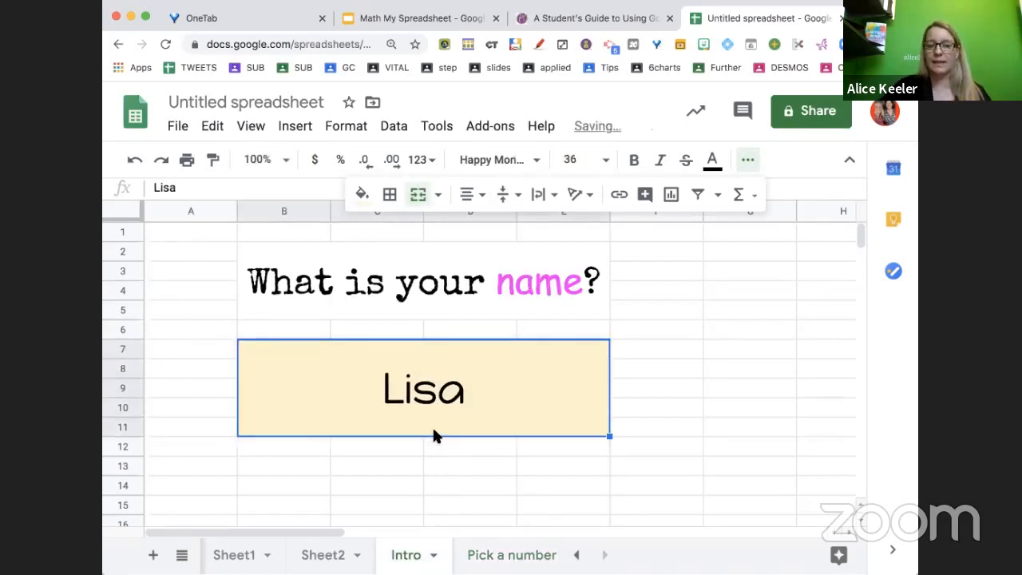
click(495, 556)
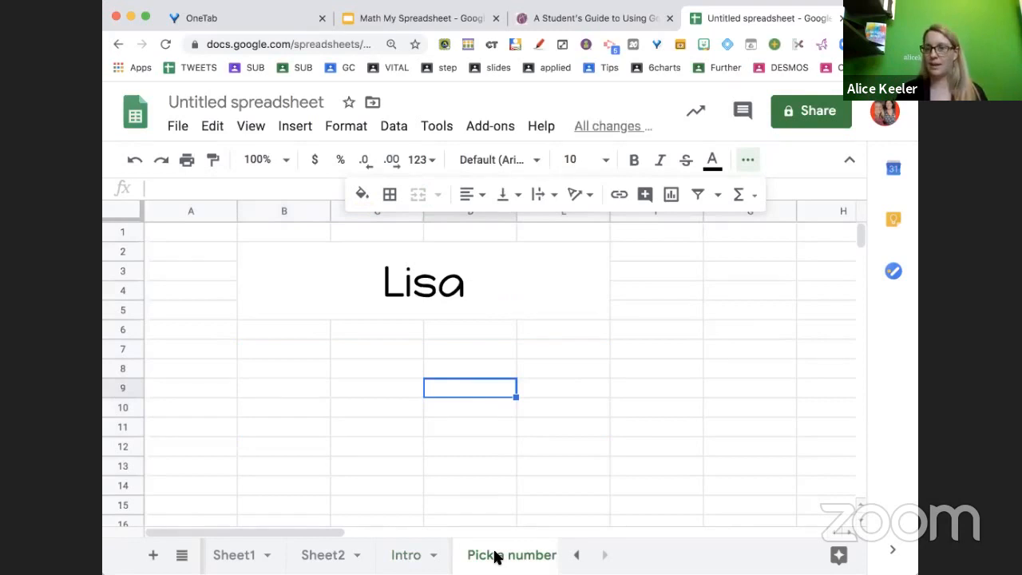
Enter a different first name in the Intro sheet's merged name cell
click(406, 555)
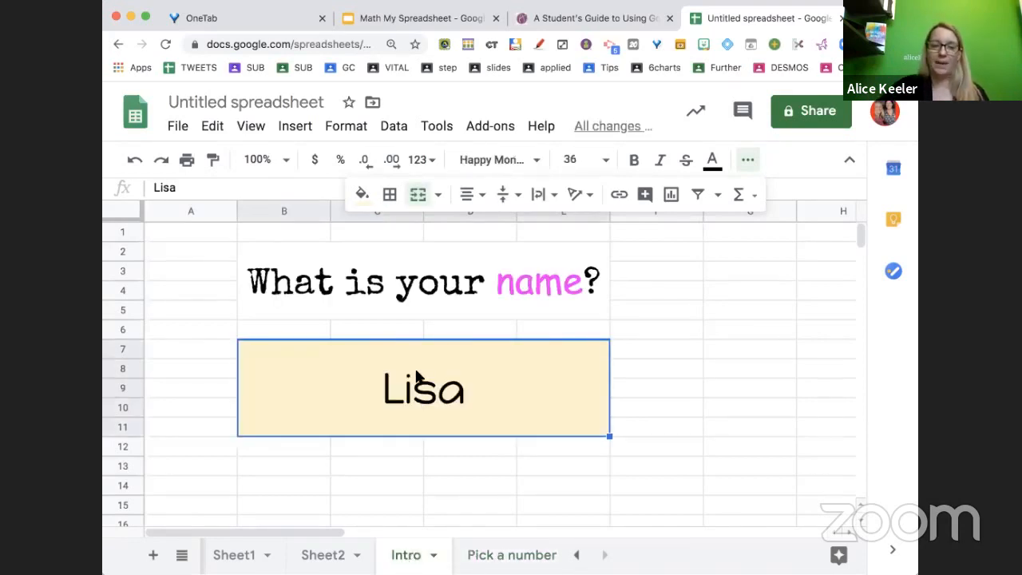
text(Julie)
key(Return)
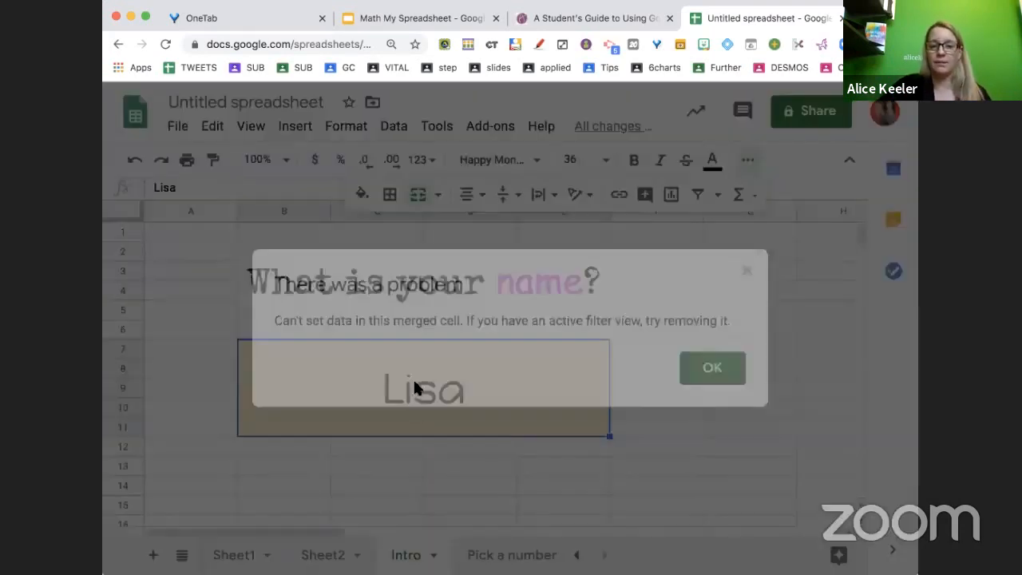
click(699, 372)
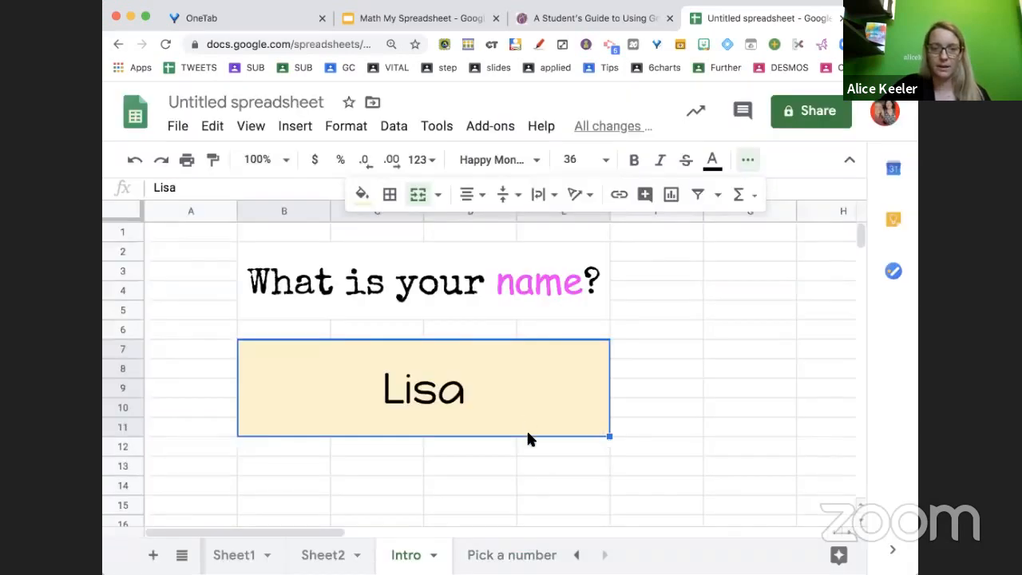
click(531, 461)
click(513, 394)
text(Julie)
click(517, 528)
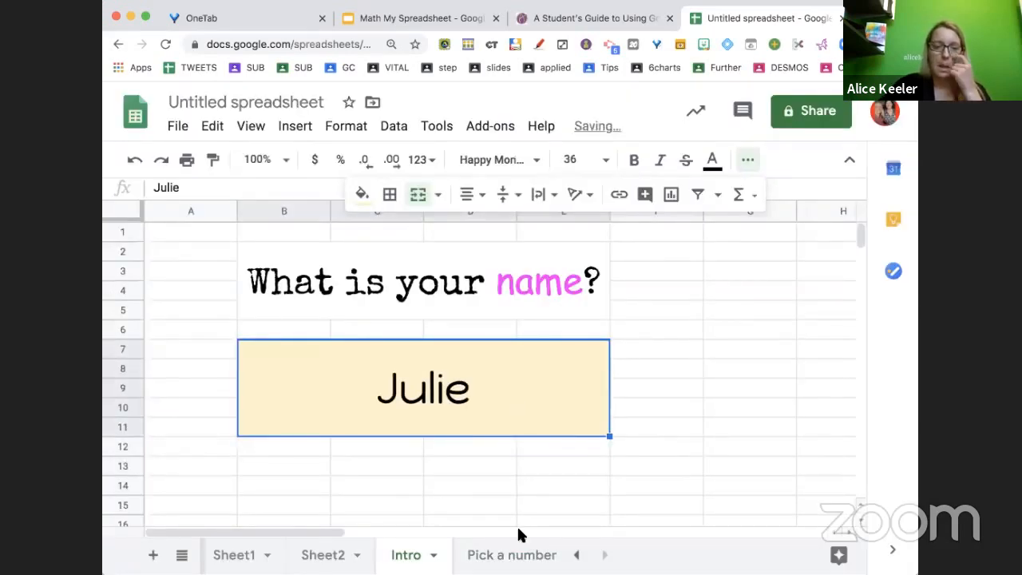
Merge cells B7 through E8 on the Pick a number sheet and fill them light blue
click(513, 553)
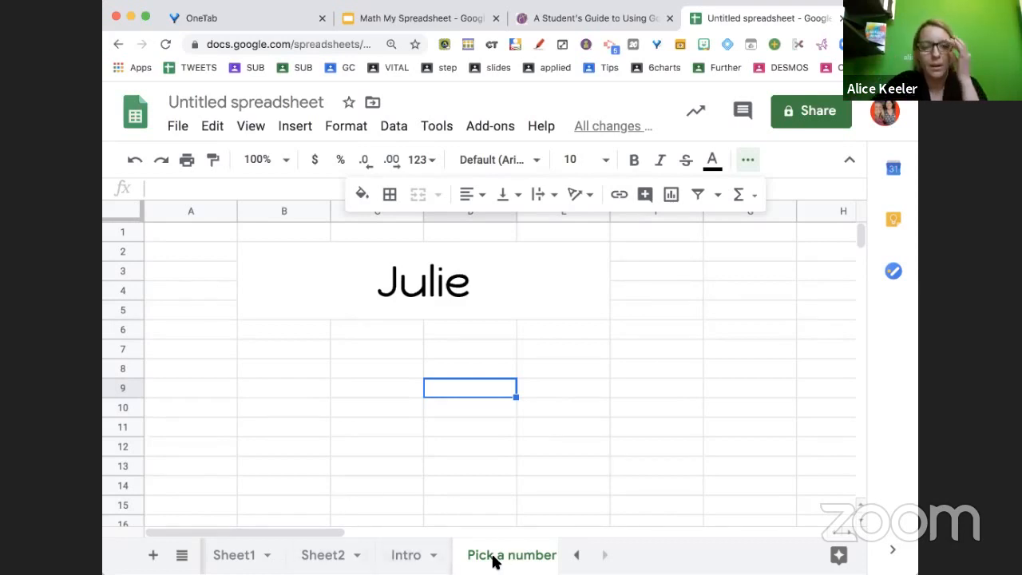
drag(306, 357, 562, 373)
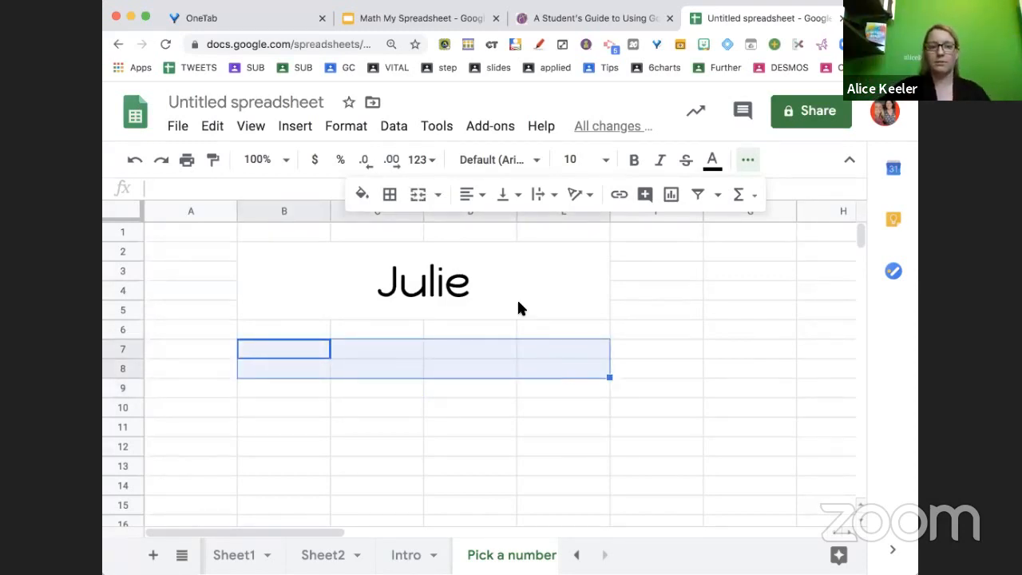
click(421, 197)
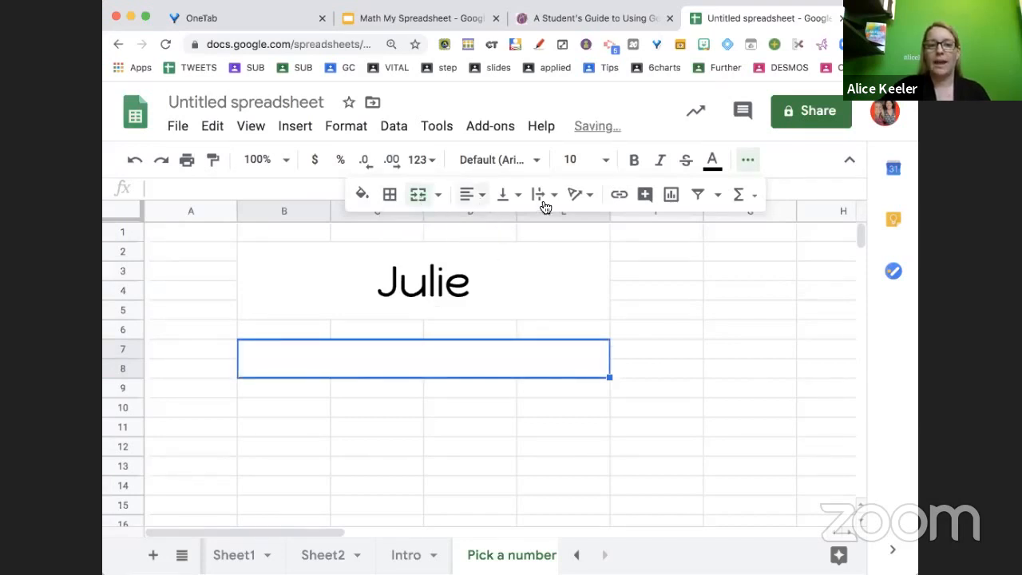
click(369, 196)
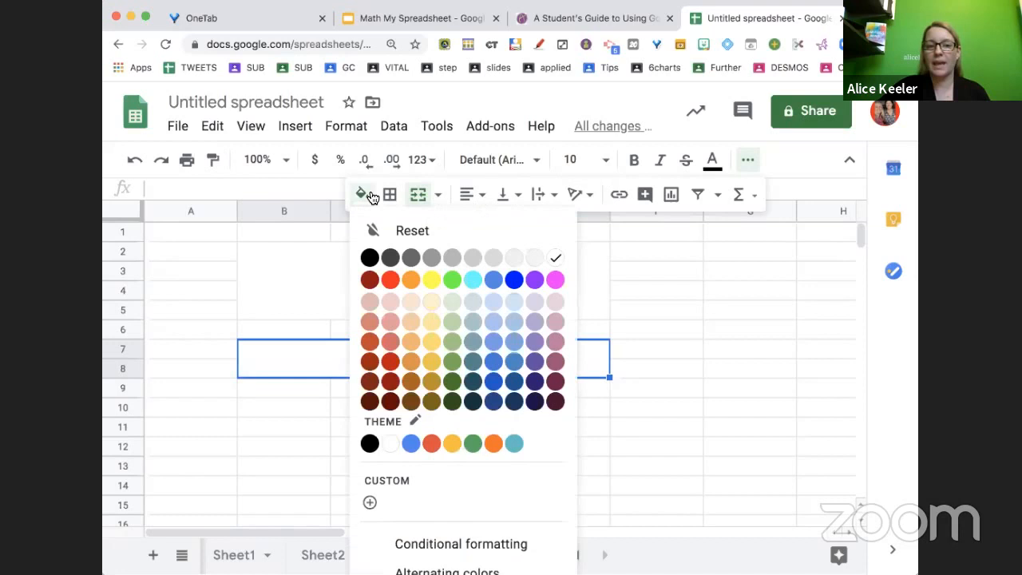
click(491, 308)
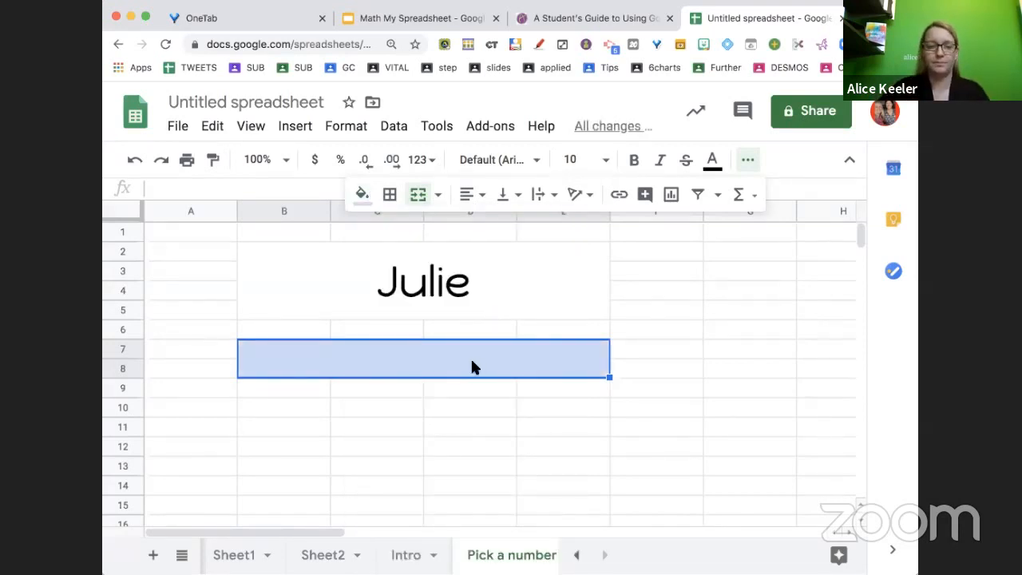
Enter "Hi! Please put your favorite number in the yellow cell below:" in the merged cell
text(Hi!)
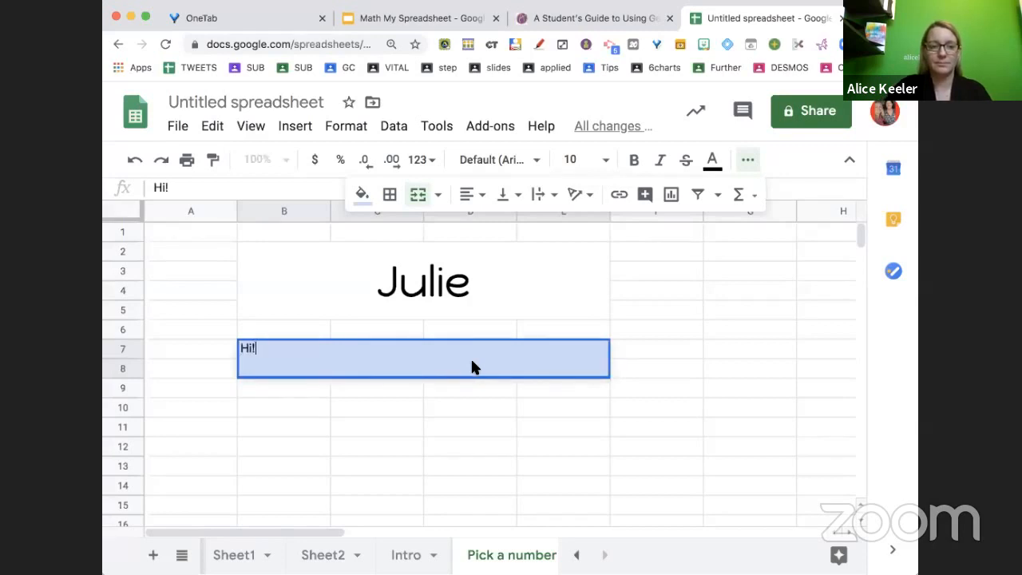
text( Please put your fa)
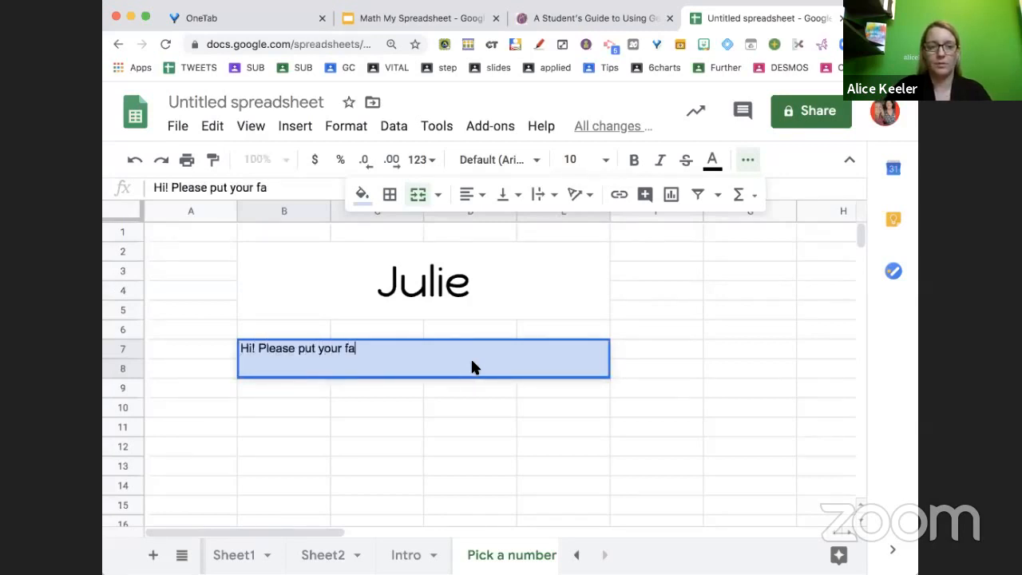
text(vorite number i the)
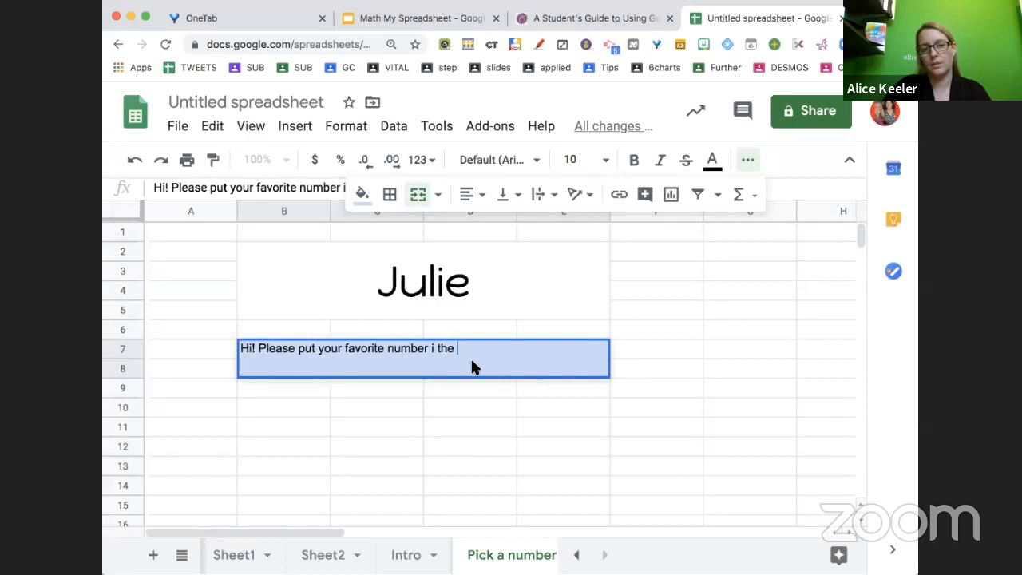
key(BackSpace)
key(BackSpace)
key(BackSpace)
text(n the ce)
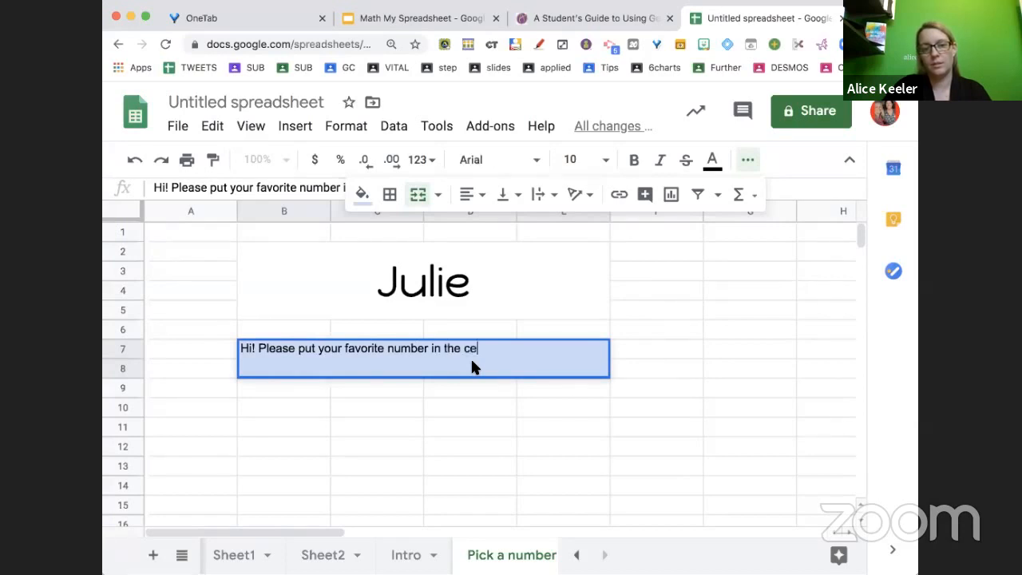
text(ll below)
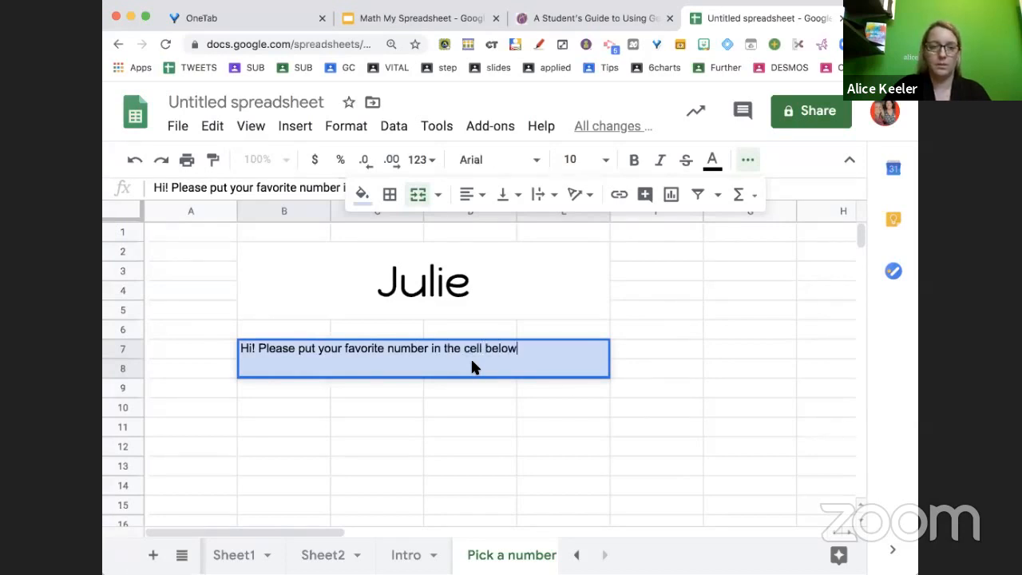
text(:)
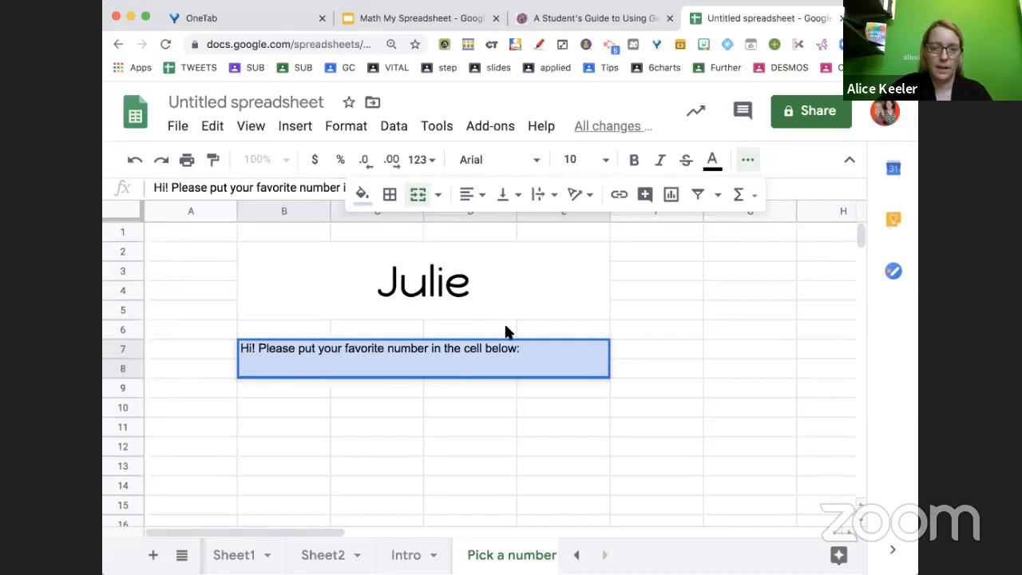
text(yellow)
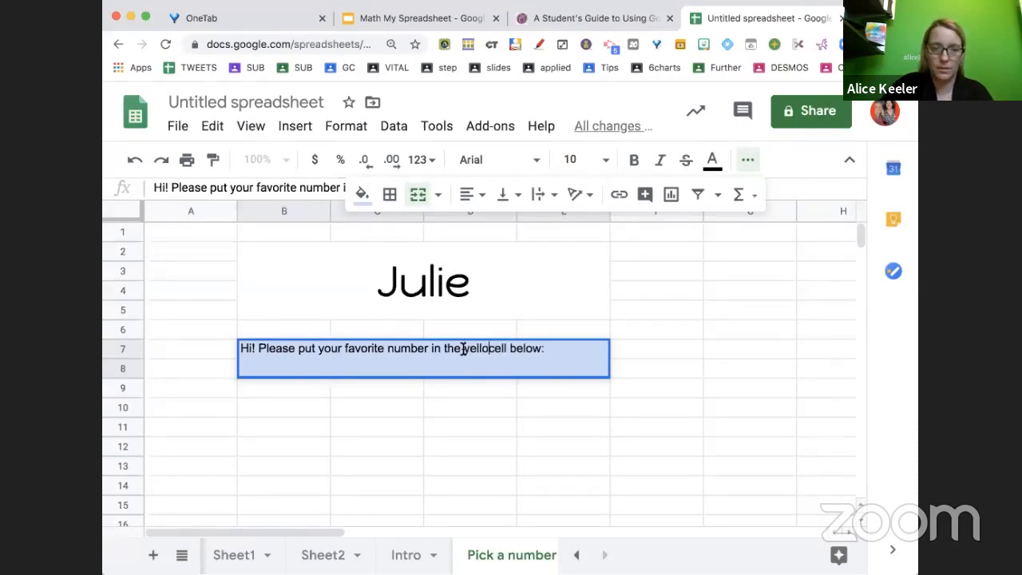
key(Return)
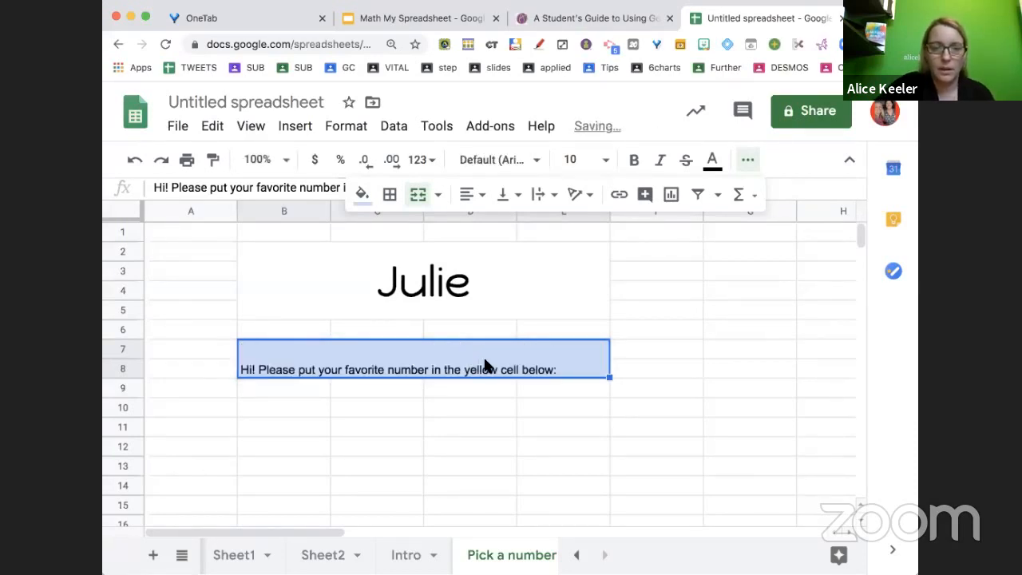
Set the instruction text to middle vertical alignment, wrapped, with font size 18
click(472, 196)
click(503, 199)
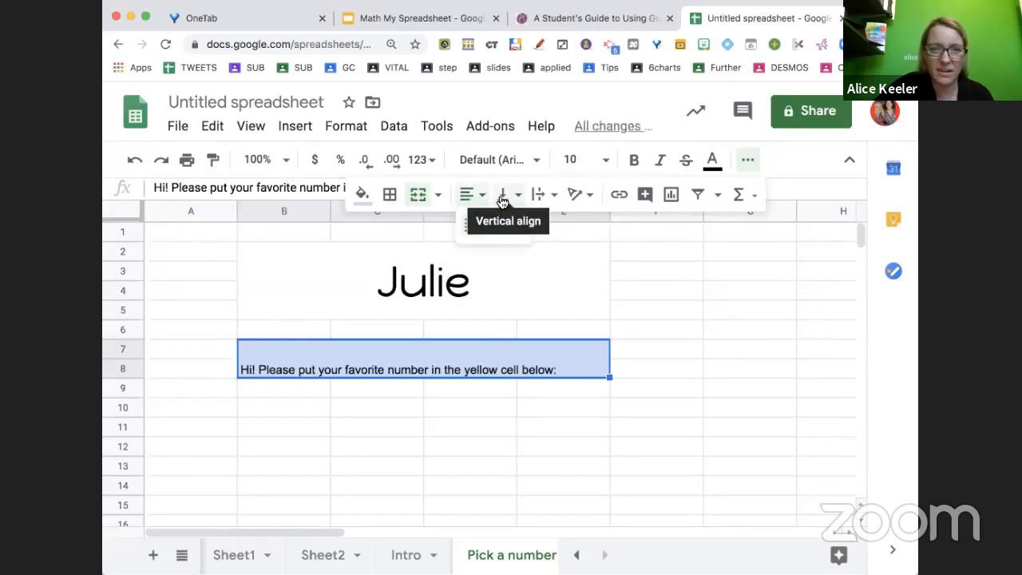
click(502, 196)
click(529, 227)
click(540, 196)
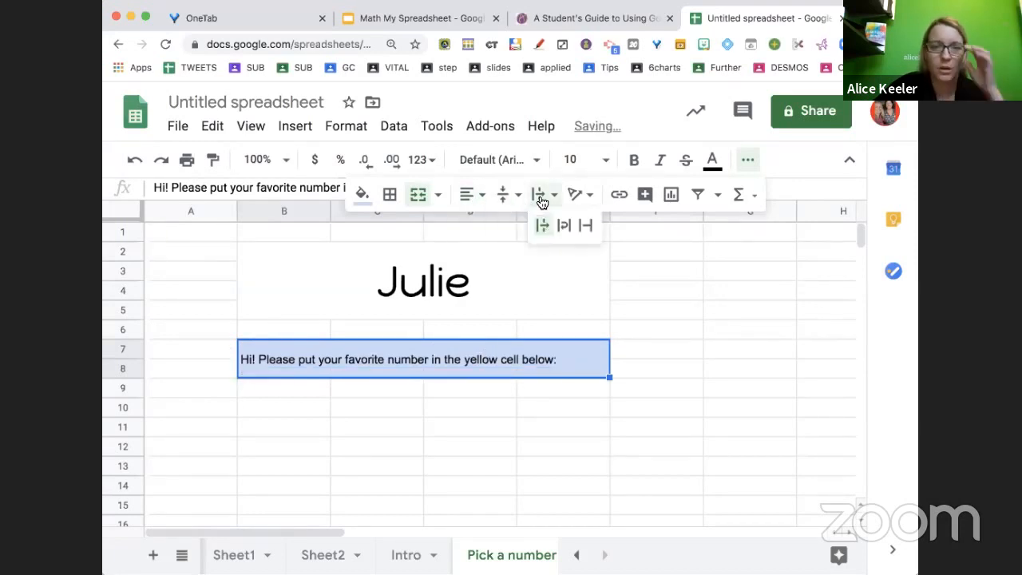
click(564, 224)
click(572, 160)
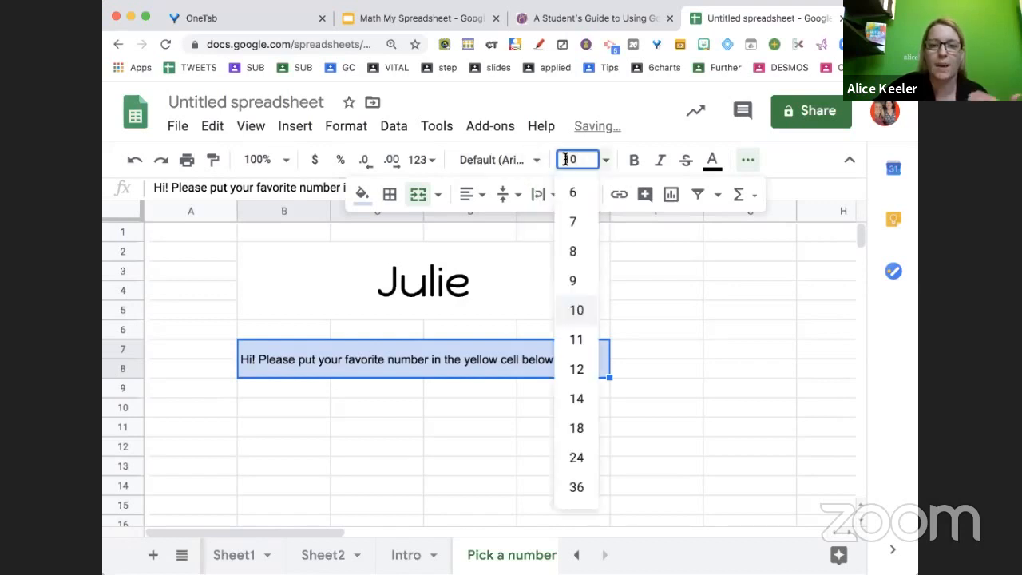
click(571, 431)
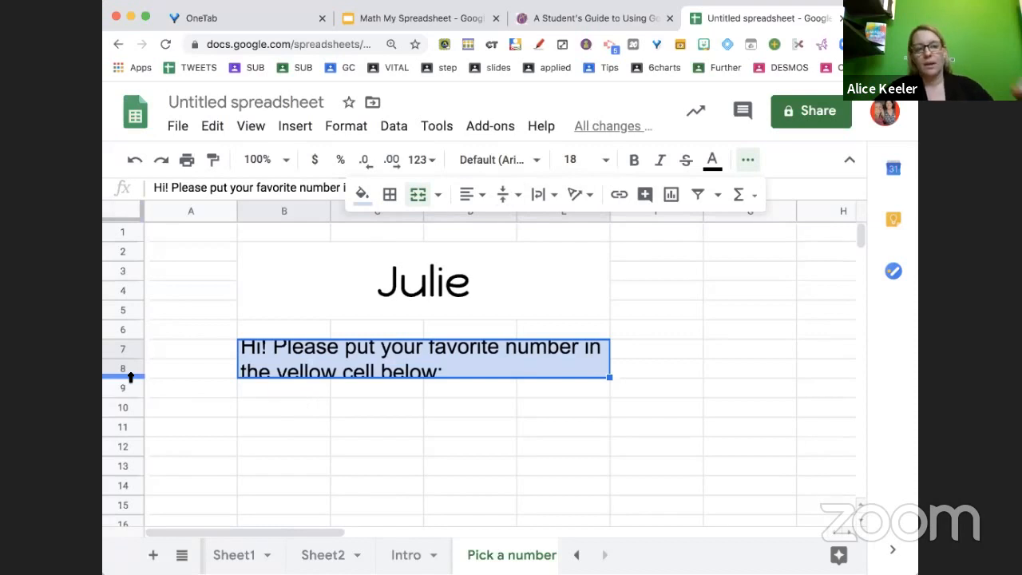
Enlarge rows 7 and 8 so the wrapped instruction text fits
click(212, 391)
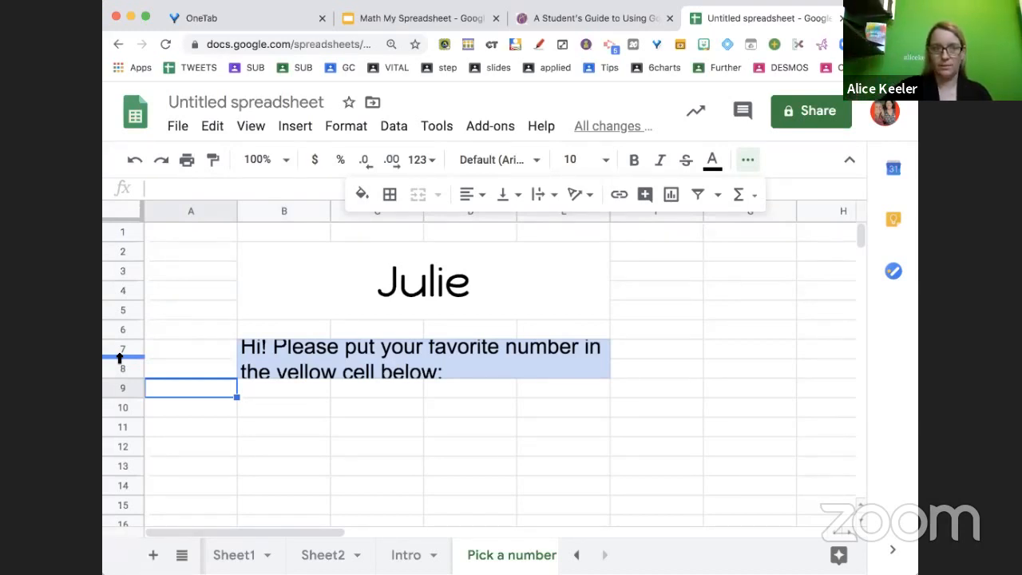
drag(119, 357, 122, 371)
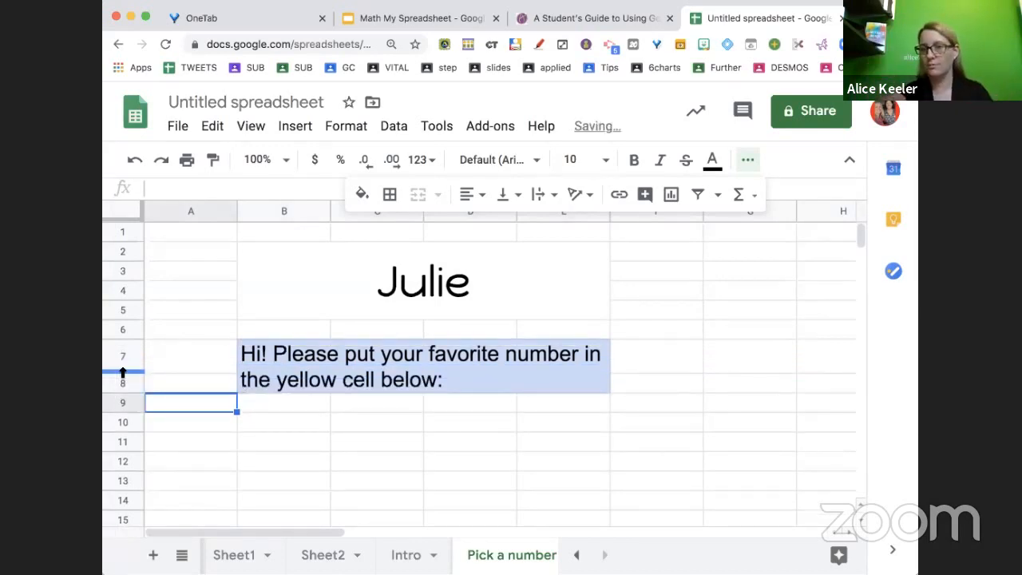
drag(122, 392, 123, 404)
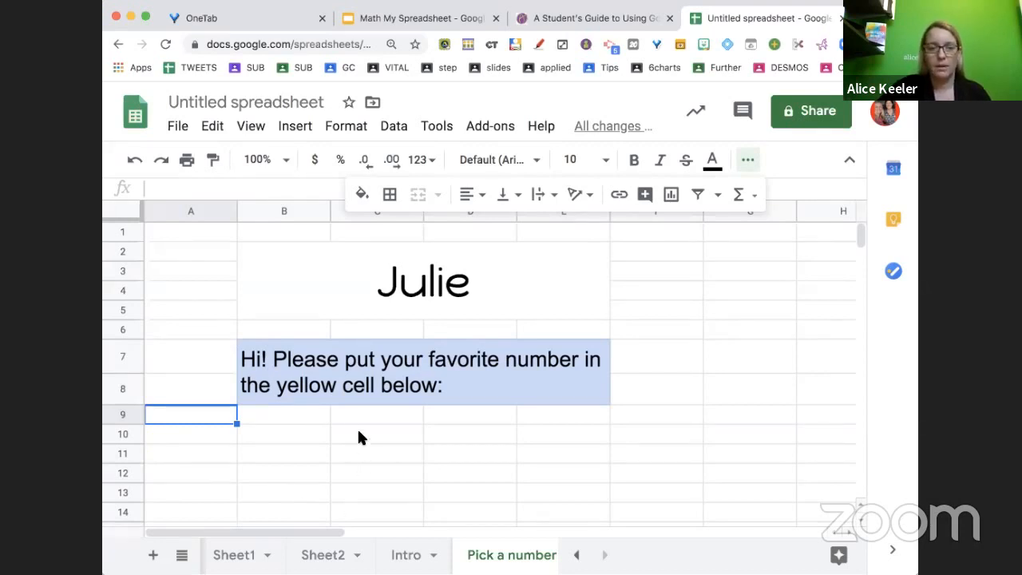
Merge cells C10 through D14 on the Pick a number sheet, centring content horizontally and vertically with text wrapping
mouse_move(359, 436)
mouse_down()
mouse_move(431, 472)
mouse_move(443, 512)
mouse_up()
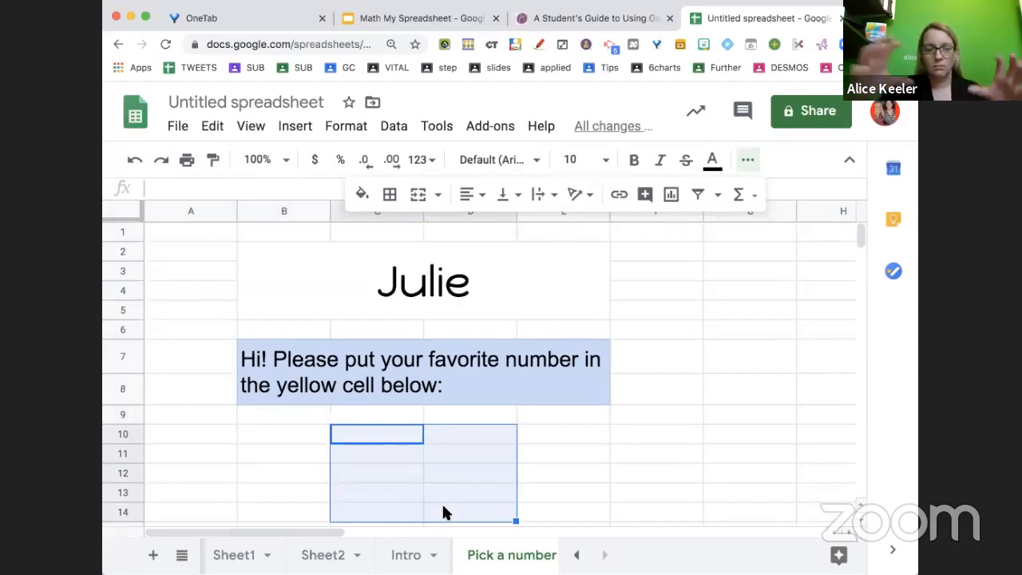
click(424, 204)
click(467, 204)
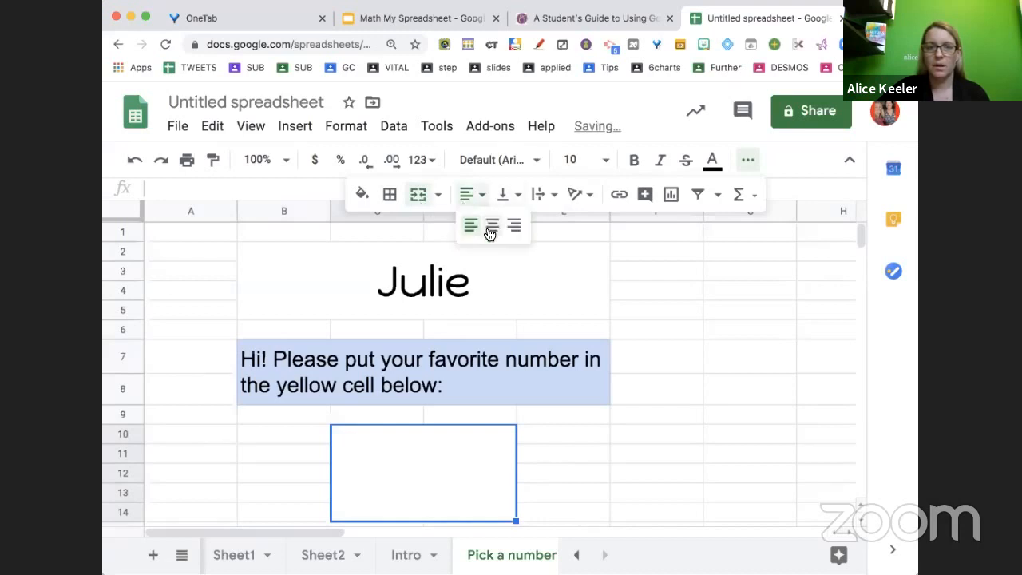
click(490, 227)
click(503, 195)
click(528, 232)
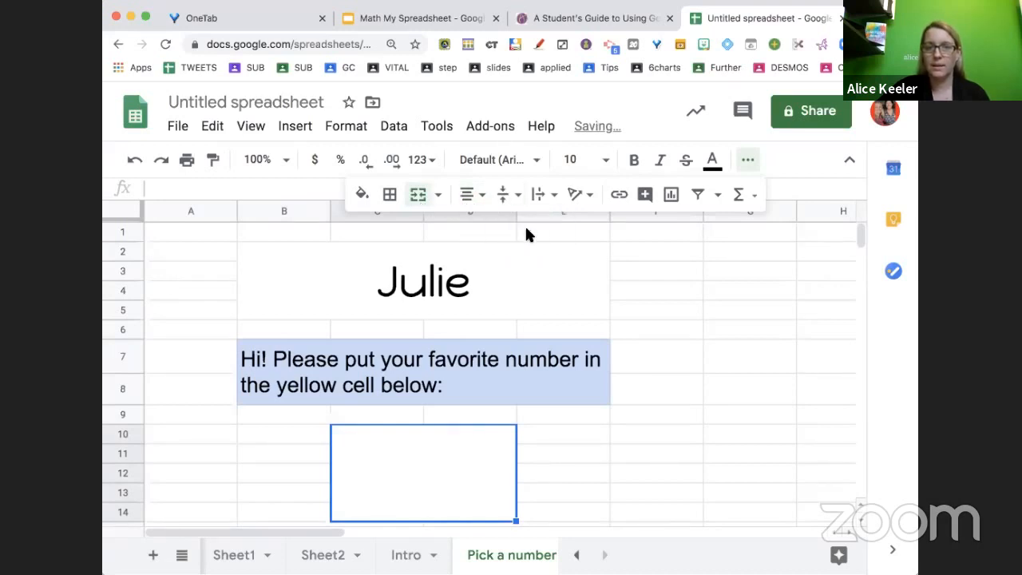
click(538, 195)
click(565, 231)
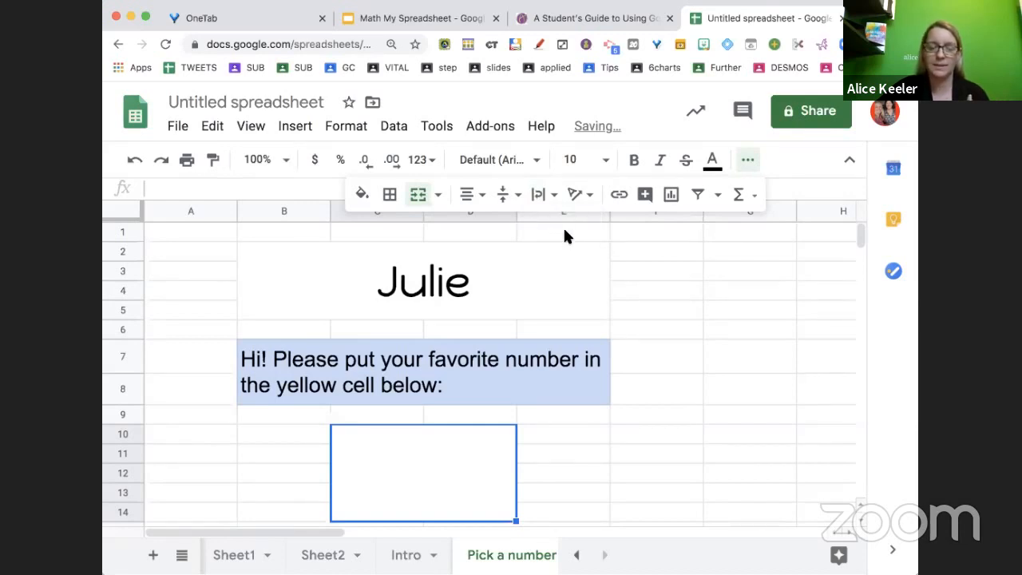
Fill the merged number cell light yellow and enter 5 in it
click(362, 194)
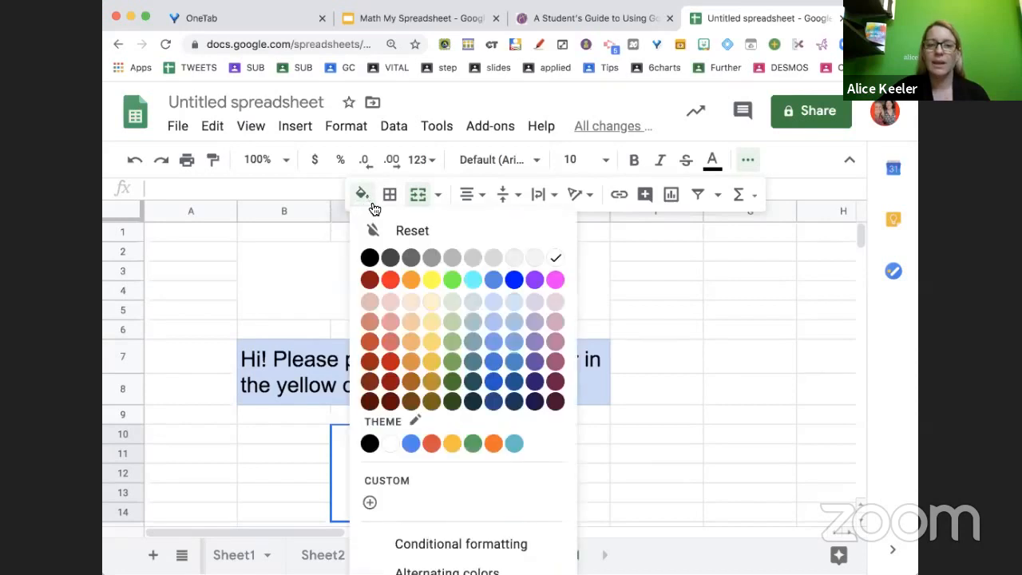
click(429, 305)
click(540, 479)
click(428, 479)
text(5)
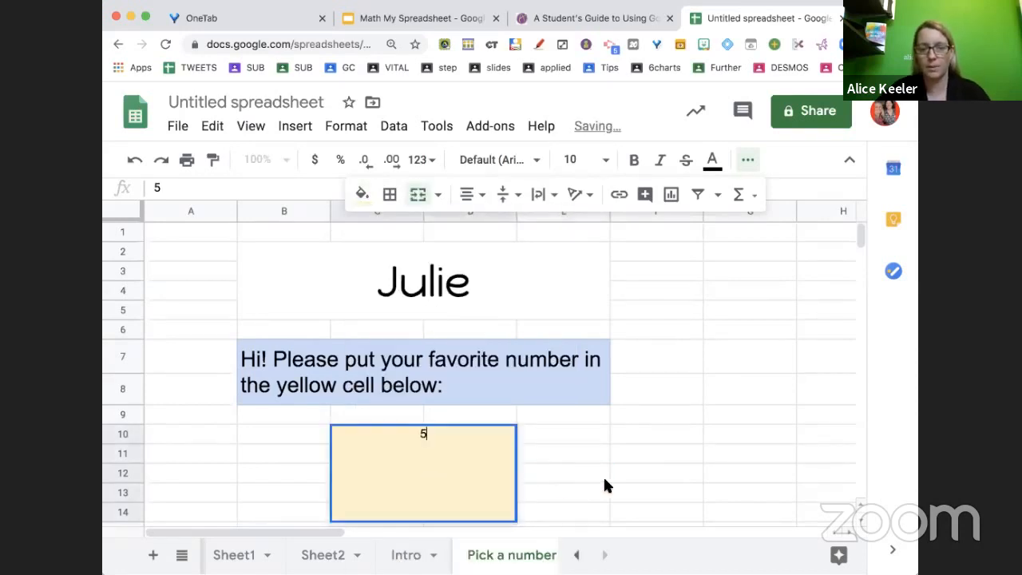
click(606, 479)
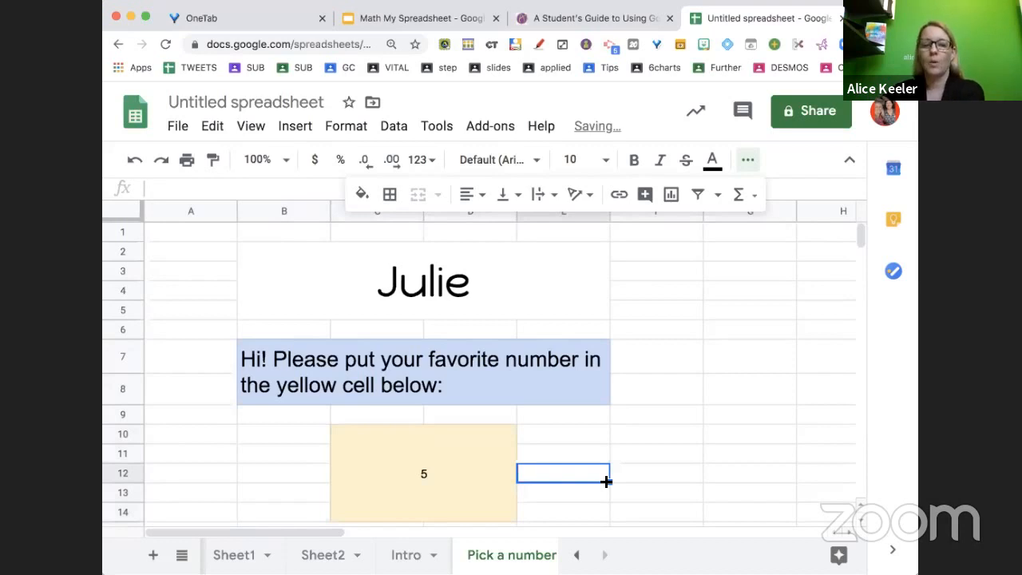
Set the number cell's font to Happy Monkey at size 36
click(494, 478)
click(573, 164)
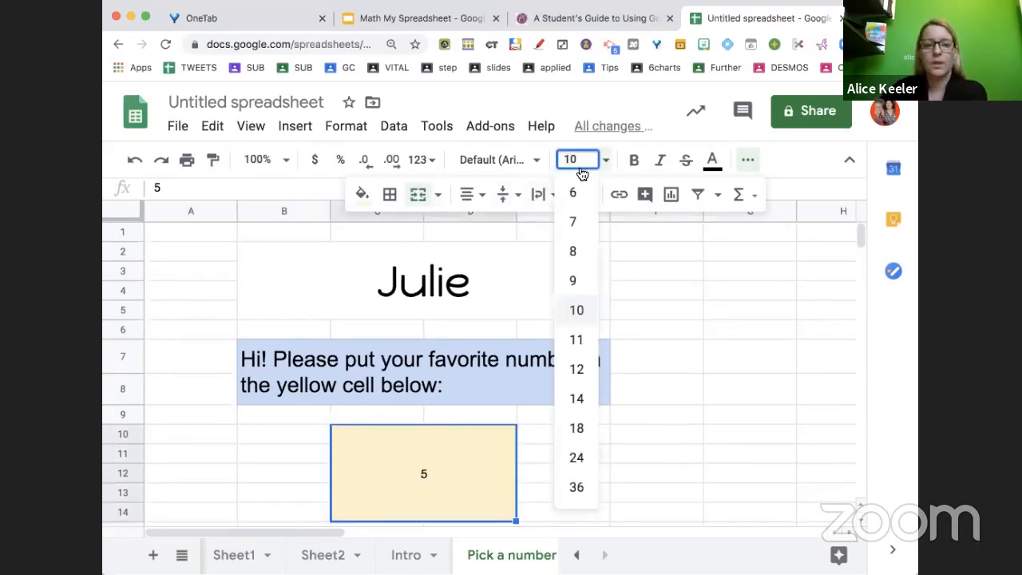
click(578, 485)
click(511, 160)
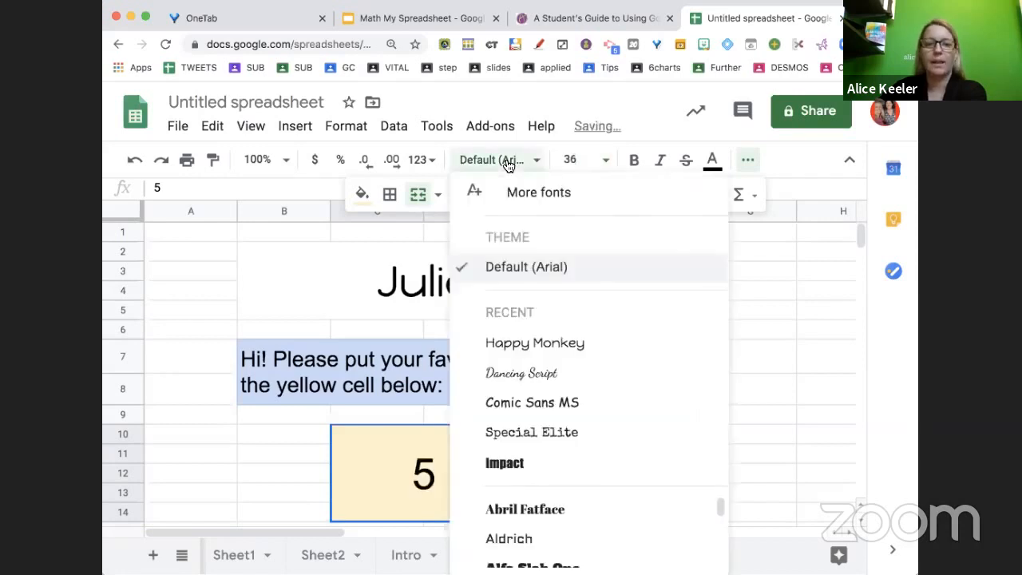
click(529, 345)
click(595, 452)
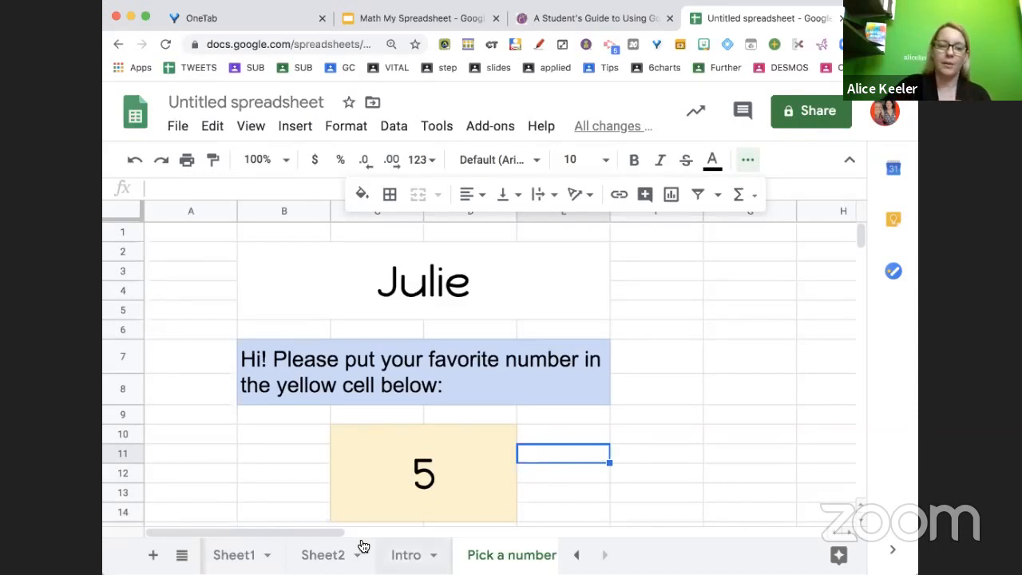
Clear the number from the yellow cell
click(415, 488)
key(Delete)
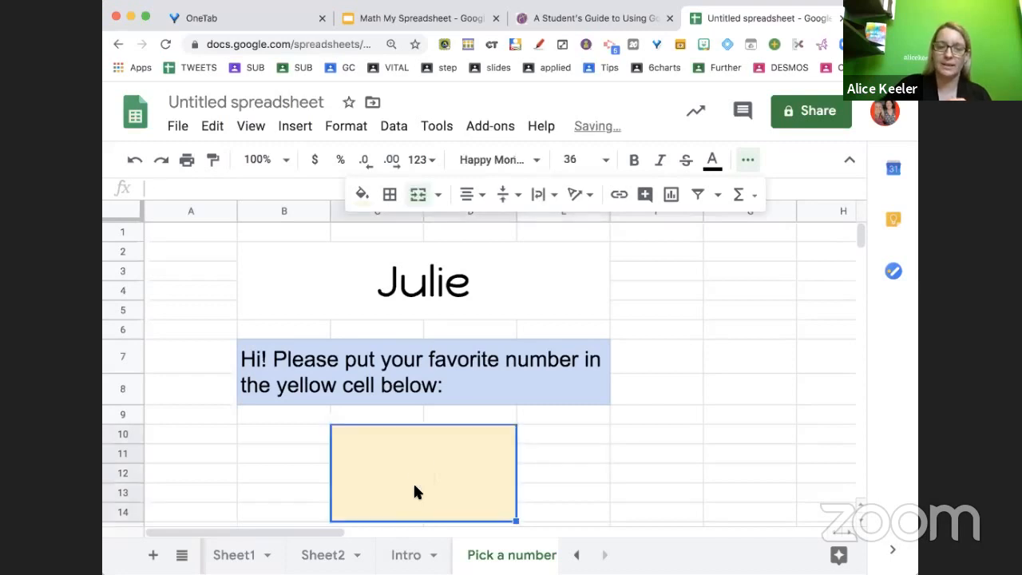
On the Intro sheet, replace the name in the yellow answer cell with the presenter's first name
click(411, 557)
key(Delete)
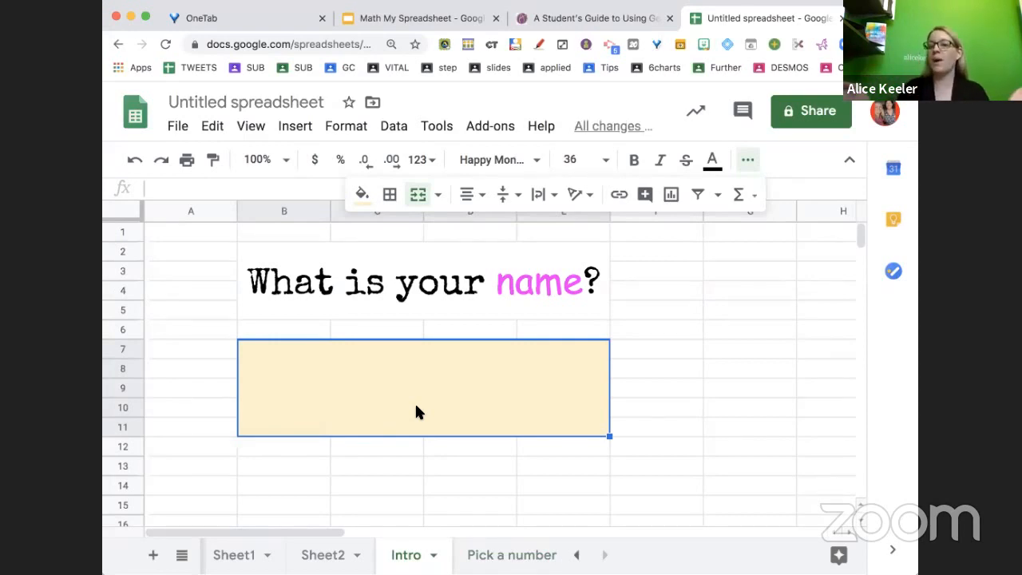
text(Alice)
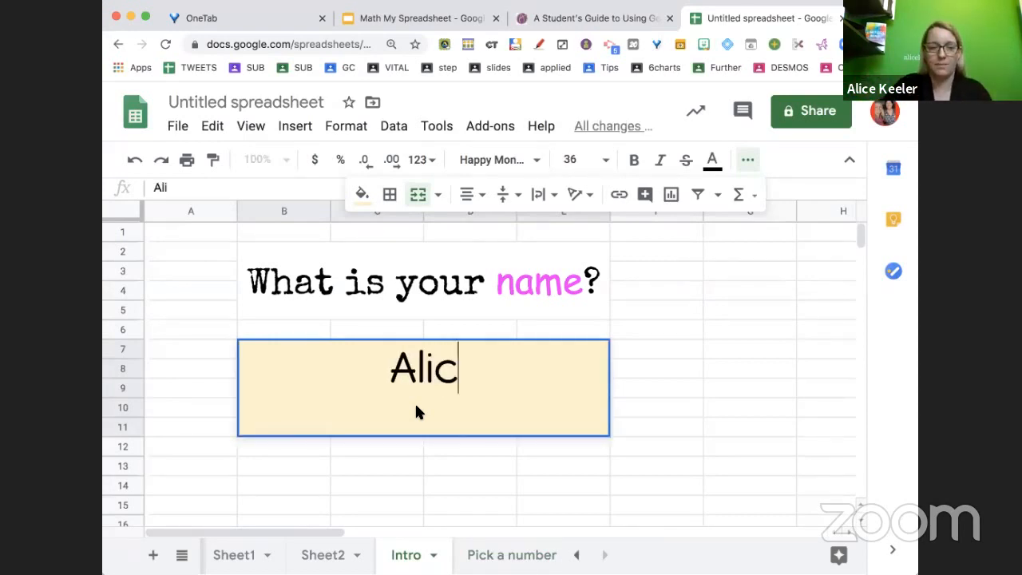
key(Return)
Enter 5 again in the yellow number cell on the Pick a number sheet
click(490, 551)
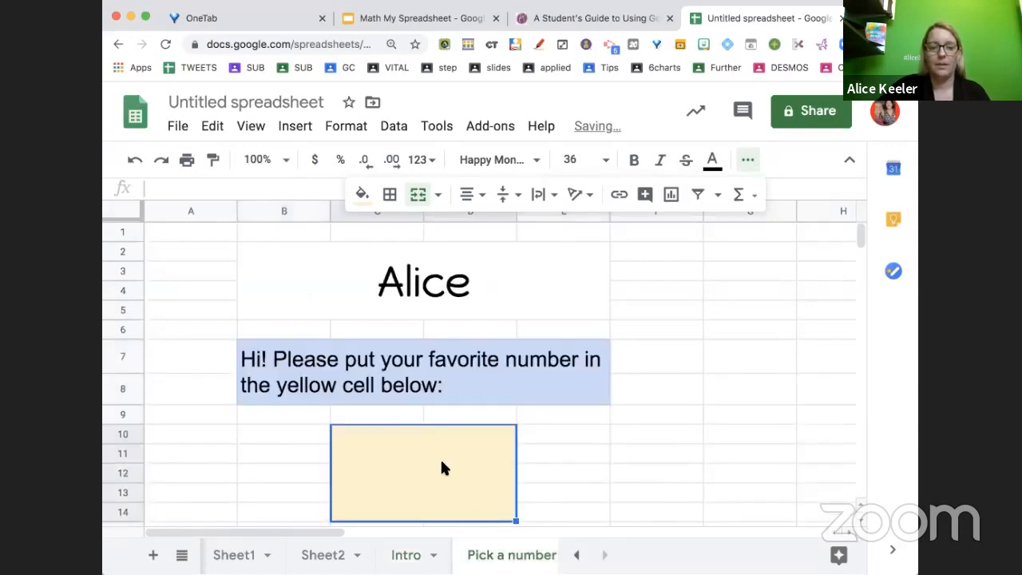
text(5)
click(615, 474)
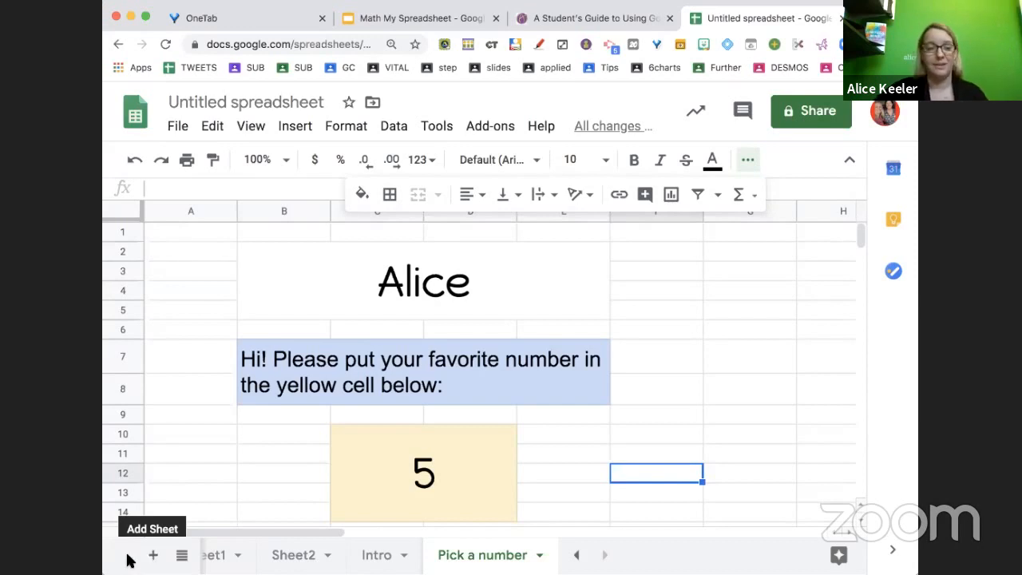
Add a new sheet and name it "Tell me about this number"
click(154, 555)
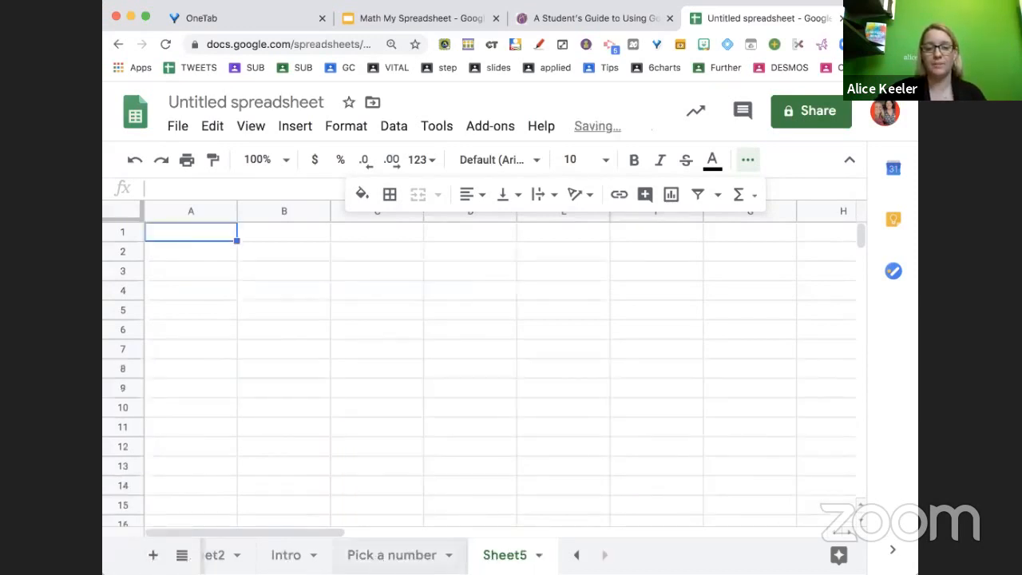
double_click(517, 559)
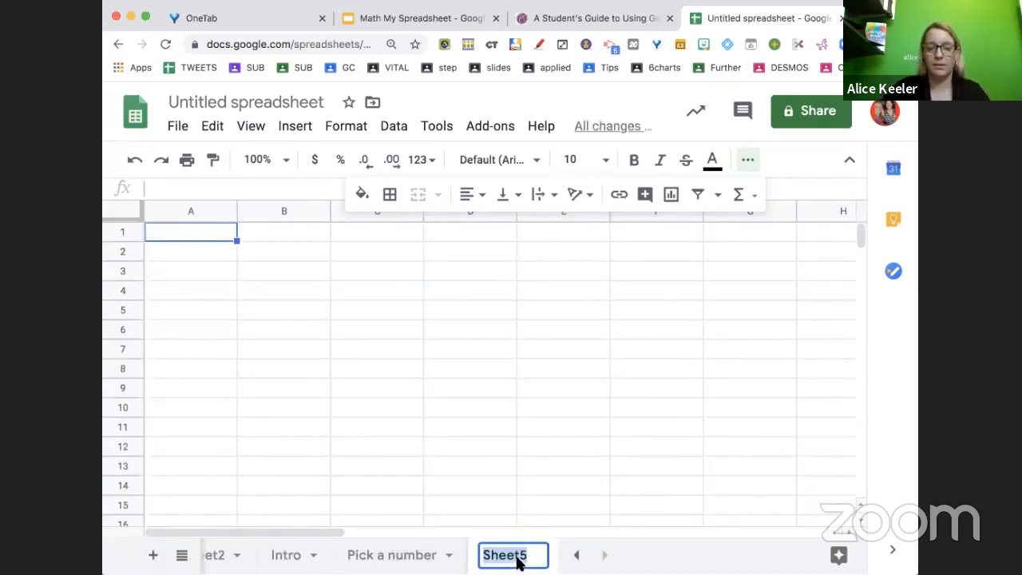
text(Tell me about )
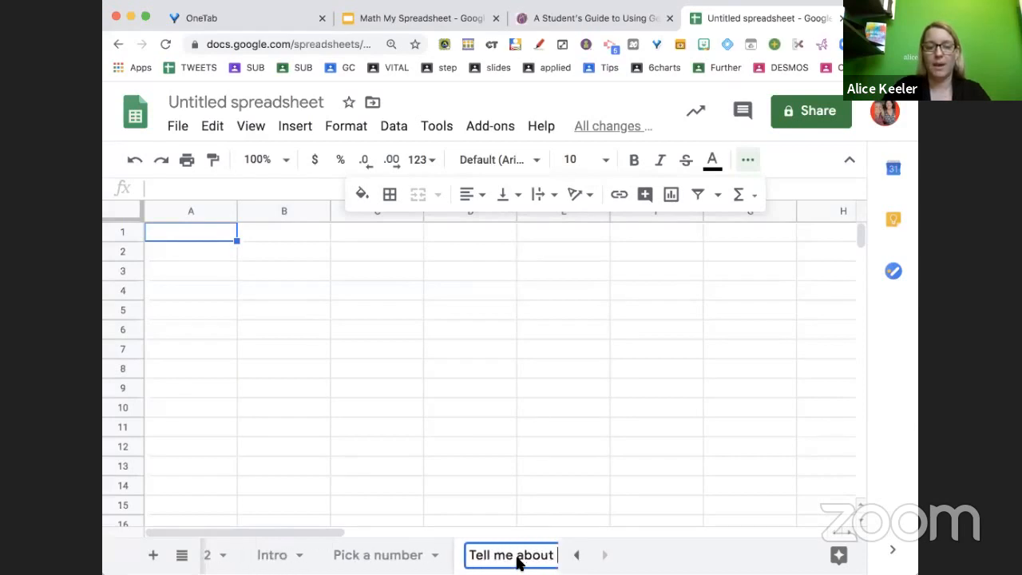
text(this number)
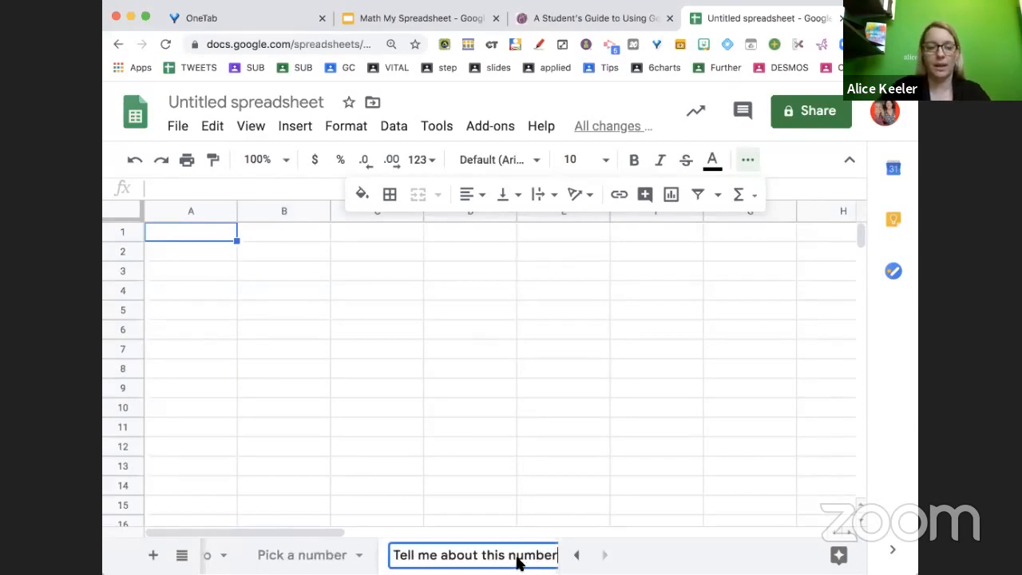
key(Return)
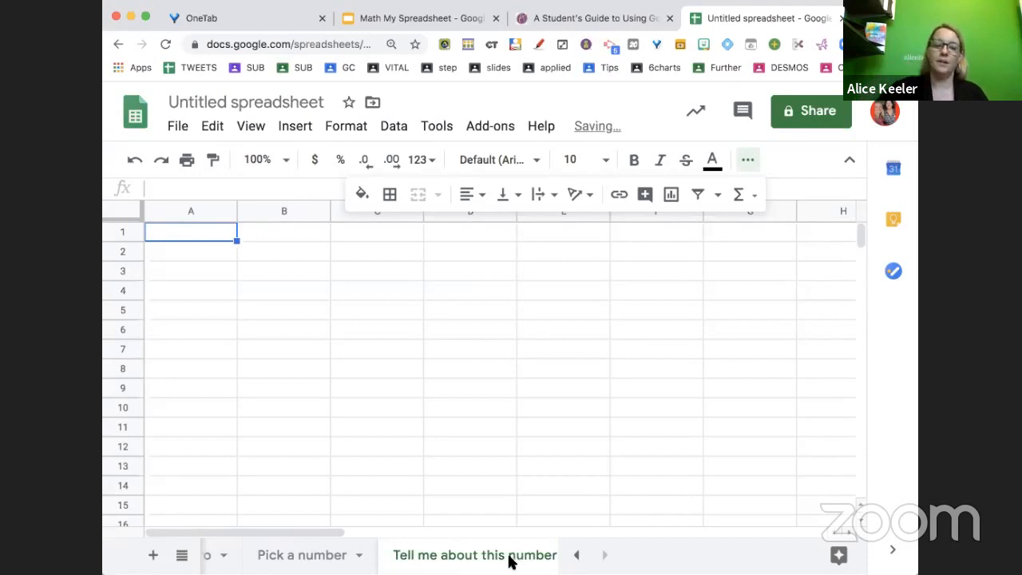
Rename the new sheet to "Tell Me"
double_click(492, 559)
text(Tell)
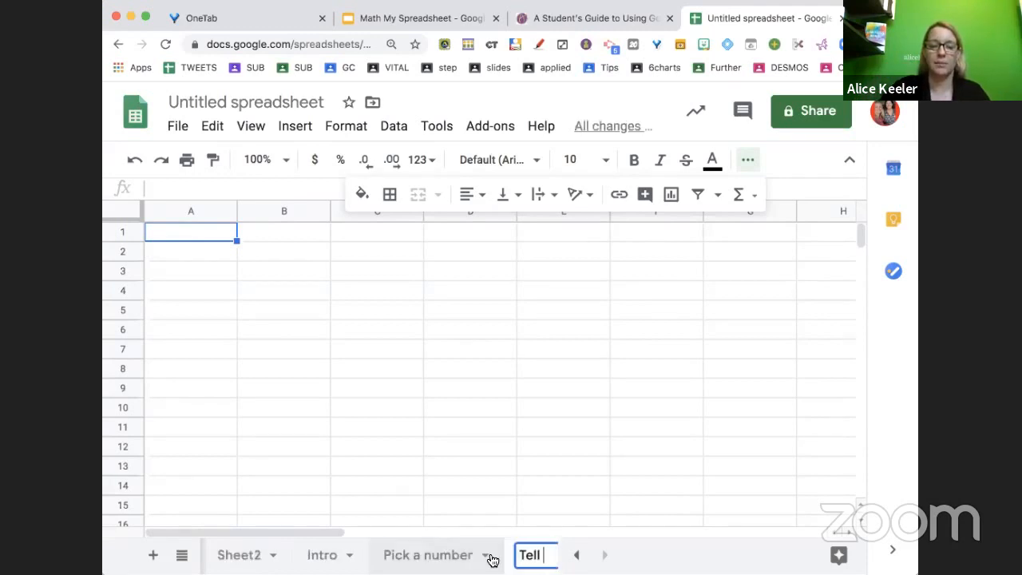
text( Me)
key(Return)
Merge cells A1 through B3 on the Tell Me sheet
click(389, 308)
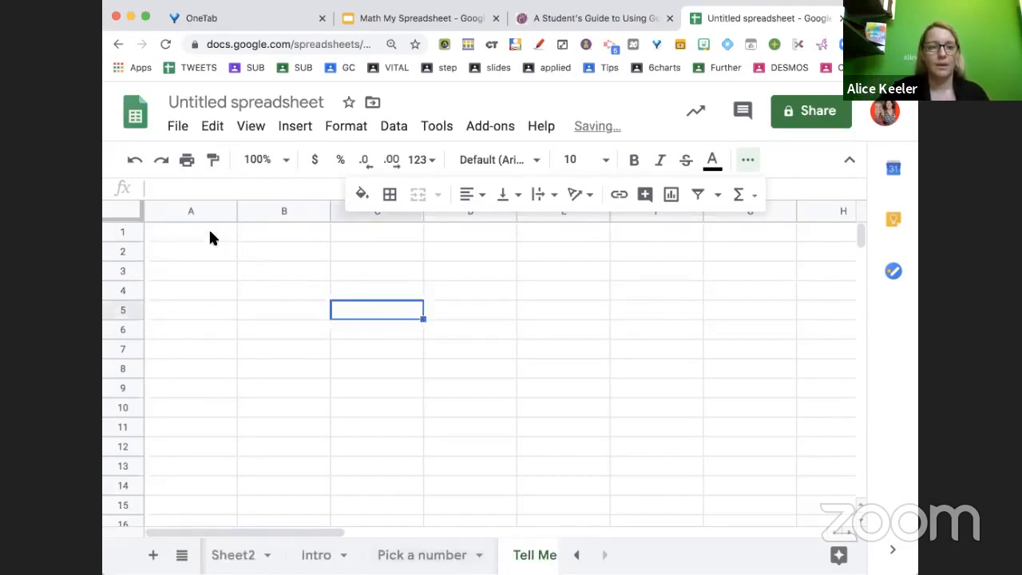
drag(210, 237, 327, 275)
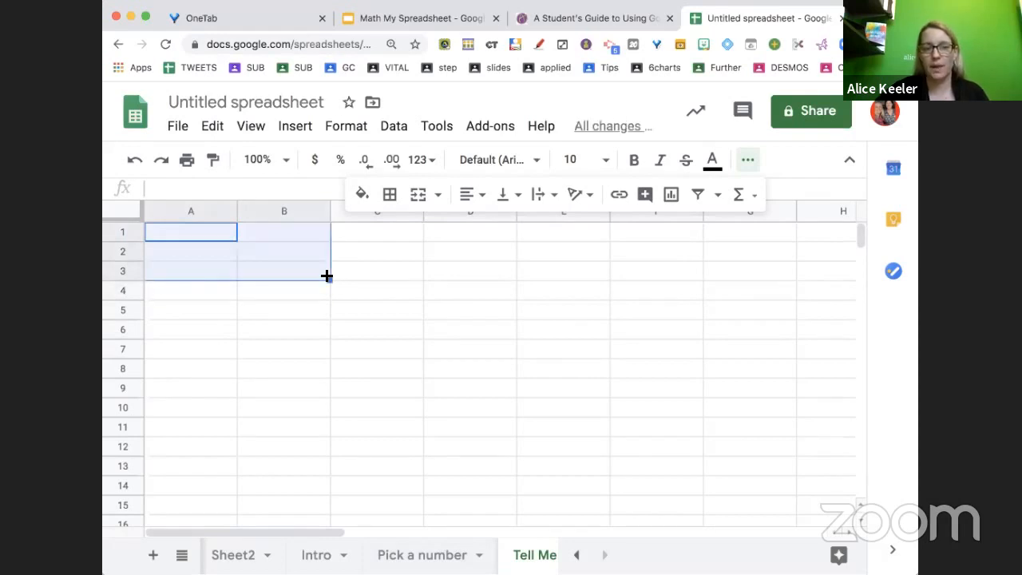
click(417, 194)
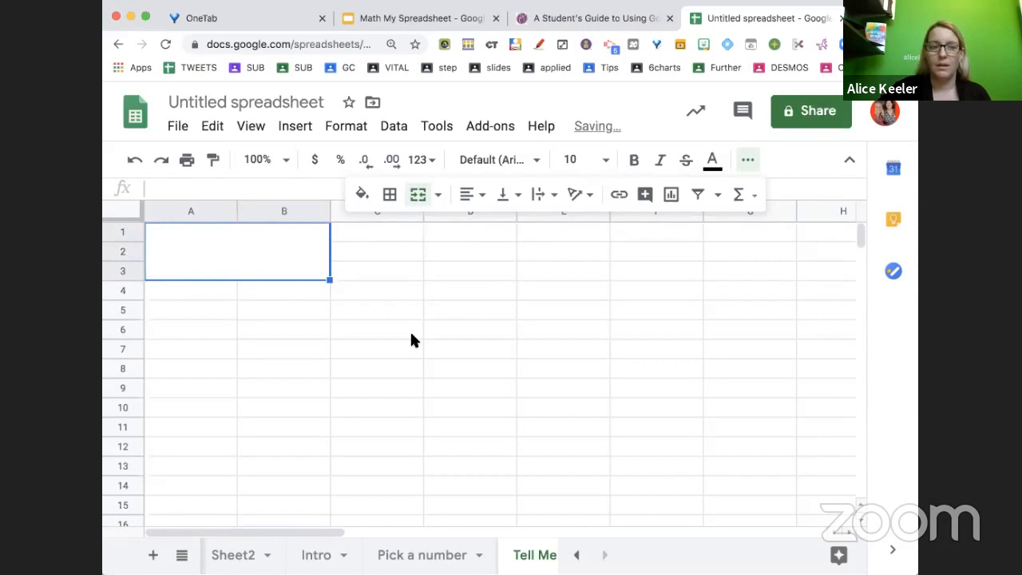
Enter a formula in the merged cell referencing the name cell on the Intro sheet, =Intro!B7
click(317, 285)
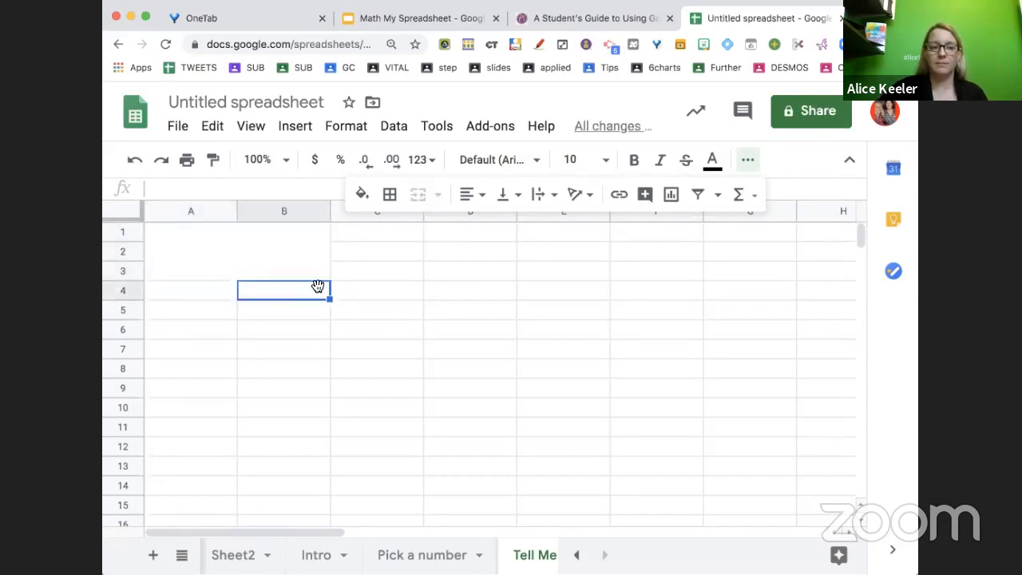
click(302, 260)
text(=)
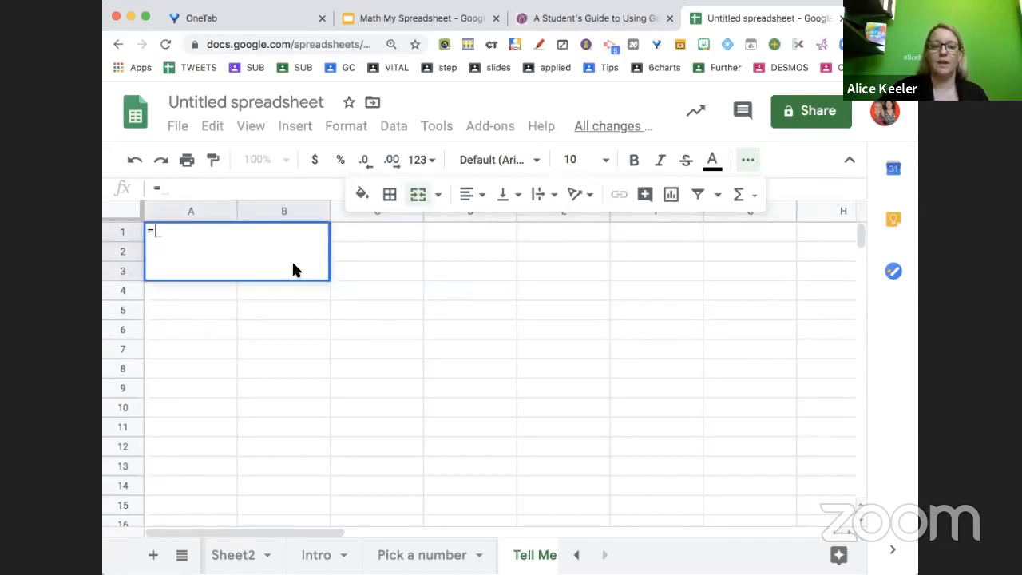
click(328, 559)
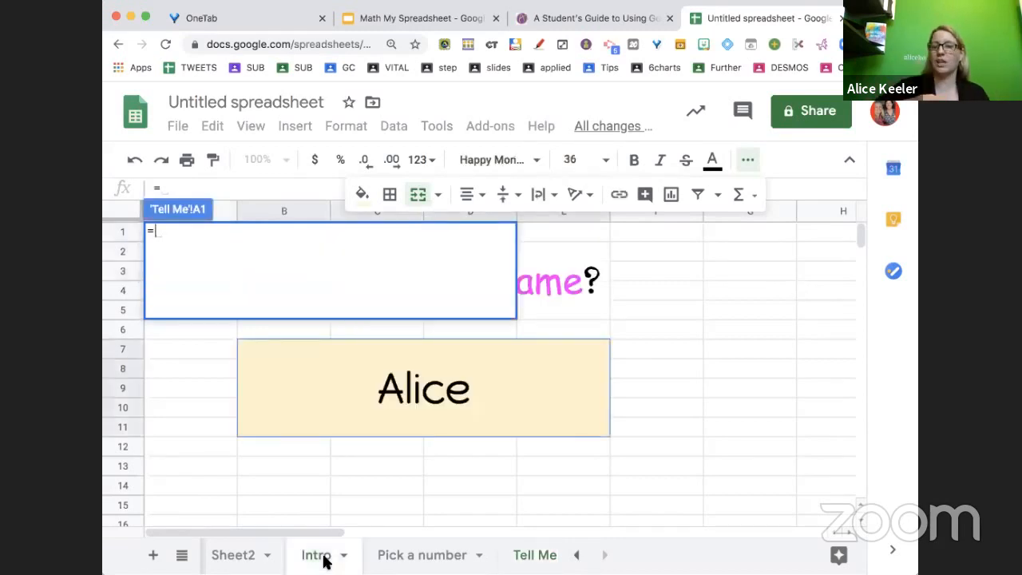
click(517, 379)
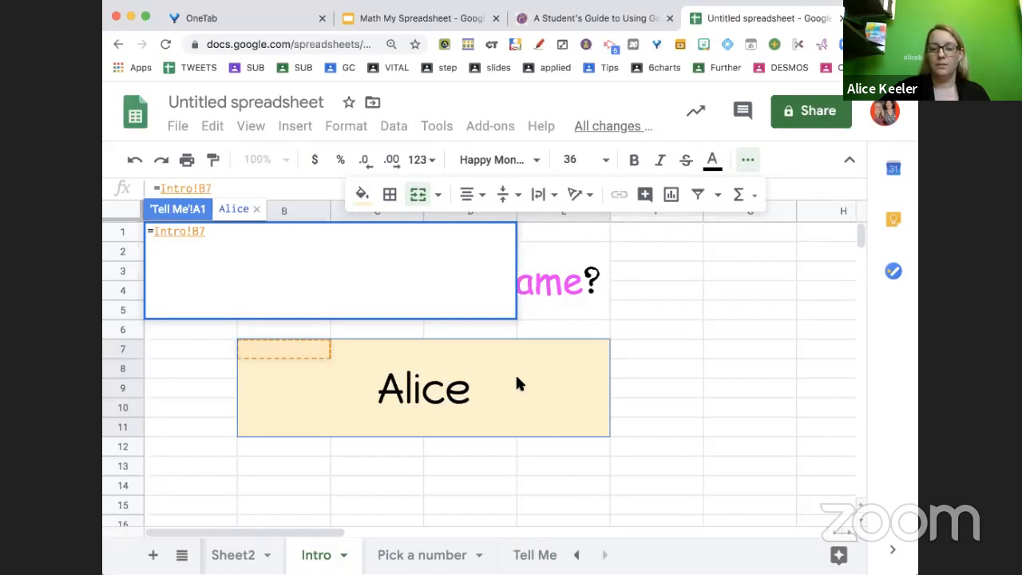
key(Return)
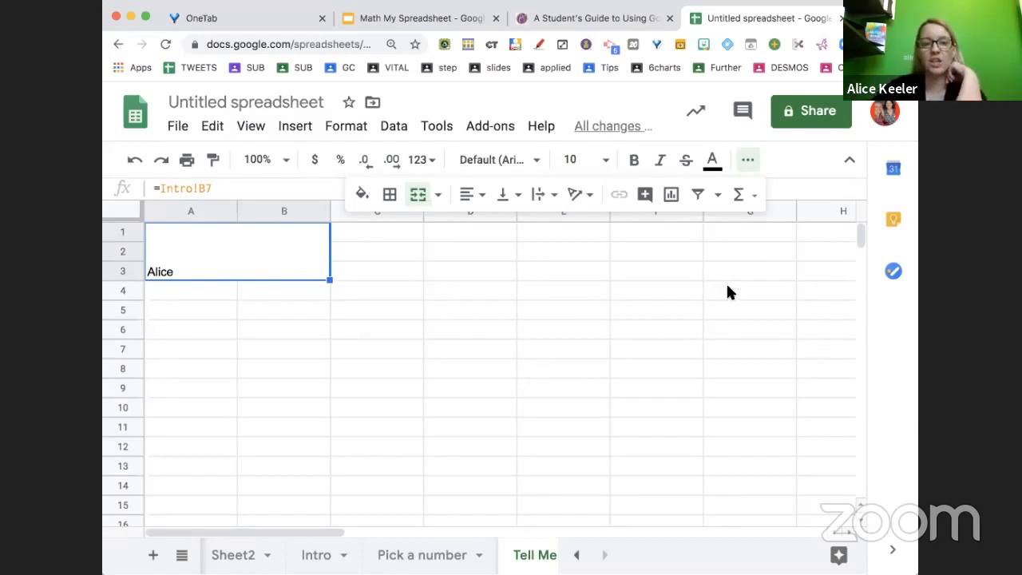
Fill the merged name cell light yellow and centre its contents vertically and horizontally
click(366, 195)
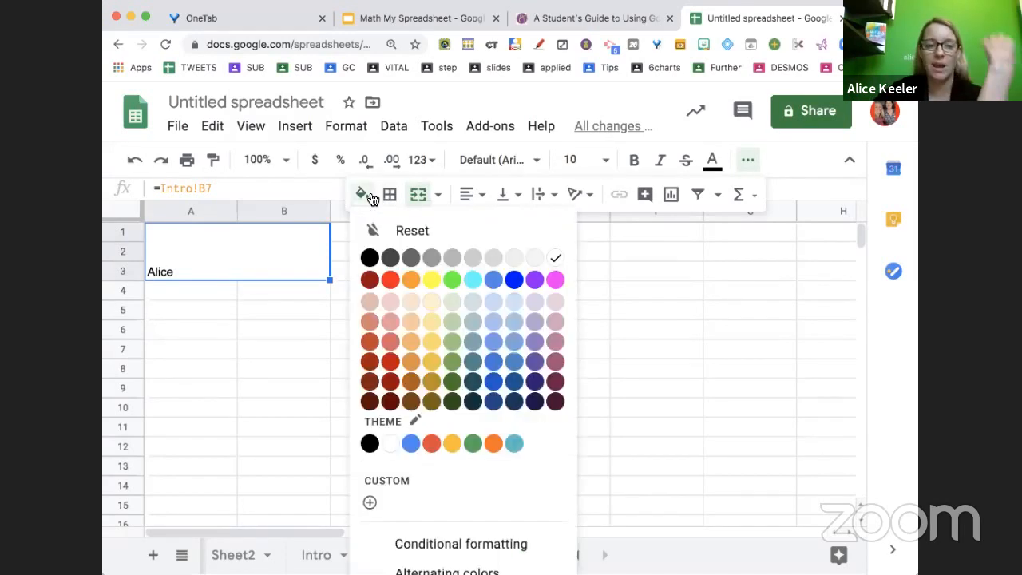
click(433, 303)
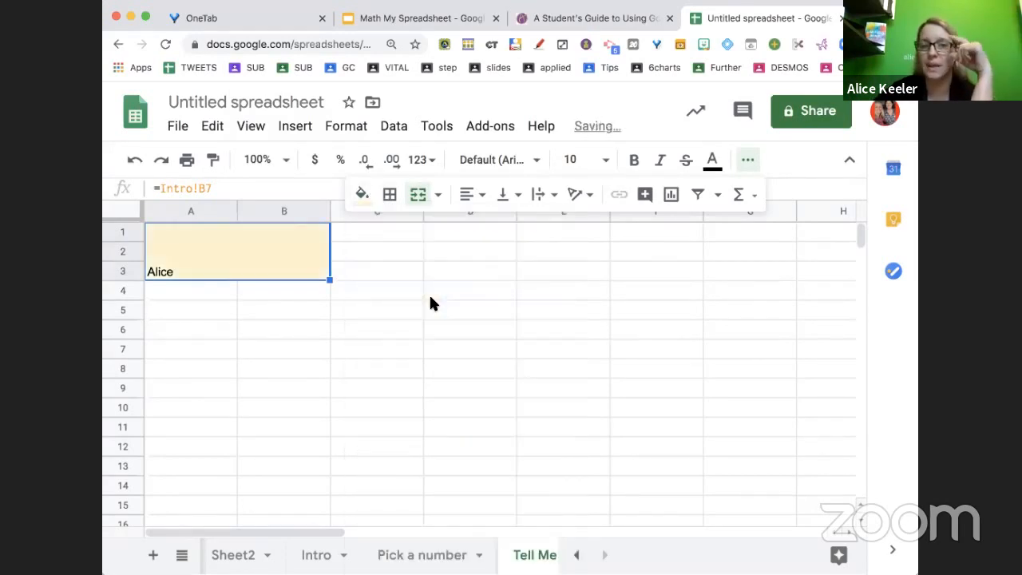
click(505, 196)
click(528, 225)
click(481, 196)
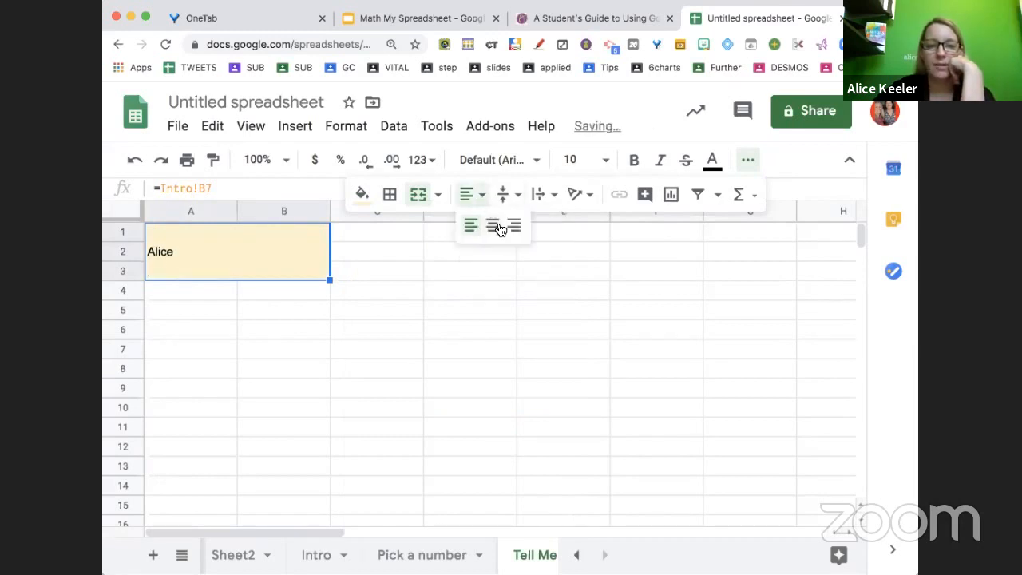
click(489, 226)
Reset the merged cell's fill colour and set its text to wrap
click(361, 196)
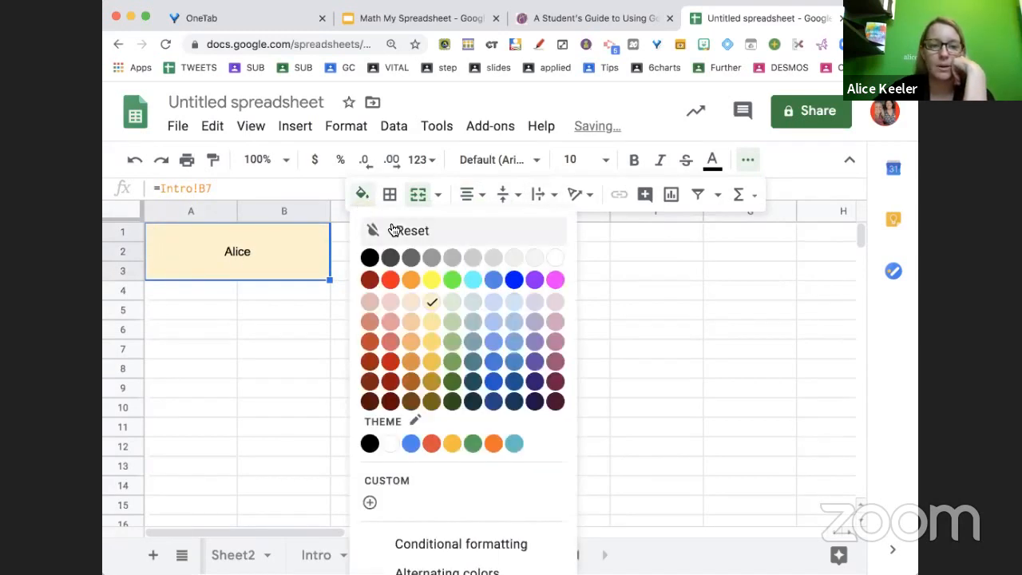
click(393, 231)
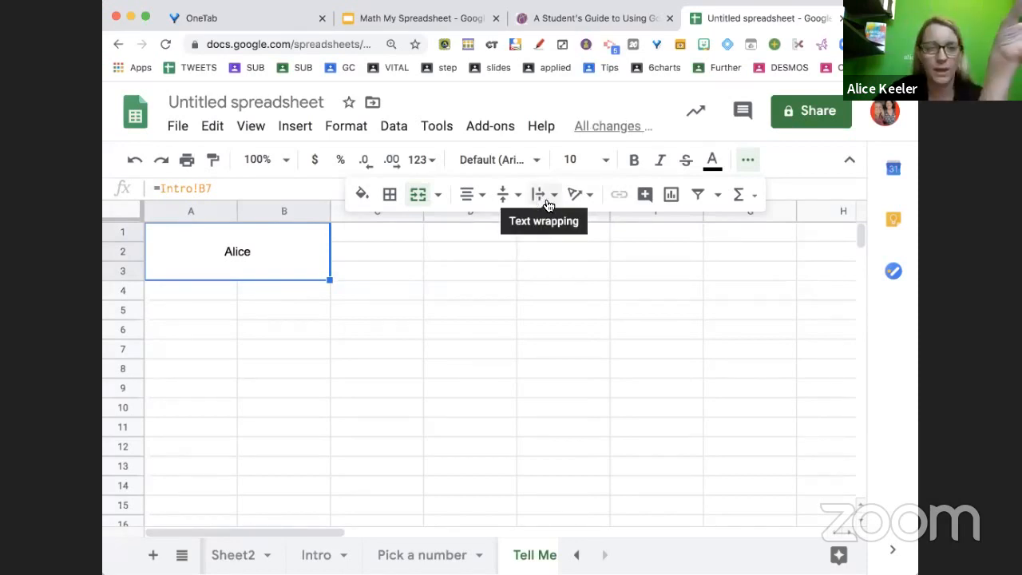
click(545, 199)
click(565, 224)
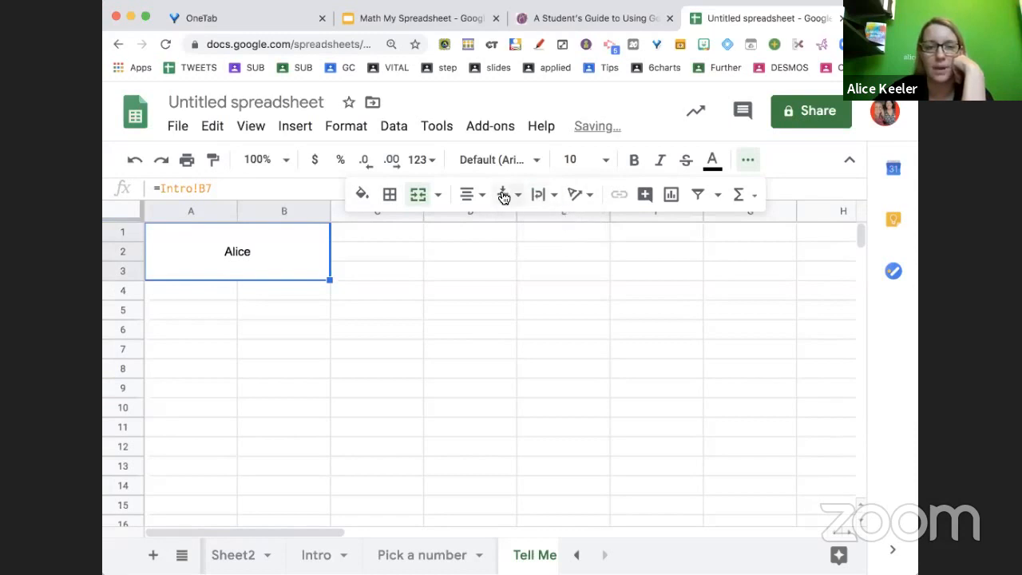
Set the merged name cell's font size to 24 and its font to Happy Monkey
click(578, 160)
click(572, 457)
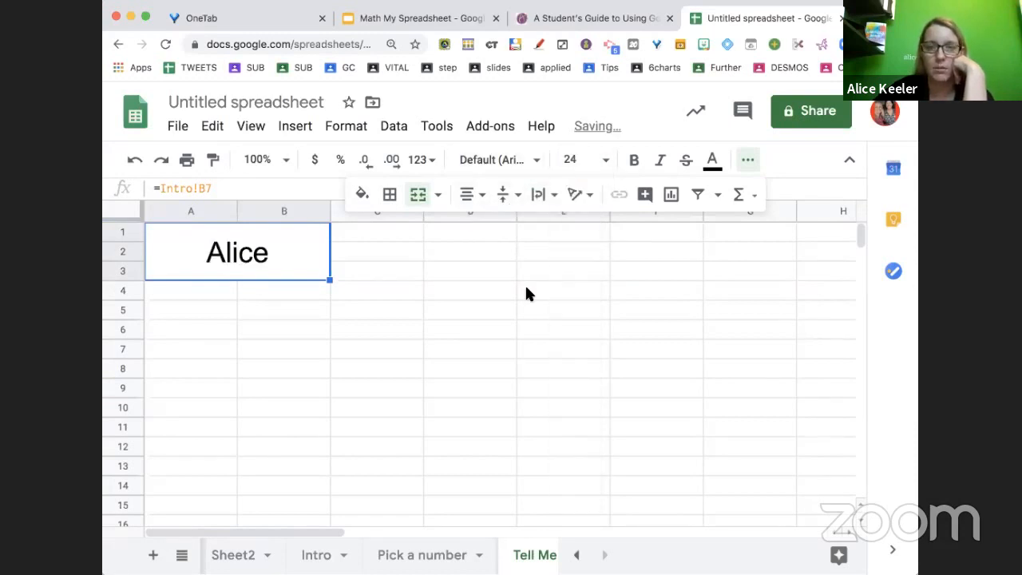
click(501, 162)
click(535, 342)
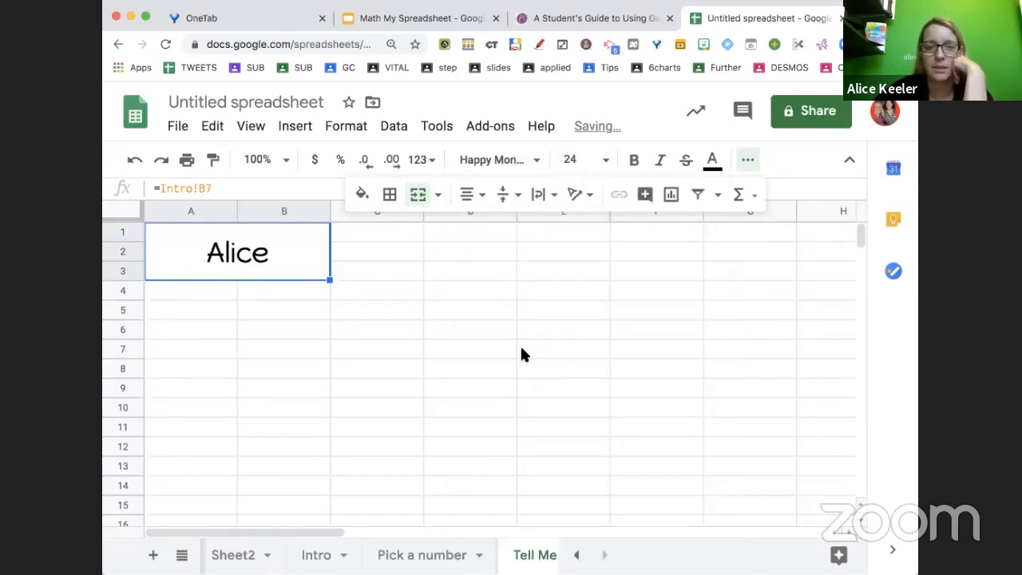
Enter the label "Your number was:" in cell A5 of the Tell Me sheet
click(471, 368)
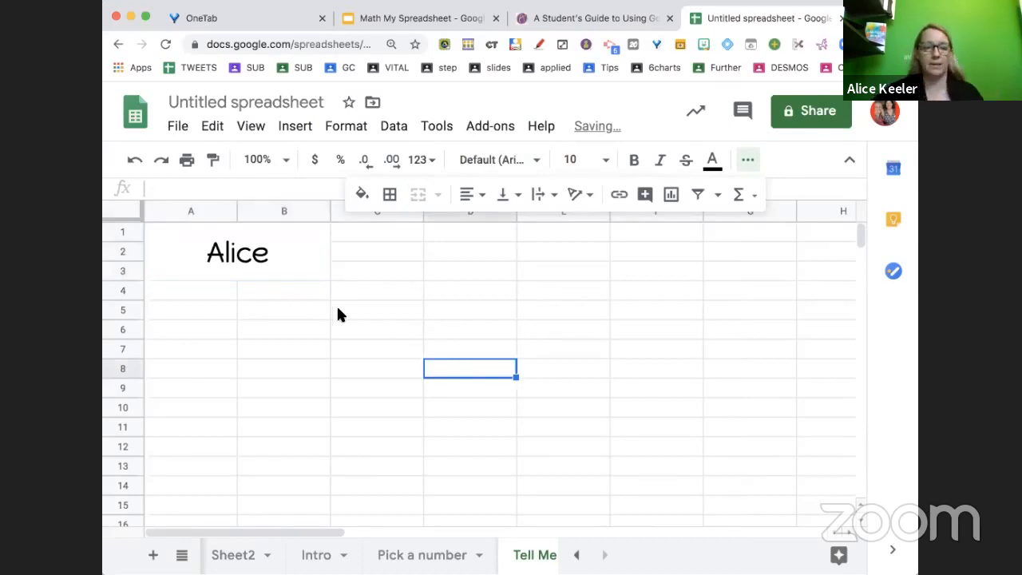
click(209, 289)
click(218, 303)
text(Your nu)
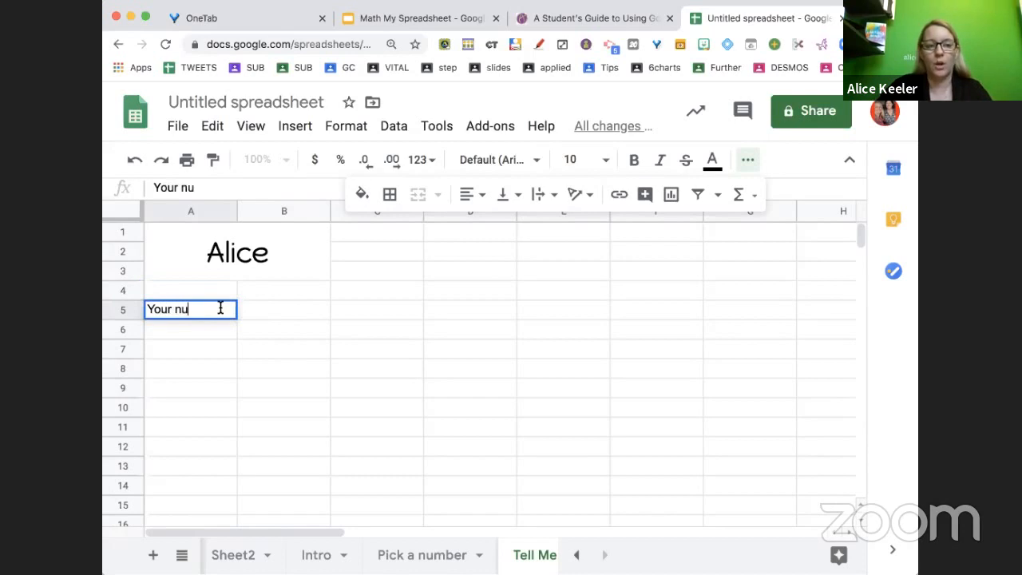
text(mber was:)
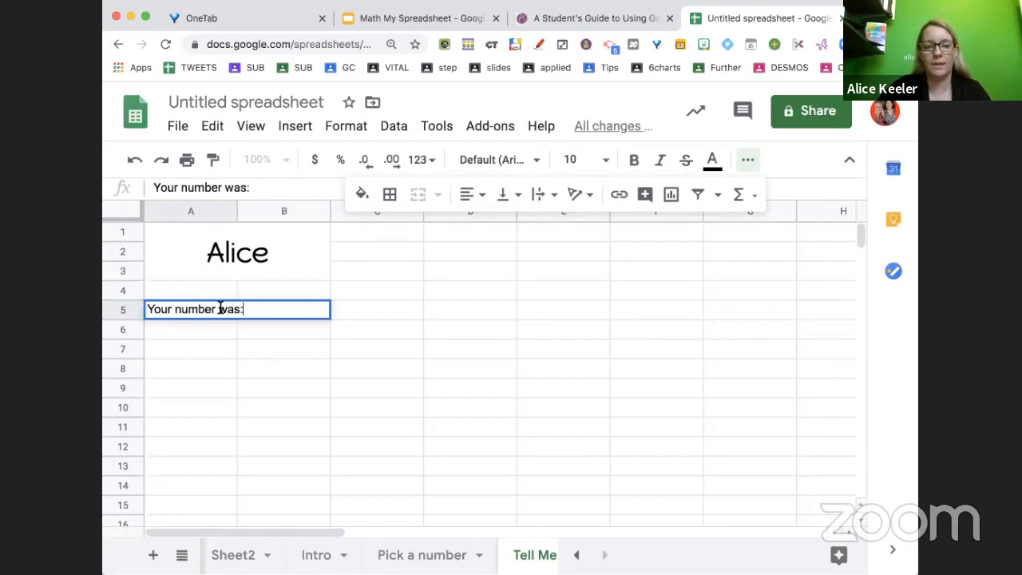
click(276, 377)
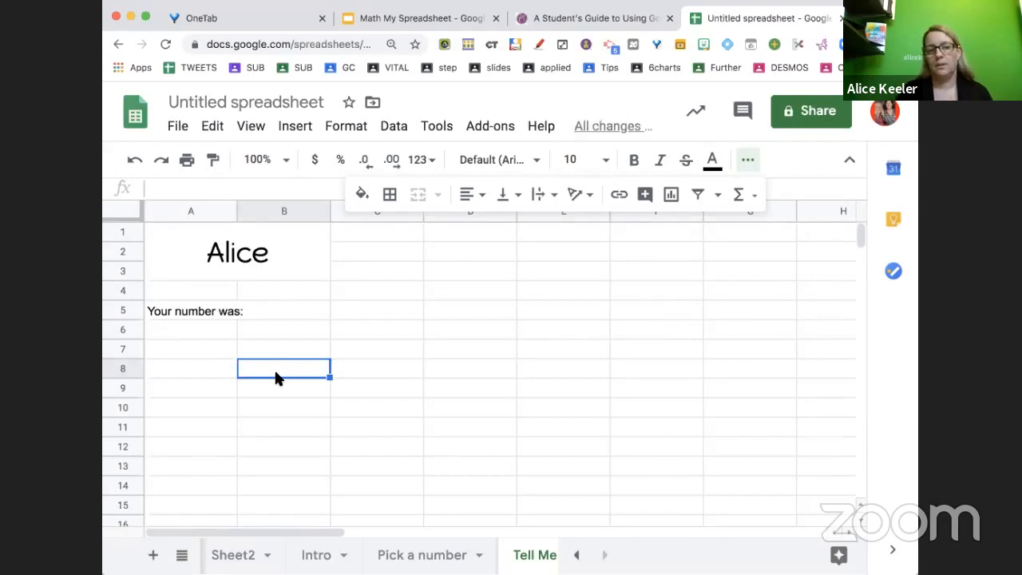
Widen column A slightly so the label fits
key(super+equal)
key(super+equal)
key(super+equal)
key(super+equal)
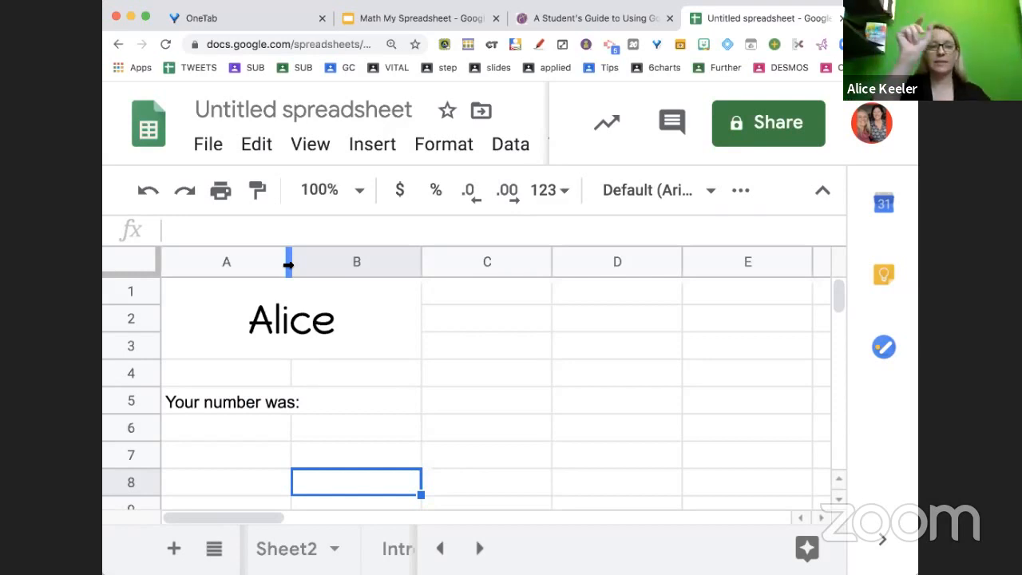
drag(289, 264, 308, 270)
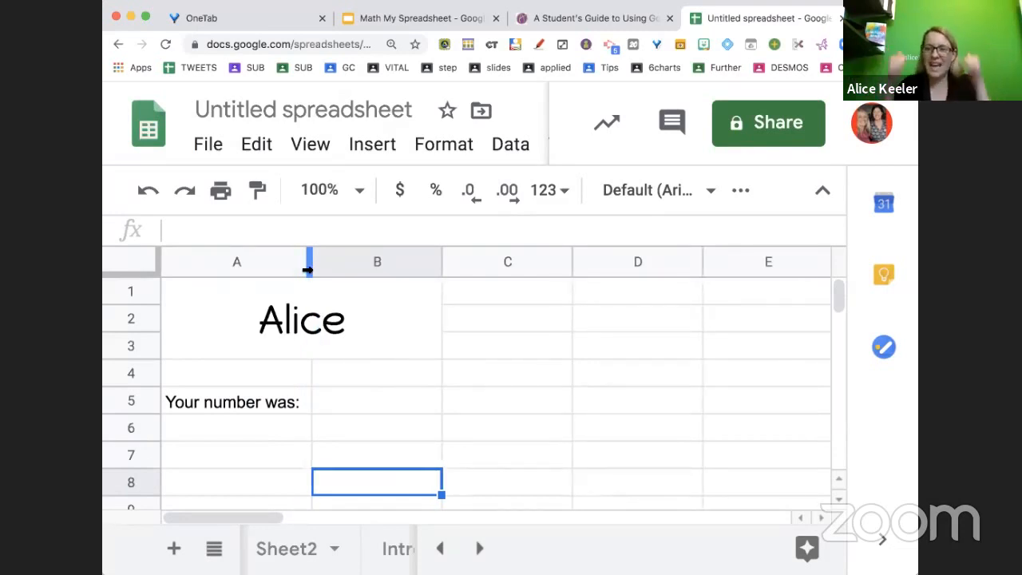
Fill the label cell A5 with light blue
click(255, 402)
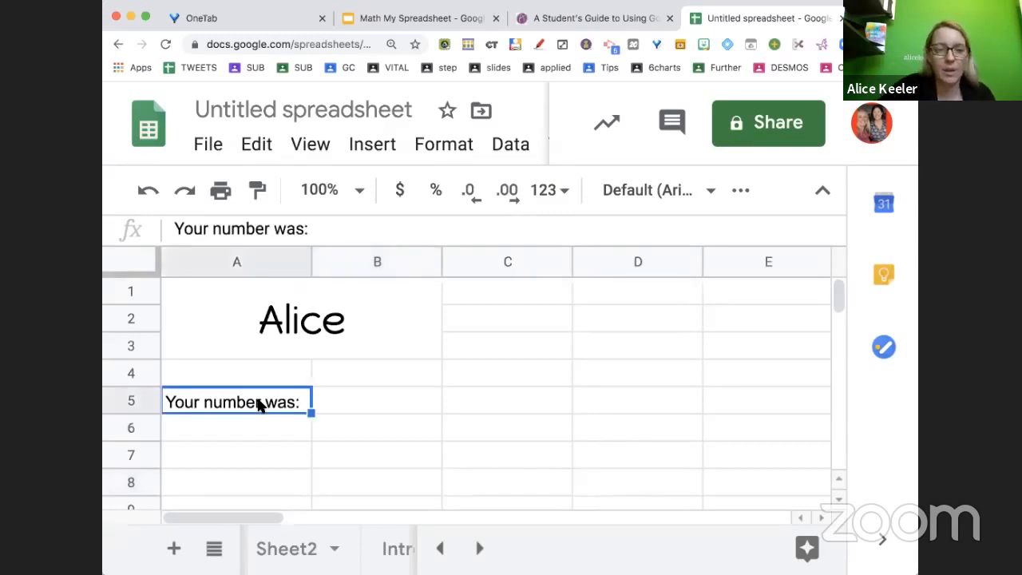
click(724, 202)
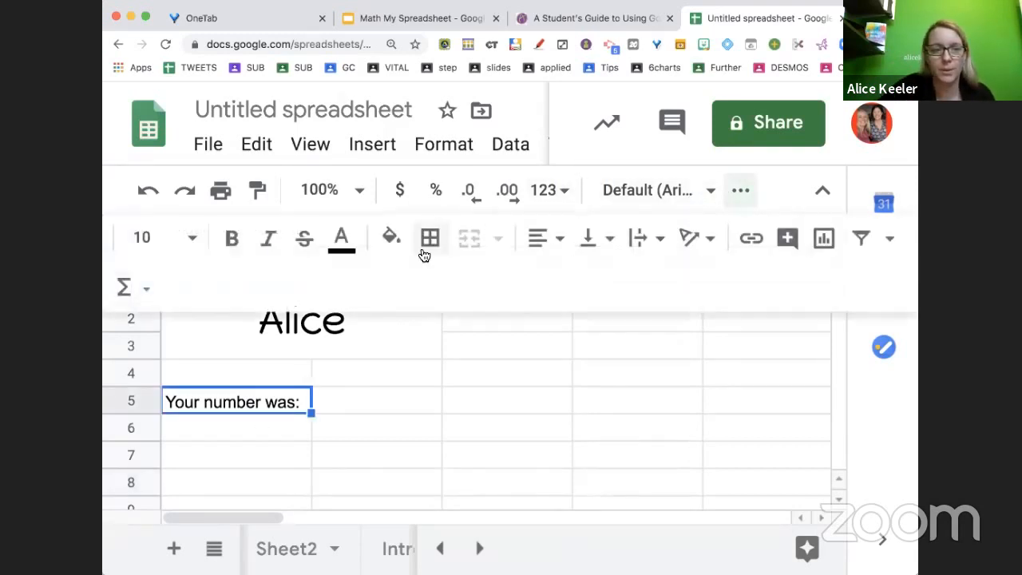
click(392, 238)
click(570, 386)
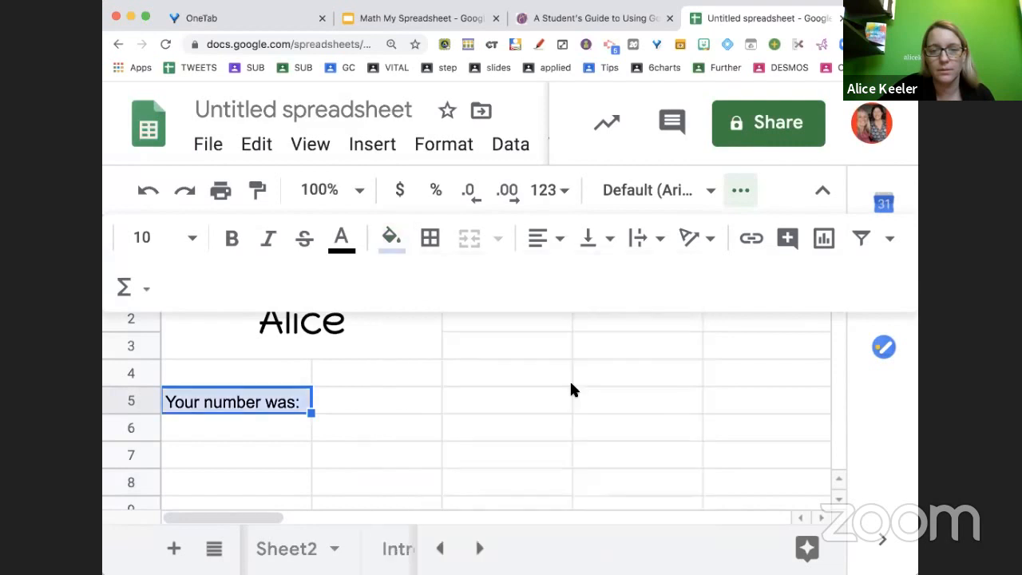
click(479, 463)
Enter a formula in B5 referencing cell C10 on the Pick a number sheet, ='Pick a number'!C10
click(386, 401)
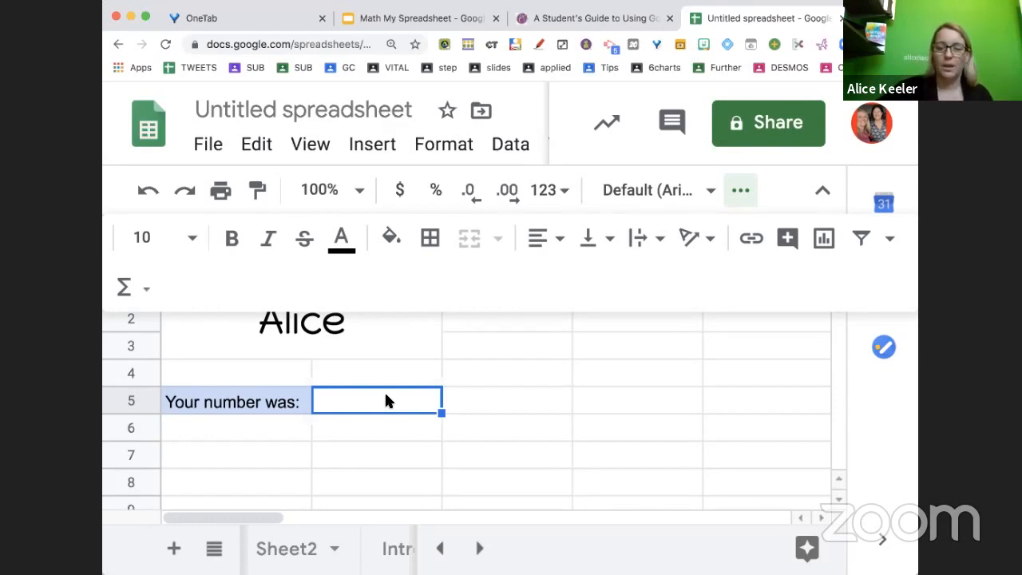
text(=)
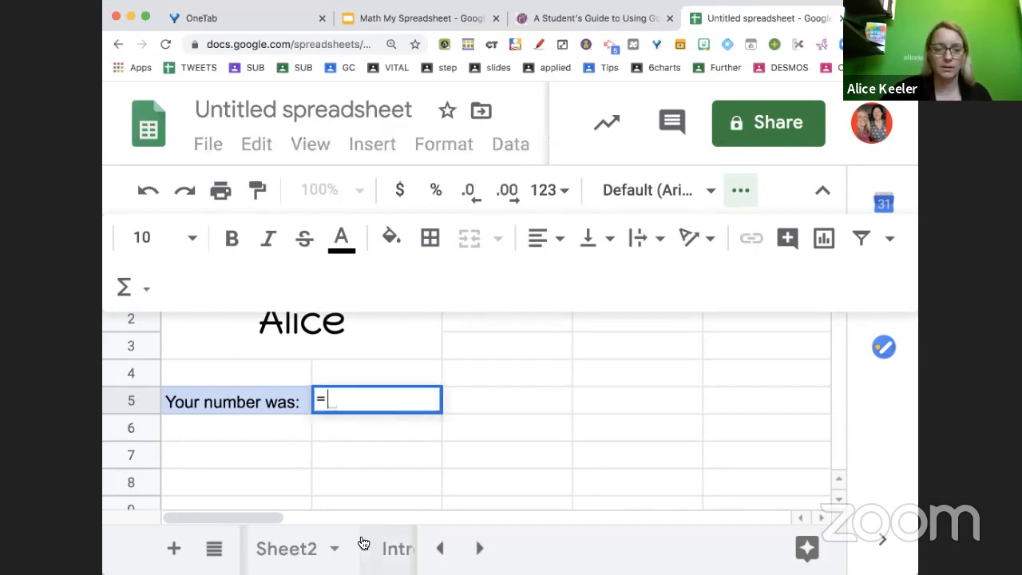
scroll(363, 544, right, 5)
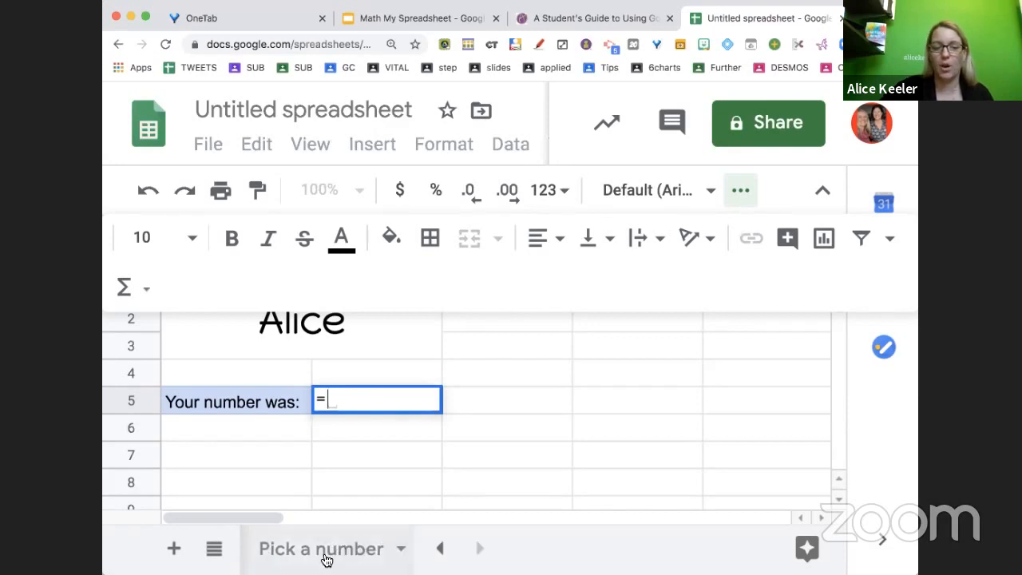
click(339, 553)
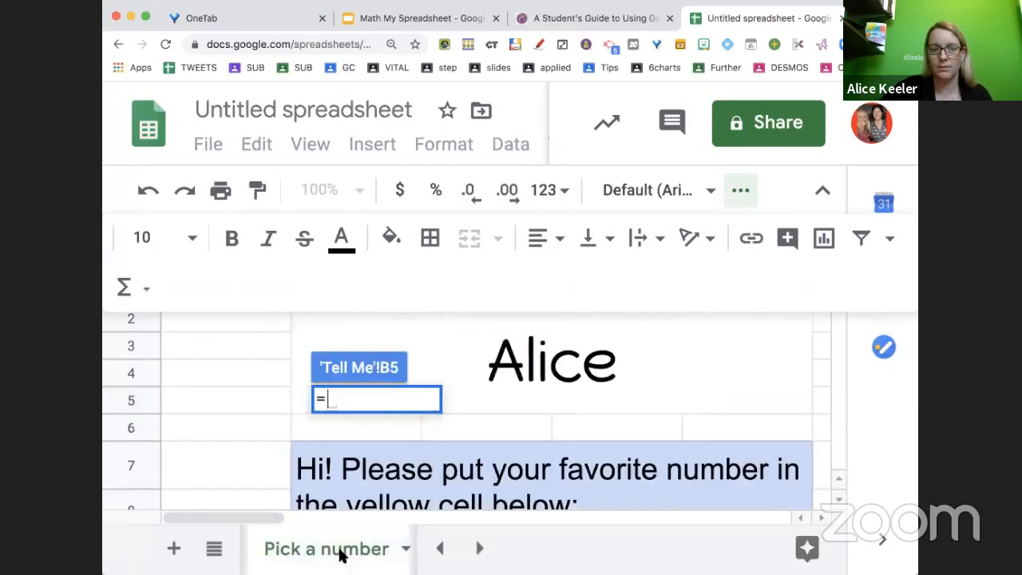
scroll(467, 473, down, 3)
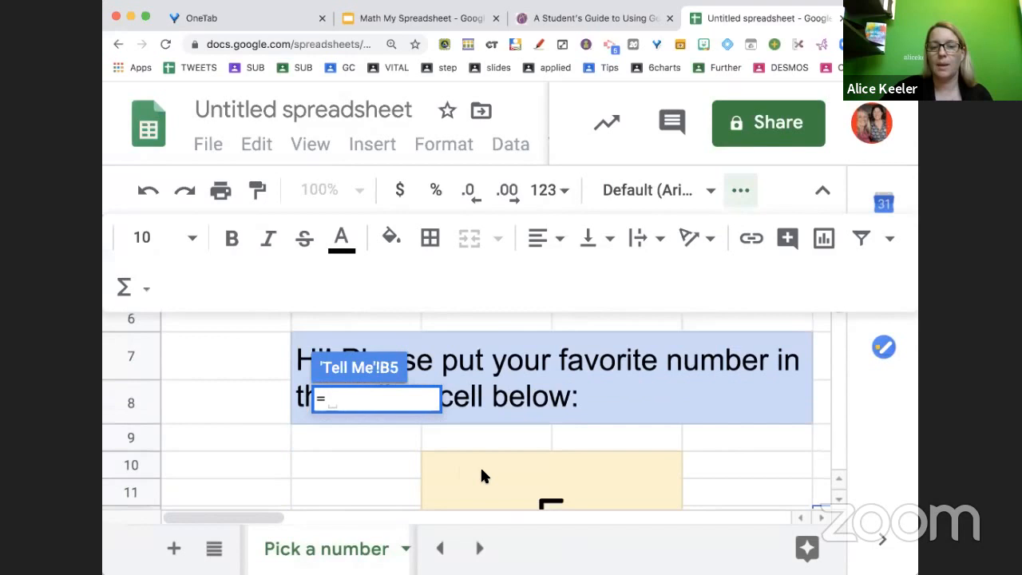
click(539, 484)
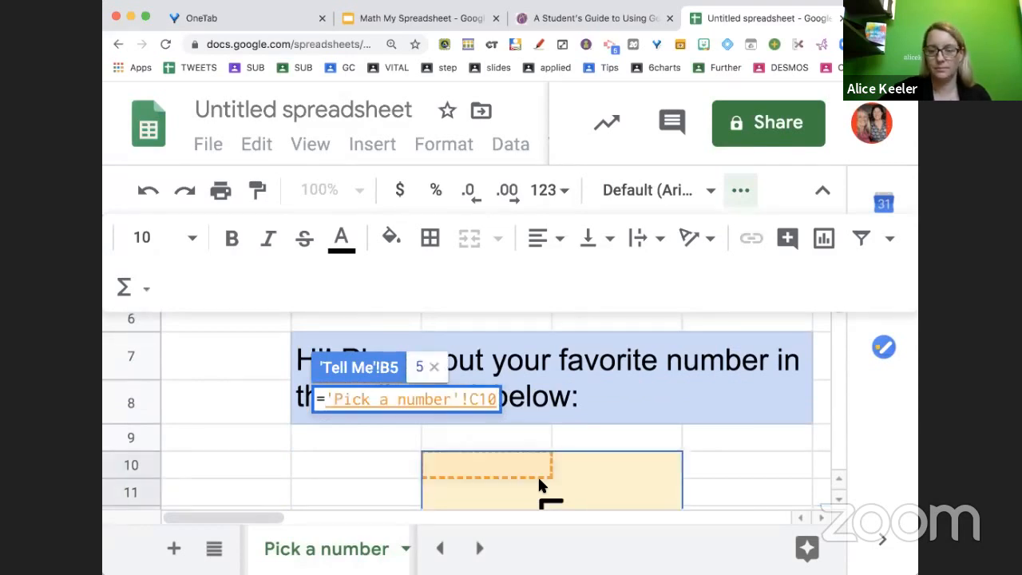
key(Return)
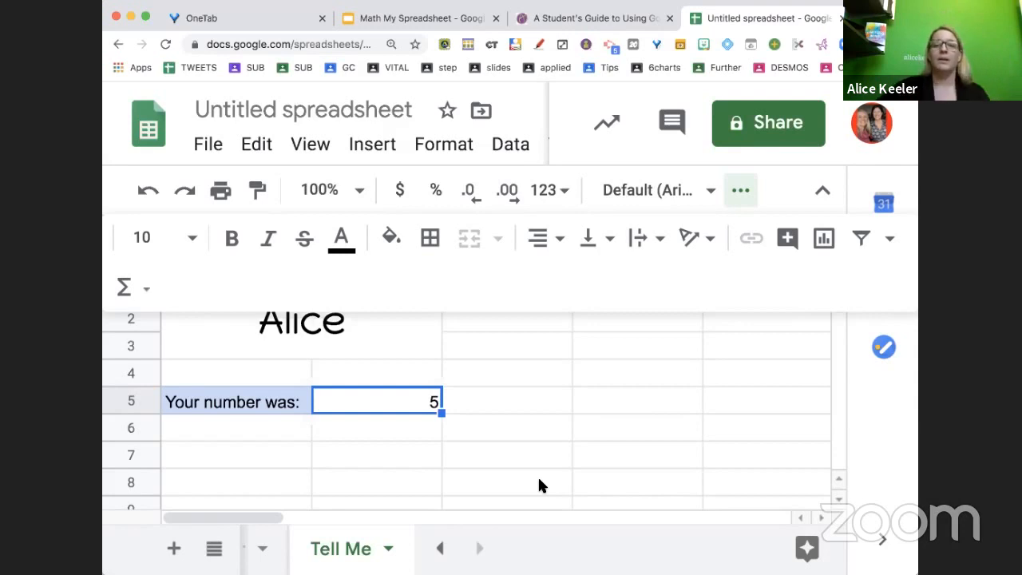
Left-align the number in cell B5
click(559, 242)
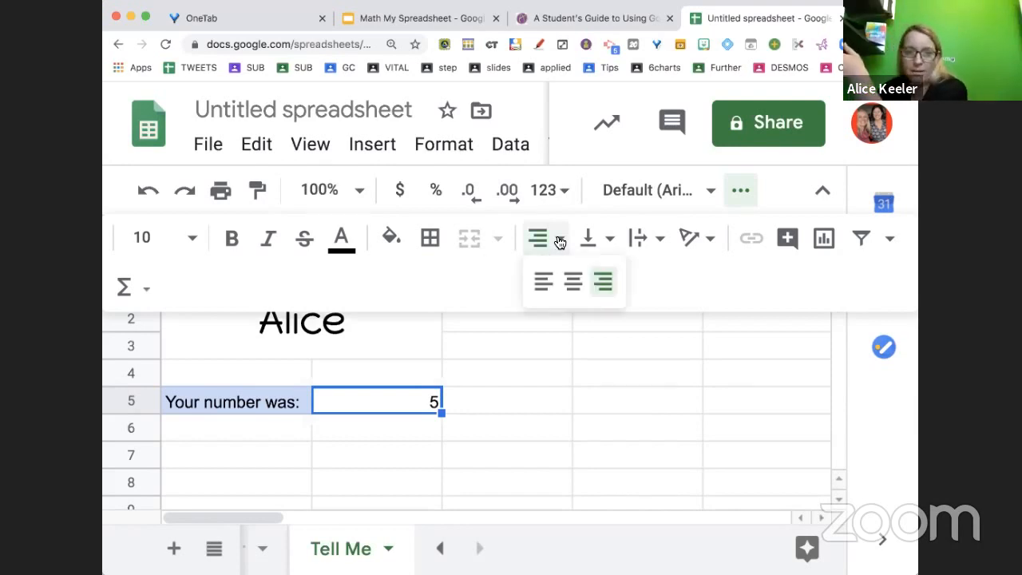
click(542, 285)
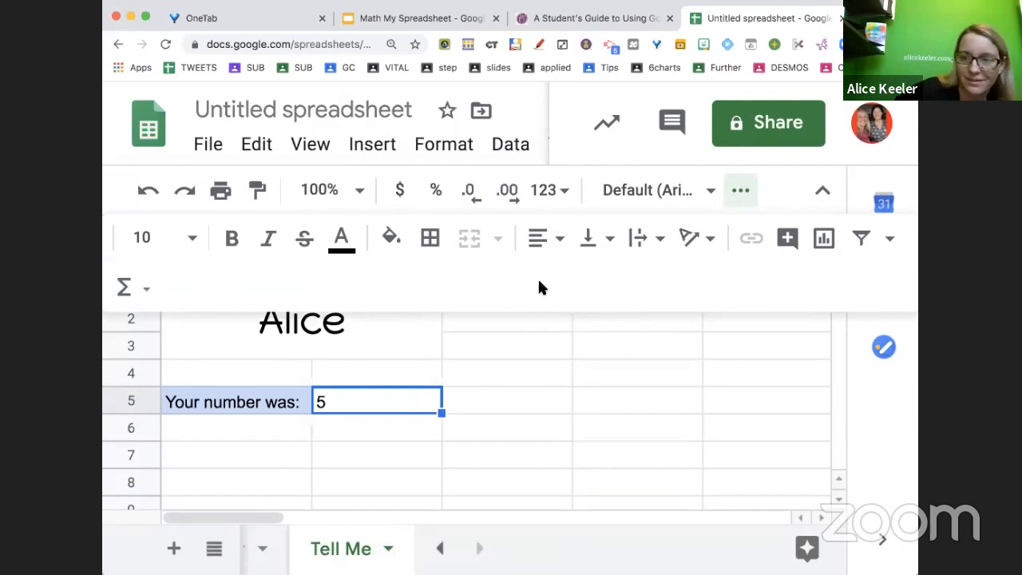
click(407, 453)
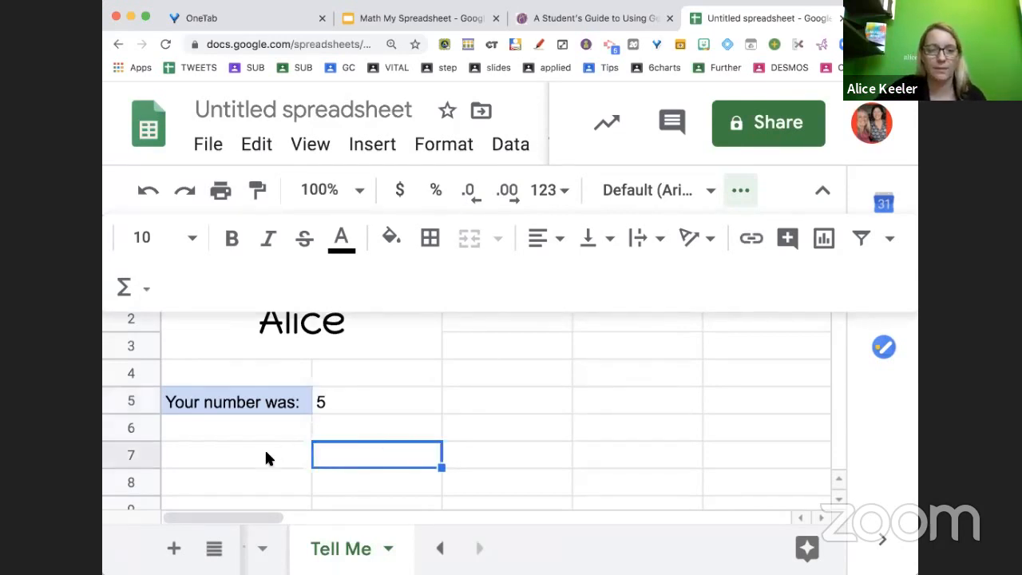
Merge cells A7 through D9 and fill the merged cell light blue
key(super+0)
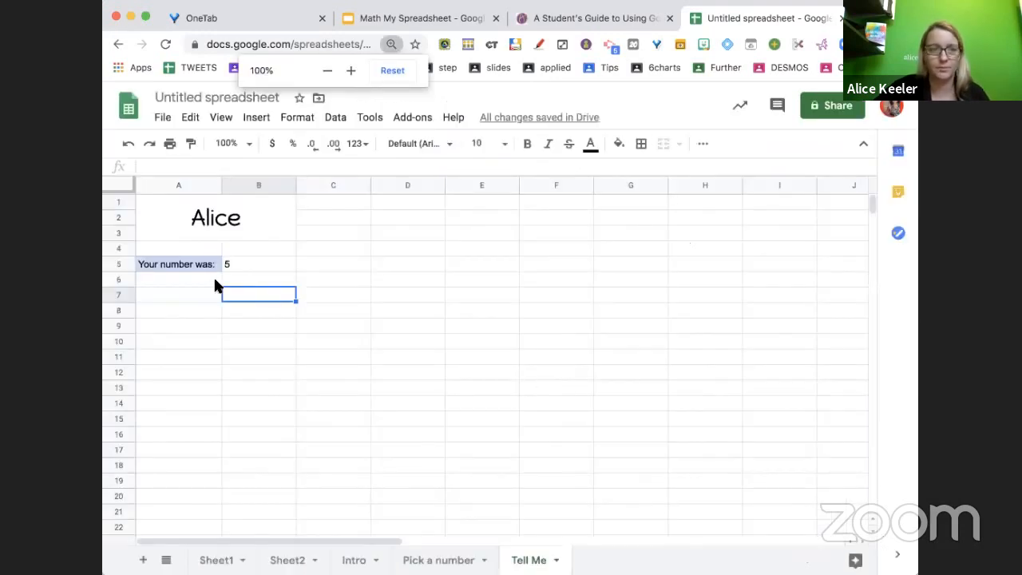
drag(203, 294, 397, 327)
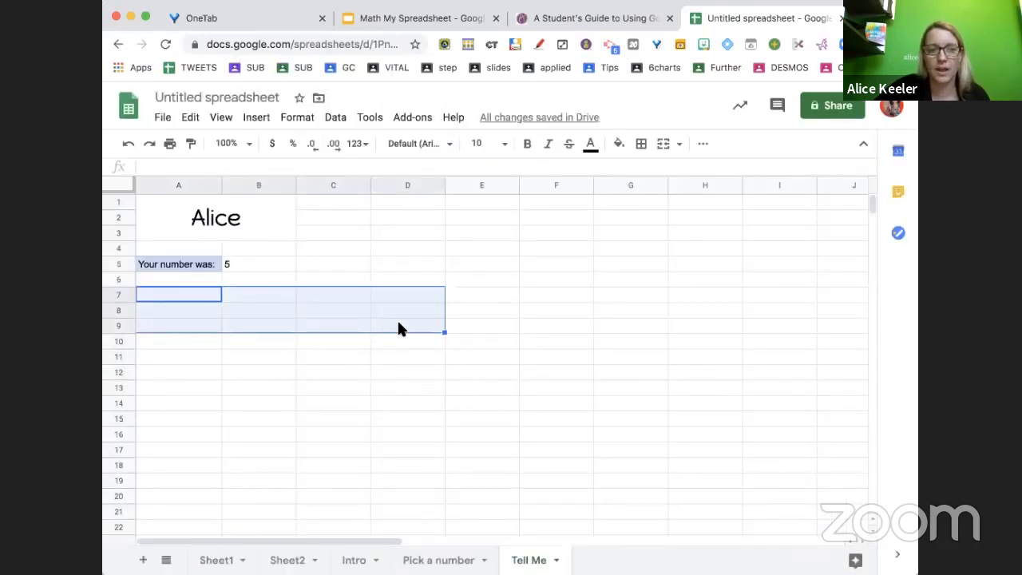
click(664, 148)
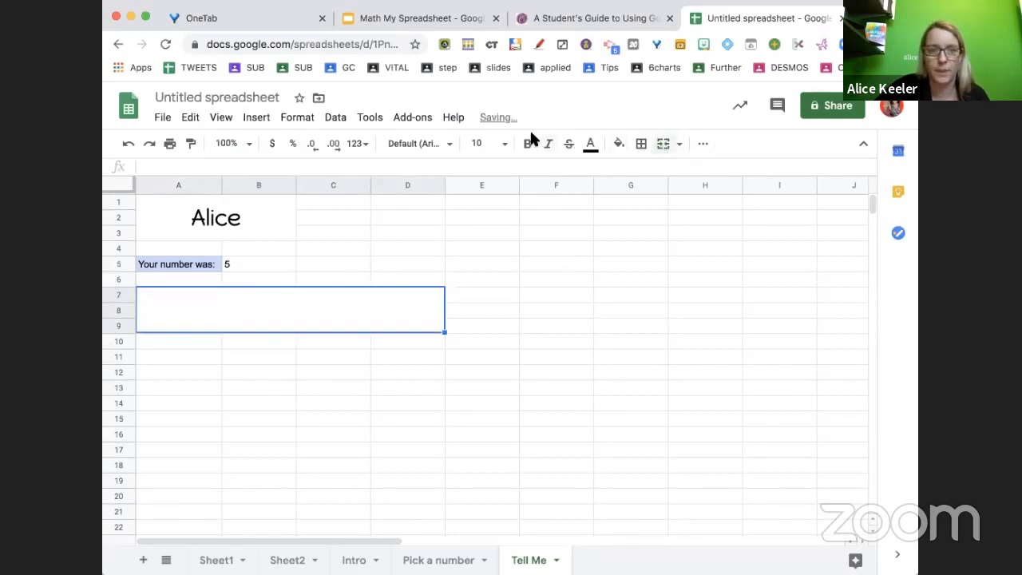
click(618, 144)
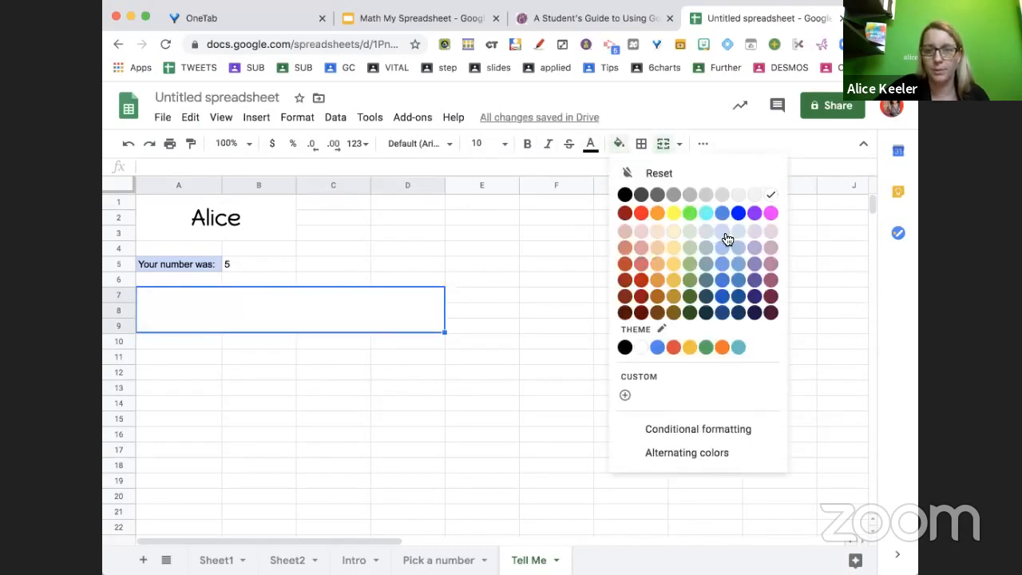
click(726, 239)
Centre the merged cell's contents horizontally and vertically
click(702, 144)
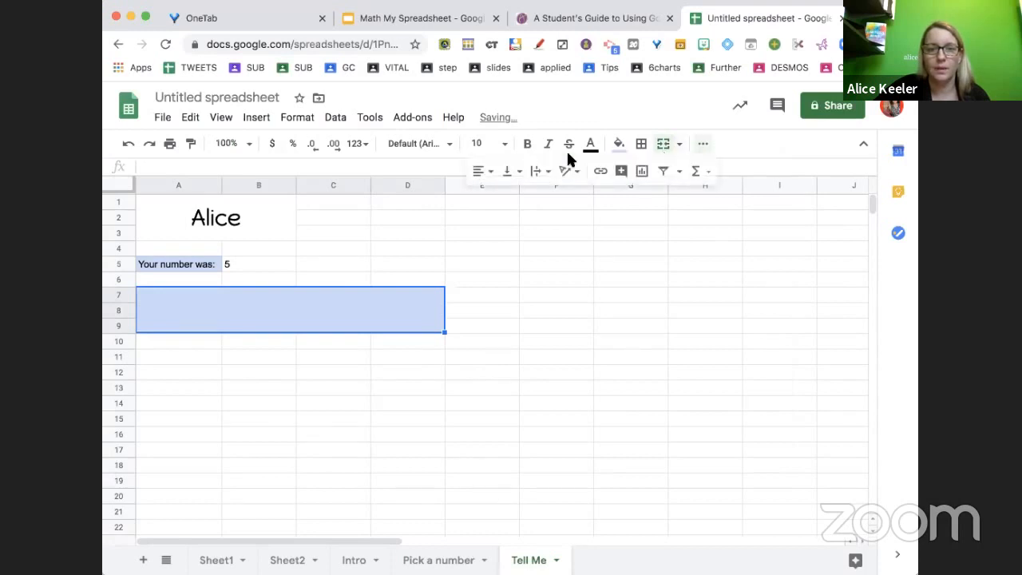
click(480, 171)
click(494, 196)
click(506, 170)
click(528, 198)
click(535, 171)
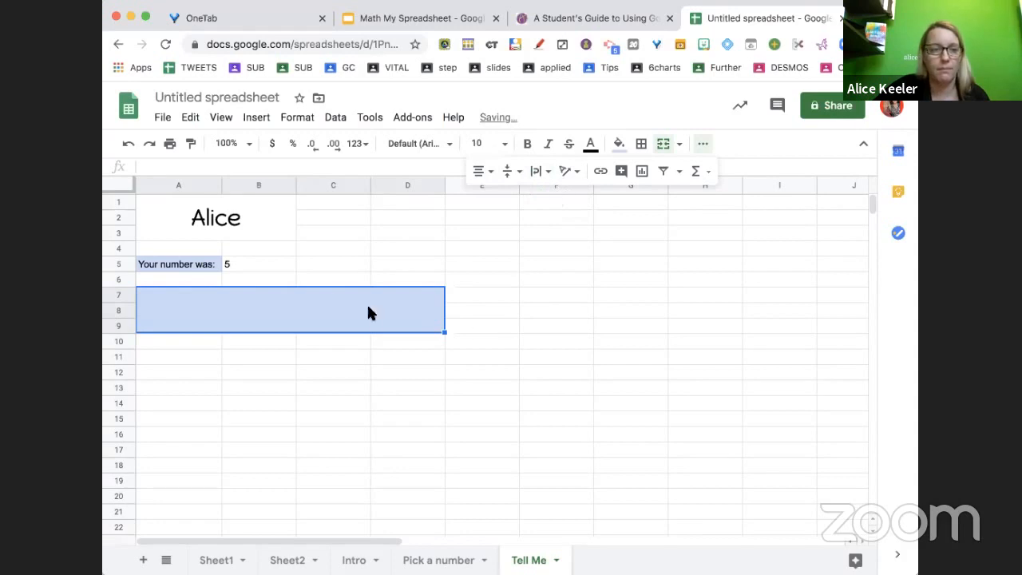
Enter "For your number talk, tell me all the properties about your number" in the merged cell
key(super+equal)
key(super+equal)
key(super+equal)
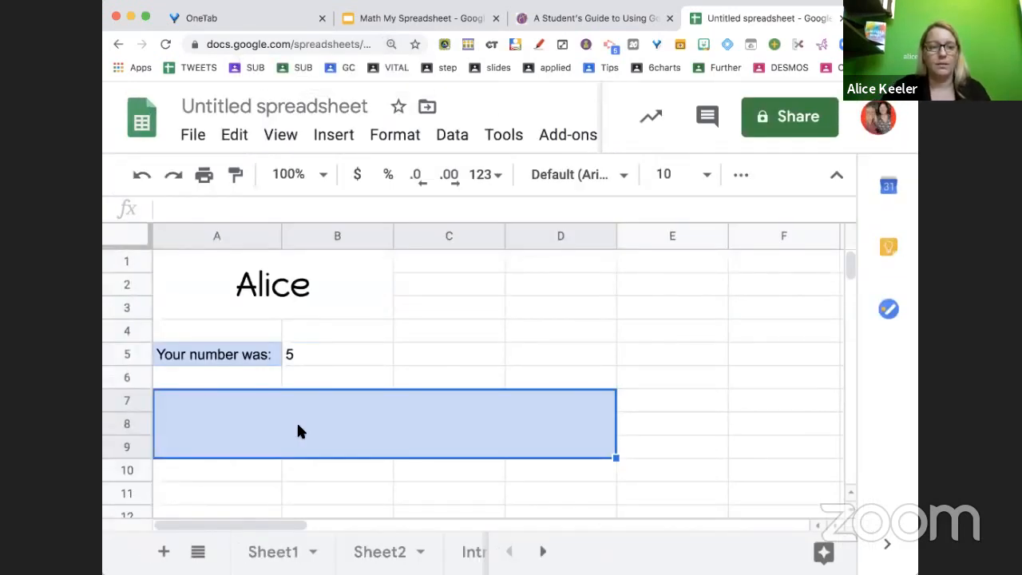
text(For your number talk)
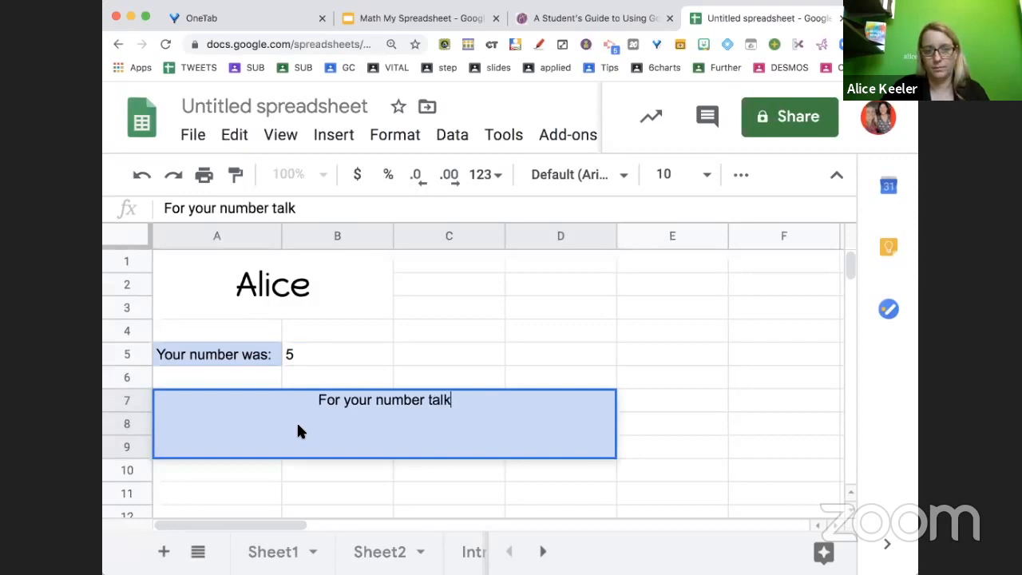
text(, tell me all the p)
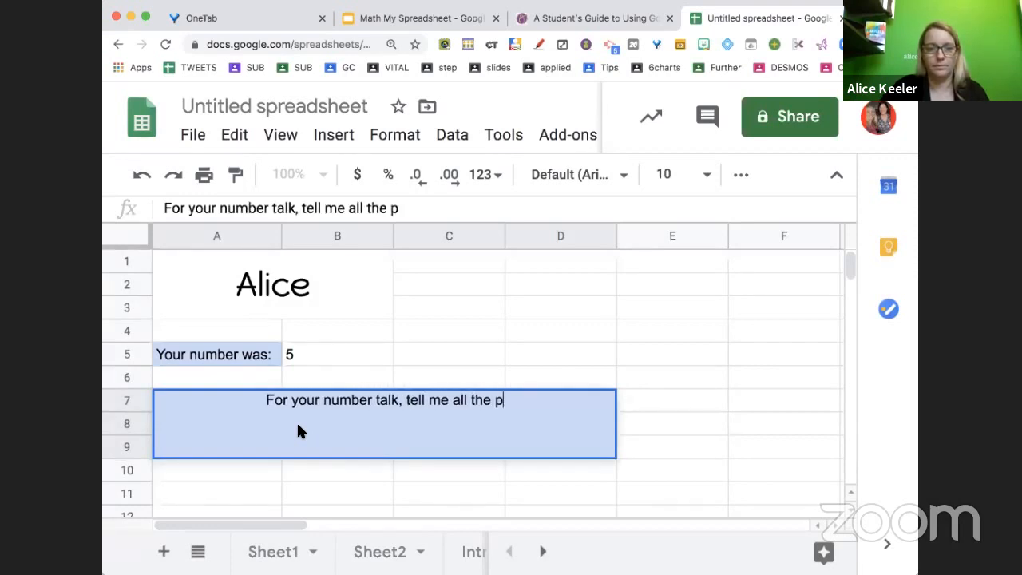
text(roperties about your )
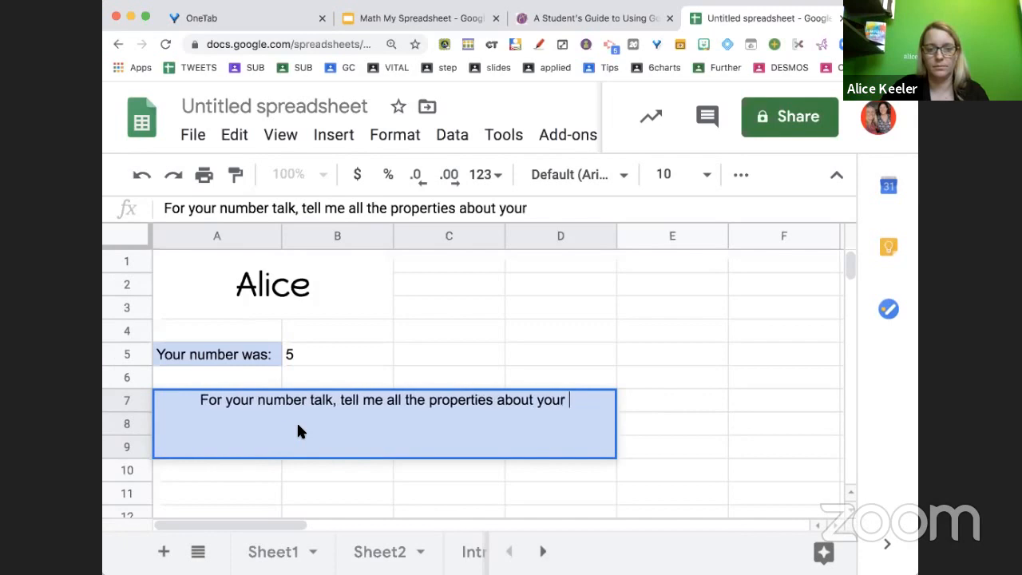
text(number)
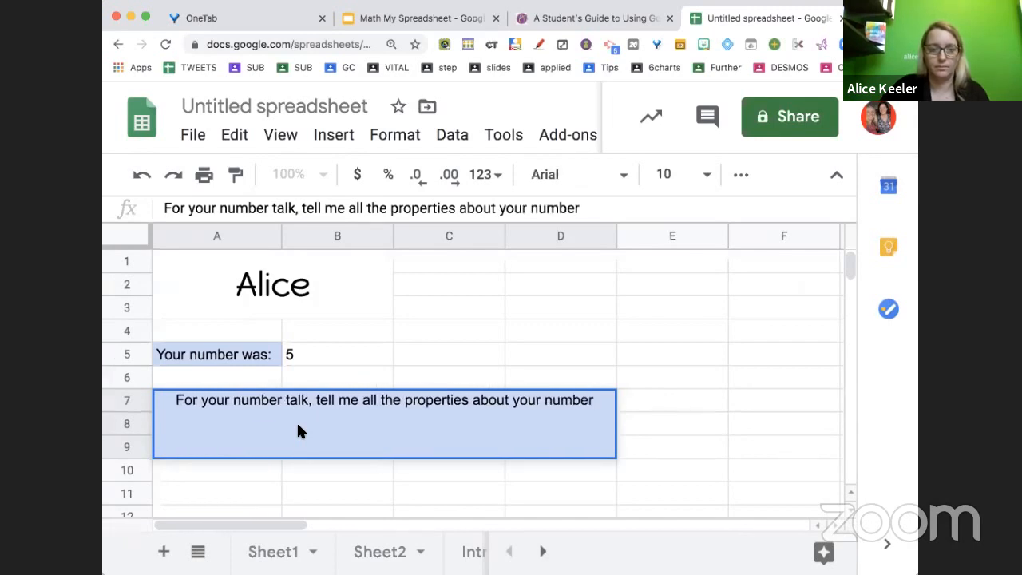
key(Return)
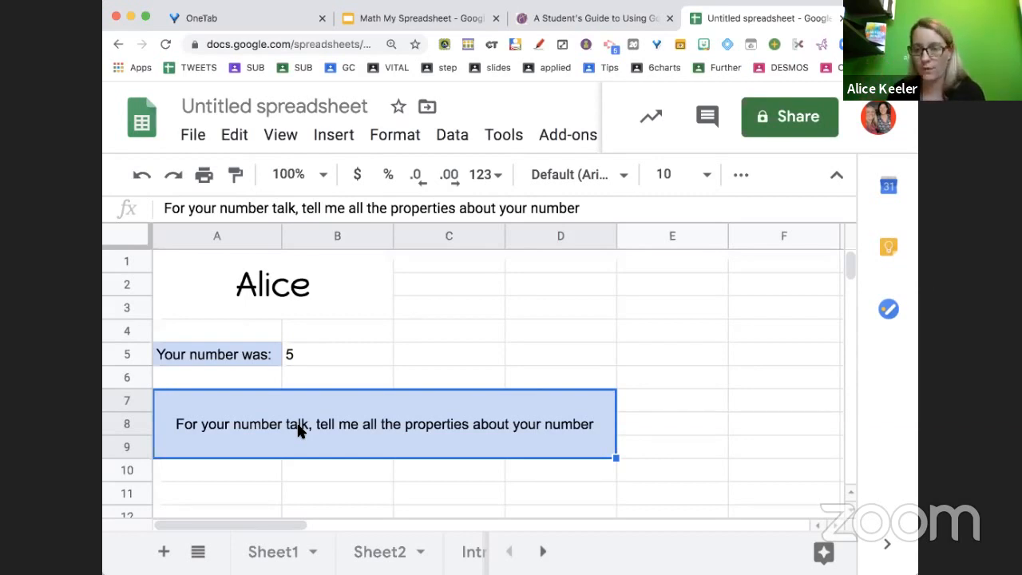
In a new browser tab, search Google for Graph y = 3x^2-7x+2 to show its graph
key(super+t)
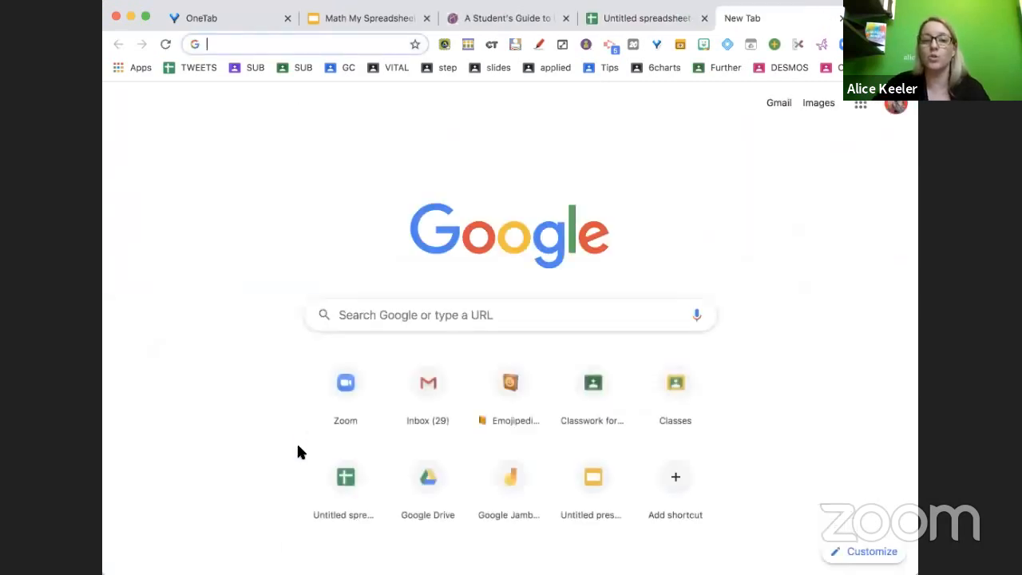
click(385, 316)
text(Grap)
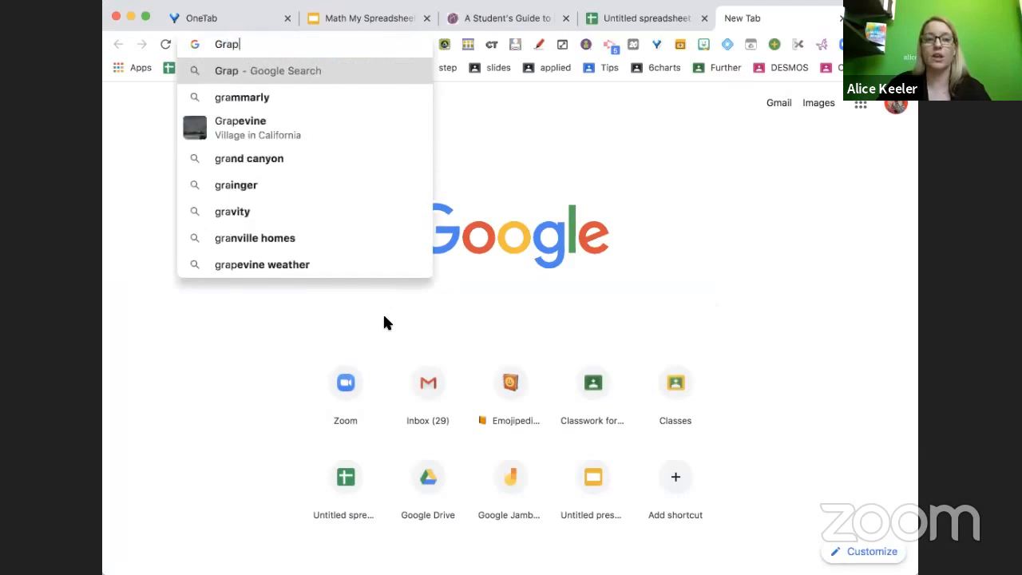
text(h y = 3x^2)
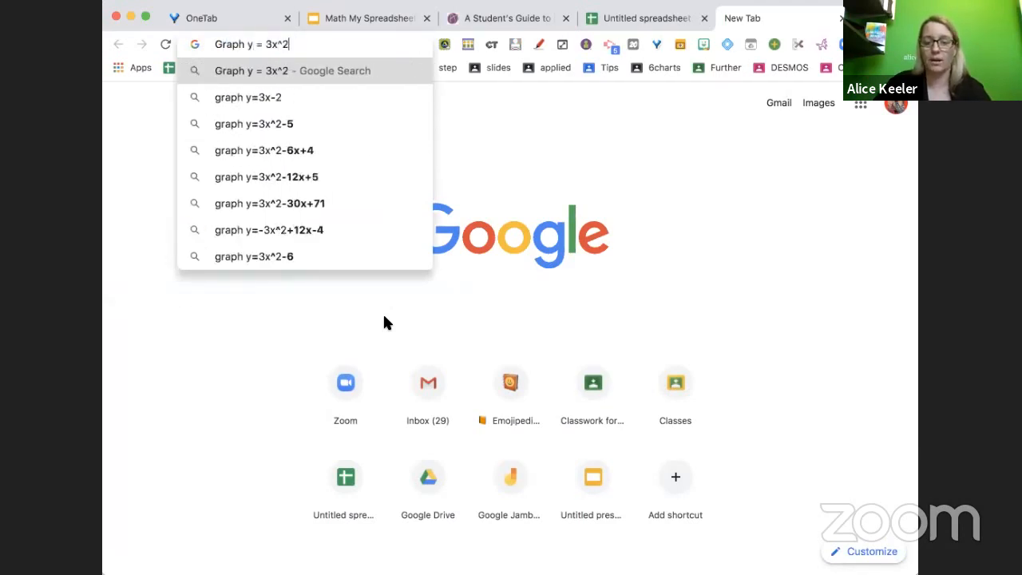
text(-7x+2)
key(Return)
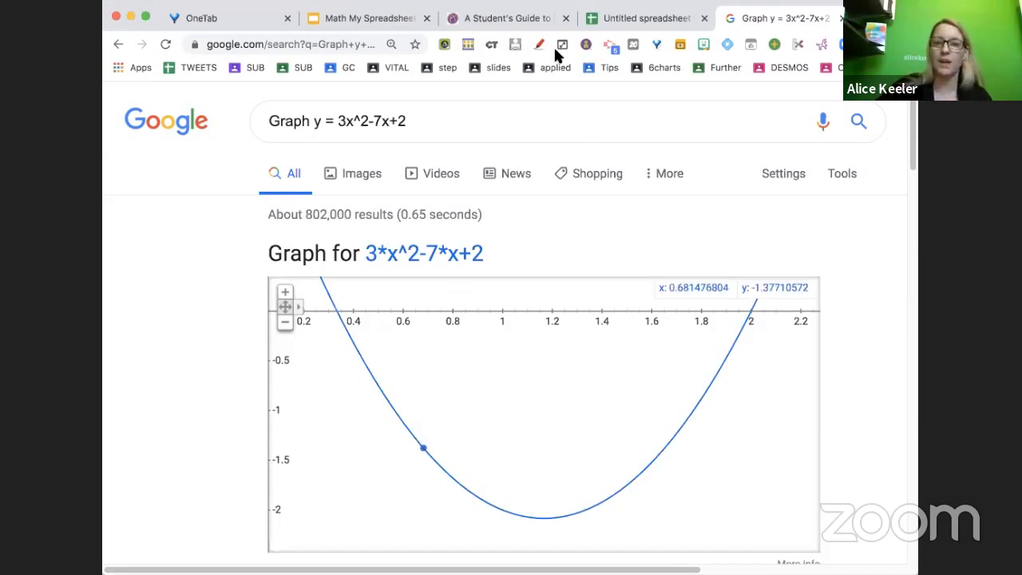
Return to the spreadsheet and merge cells A11 through D15 below the prompt
click(685, 24)
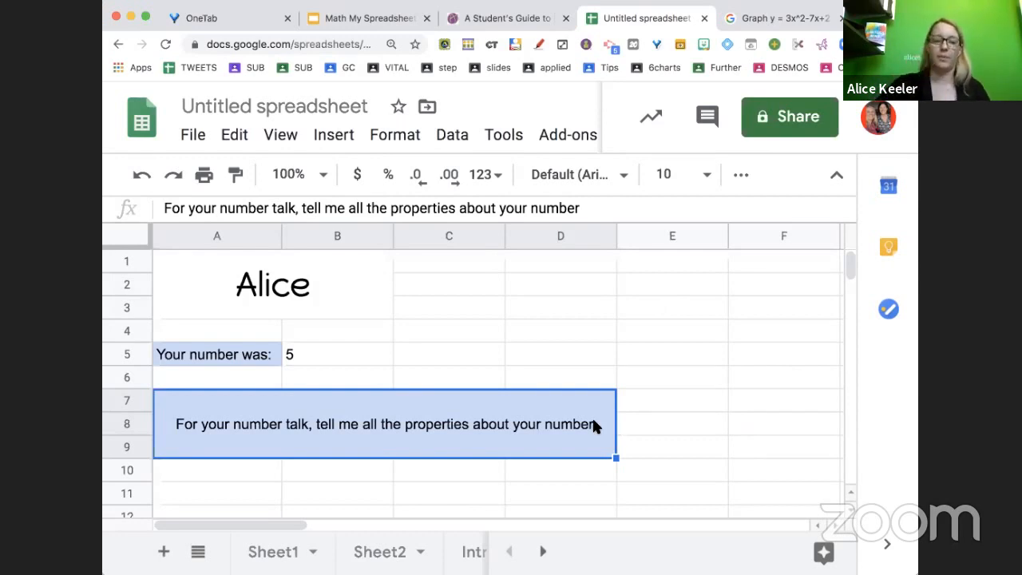
scroll(593, 425, down, 3)
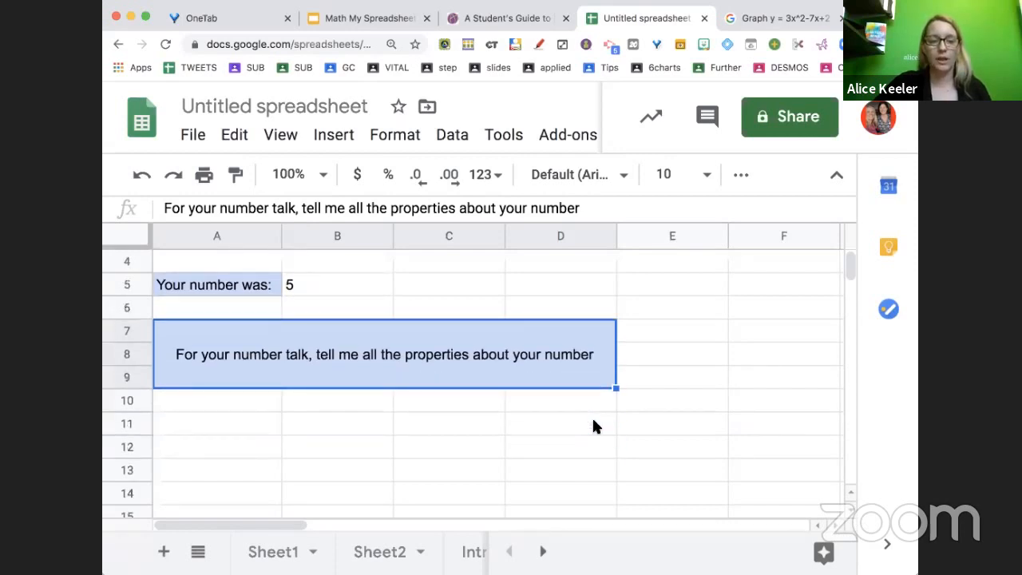
drag(246, 429, 538, 516)
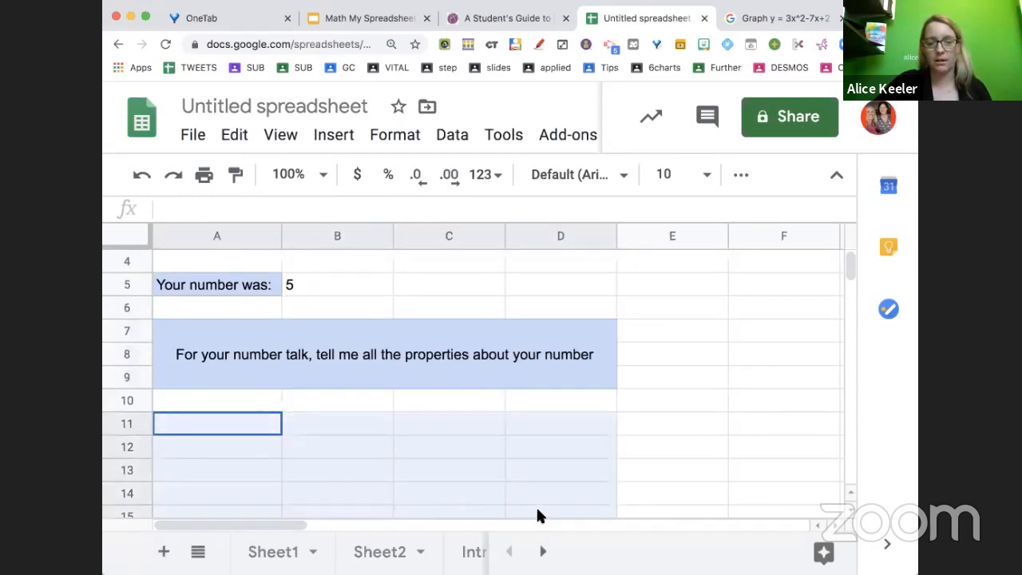
click(738, 177)
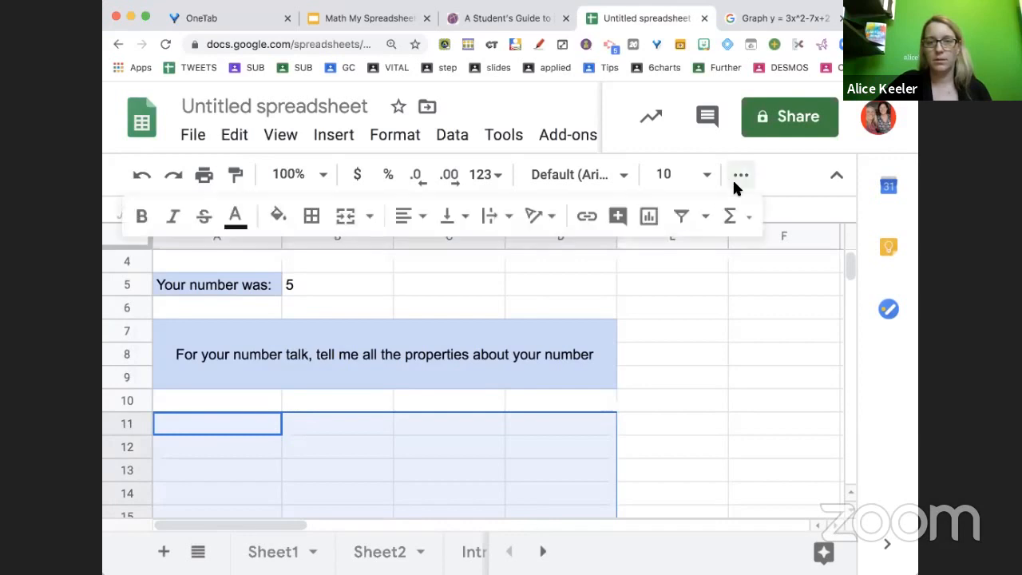
click(357, 219)
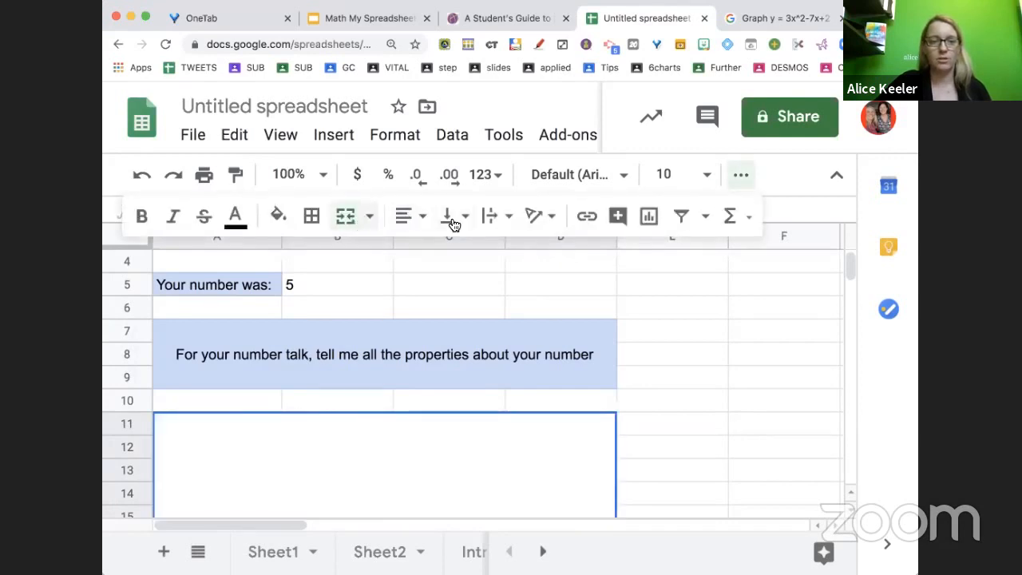
Centre the merged cell's contents horizontally and vertically and turn on text wrapping
click(417, 221)
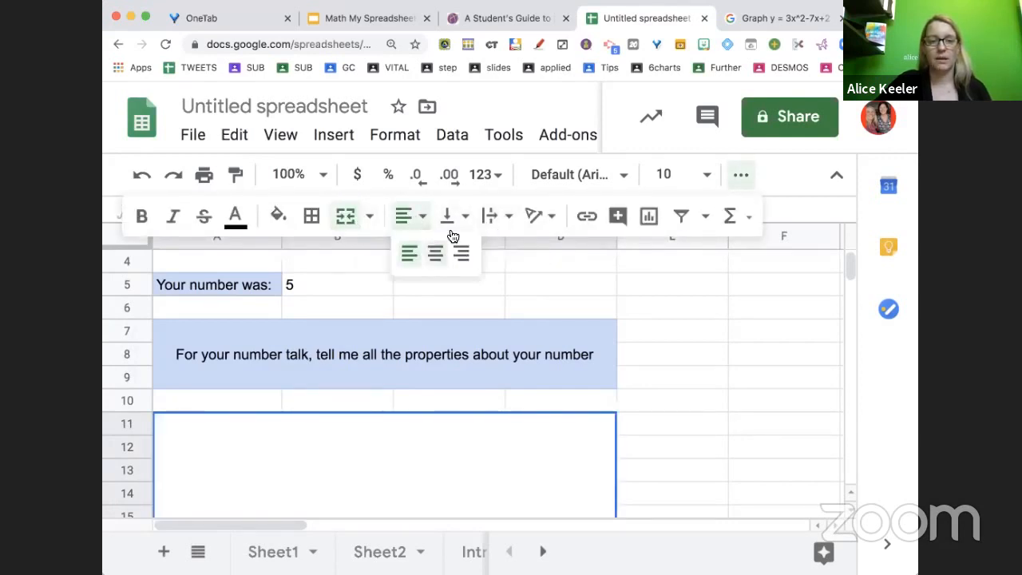
click(455, 223)
click(478, 255)
click(504, 217)
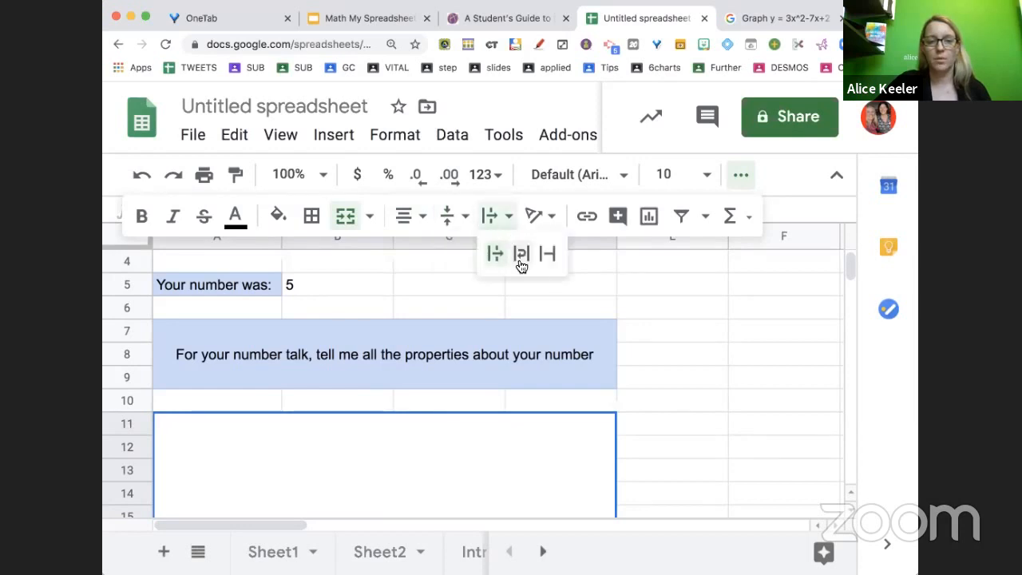
click(520, 264)
Fill the merged cell light yellow and set its font to Happy Monkey at size 14
click(278, 216)
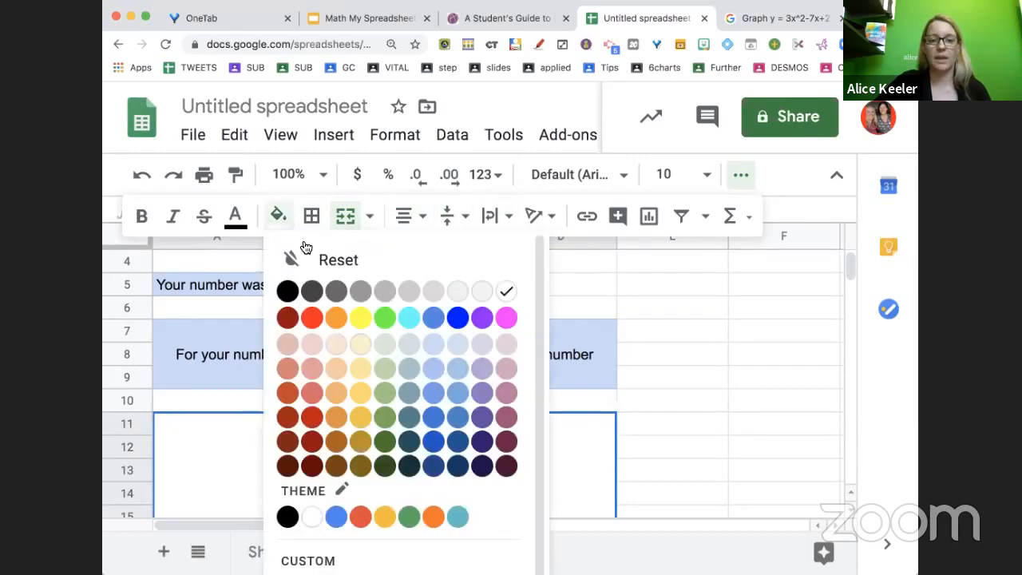
click(361, 344)
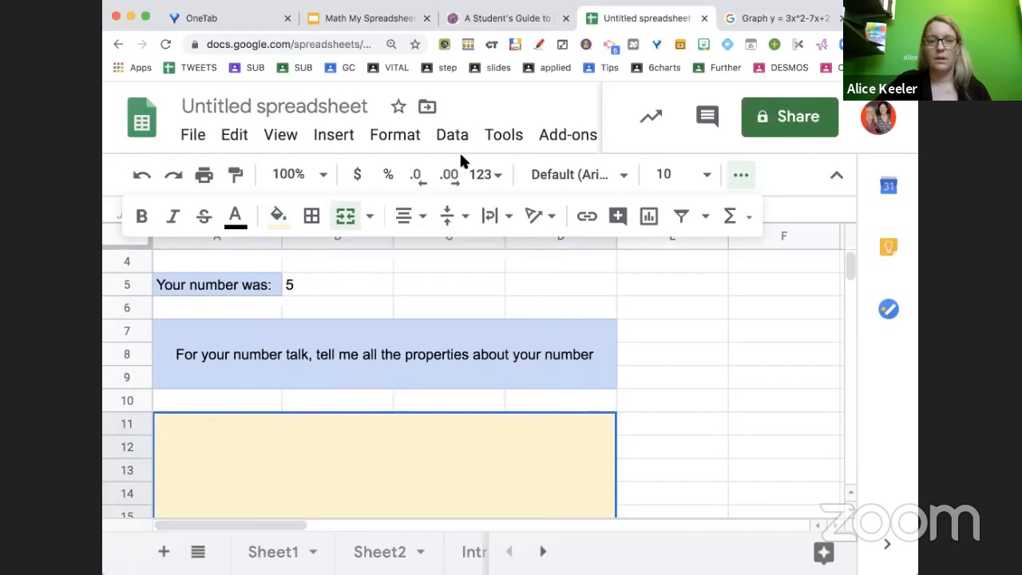
click(558, 180)
click(621, 394)
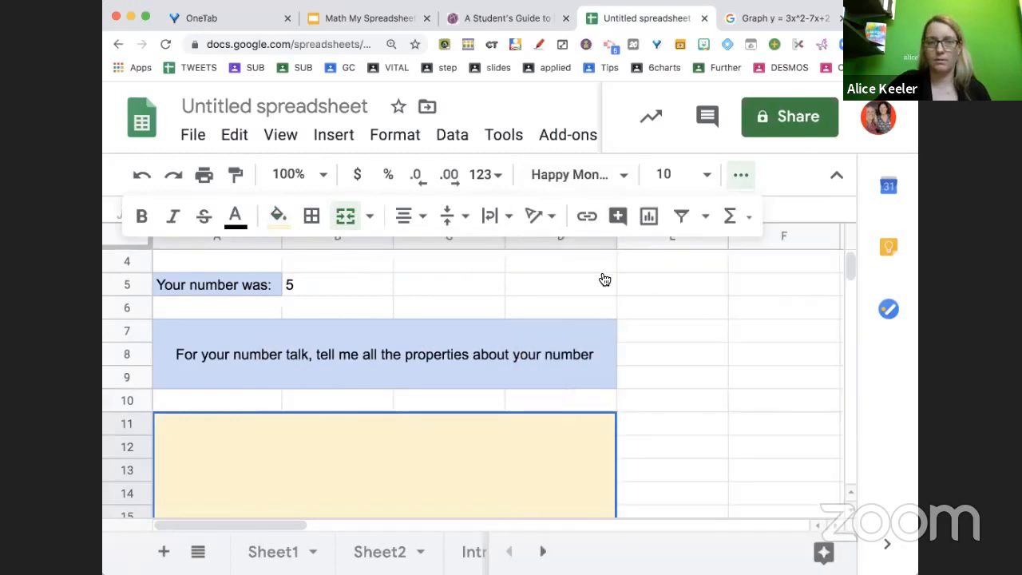
click(677, 174)
click(657, 461)
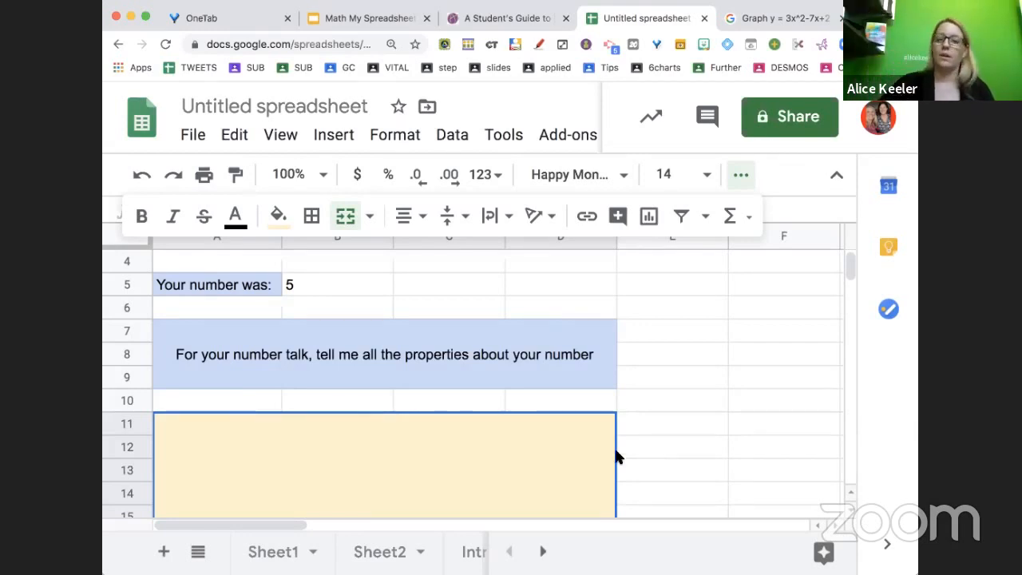
Enter "A 5 is prime" in the yellow merged cell
click(631, 456)
click(565, 456)
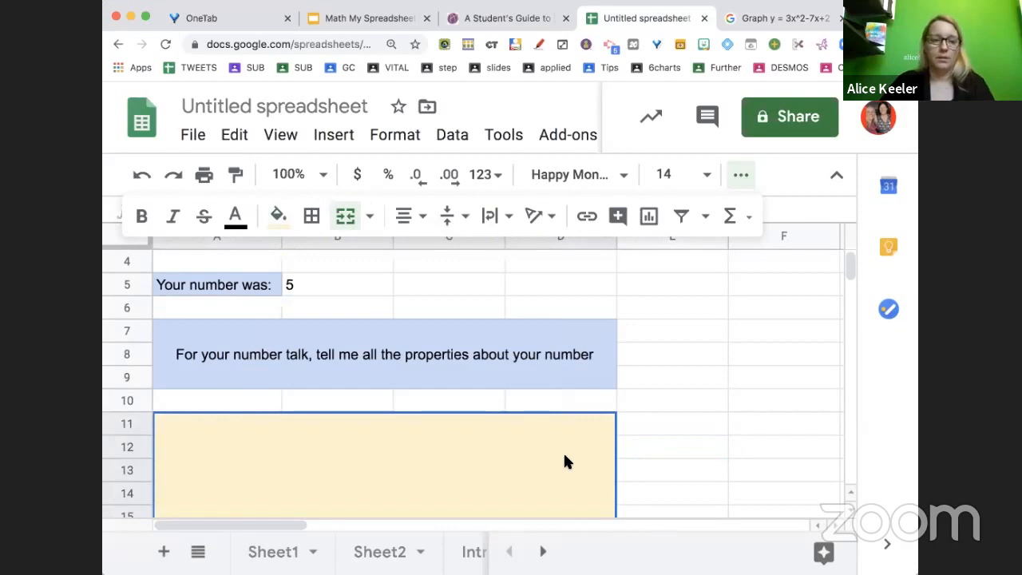
text(A 5 is prime)
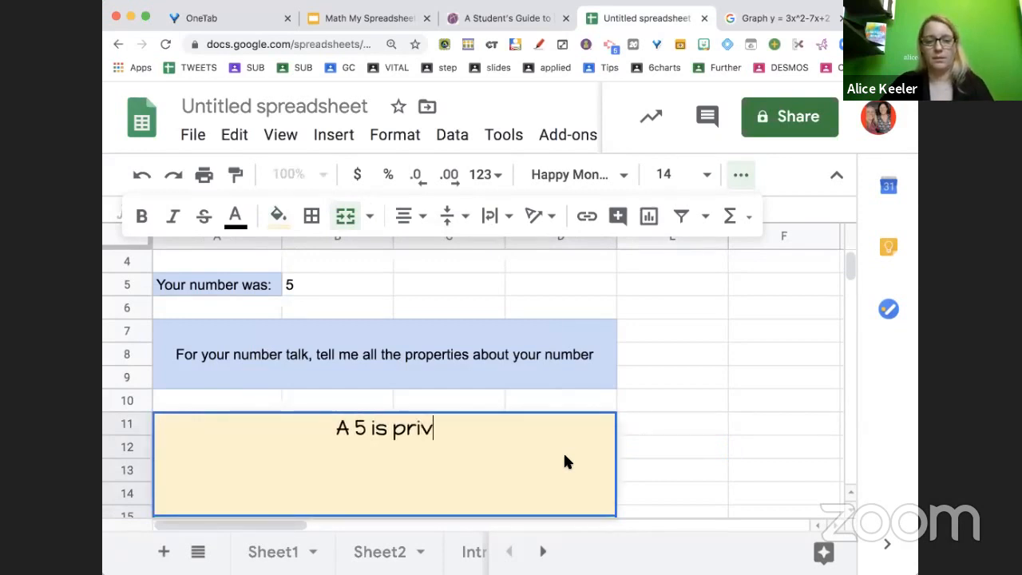
key(Return)
Merge cells F11 through I15 and fill the merged cell light purple
scroll(625, 465, down, 1)
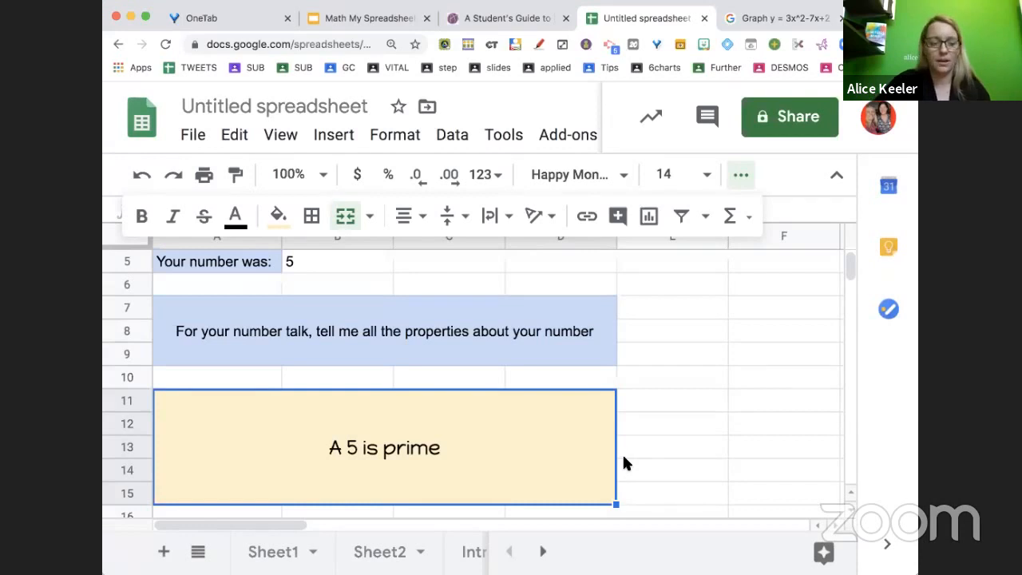
key(super+0)
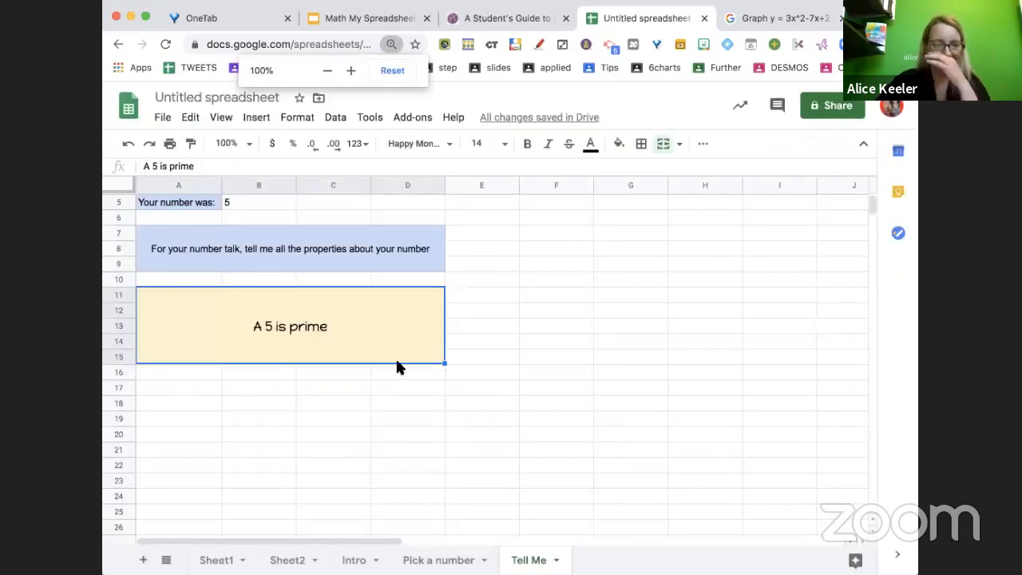
drag(534, 297, 757, 357)
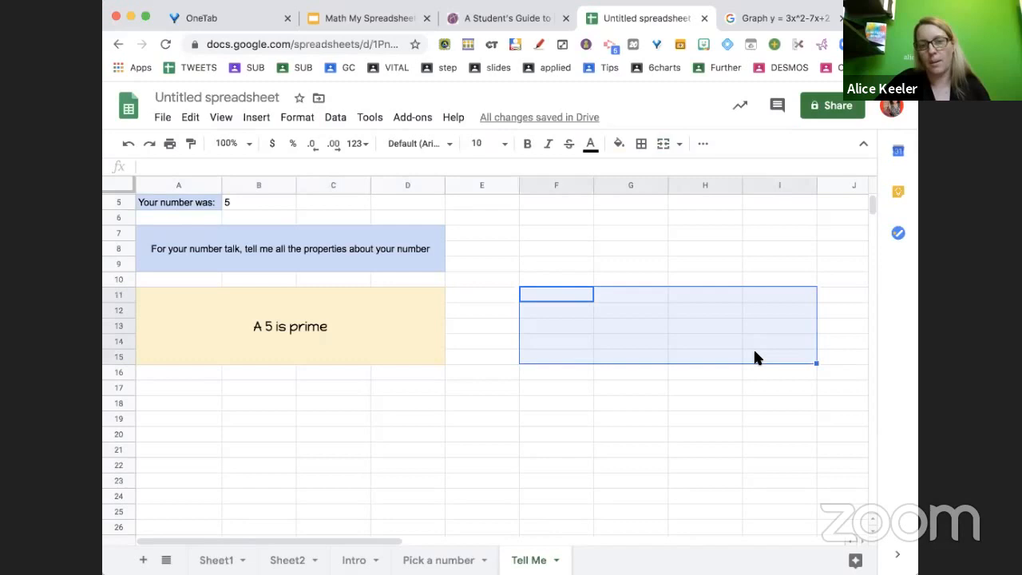
click(663, 147)
click(618, 150)
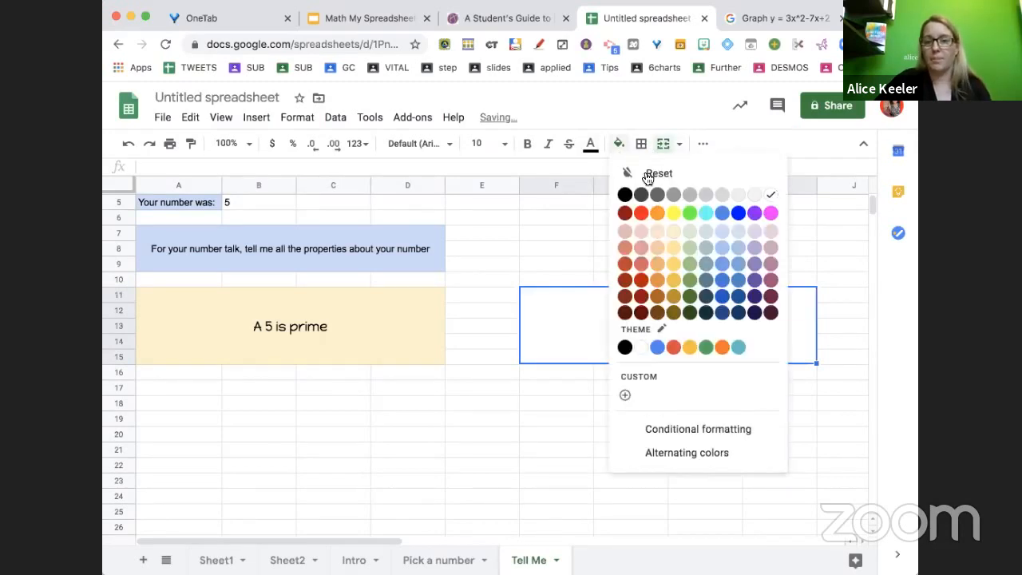
click(752, 232)
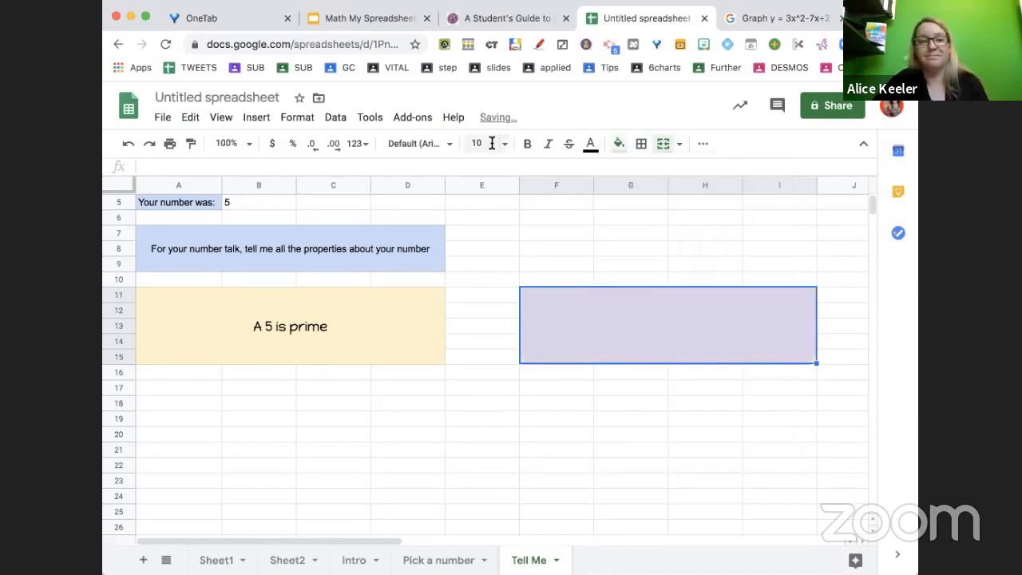
Set the purple merged cell's font to Special Elite at size 18
click(430, 148)
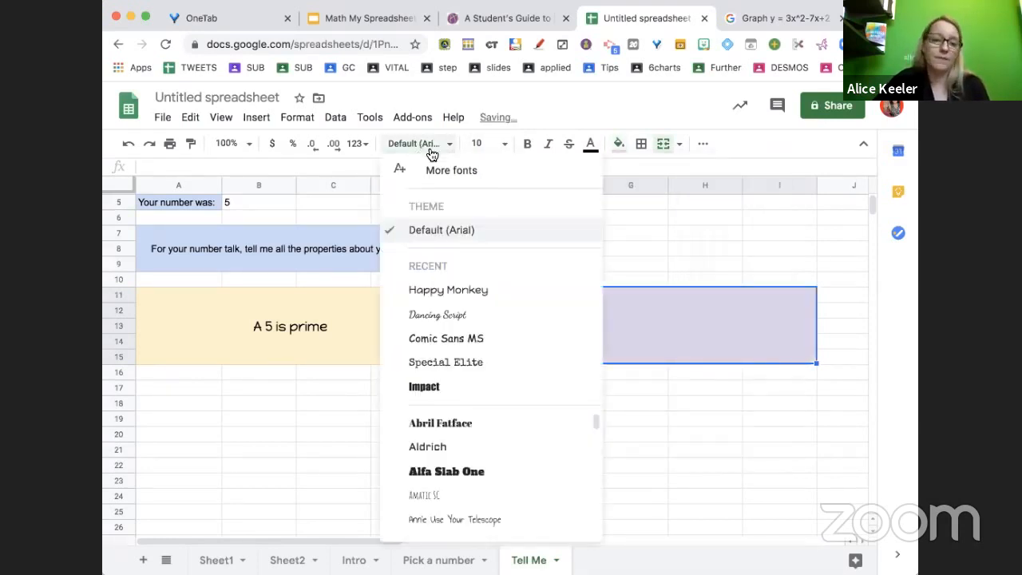
click(440, 363)
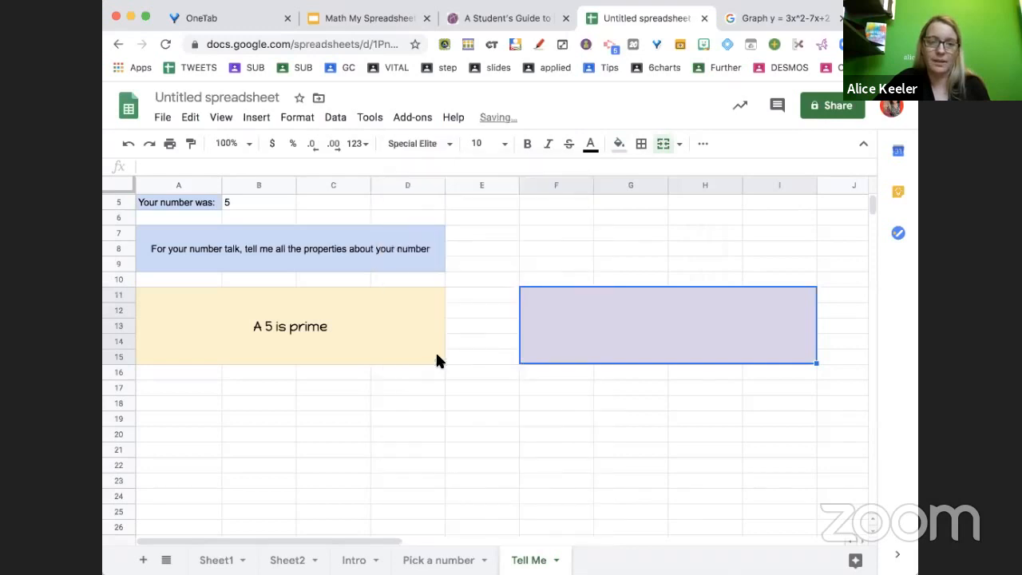
click(495, 145)
click(483, 358)
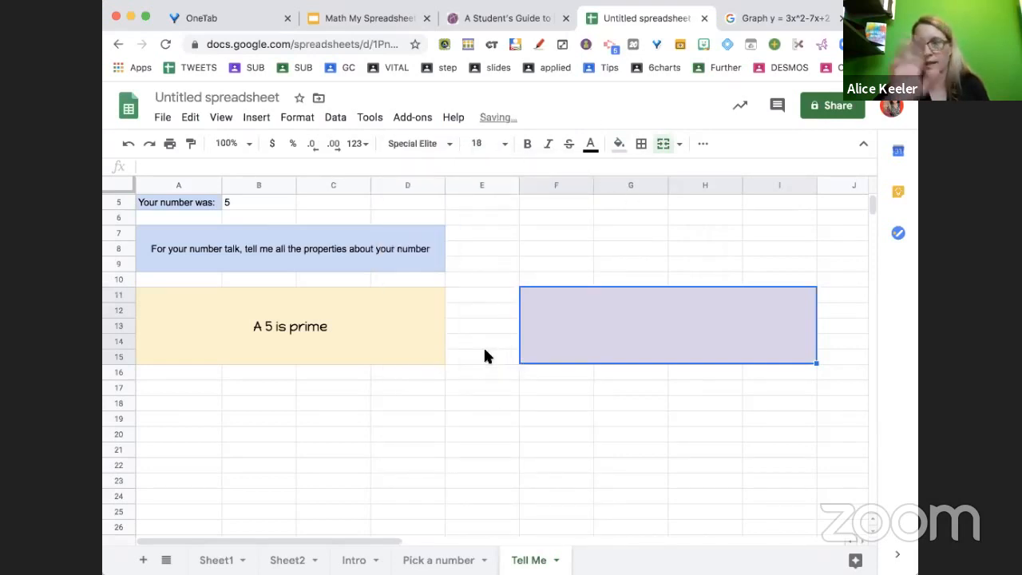
Merge cells F10 through I10 and fill the merged cell light blue
click(386, 19)
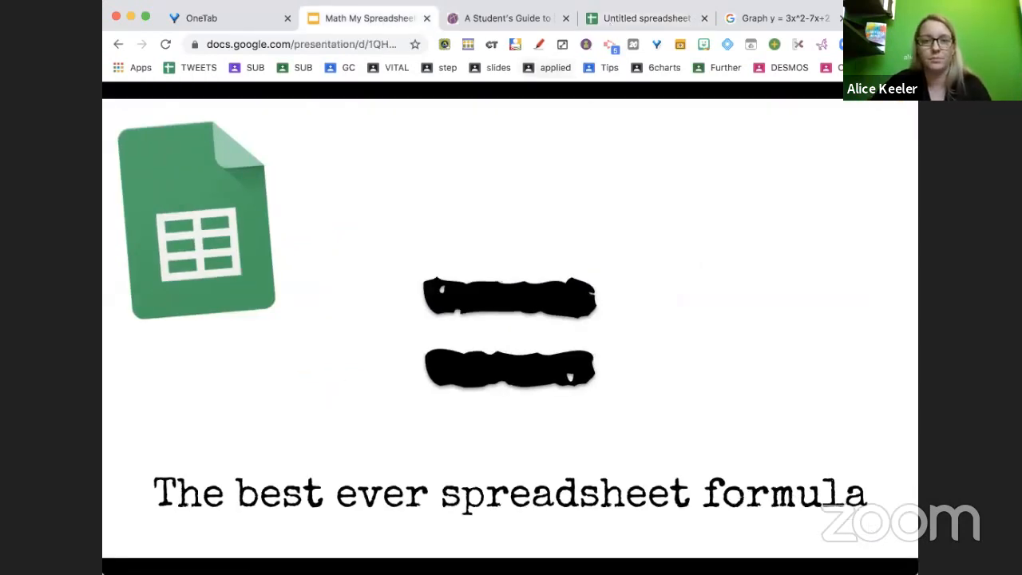
click(685, 28)
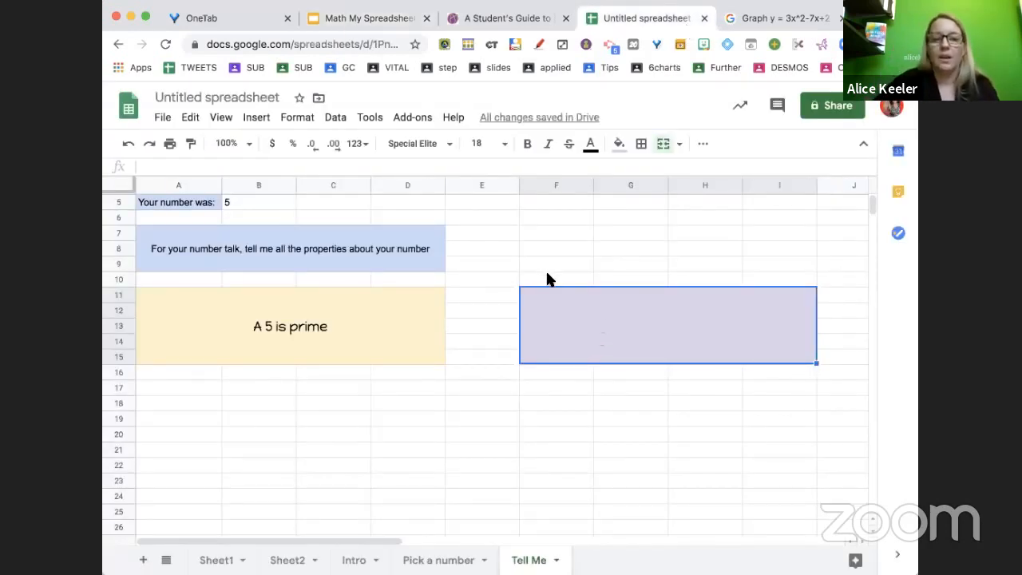
drag(548, 279, 766, 282)
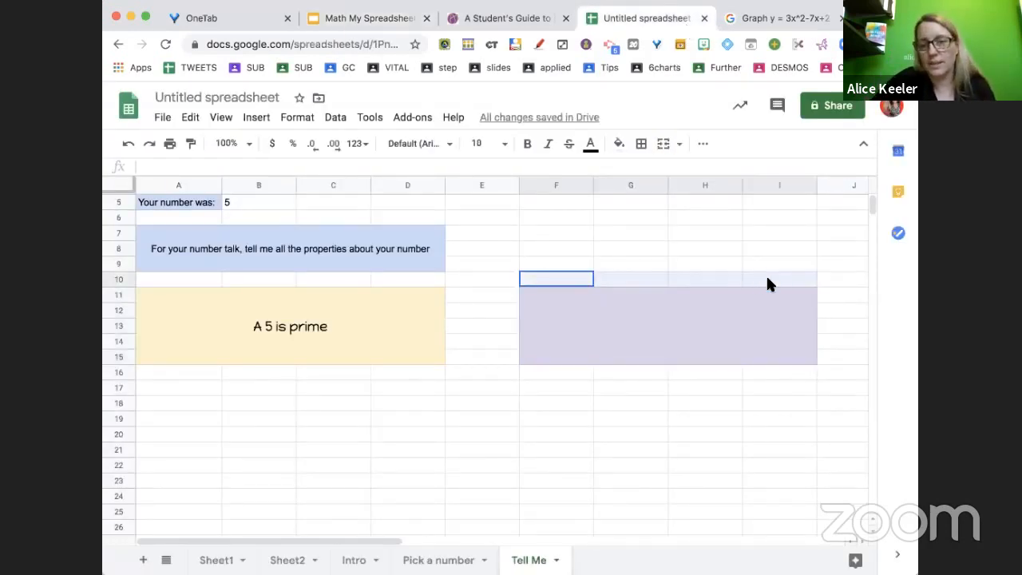
click(663, 143)
click(621, 145)
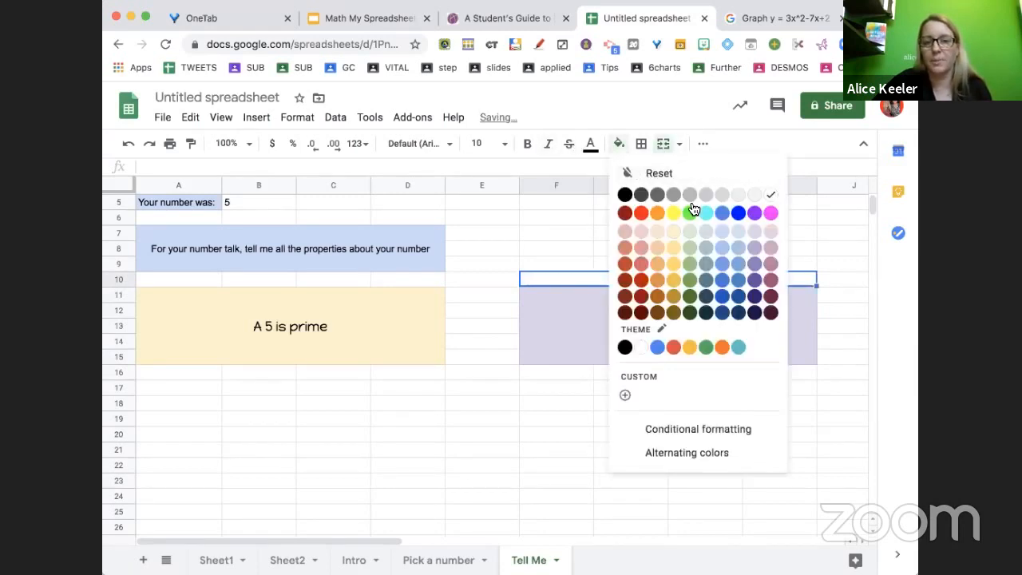
click(737, 233)
Enter "TEACHER FEEDBACK" in the merged header cell above the purple box
key(super+equal)
key(super+equal)
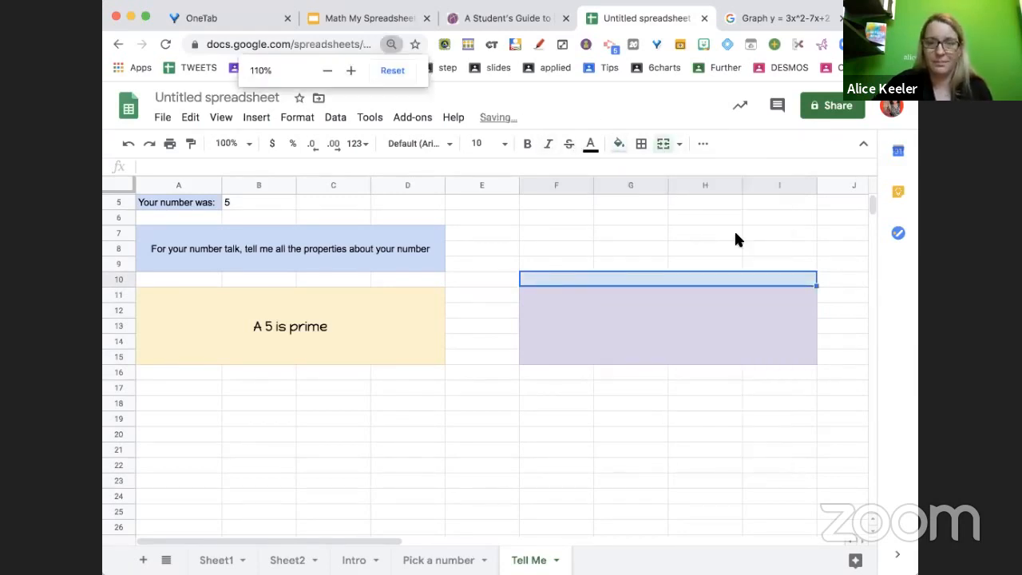
text(TEACE)
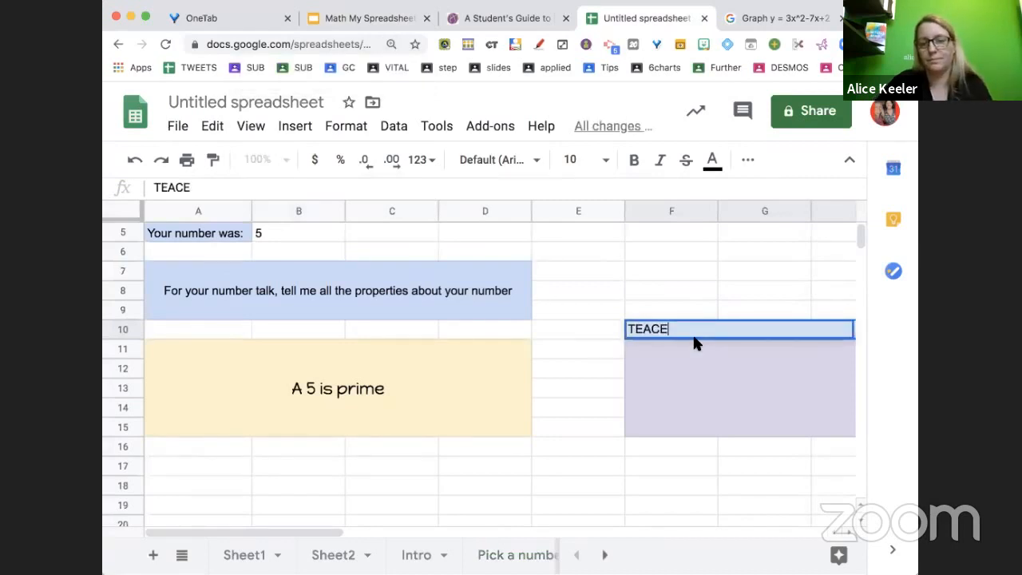
key(BackSpace)
text(HER FEEDBACK)
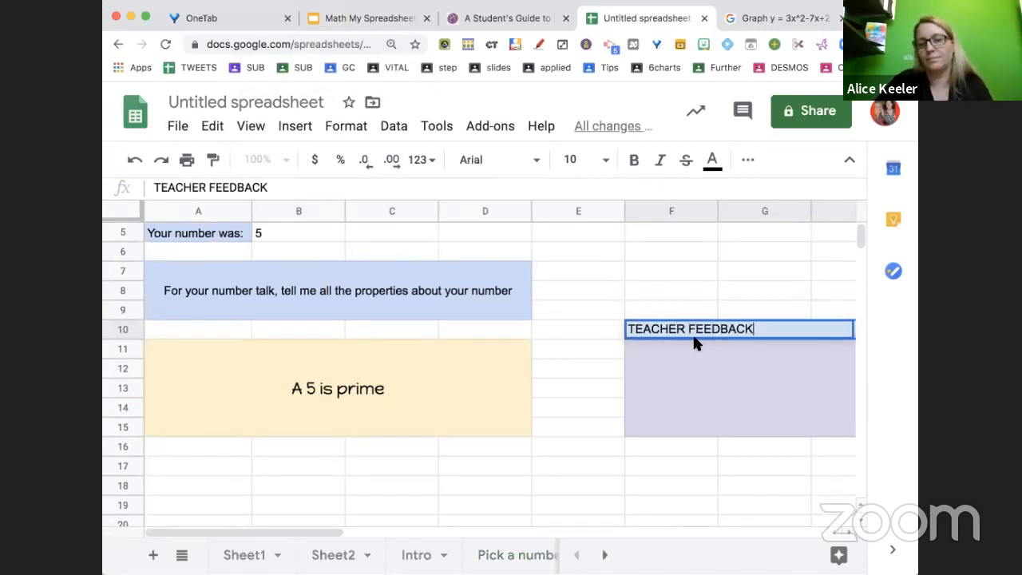
key(Return)
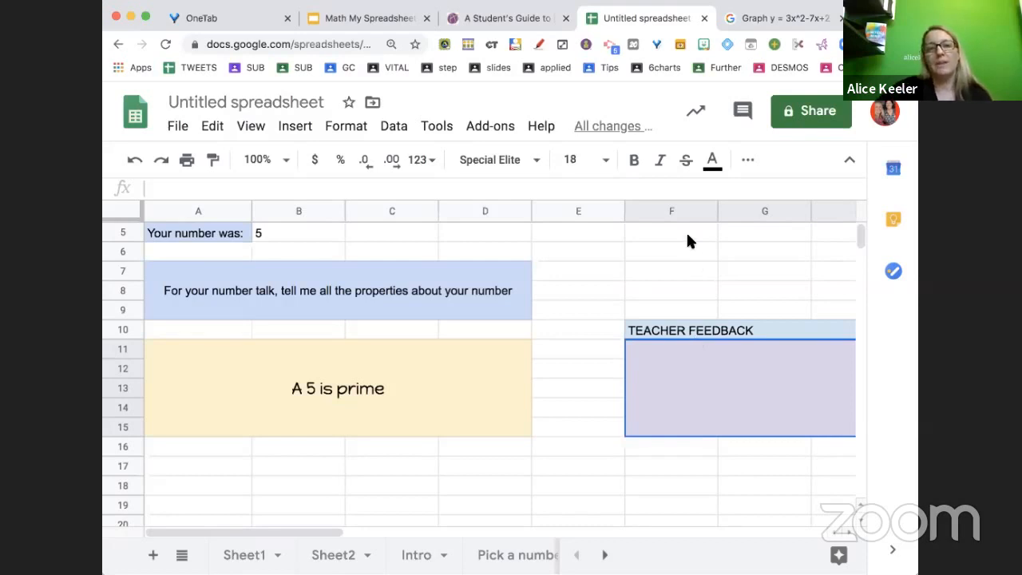
Record a webcam-only video with the Screencastify extension
click(605, 48)
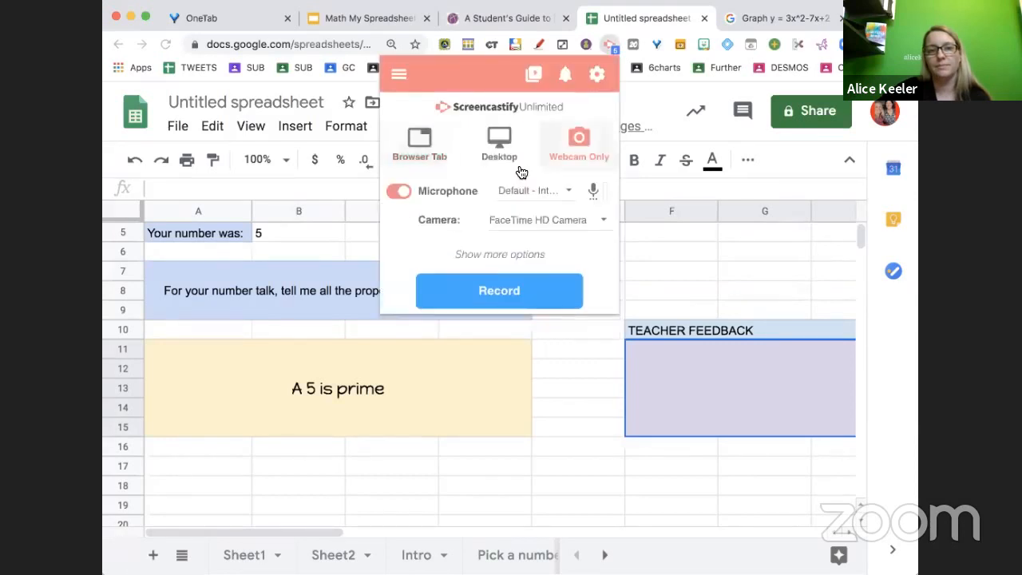
click(494, 284)
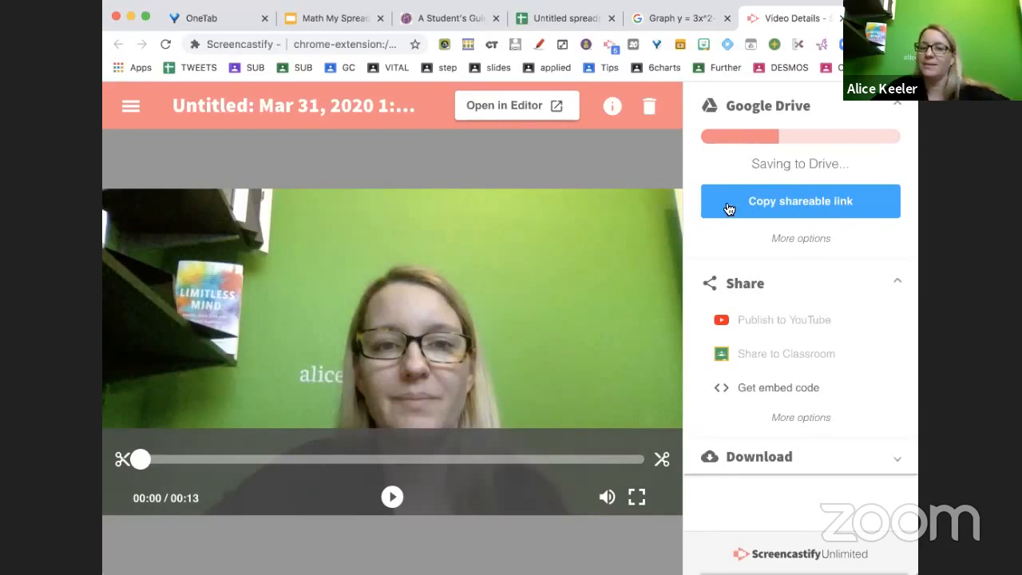
Copy the Screencastify video's shareable link and paste it into the purple feedback cell of the spreadsheet
click(811, 205)
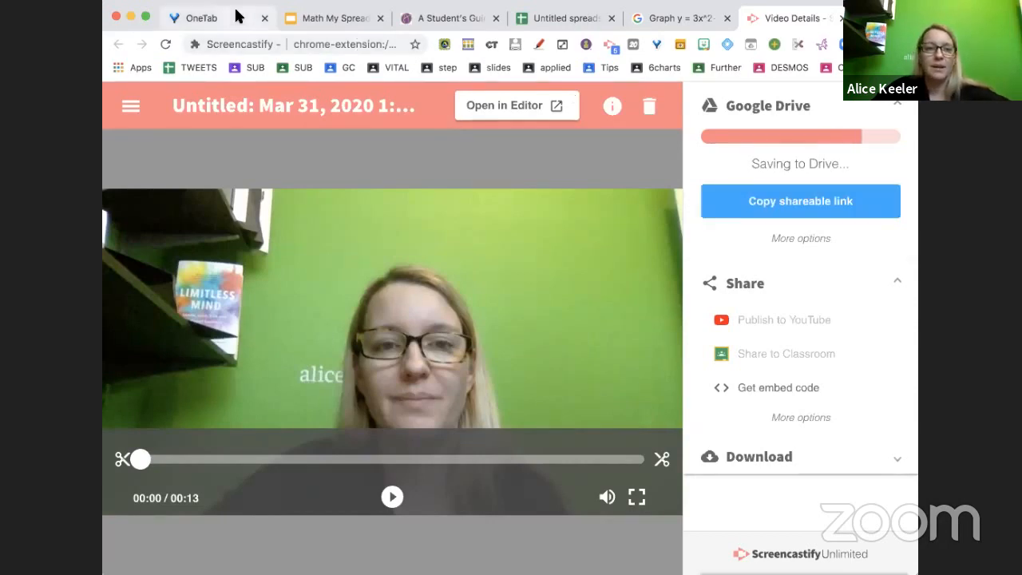
mouse_move(238, 16)
mouse_down()
mouse_move(234, 39)
mouse_move(231, 8)
mouse_up()
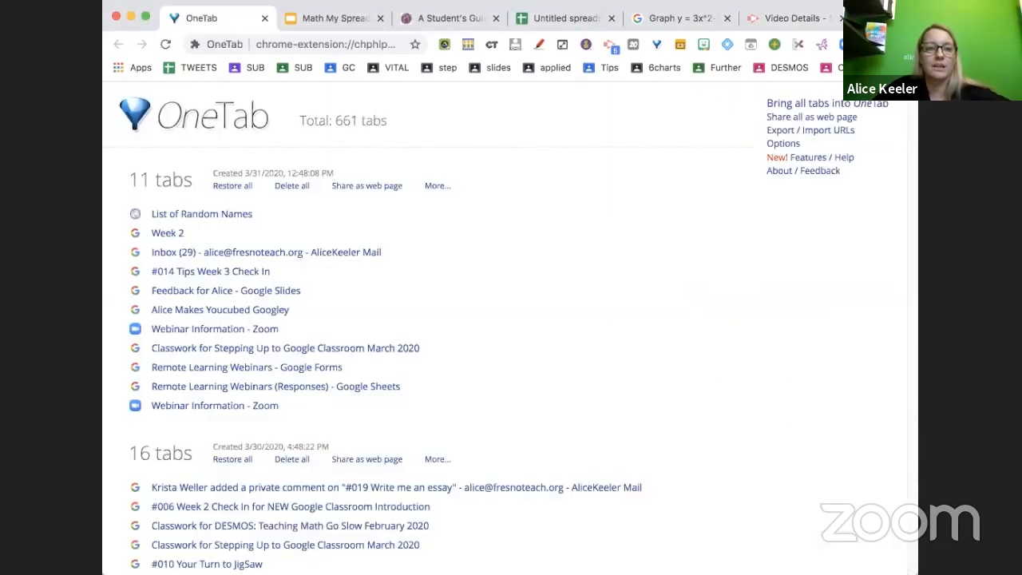
click(562, 18)
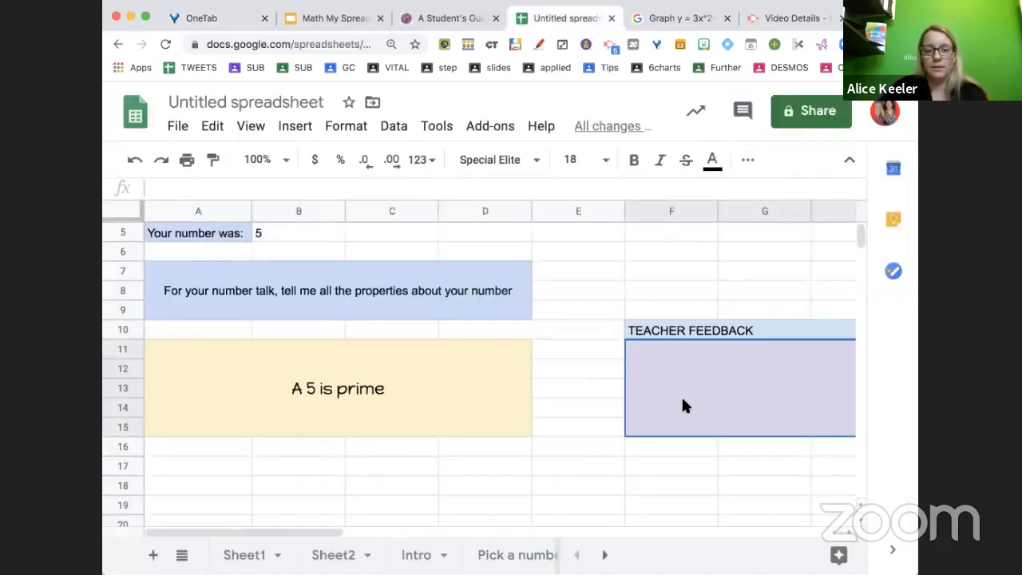
key(super+v)
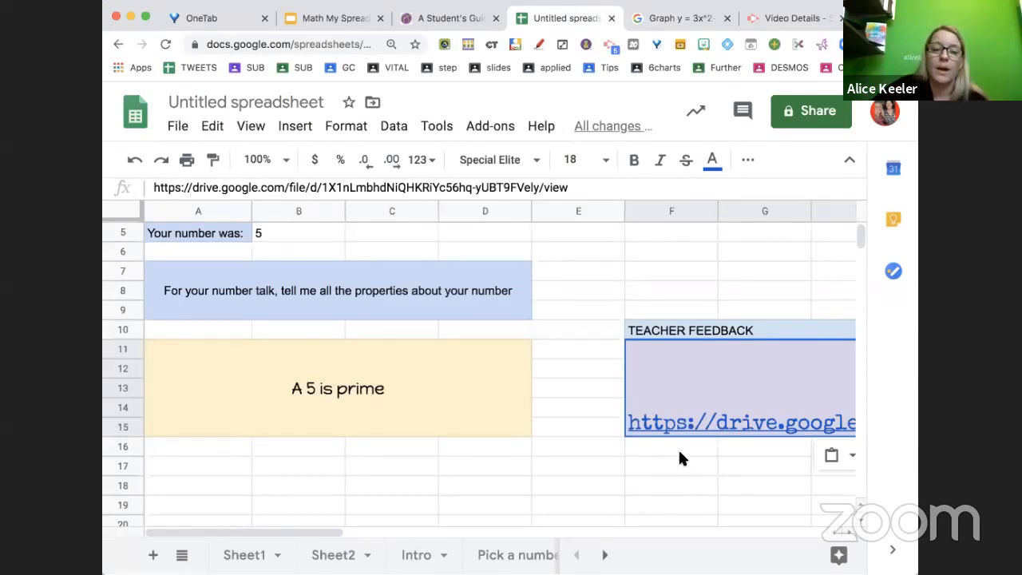
Label F17 as "Video Link:" and paste the video's shareable link into F18
click(679, 459)
text(Vic)
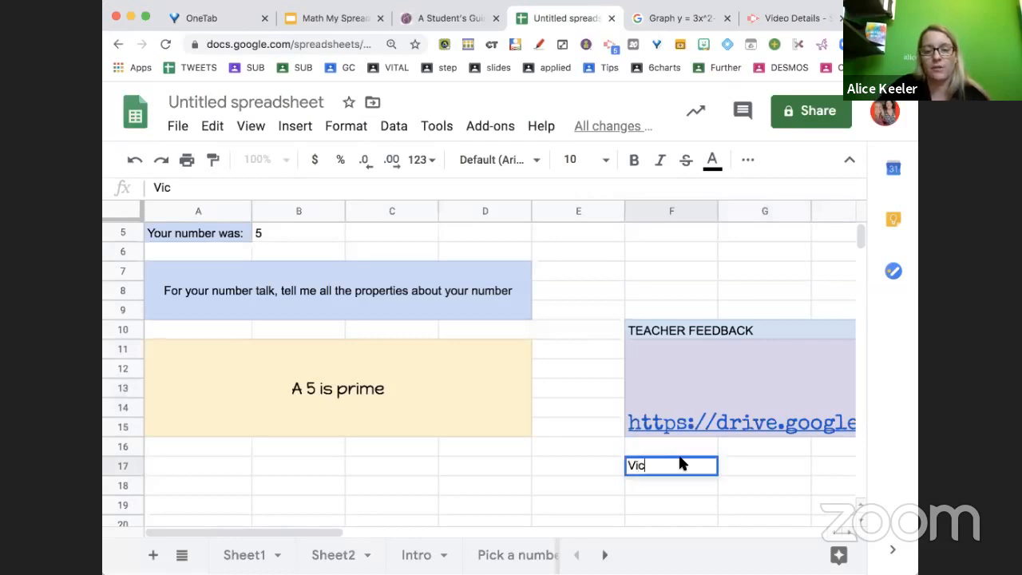
text(e)
key(BackSpace)
key(BackSpace)
text(deo Lin)
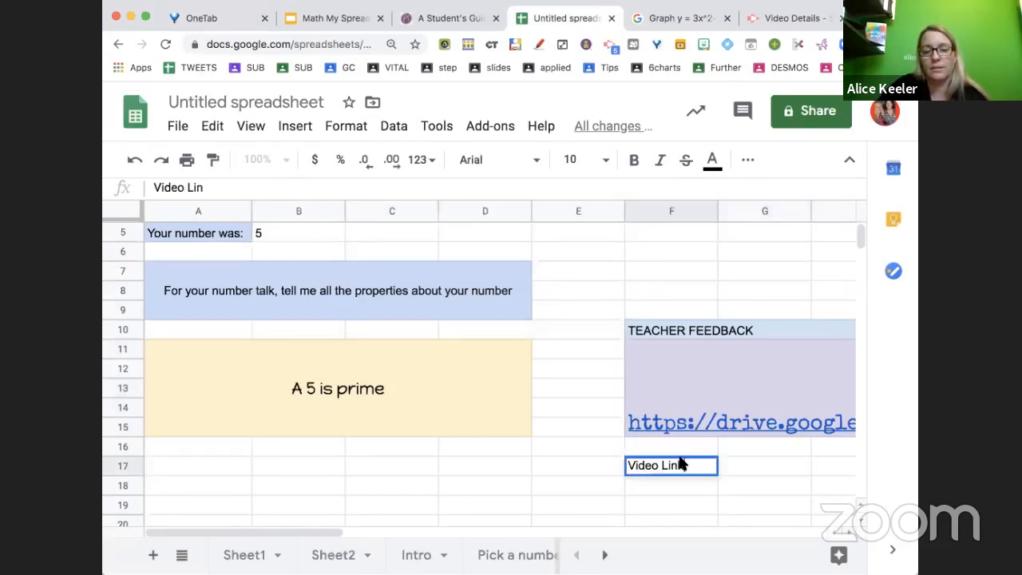
text(k:)
key(Return)
key(ctrl+v)
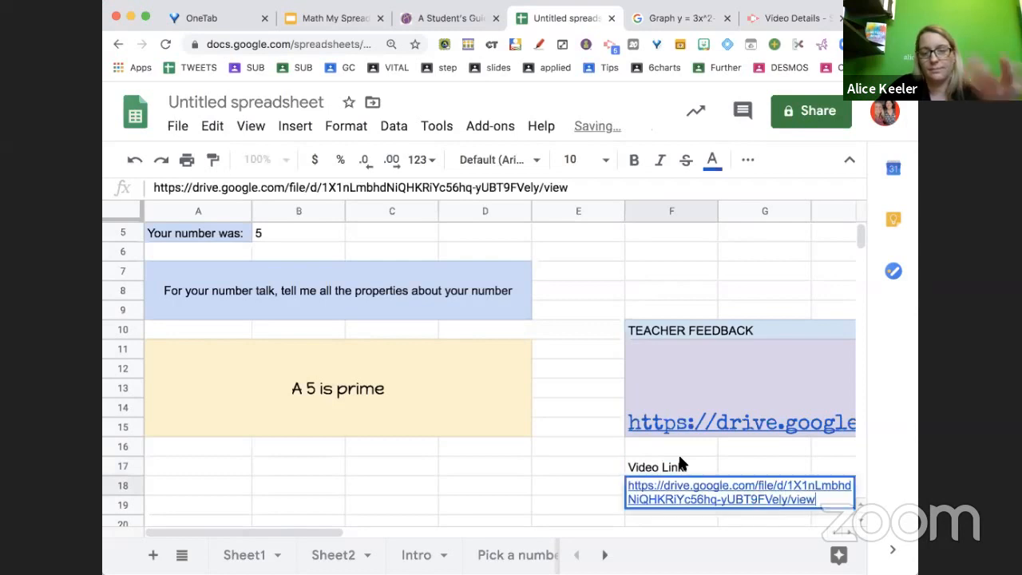
Replace the purple cell's content with feedback praising the student by name: "good start. Now expand on this."
click(692, 396)
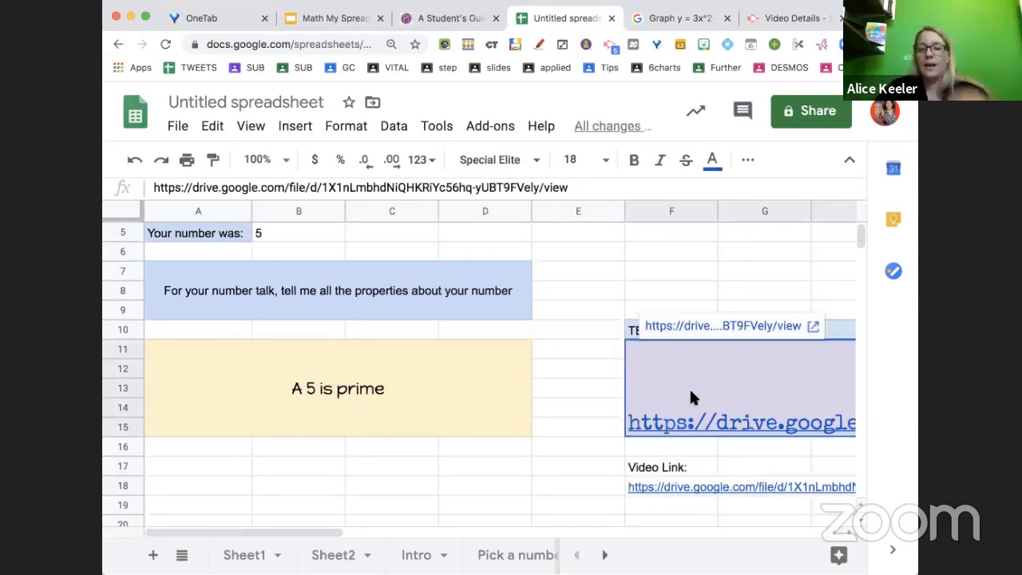
text(Great )
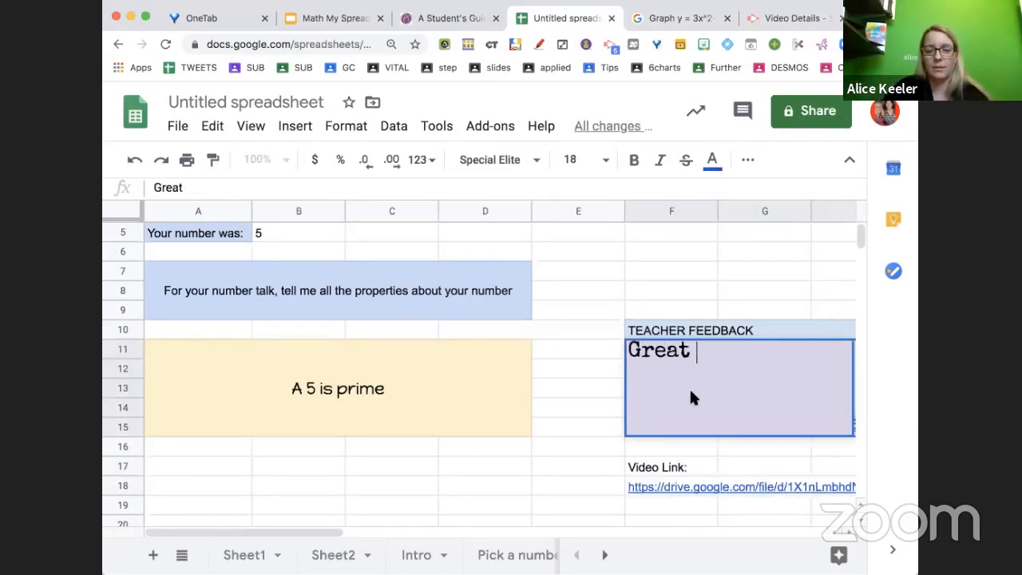
text(Lisa, good start.)
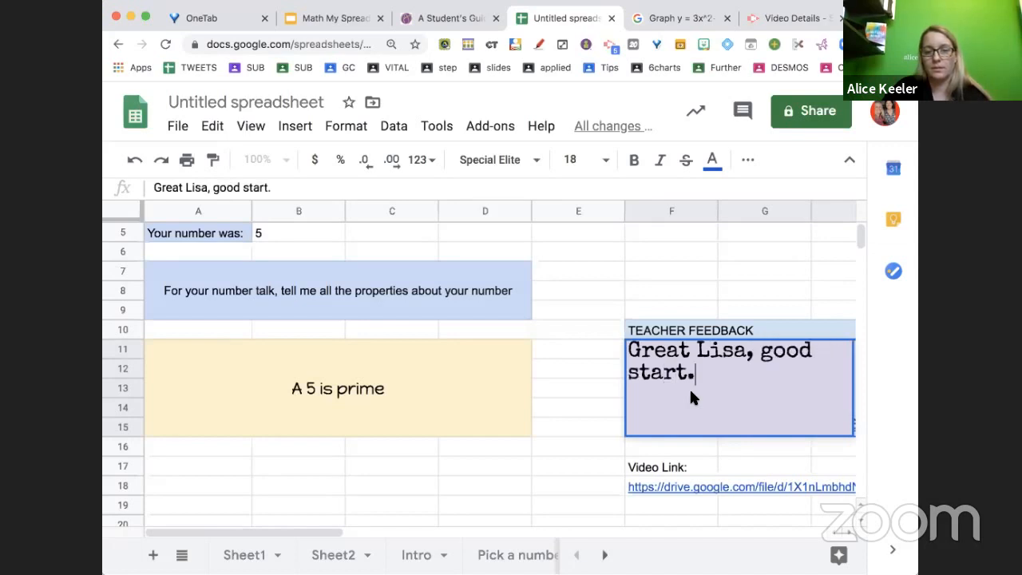
text( Now expand on this.)
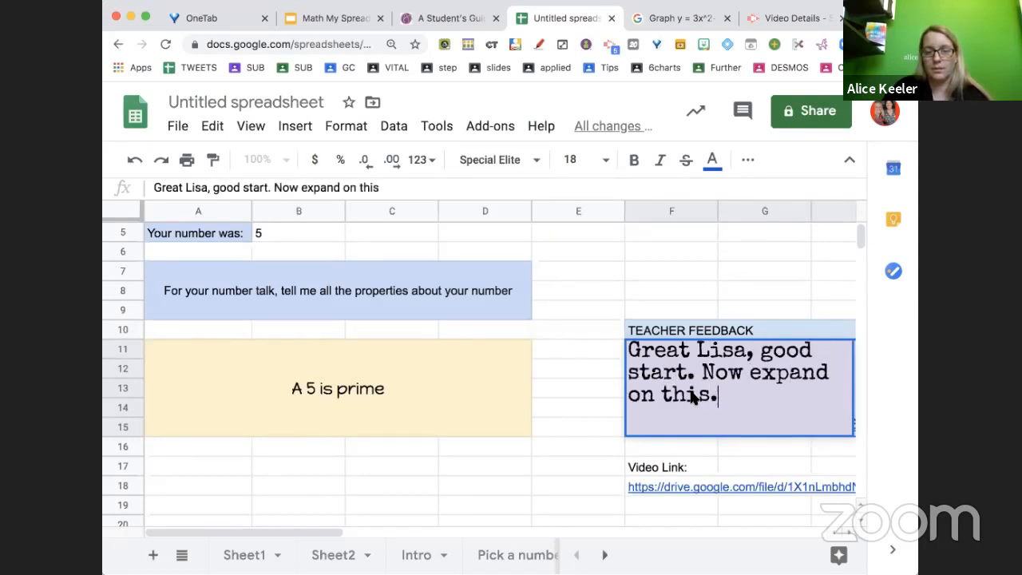
click(609, 427)
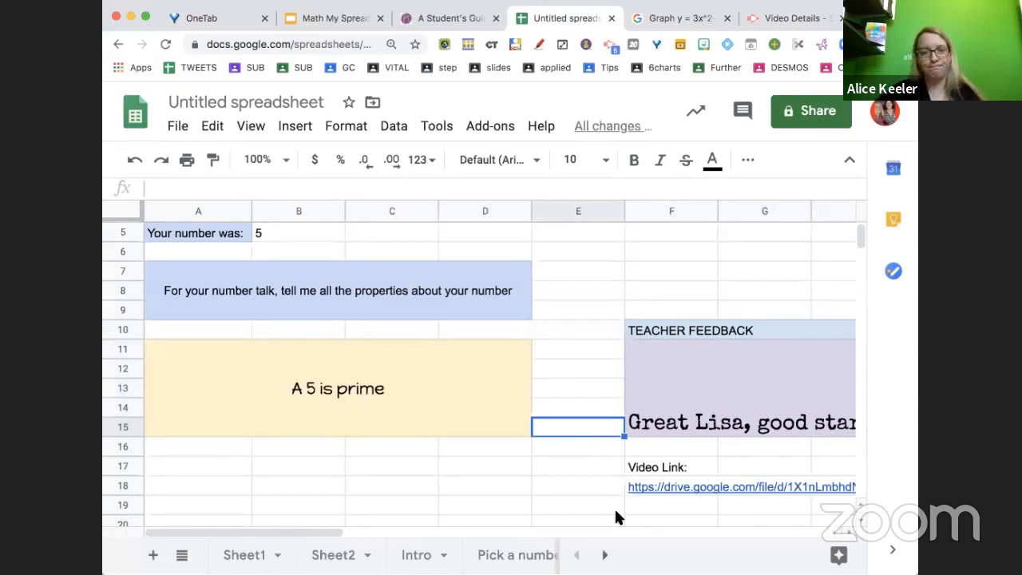
Center the feedback vertically in the purple merged cell and turn on text wrapping
click(737, 390)
click(747, 160)
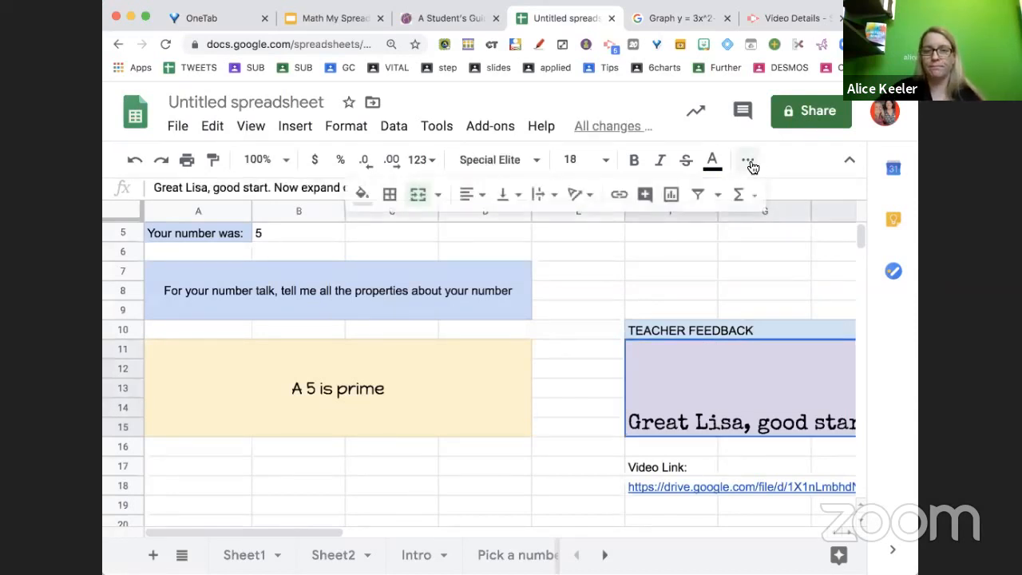
click(502, 200)
click(528, 225)
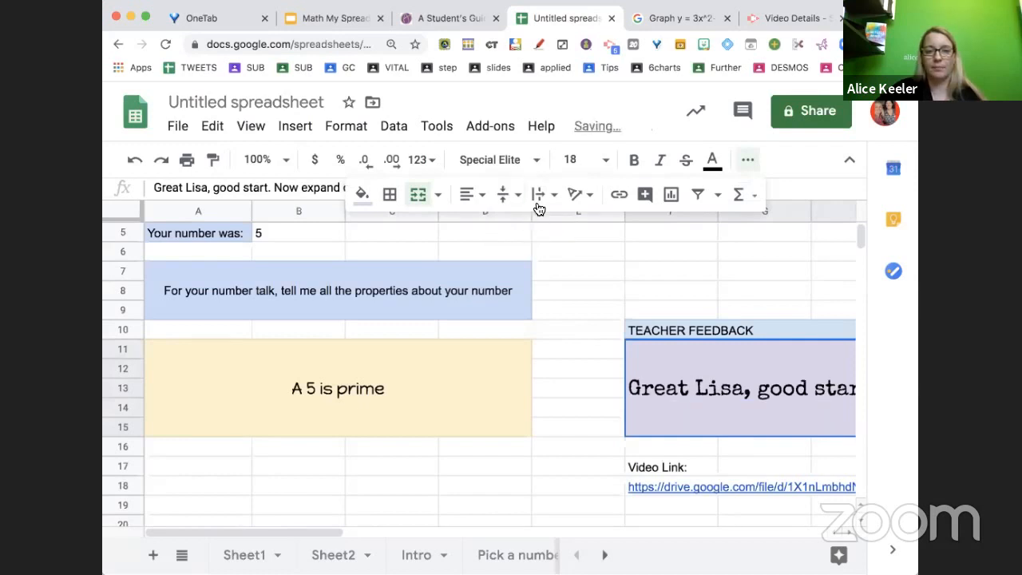
click(543, 194)
click(564, 226)
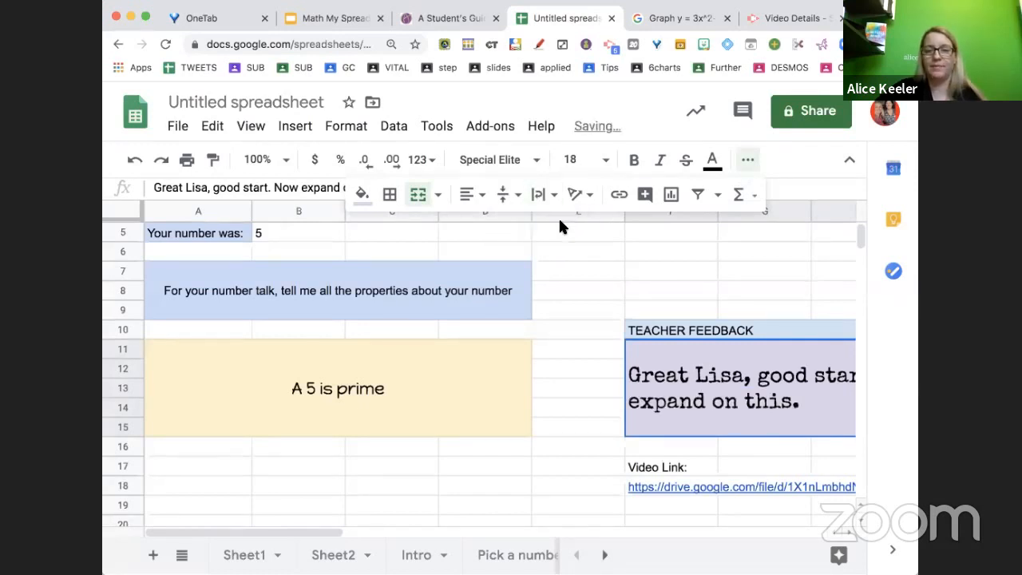
click(571, 469)
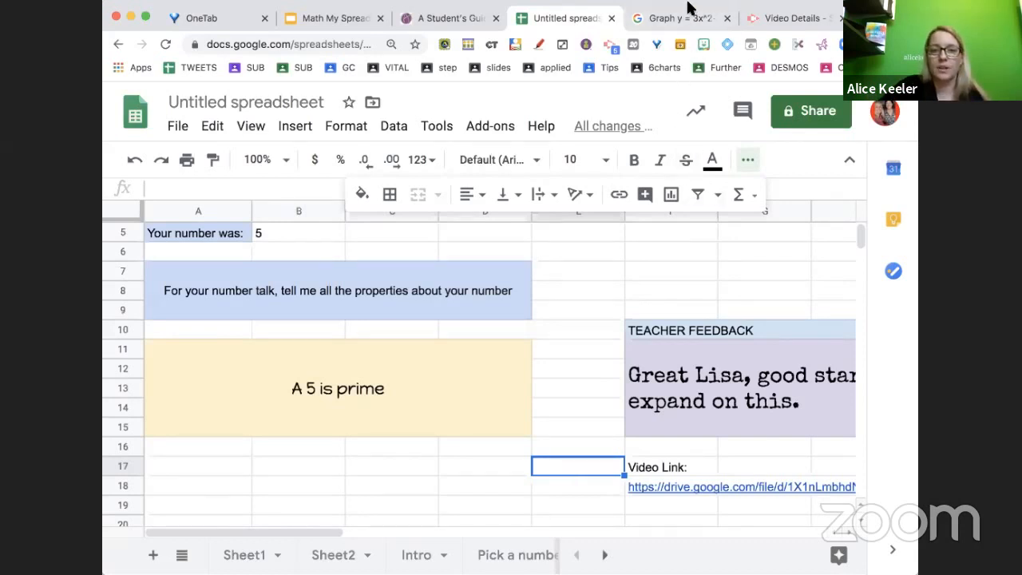
Open the Google graph of y = 3x^2-7x+2 and capture a screenshot of it
click(685, 26)
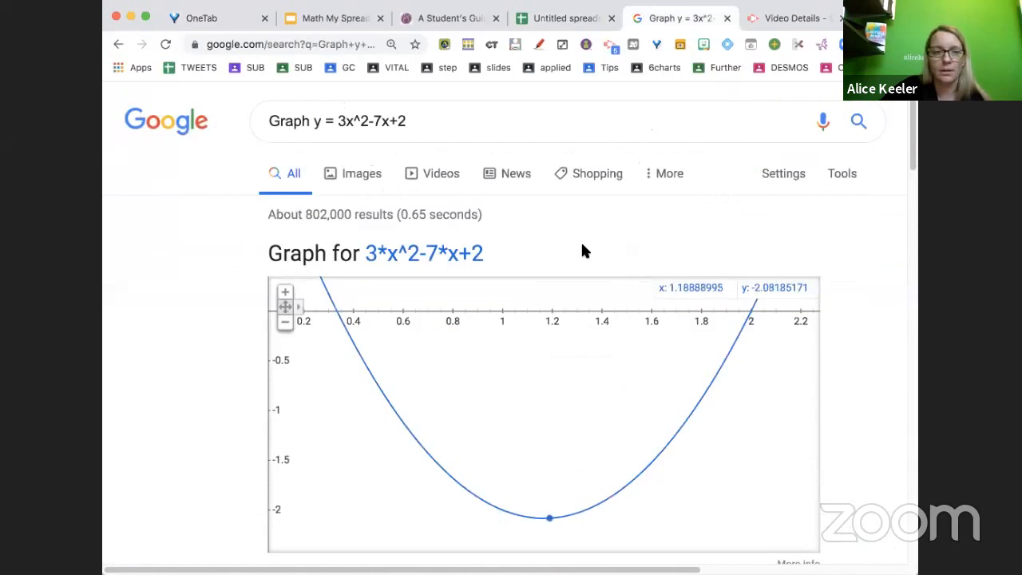
scroll(548, 328, up, 5)
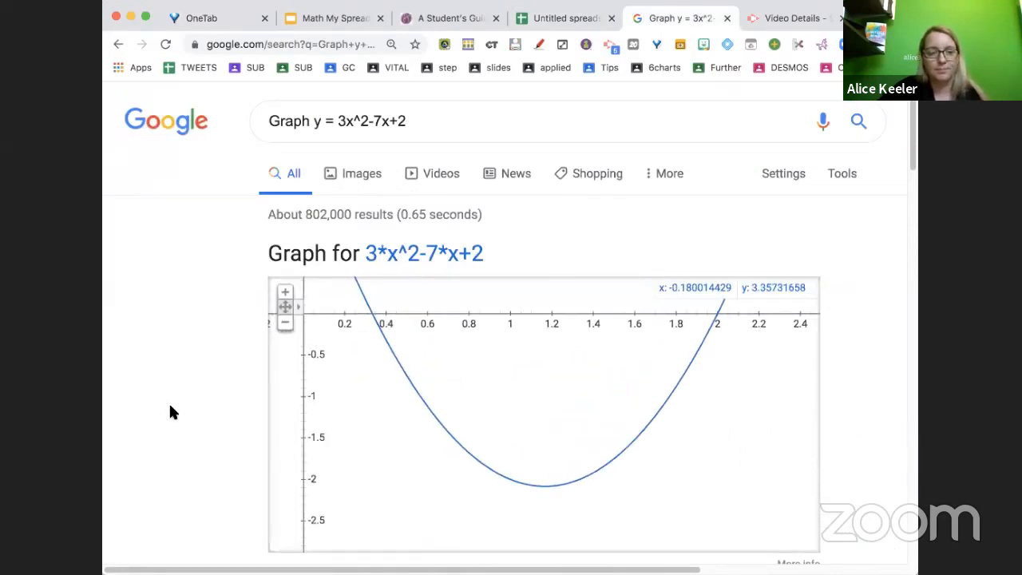
key(super+Tab)
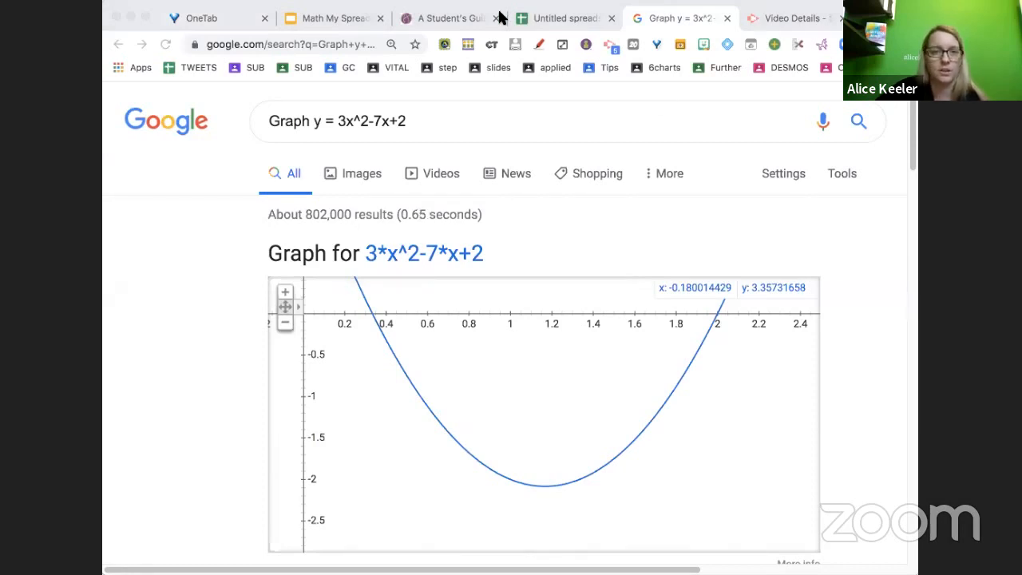
Add a new sheet to the spreadsheet and insert the graph screenshot as an image over the cells
click(538, 16)
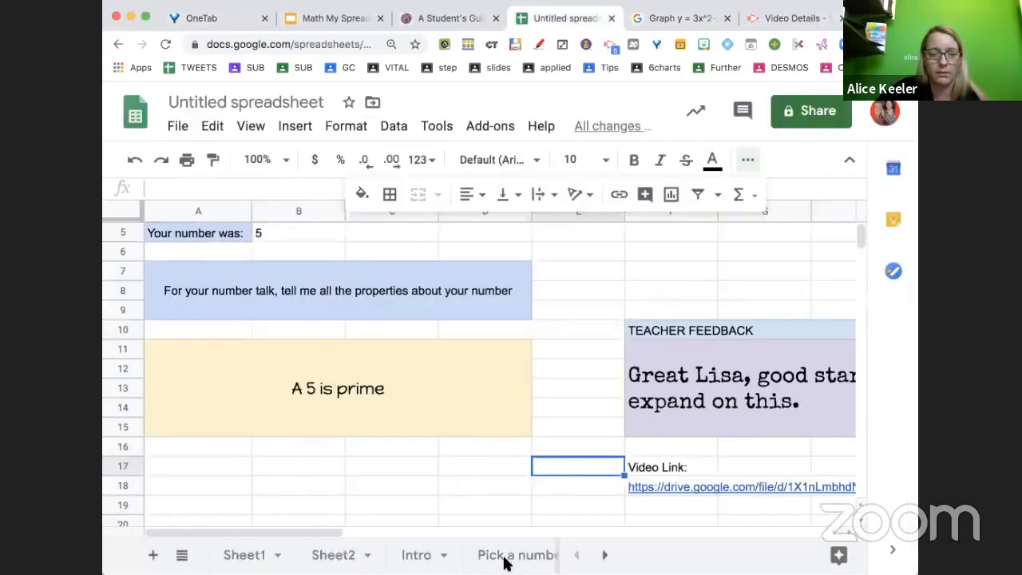
click(152, 554)
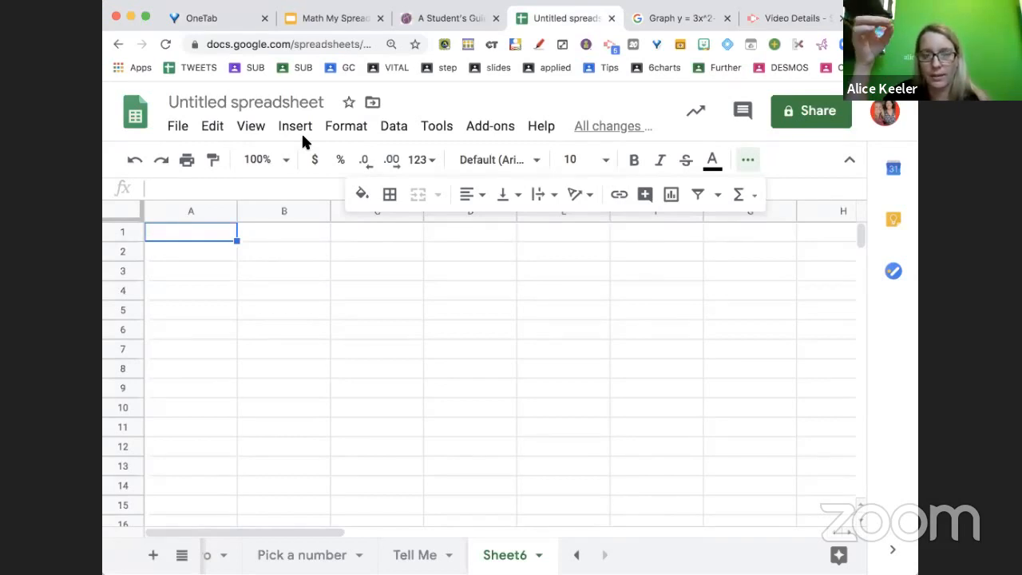
click(307, 126)
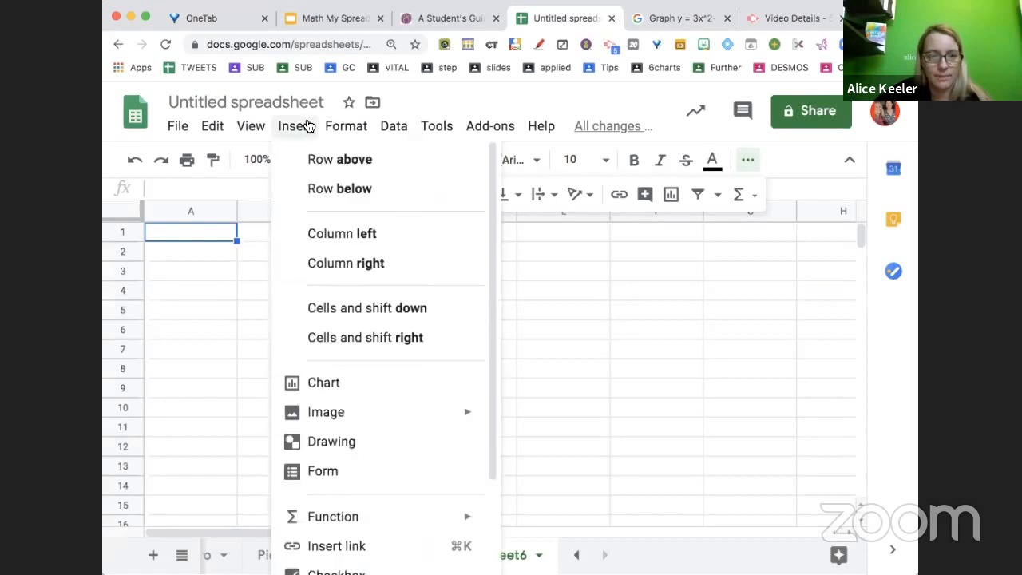
mouse_move(332, 421)
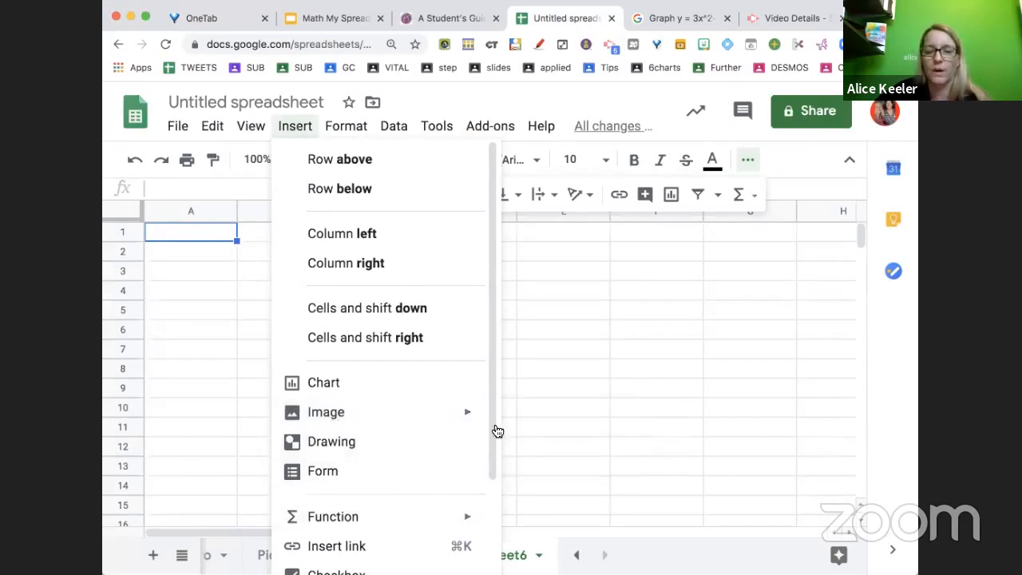
click(565, 447)
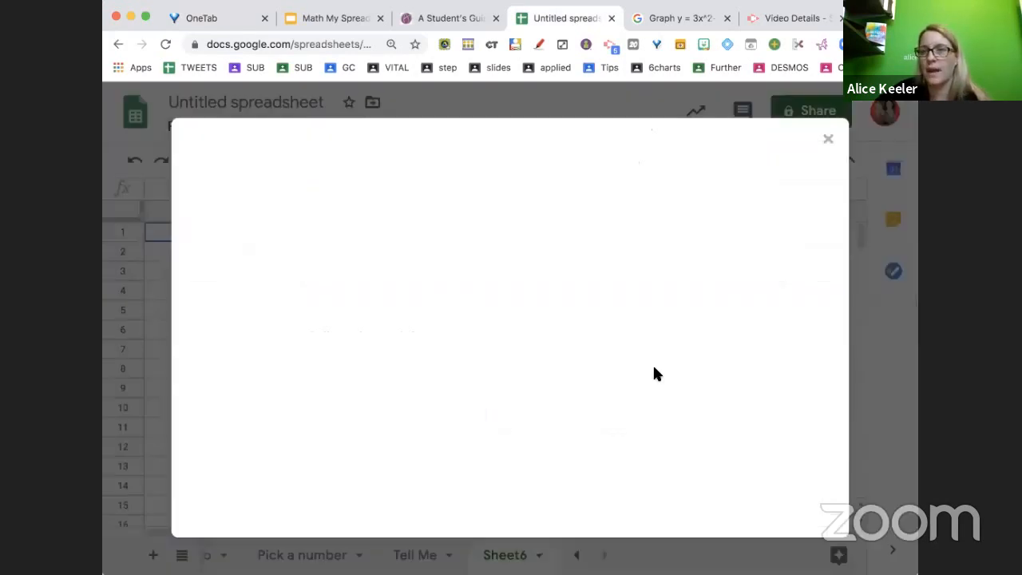
drag(811, 479, 563, 373)
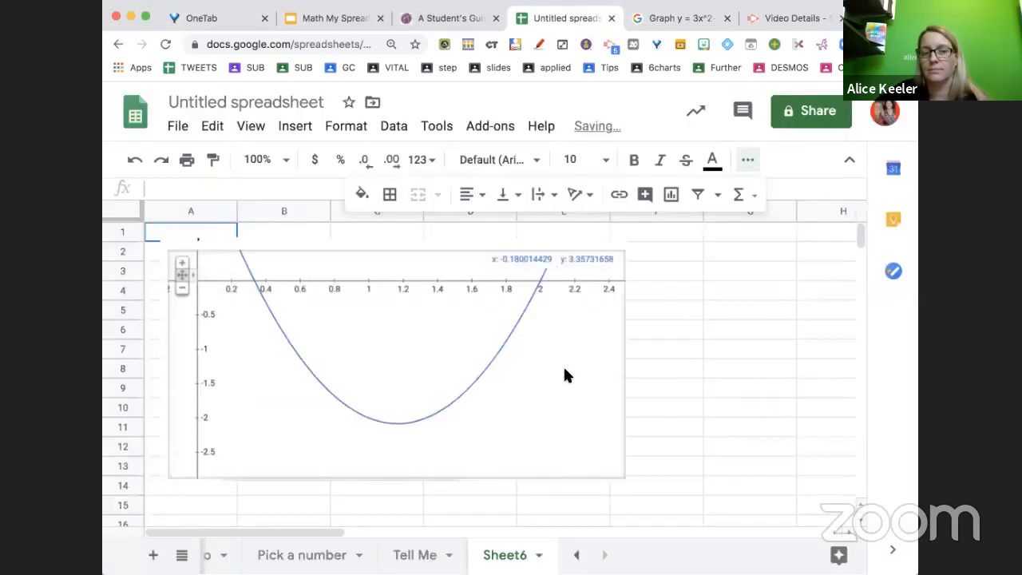
click(547, 372)
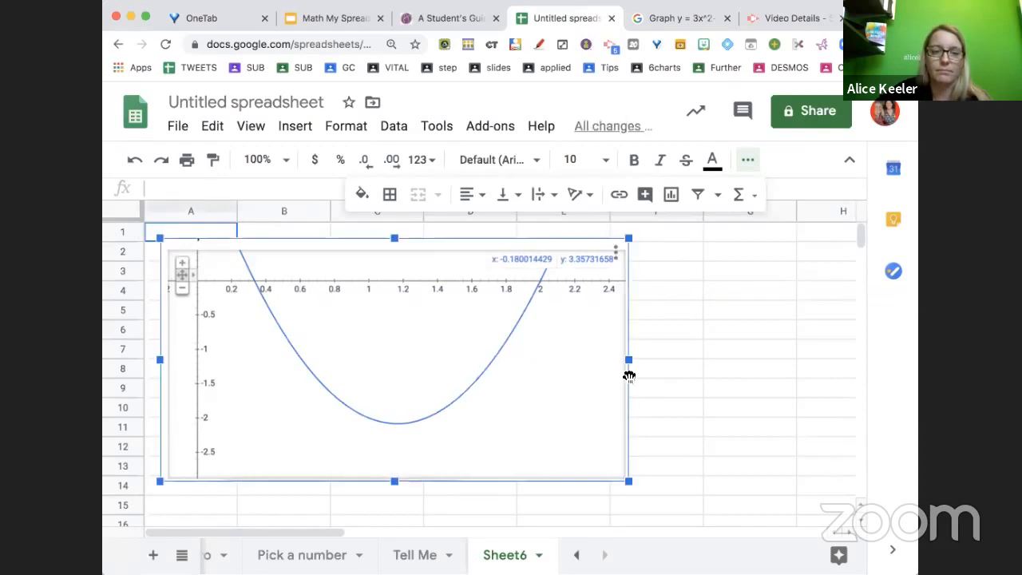
Nudge the graph image slightly to reposition it near the top of the sheet
mouse_move(600, 349)
mouse_down()
mouse_move(589, 343)
mouse_move(723, 386)
mouse_move(551, 418)
mouse_move(655, 356)
mouse_move(601, 345)
mouse_up()
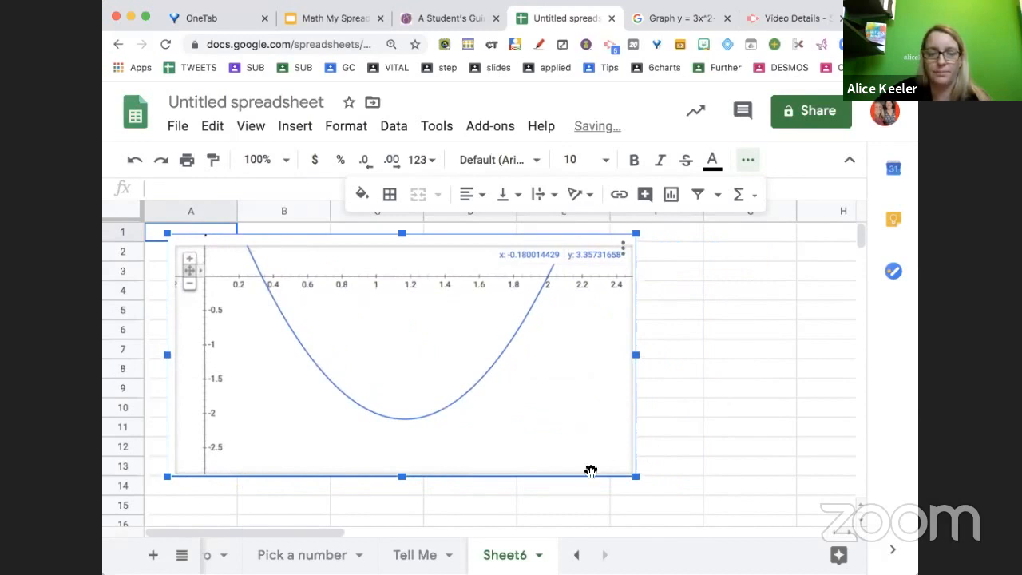
drag(315, 531, 356, 536)
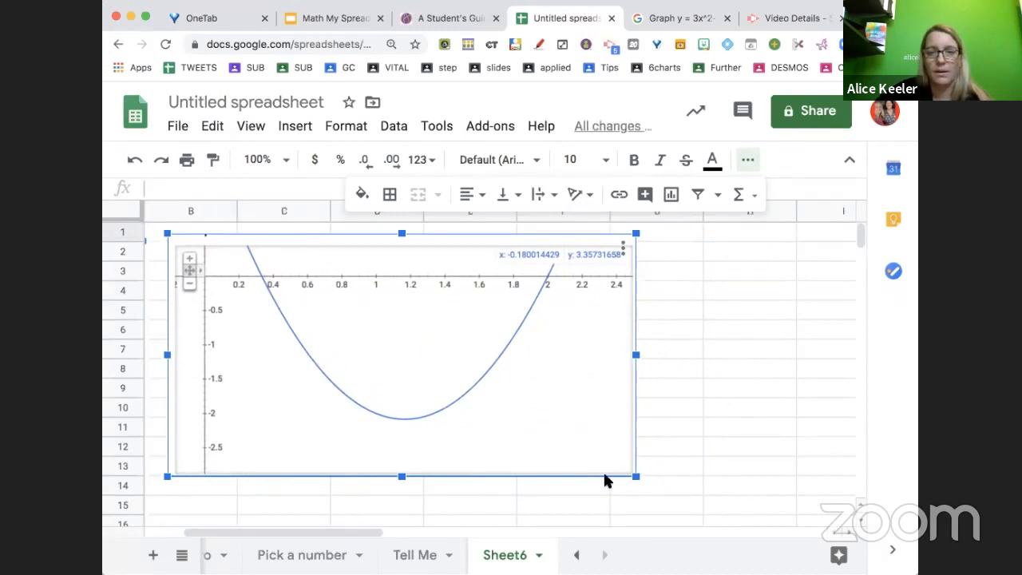
click(665, 453)
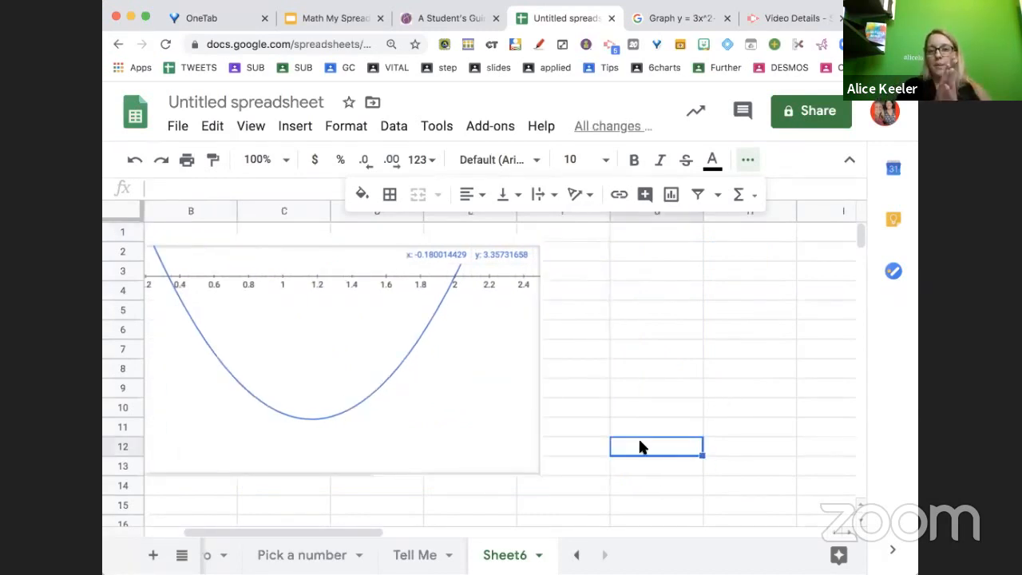
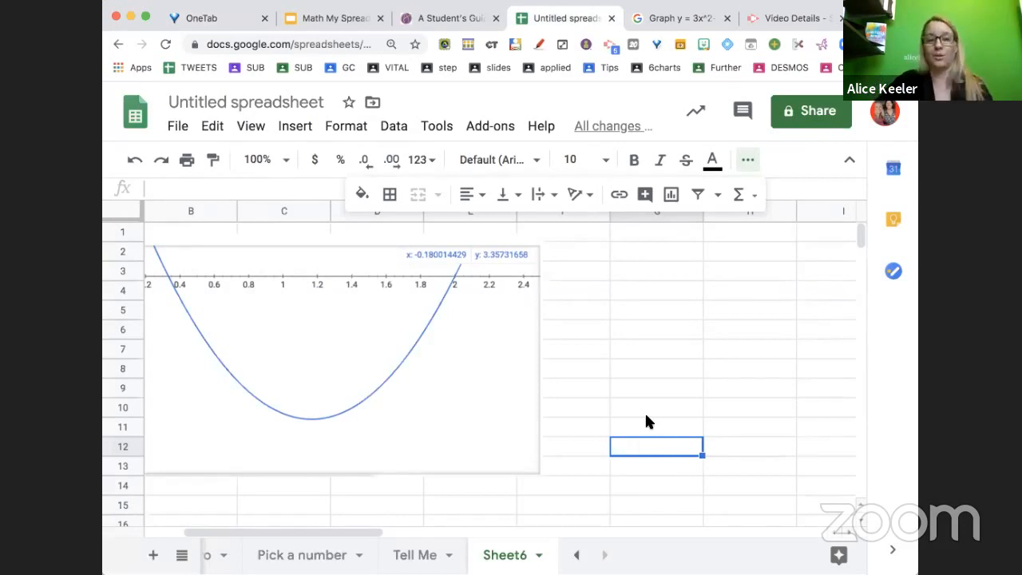
Widen column G on the new sheet beside the graph image
click(657, 252)
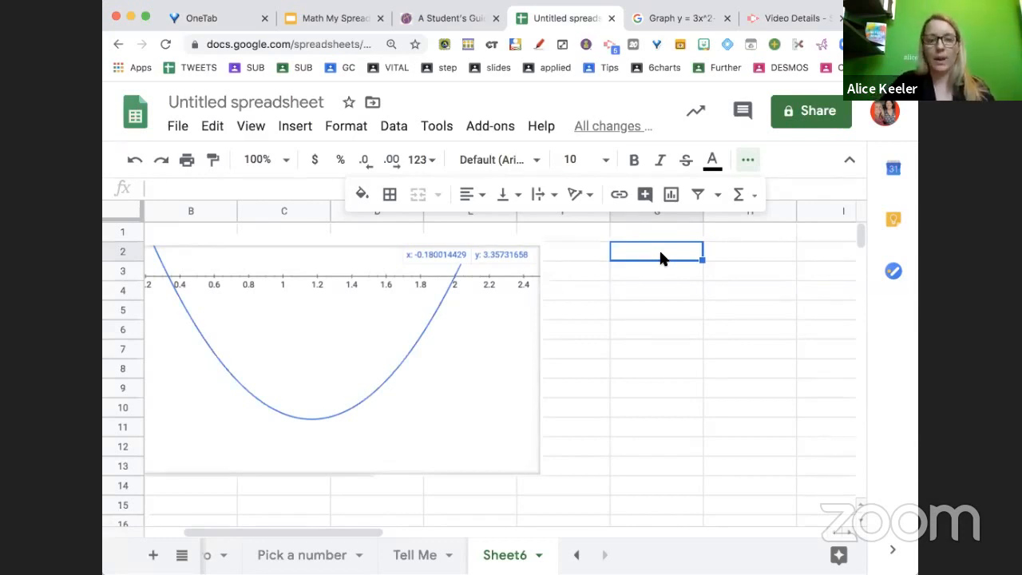
click(749, 157)
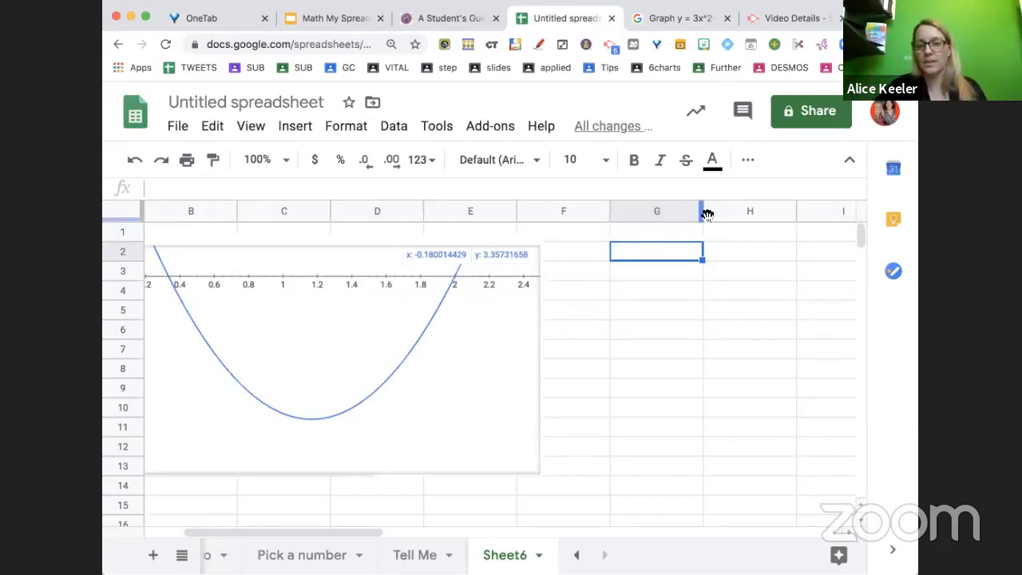
drag(701, 212, 834, 214)
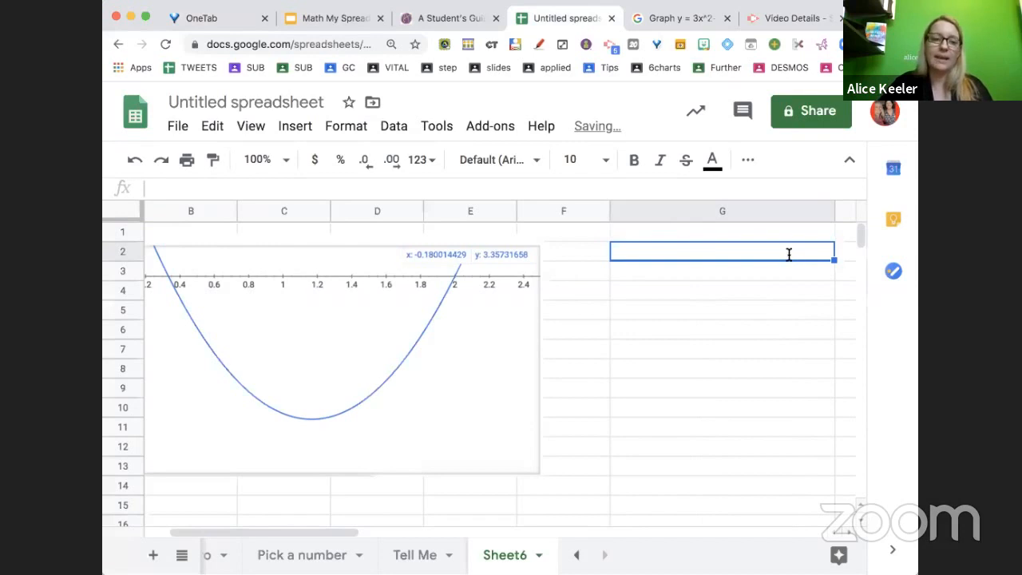
Enter the prompt 'List 5 properties of the parabola' in cell G2
text(List 5 pr)
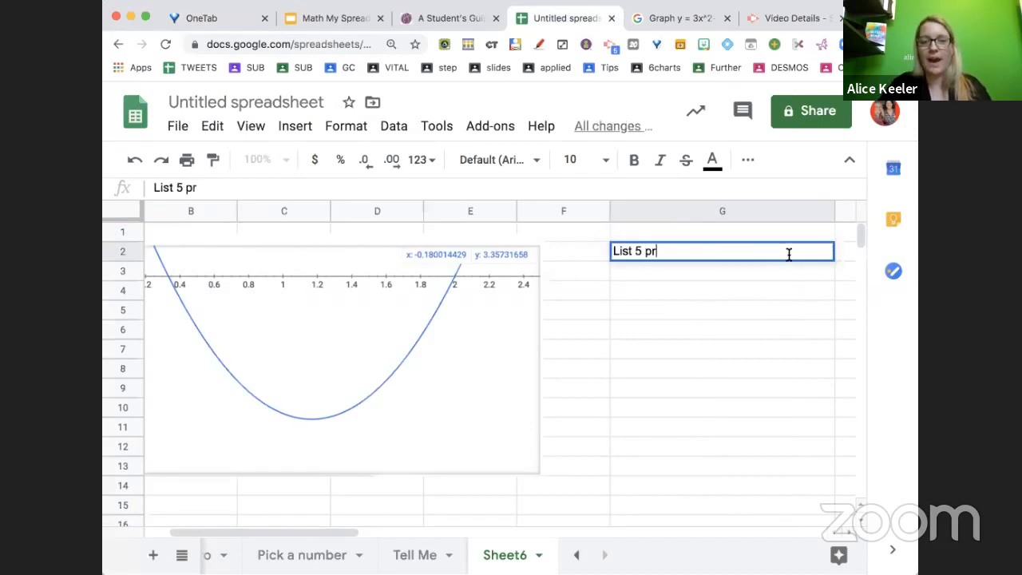
text(operitie)
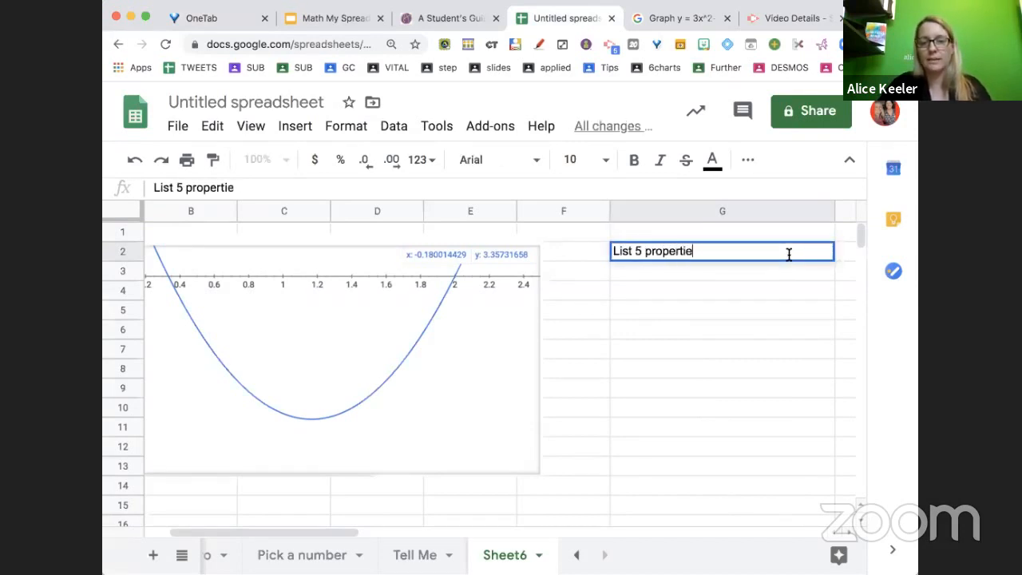
text(s of the parag)
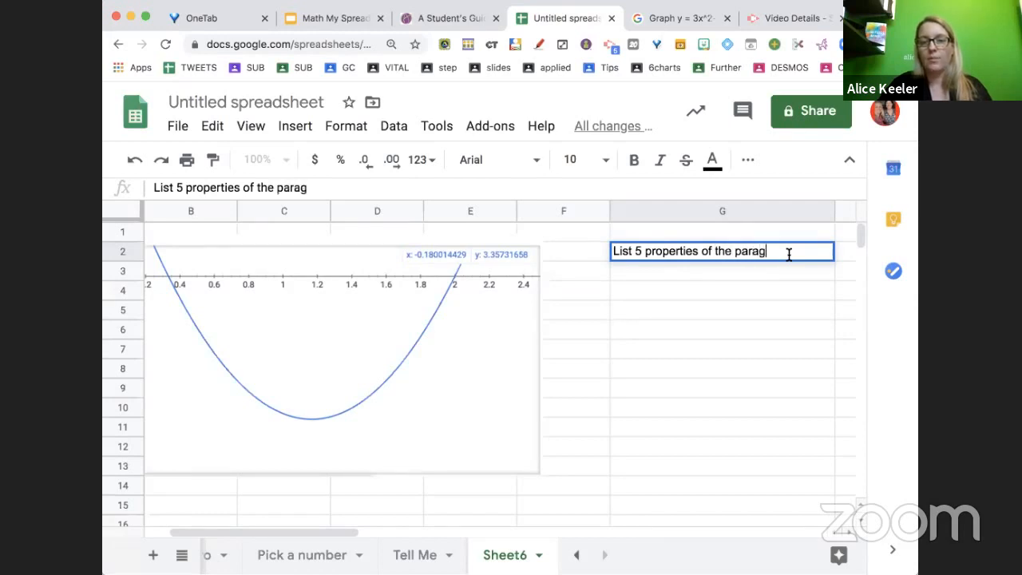
key(BackSpace)
text(bola)
key(Return)
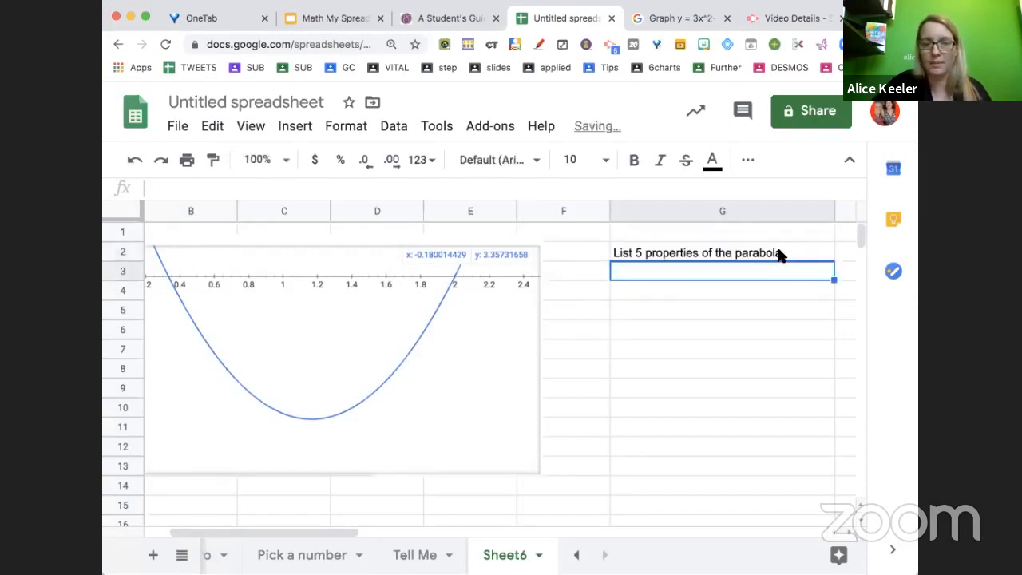
Fill the prompt cell G2 with a light blue background
click(746, 254)
click(745, 160)
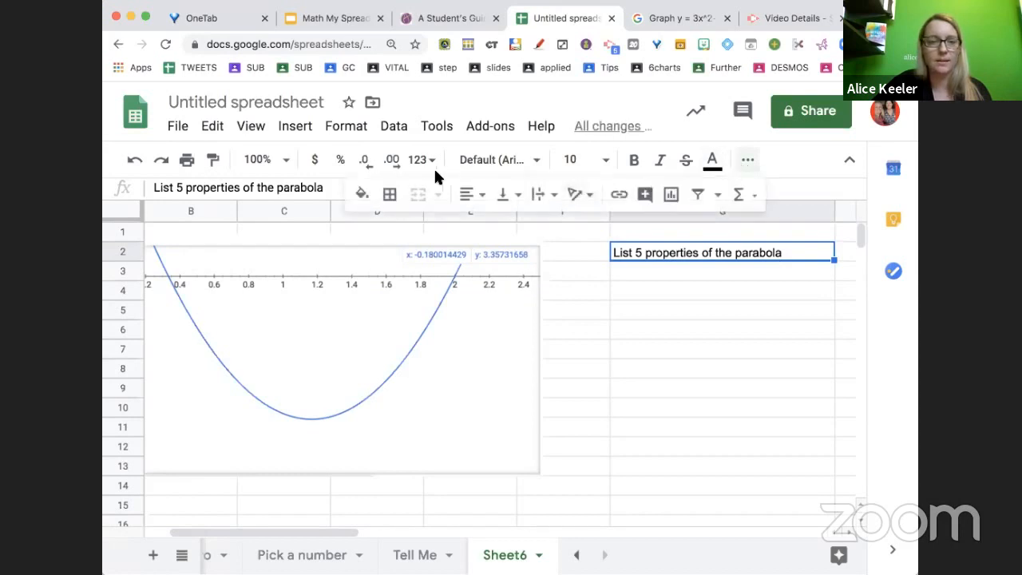
click(366, 196)
click(488, 305)
click(670, 328)
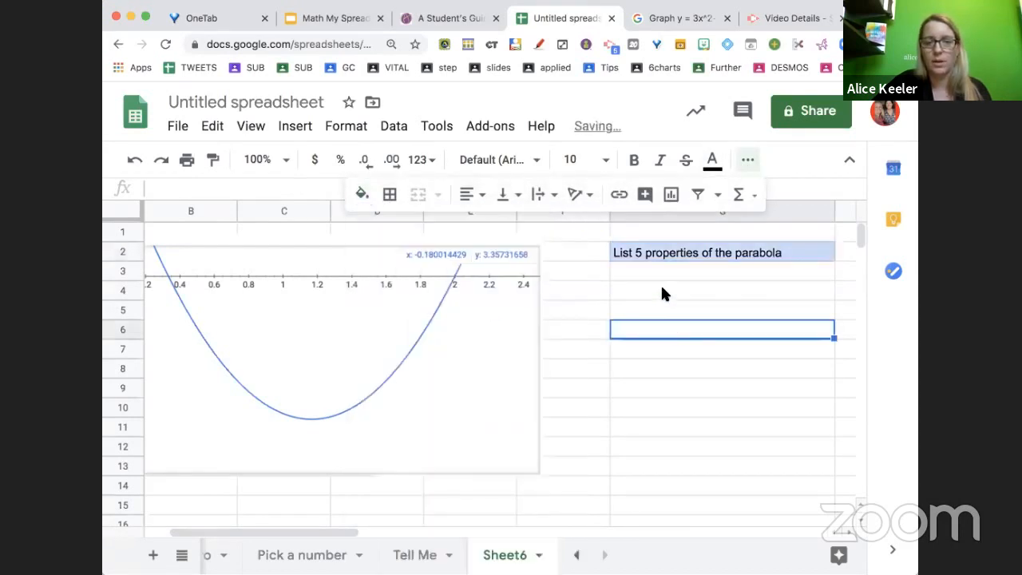
Fill the answer cells G3 to G7 with a light yellow background
drag(656, 271, 657, 349)
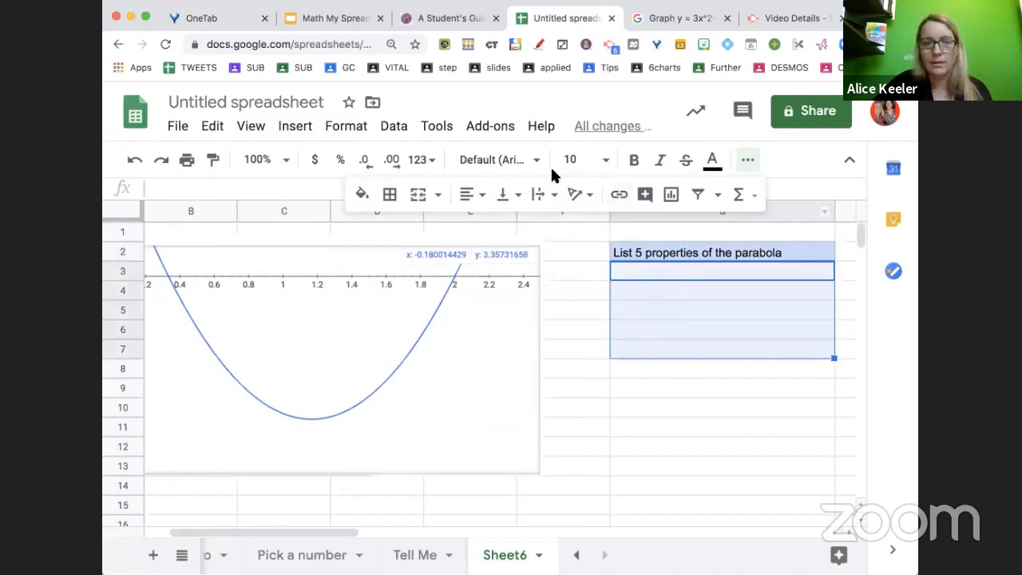
click(362, 196)
click(432, 301)
click(656, 407)
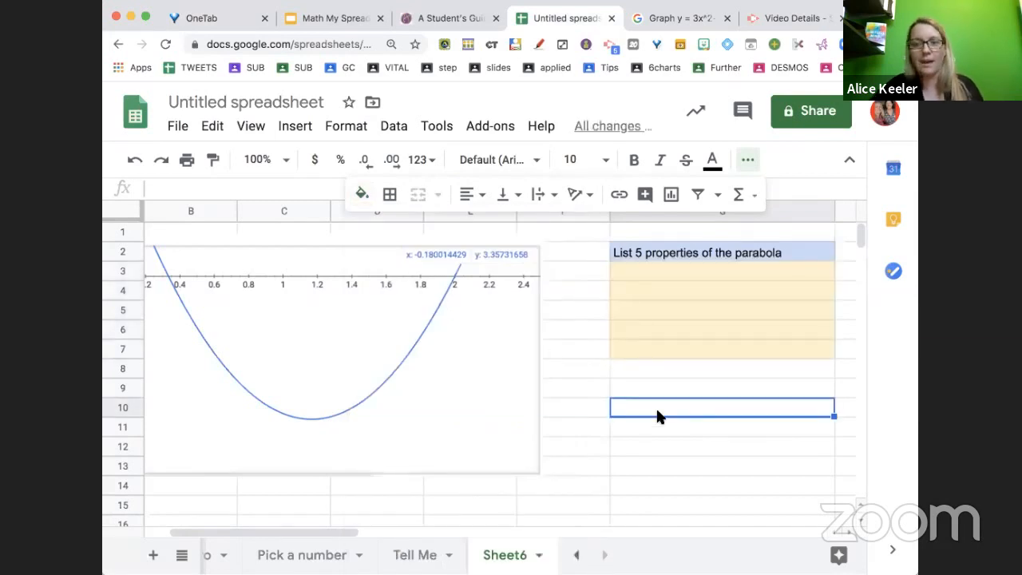
Enter 1 and 2 in cells F3 and F4
click(593, 276)
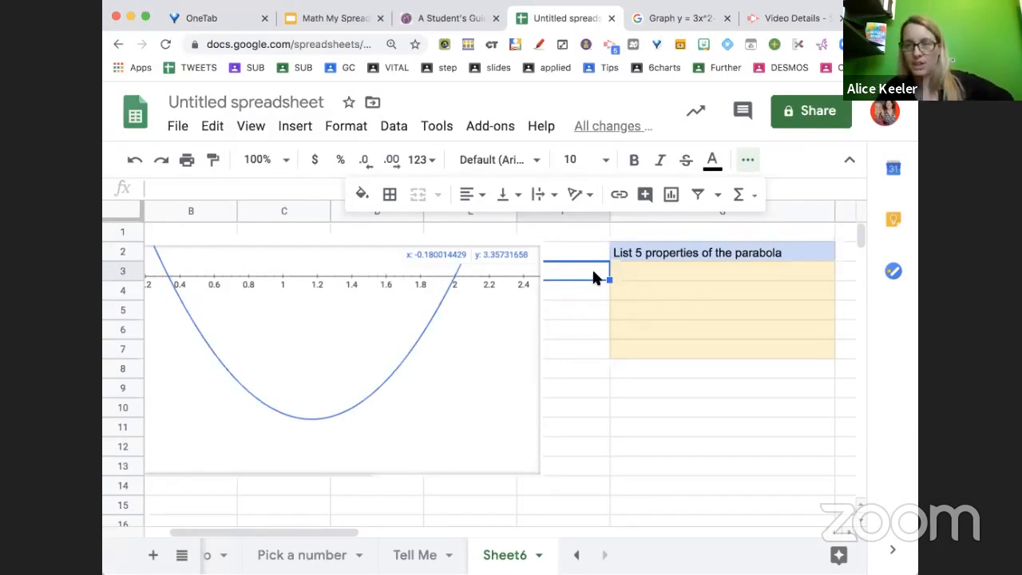
text(1)
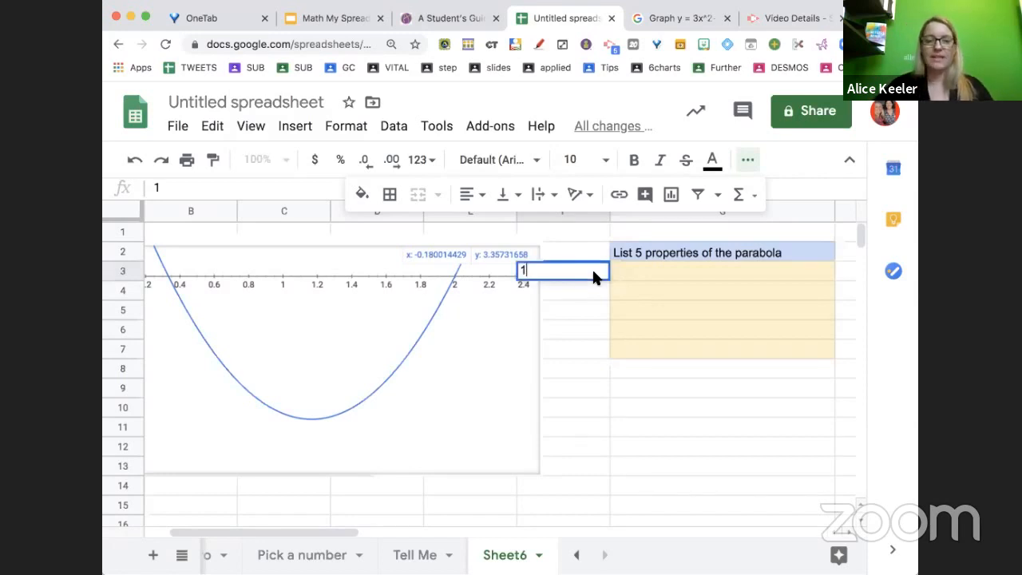
key(Return)
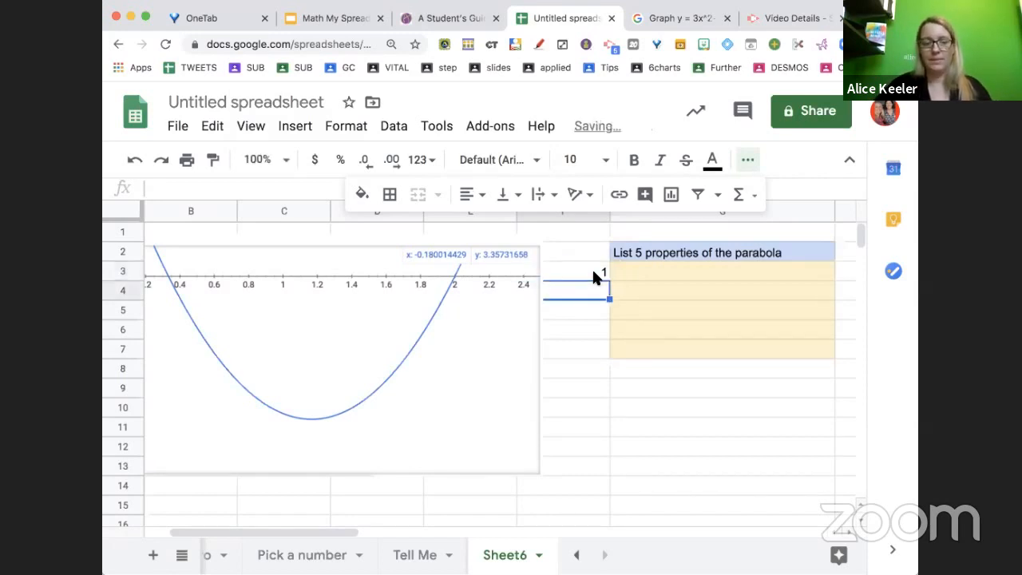
text(2)
key(Return)
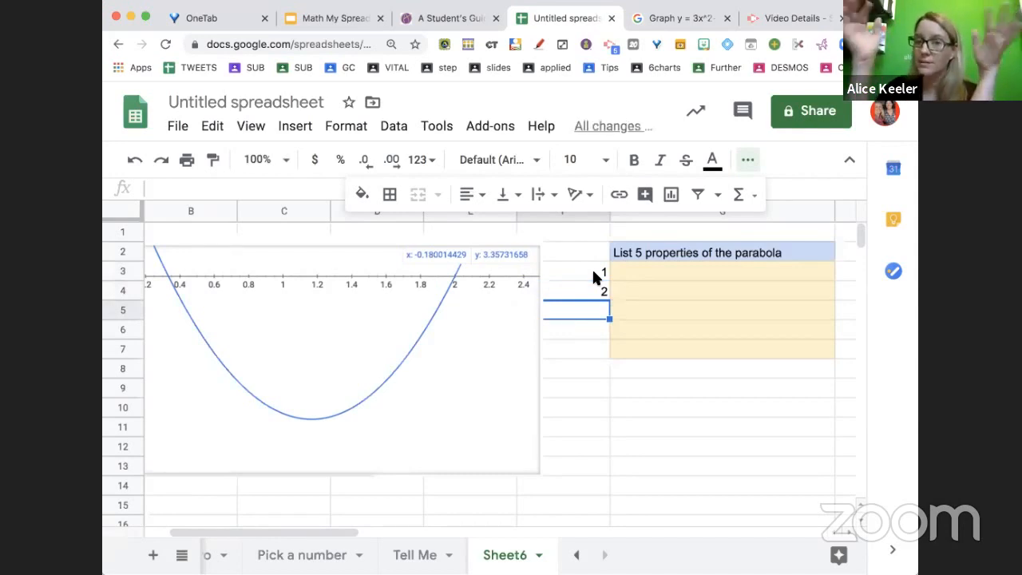
Try autofilling the number series down column F, then delete the overfilled values
drag(587, 275, 587, 290)
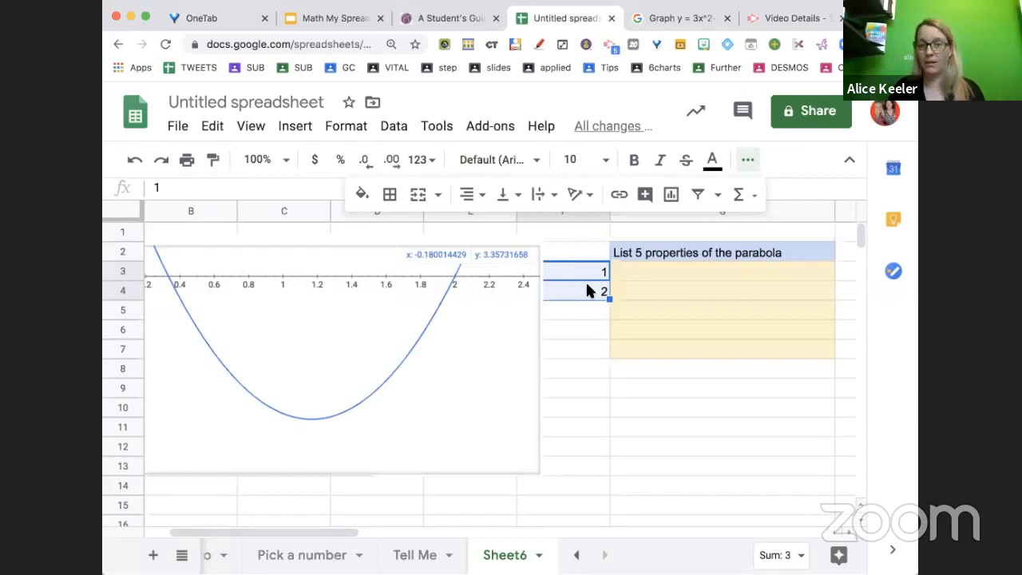
key(super+equal)
key(super+equal)
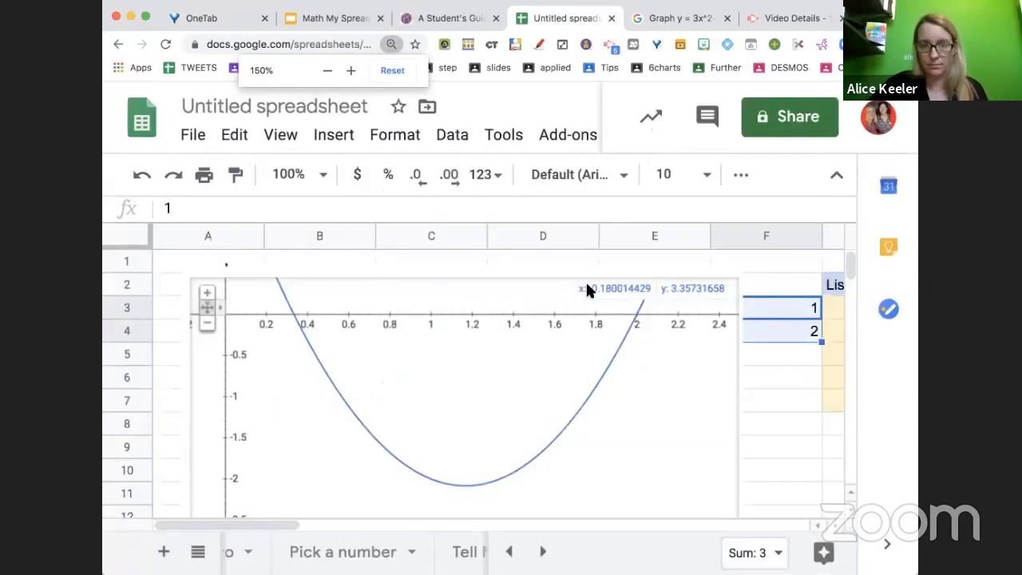
scroll(675, 312, right, 3)
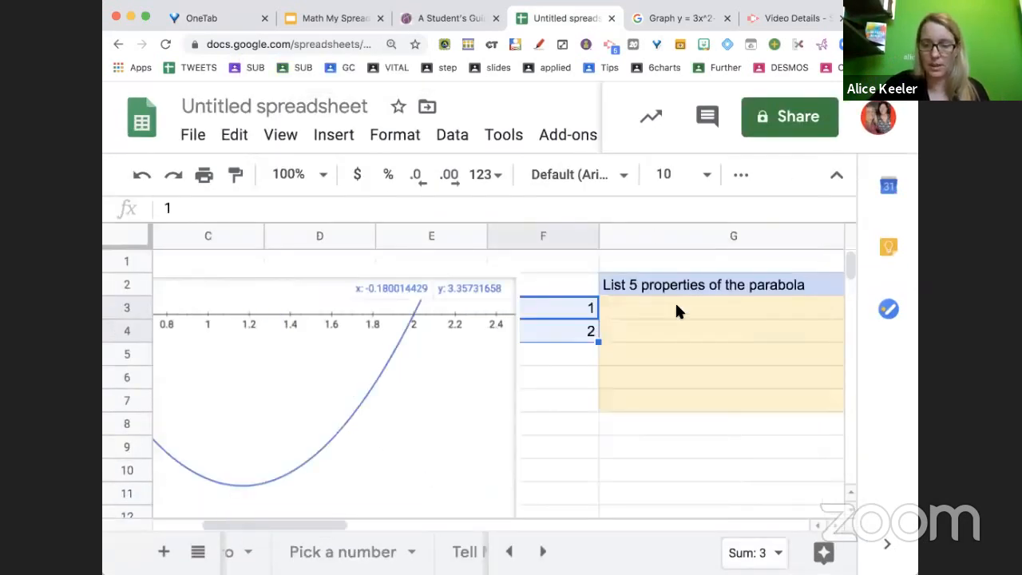
key(super+equal)
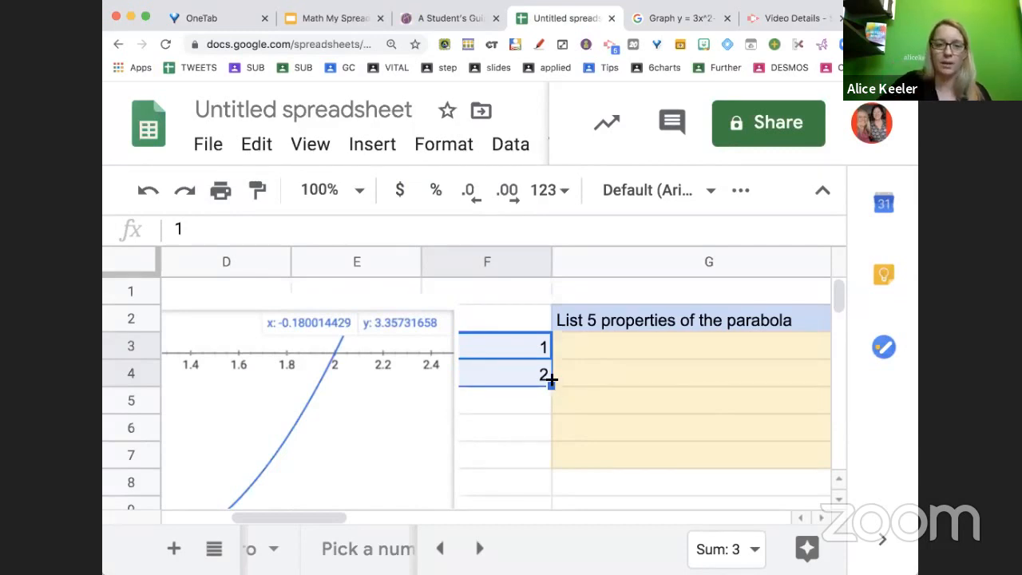
scroll(551, 385, down, 1)
drag(552, 358, 550, 457)
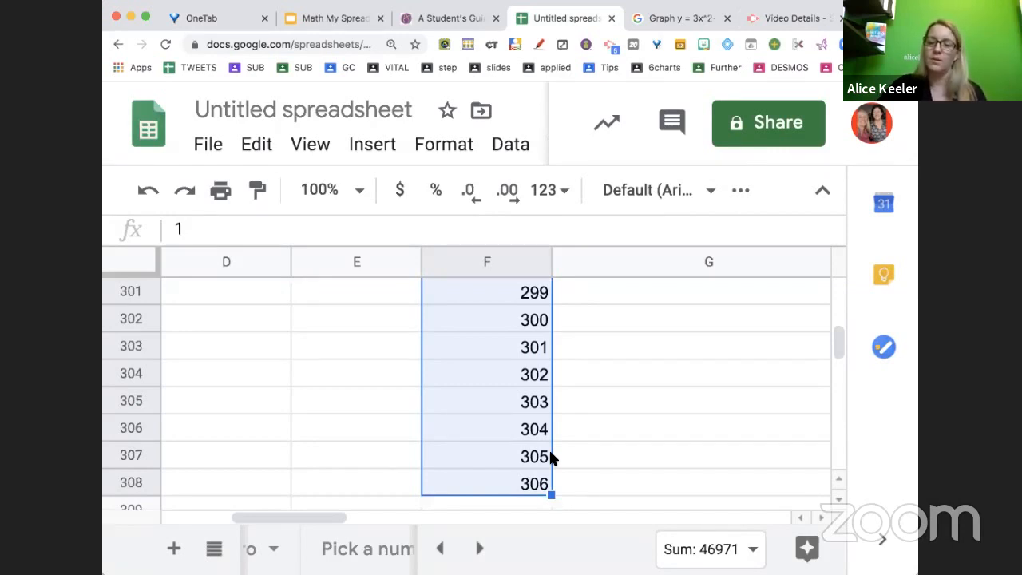
key(Delete)
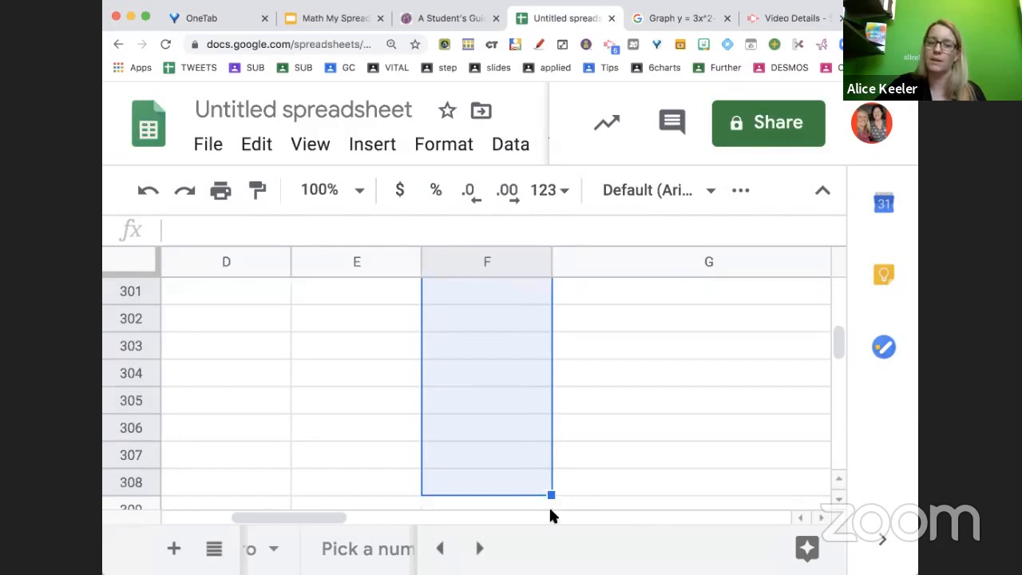
Number cells F3 to F7 from 1 to 5 by entering 1 and 2 and autofilling
scroll(595, 427, up, 20)
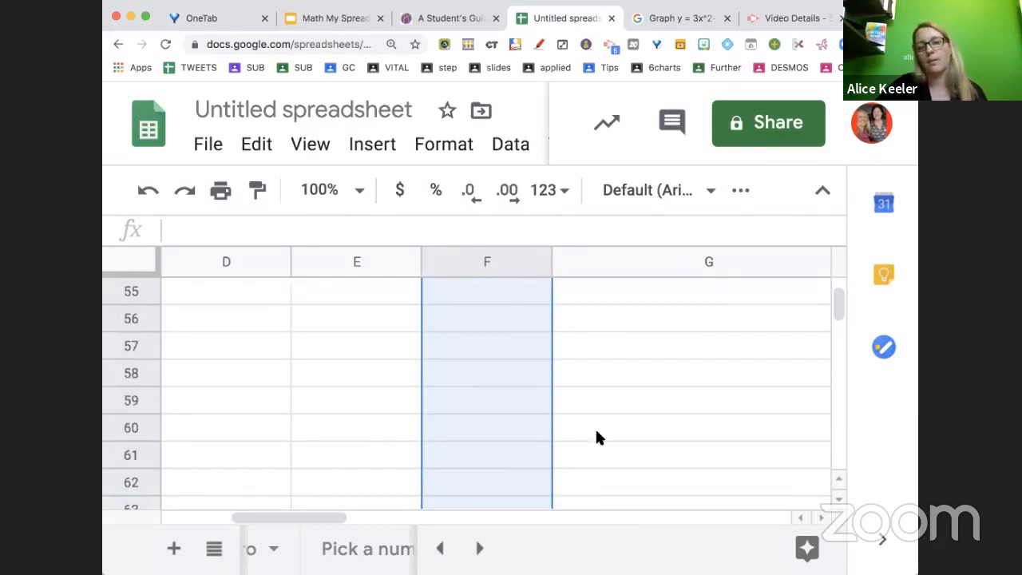
scroll(597, 437, up, 10)
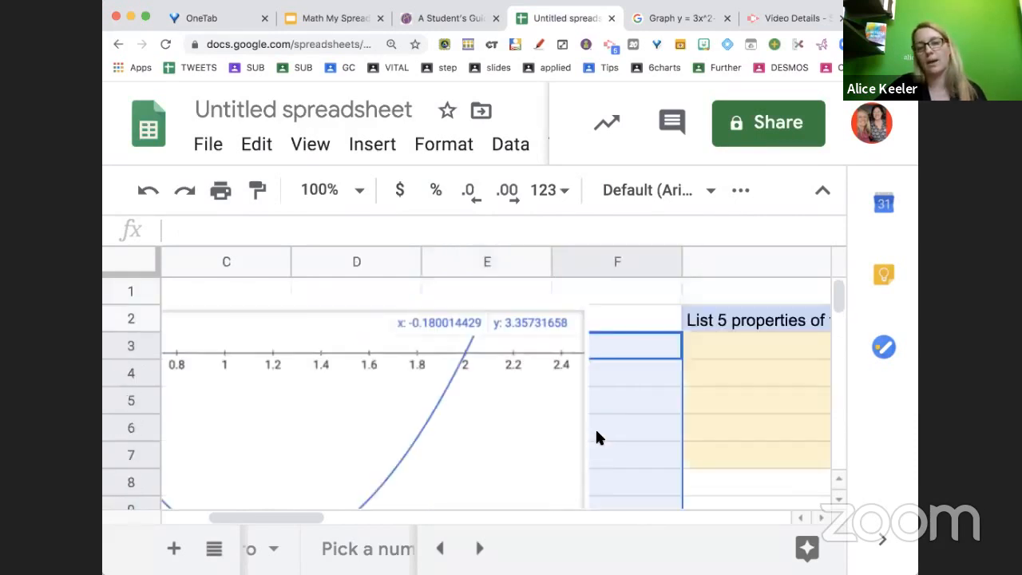
click(636, 348)
text(1)
key(Return)
text(2)
key(Return)
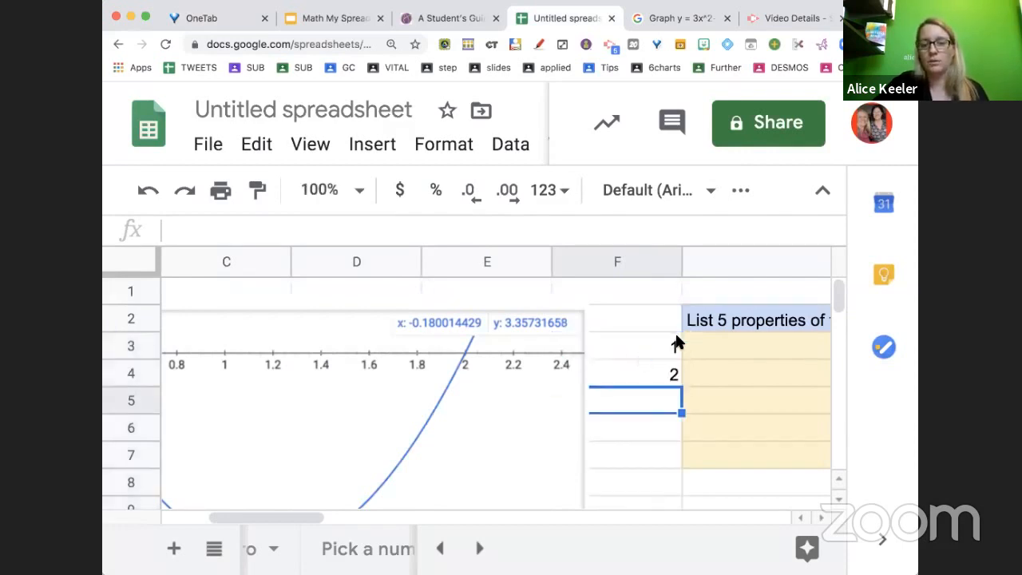
drag(675, 340, 678, 467)
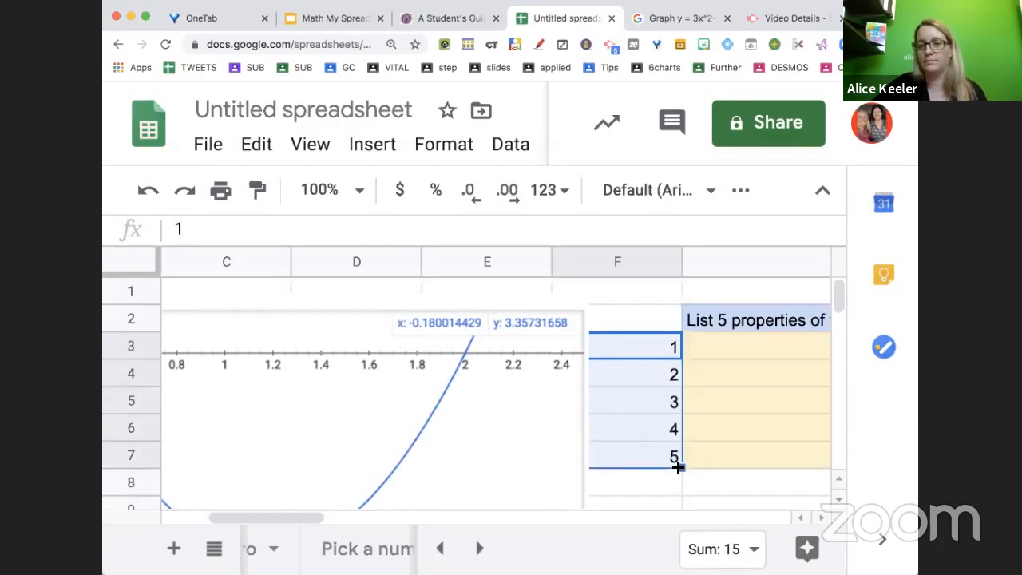
Step through the yellow answer cells G3 to G7 beside the numbers
scroll(678, 463, right, 5)
click(611, 347)
click(612, 372)
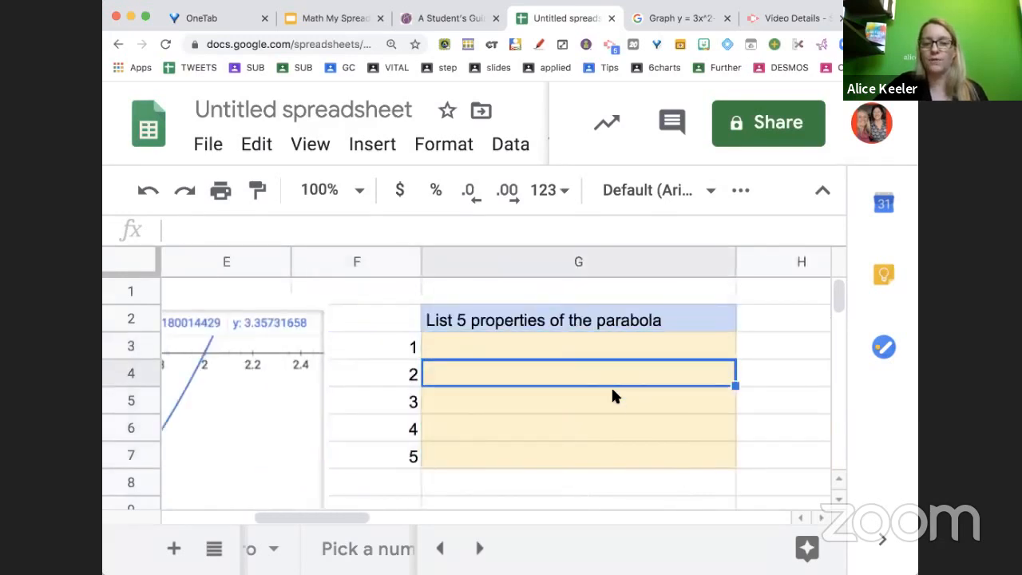
click(612, 392)
click(611, 425)
click(611, 445)
scroll(612, 452, right, 5)
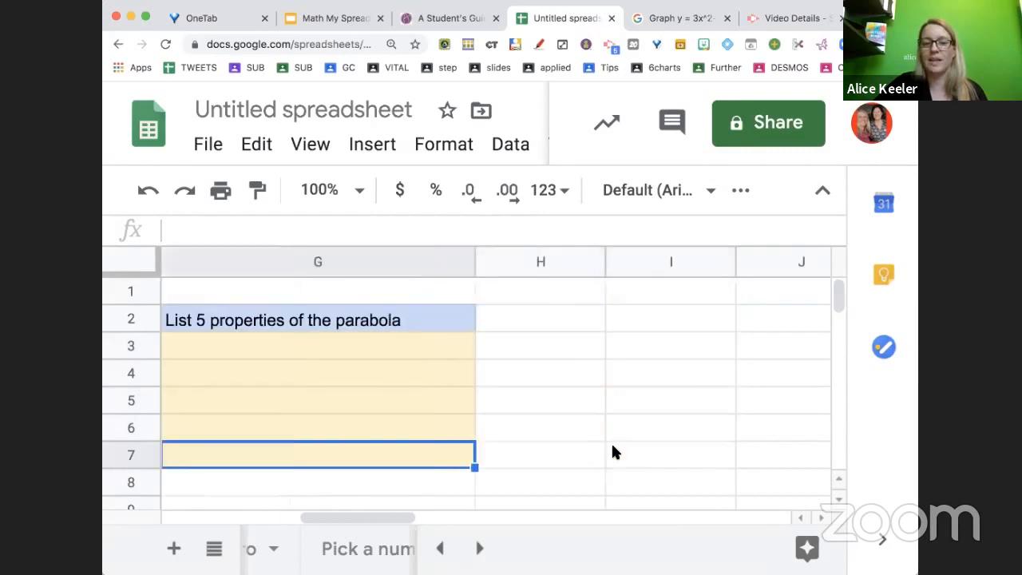
Widen column H and fill cells H2 to H7 with a light purple background
drag(608, 264, 745, 280)
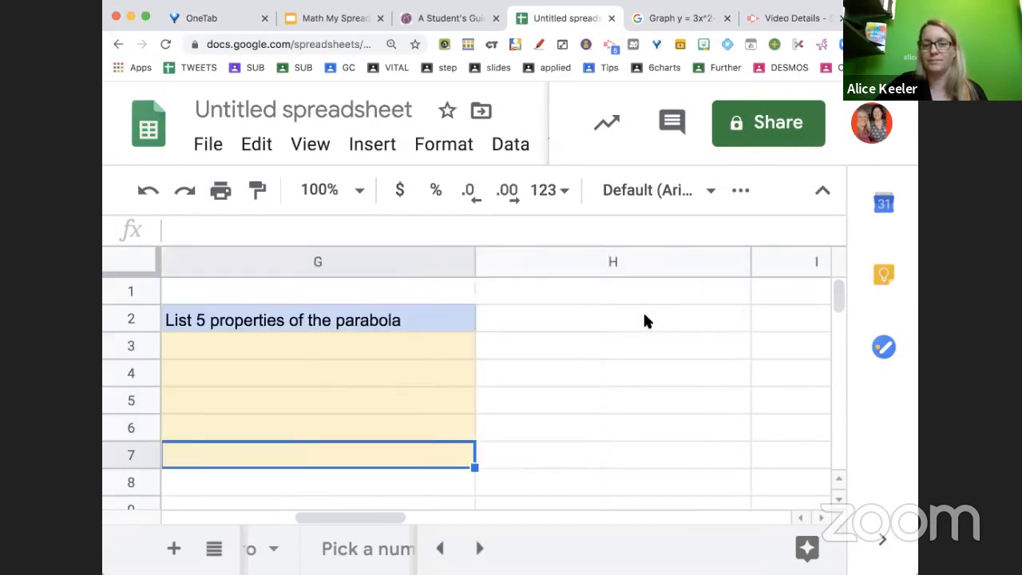
drag(643, 319, 641, 458)
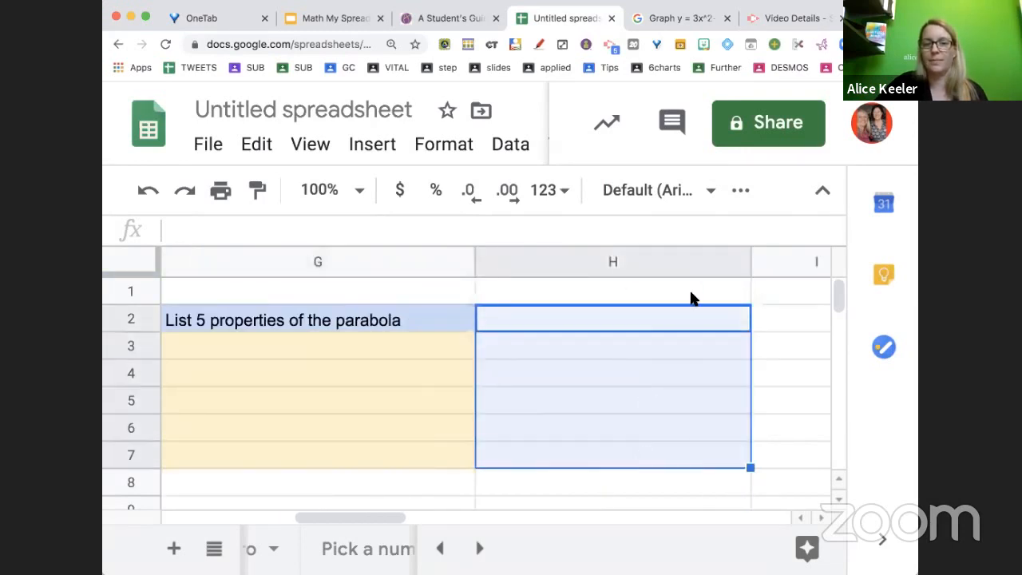
click(741, 191)
click(394, 241)
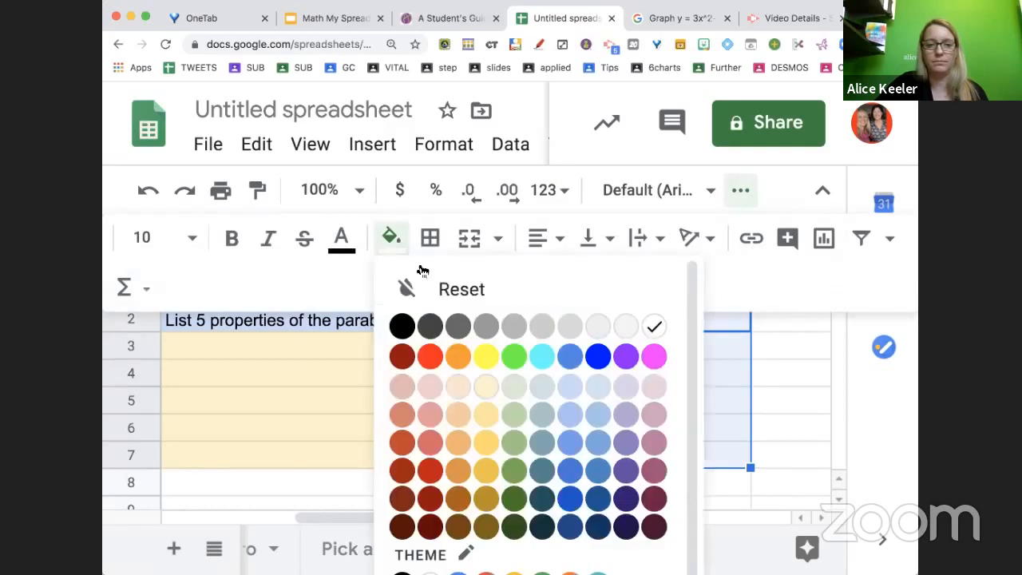
click(631, 399)
click(781, 404)
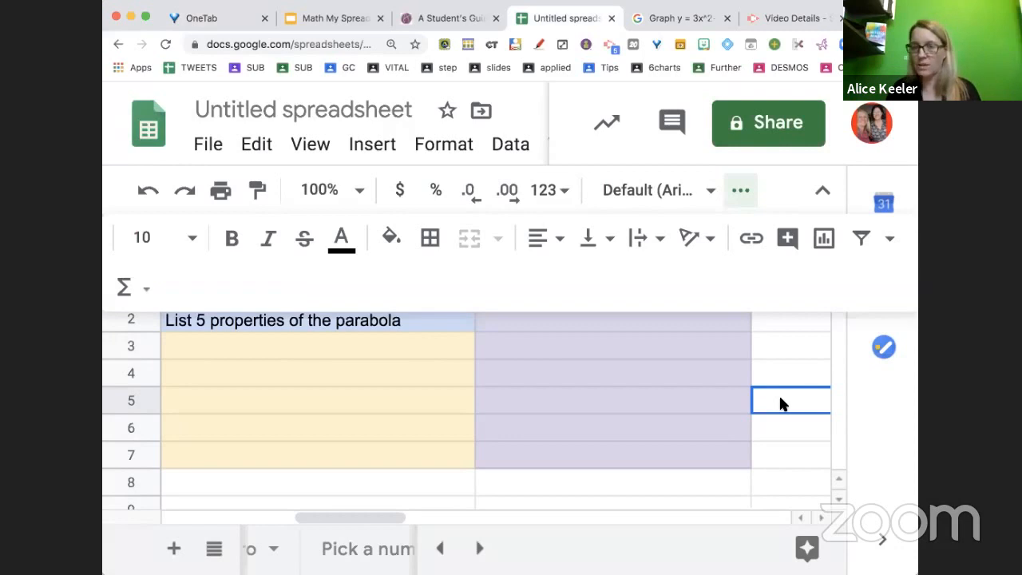
click(743, 188)
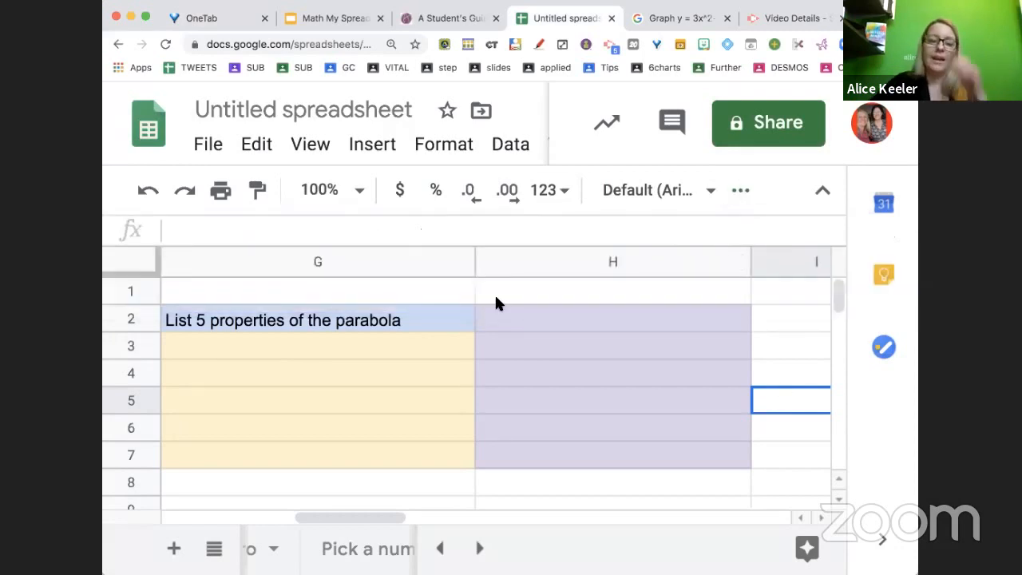
Enter 'What is this called?' in feedback cell H3
scroll(495, 302, left, 3)
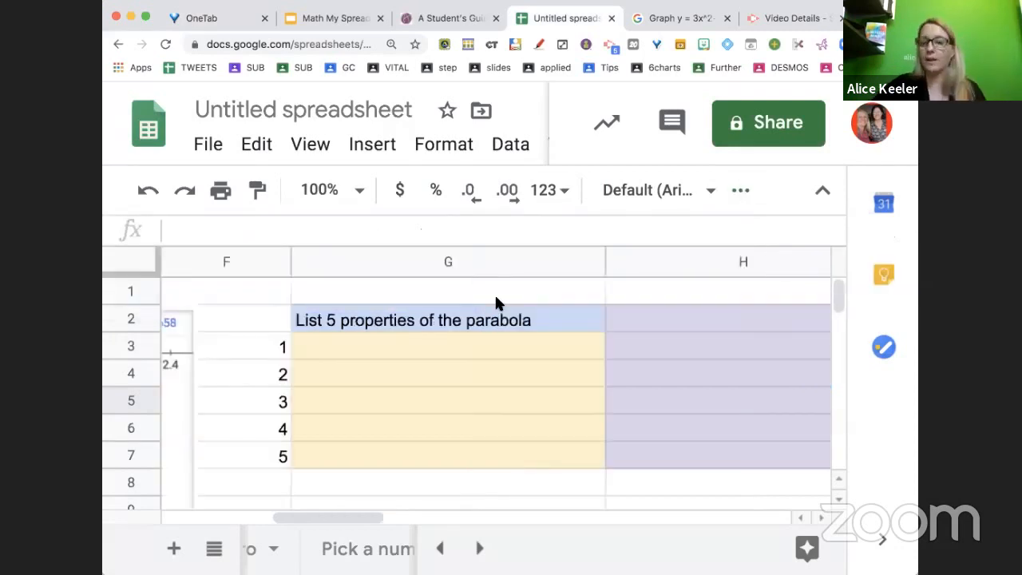
click(631, 356)
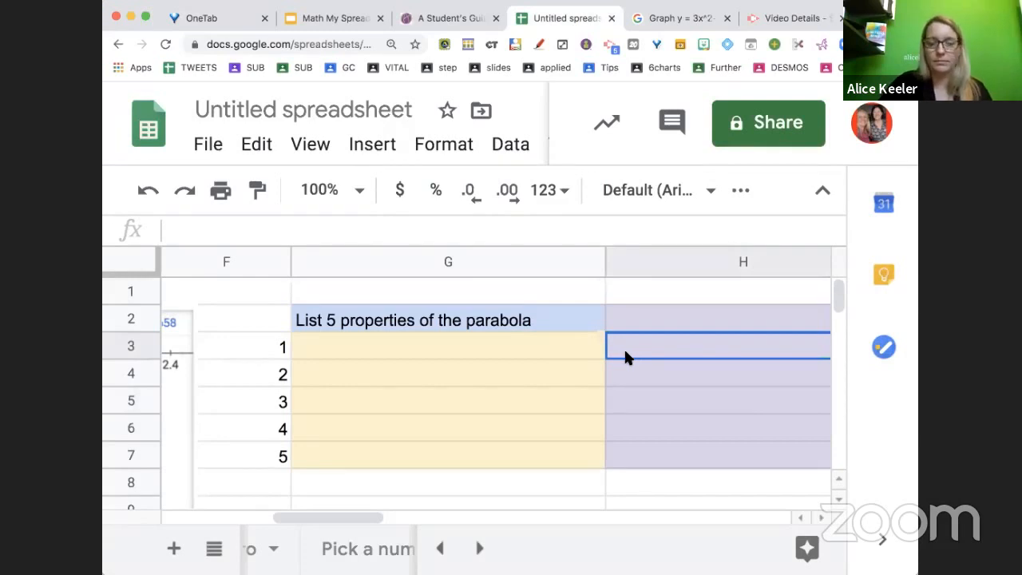
text(What is this called)
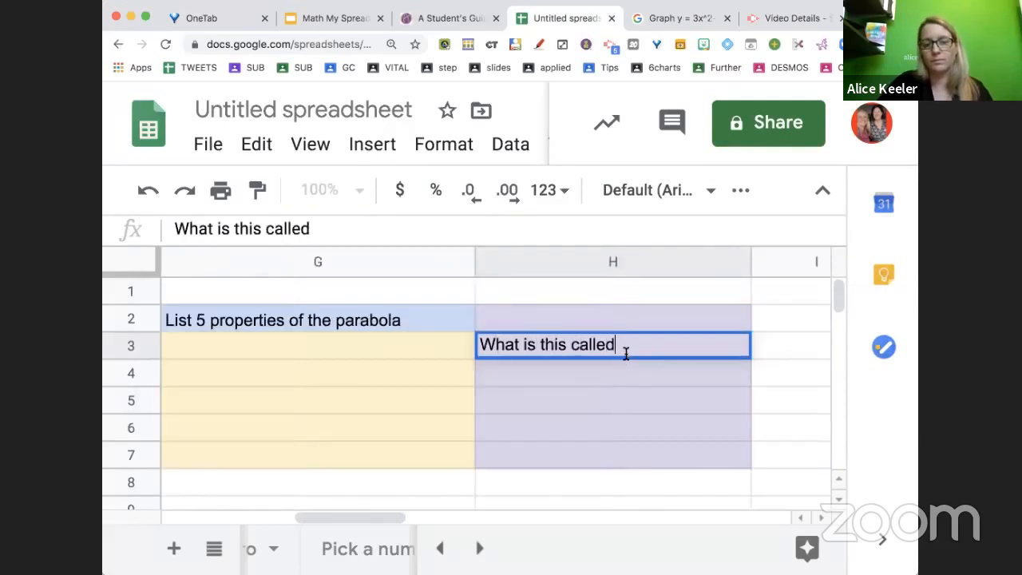
text(?)
key(Return)
Enter 'The bottom is down there' as the first answer in cell G3
click(404, 337)
text(The b)
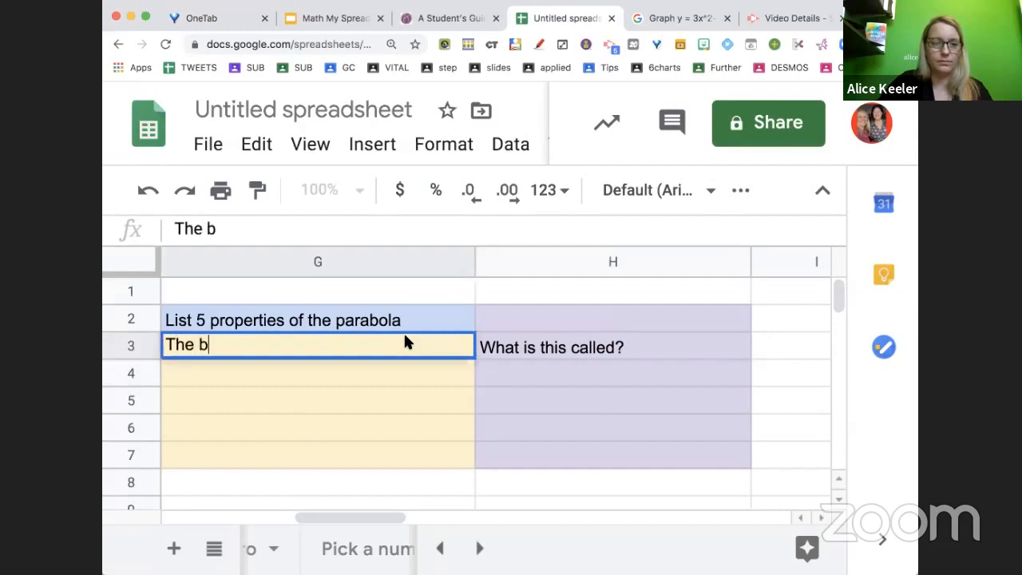
text(ottom is )
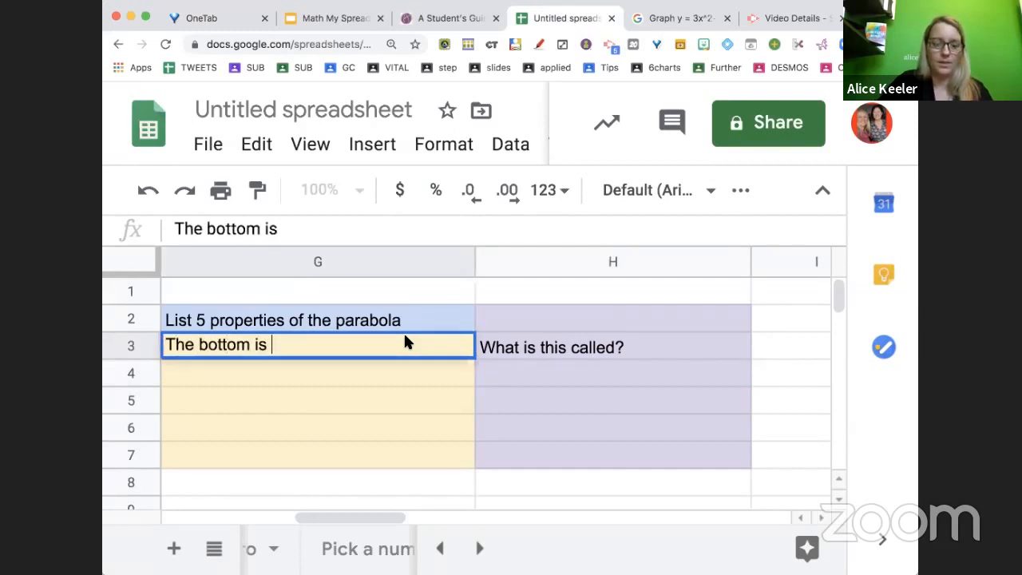
text(down ther)
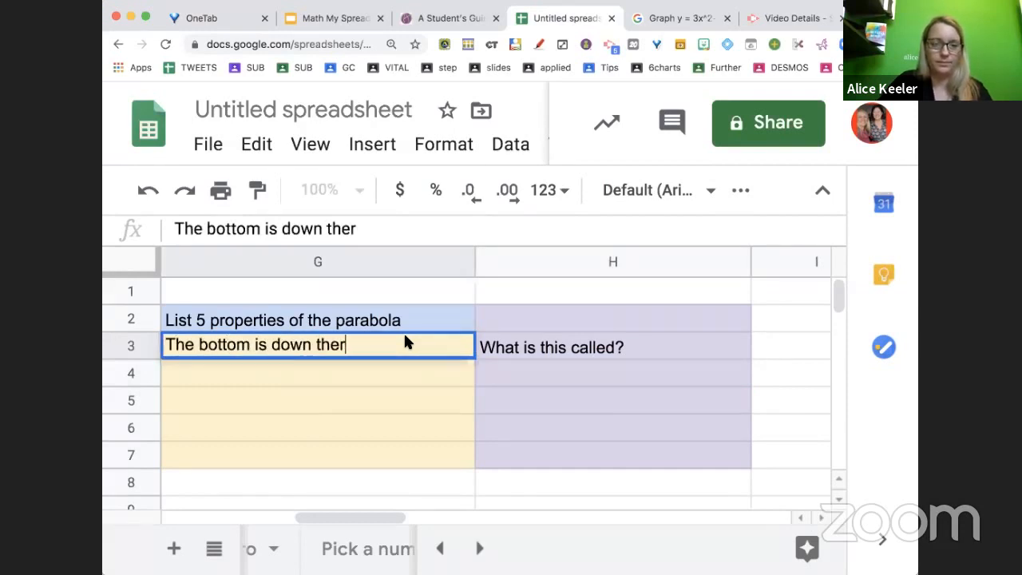
text(e)
key(Return)
Set the font of answer cells G3 to G7 to Happy Monkey
drag(388, 330, 392, 456)
click(386, 338)
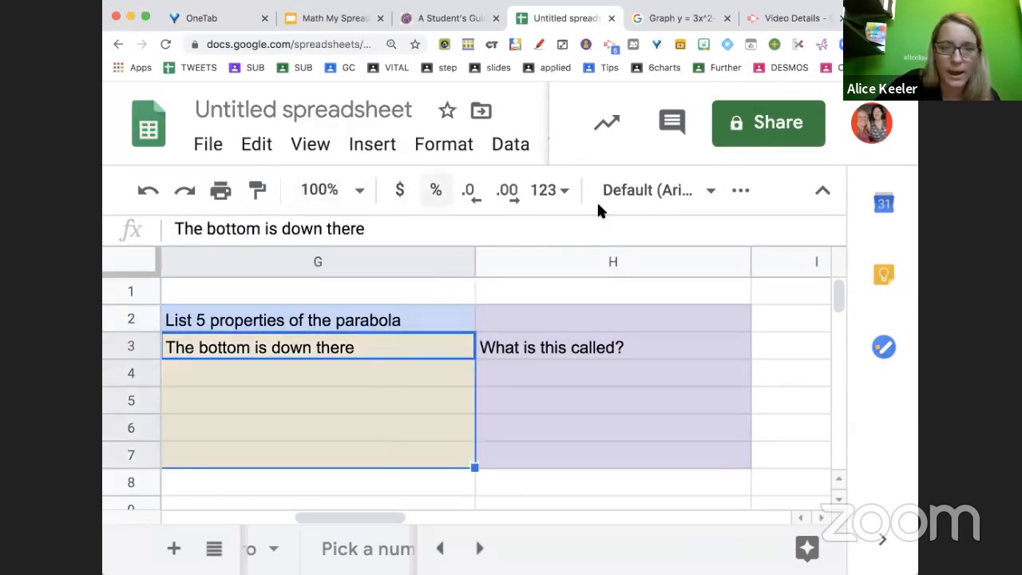
click(632, 198)
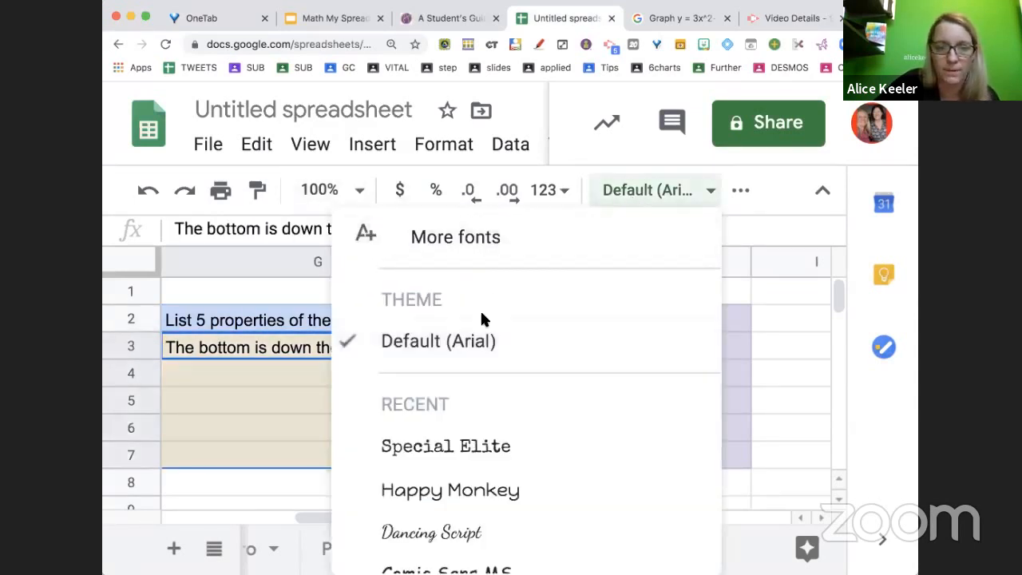
click(494, 485)
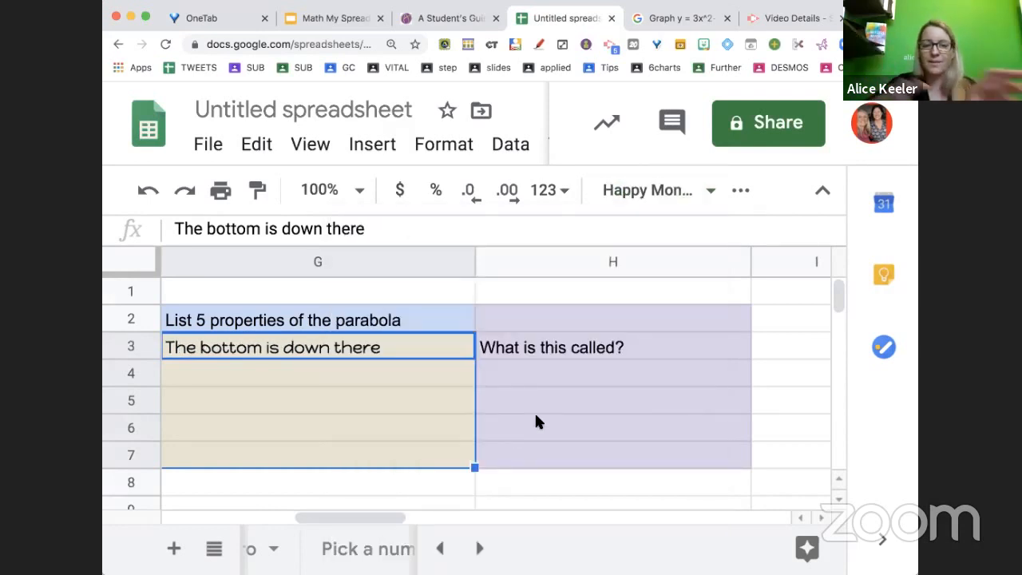
Set the font of feedback cells H3 to H7 to Special Elite
drag(537, 357, 538, 458)
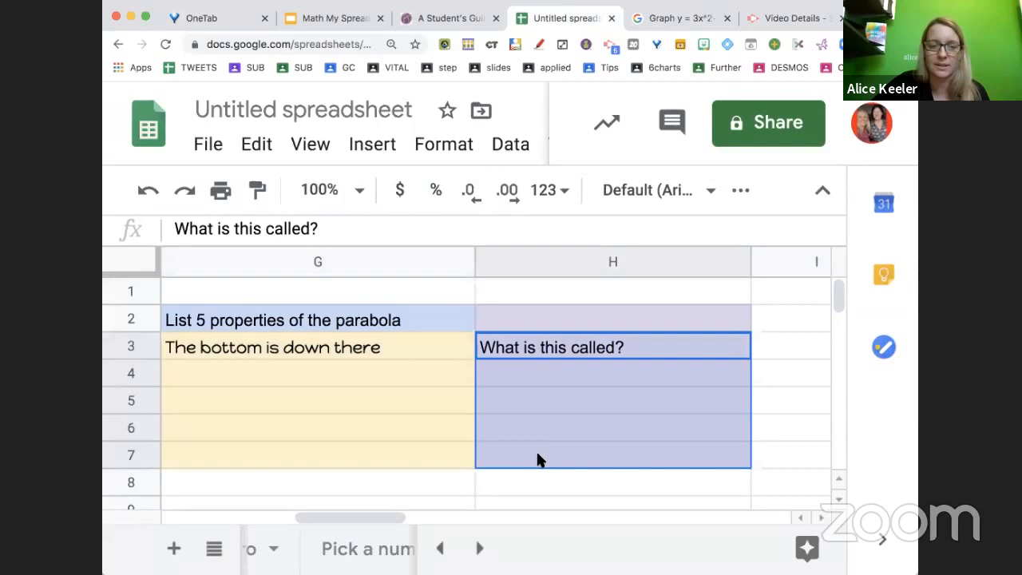
click(605, 190)
click(484, 486)
click(594, 429)
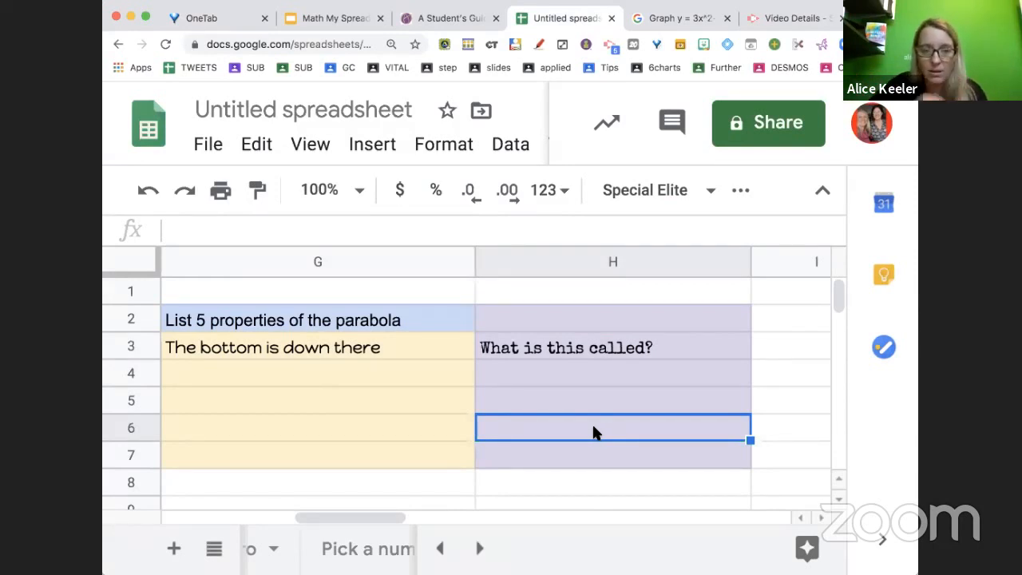
Add a comment 'Can you give the vocab word?' to cell H3
click(639, 351)
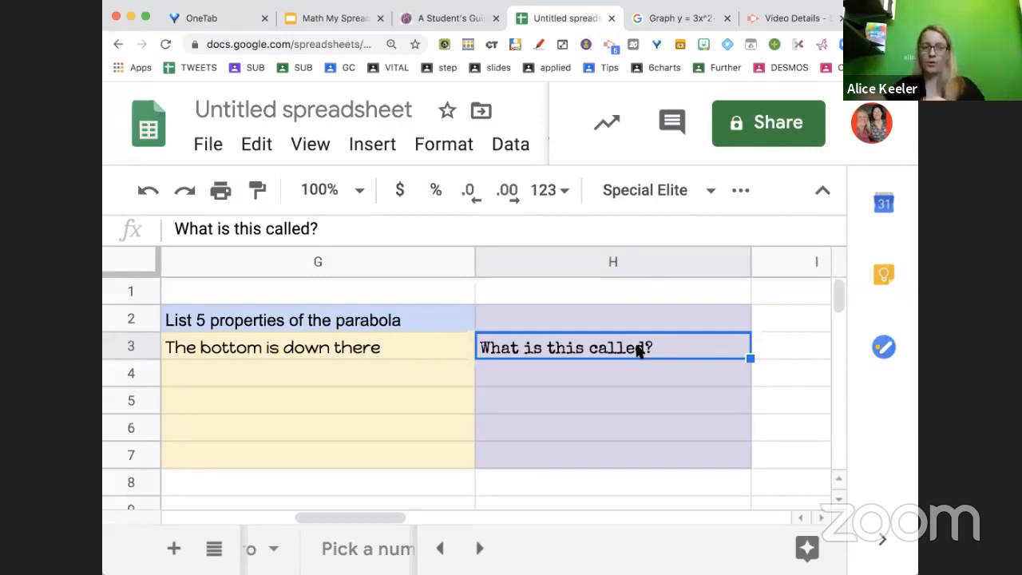
right_click(639, 351)
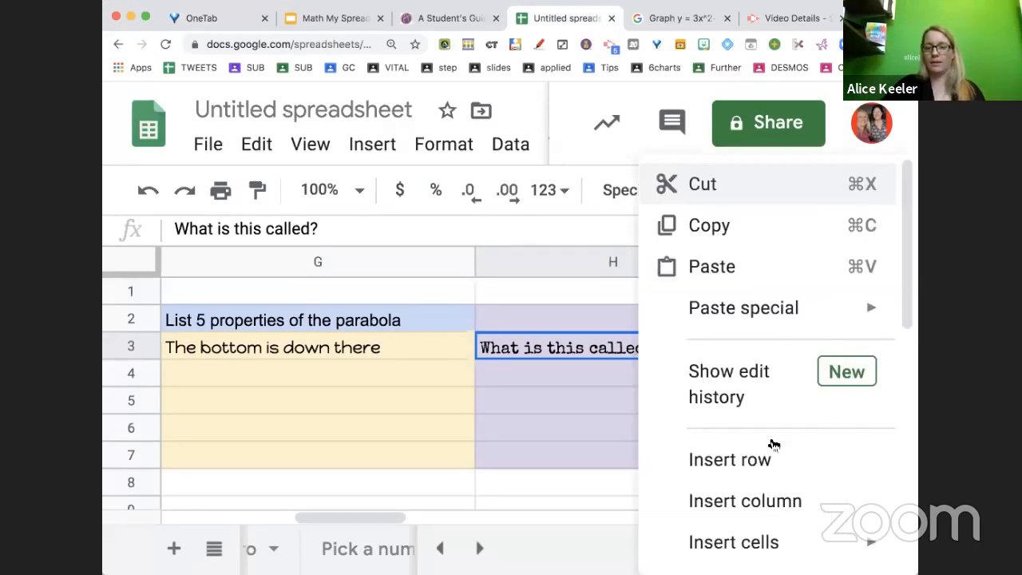
scroll(769, 445, down, 4)
scroll(771, 440, down, 2)
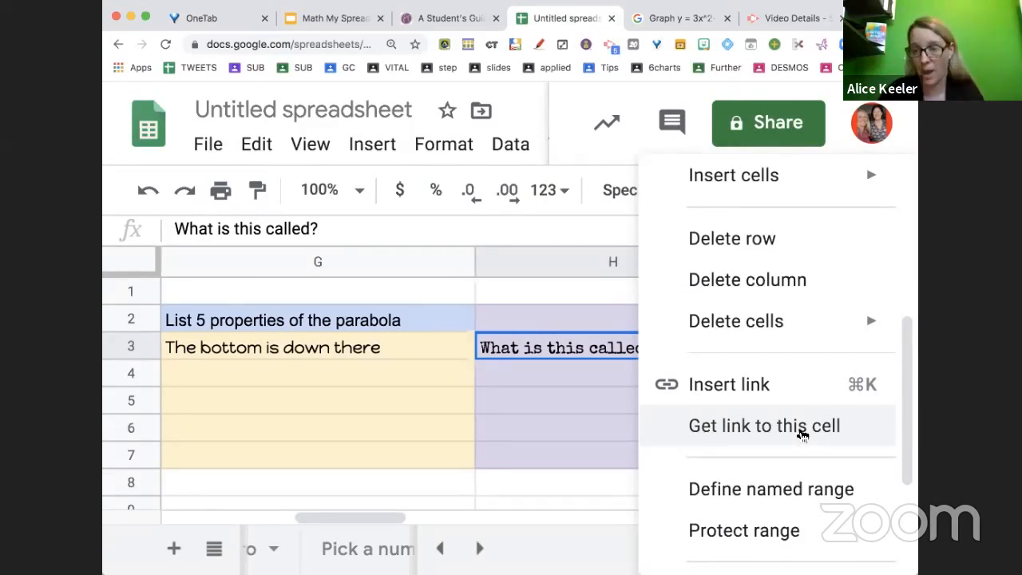
click(536, 354)
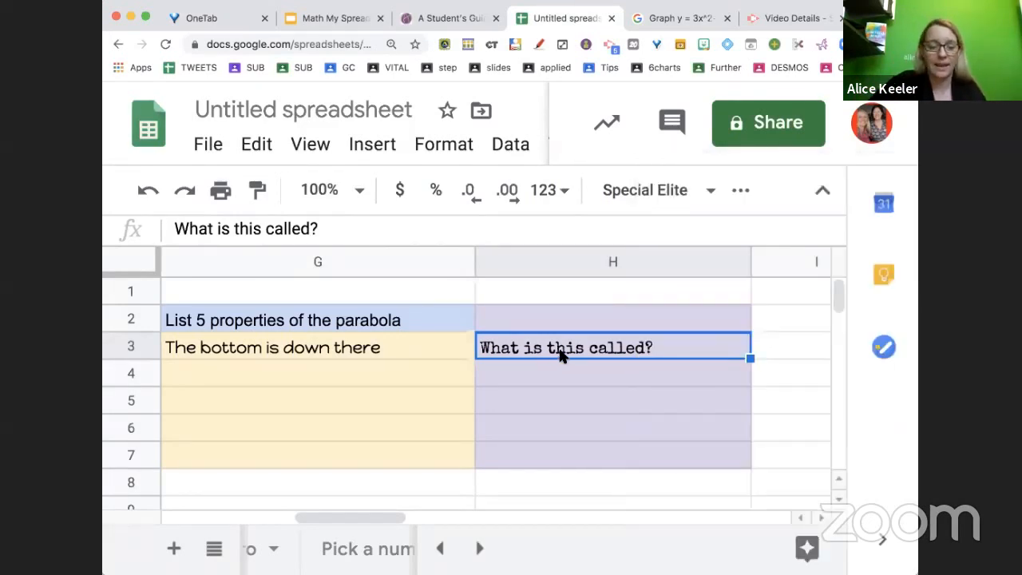
key(super+alt+m)
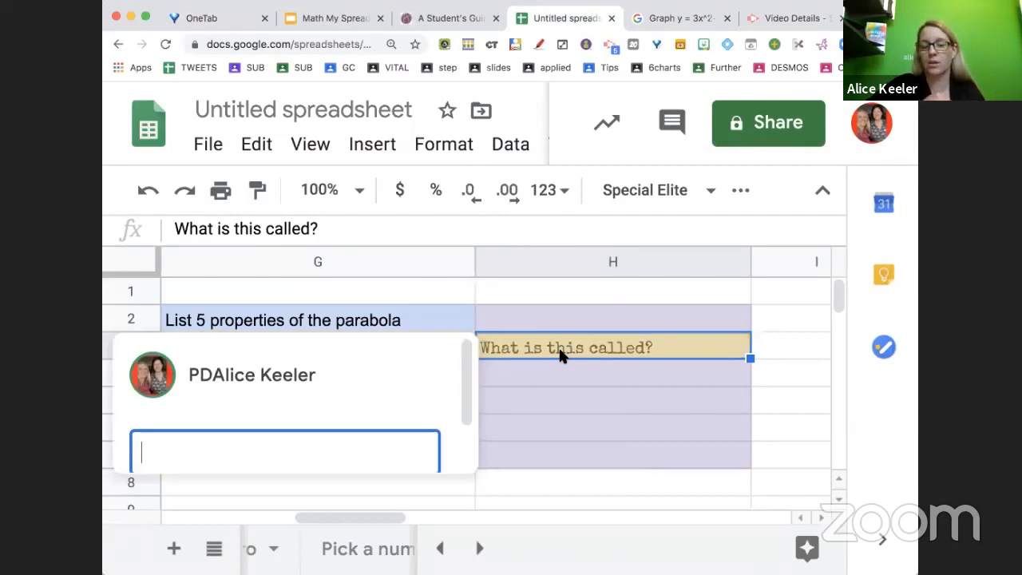
text(Can you)
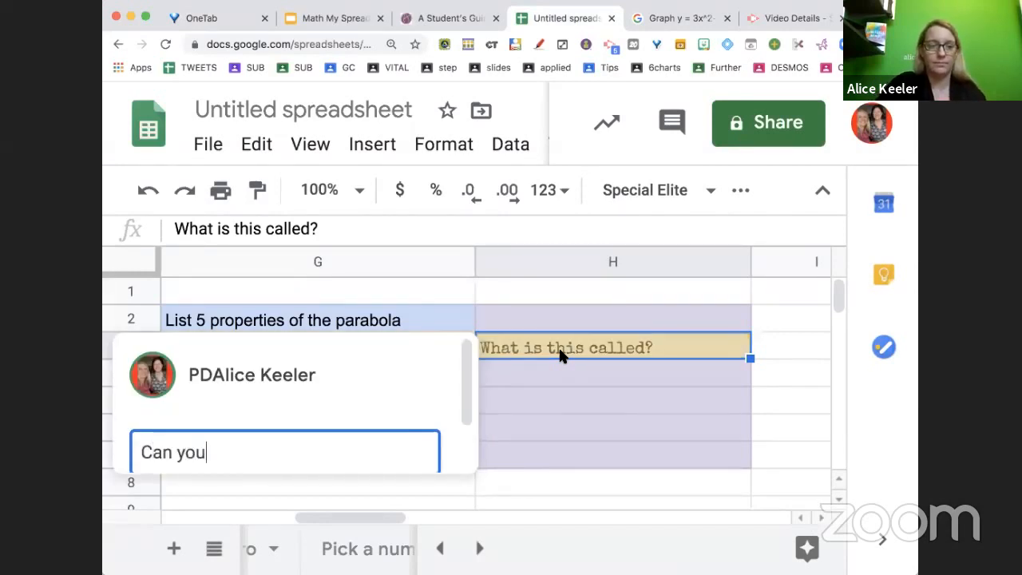
text( give the vocab word?)
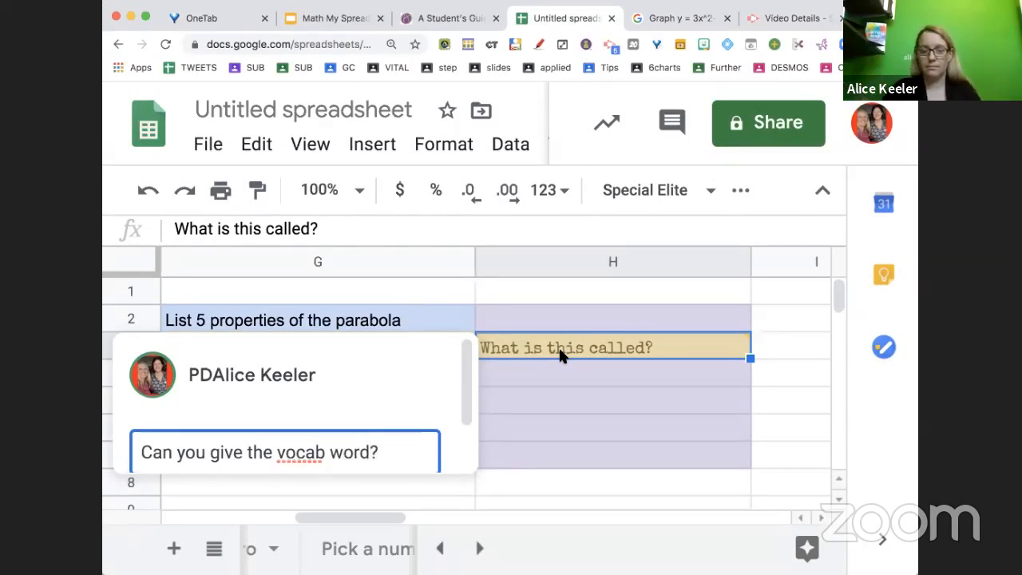
key(ctrl+Return)
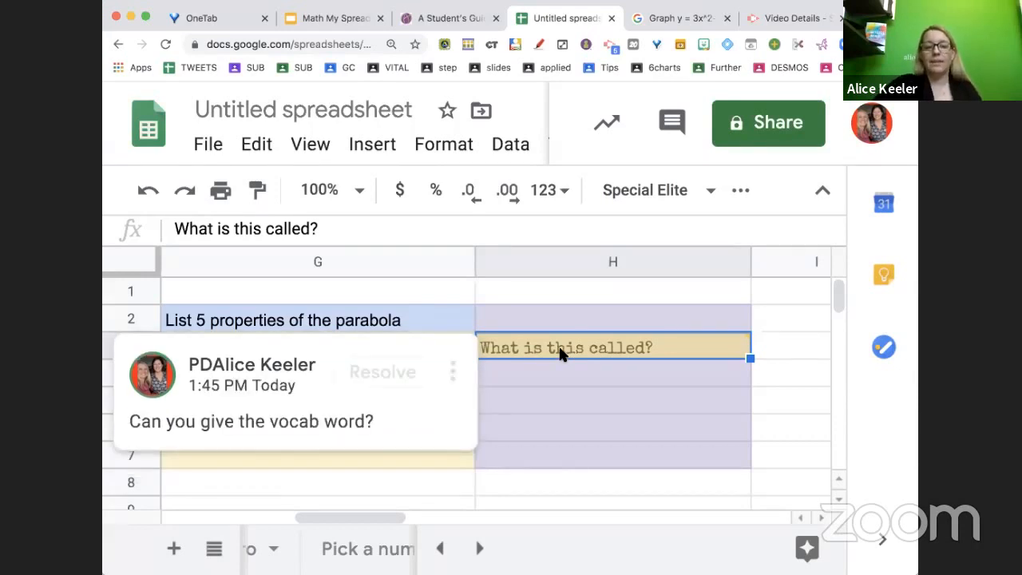
Add a comment 'This is blank can you fill it out?' to empty answer cell G4
key(ctrl+0)
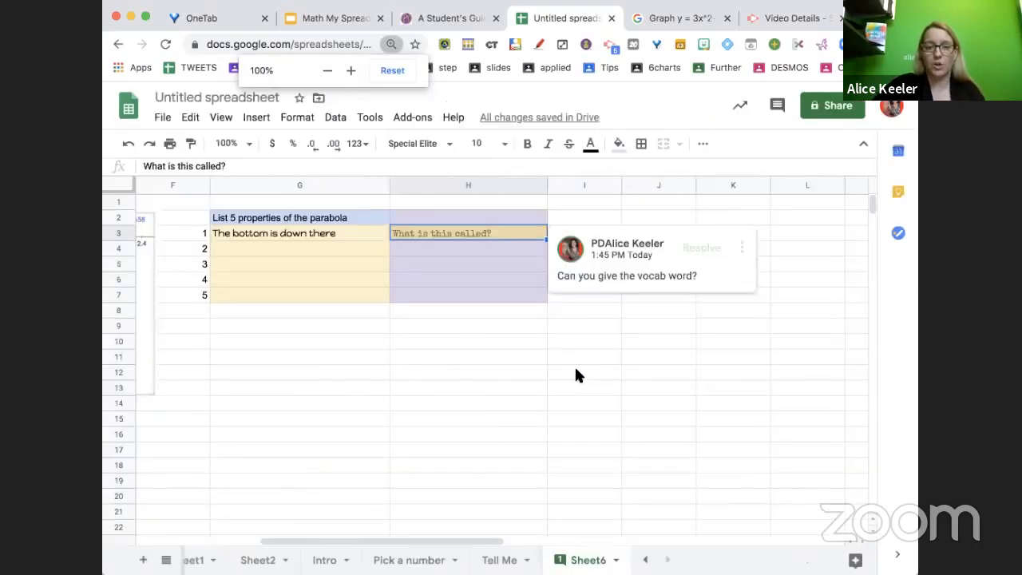
click(577, 372)
click(351, 254)
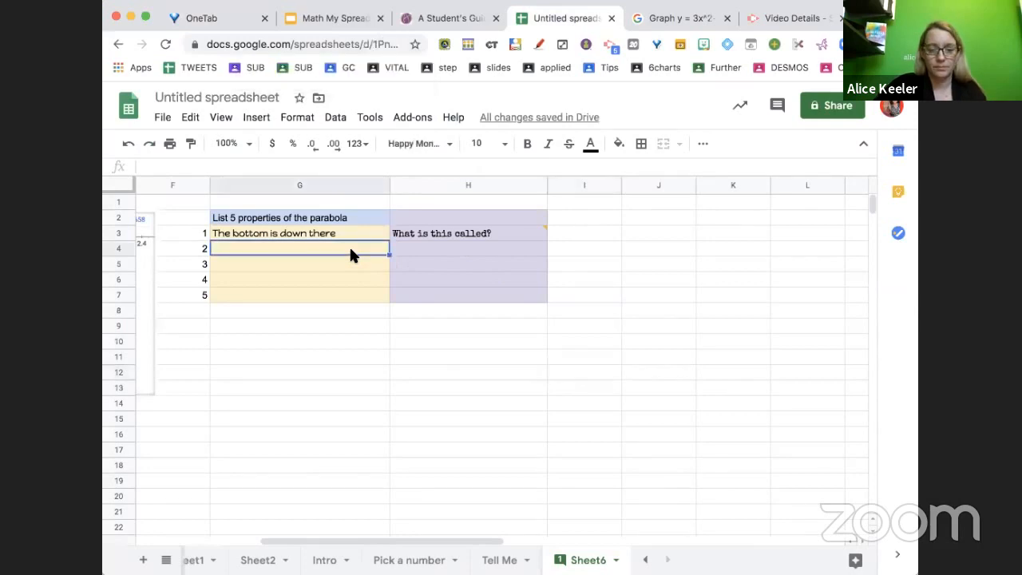
key(ctrl+alt+m)
text(This is blank can)
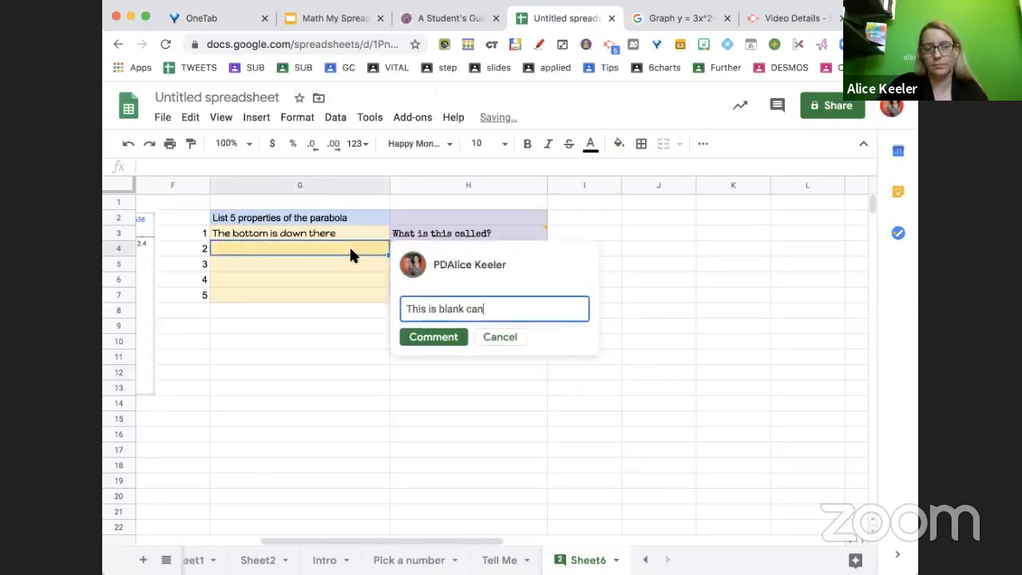
text( you fill it out?)
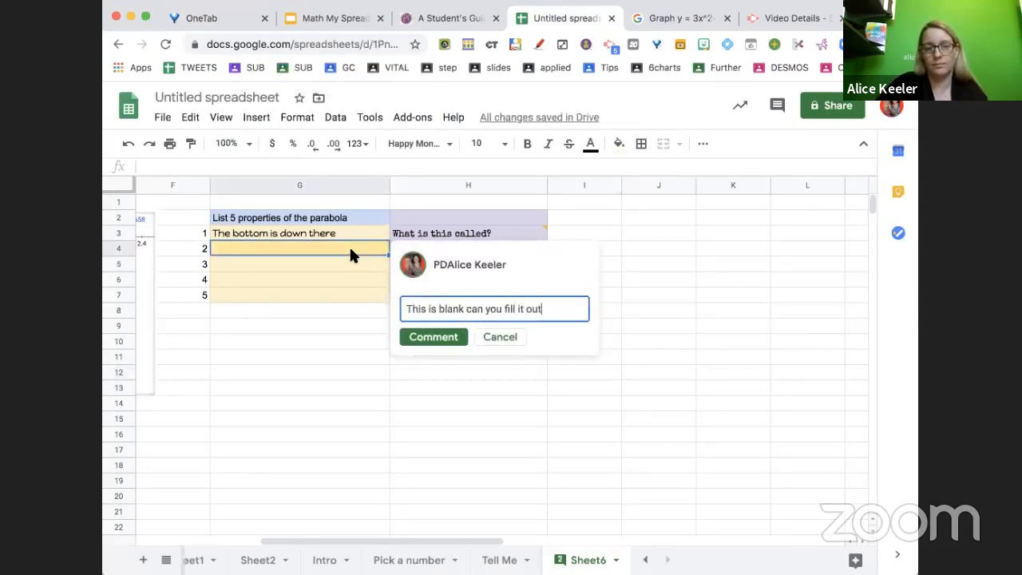
key(ctrl+Return)
Add a comment 'I need more than one answer here!' to answer cell G5
click(283, 268)
key(ctrl+alt+m)
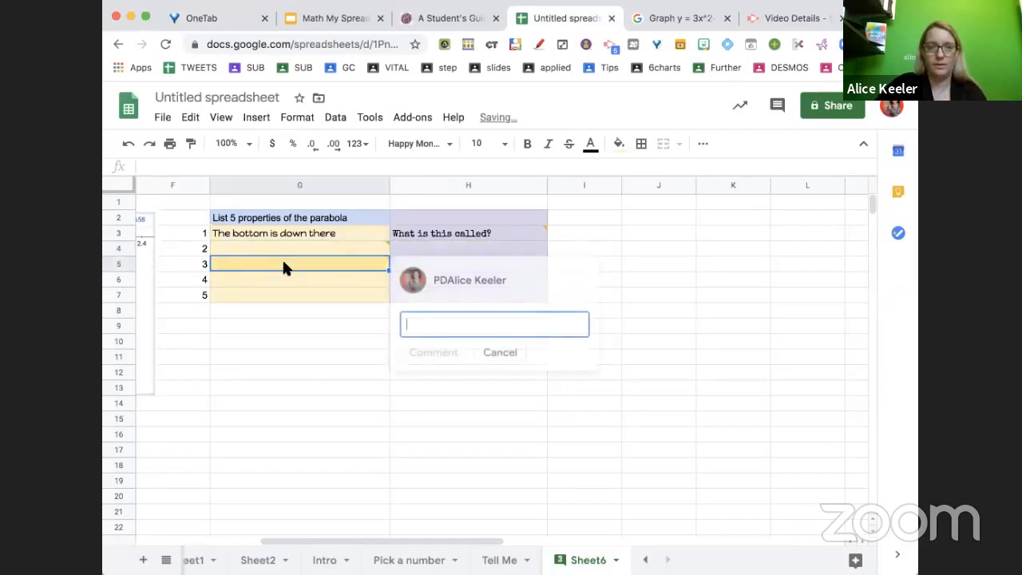
text(I need more than one )
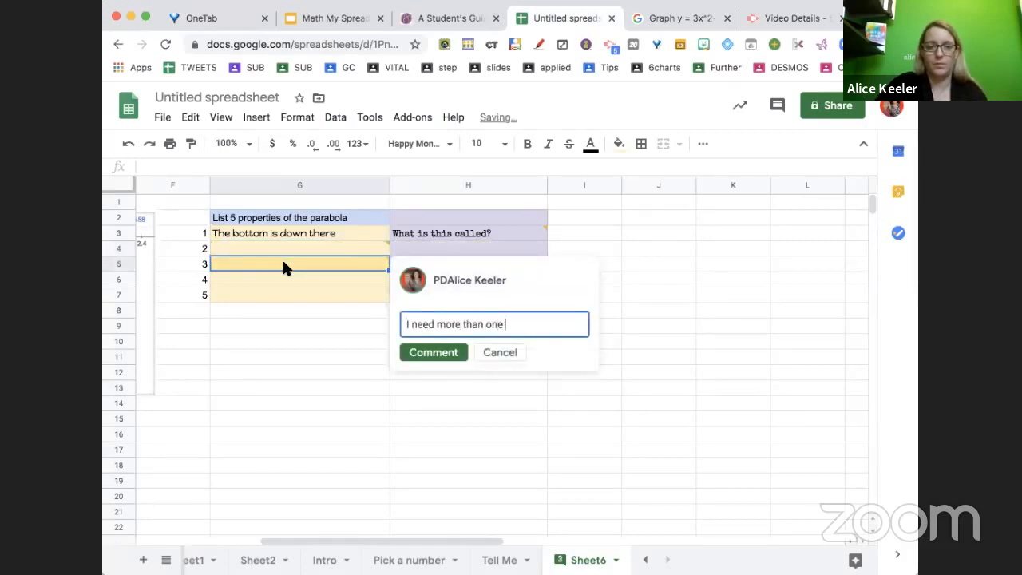
text(answer here!)
key(ctrl+Return)
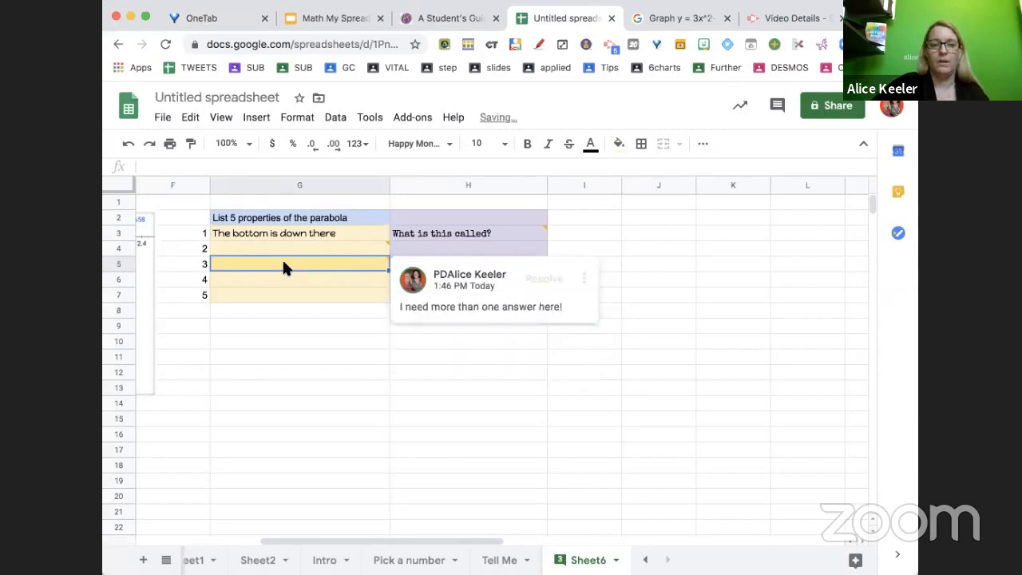
Review the added comments by pointing at the commented cells on the sheet
click(297, 372)
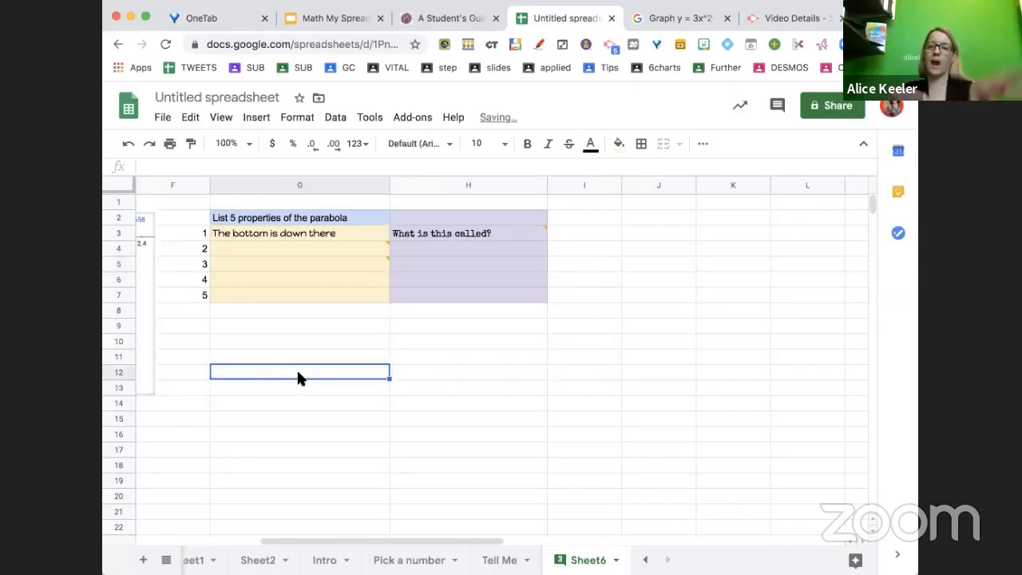
key(super+equal)
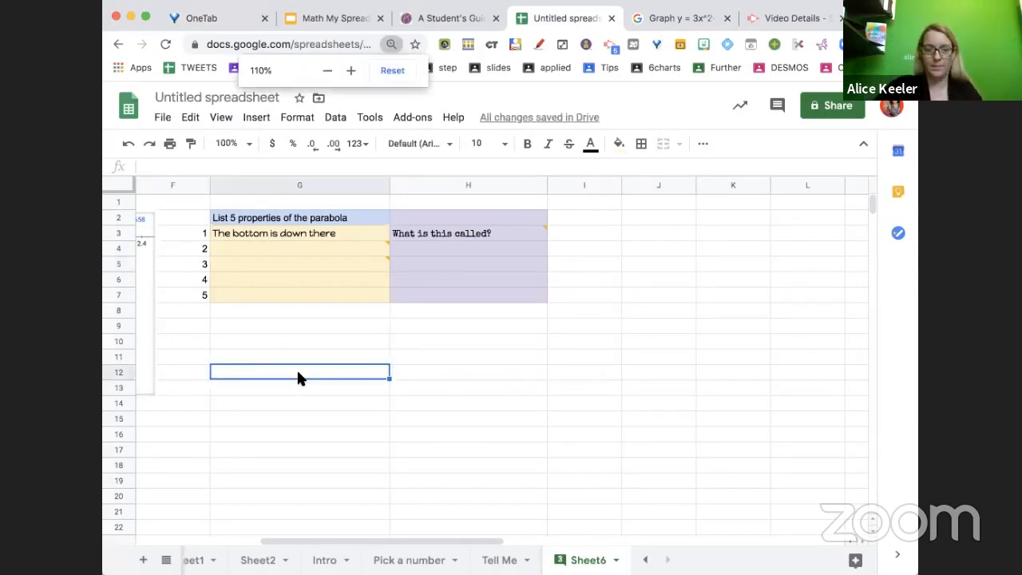
scroll(500, 548, right, 2)
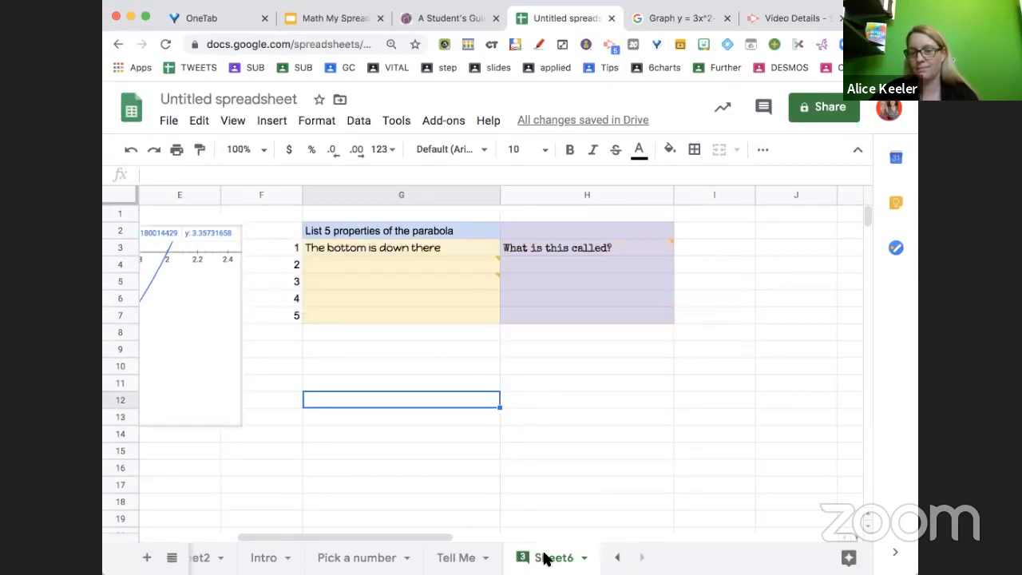
mouse_move(520, 562)
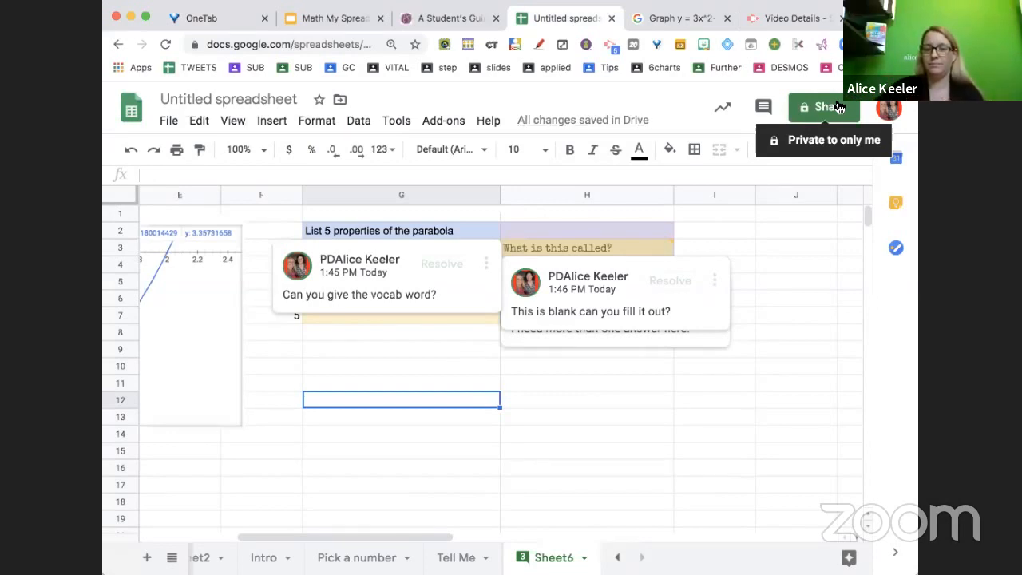
click(528, 557)
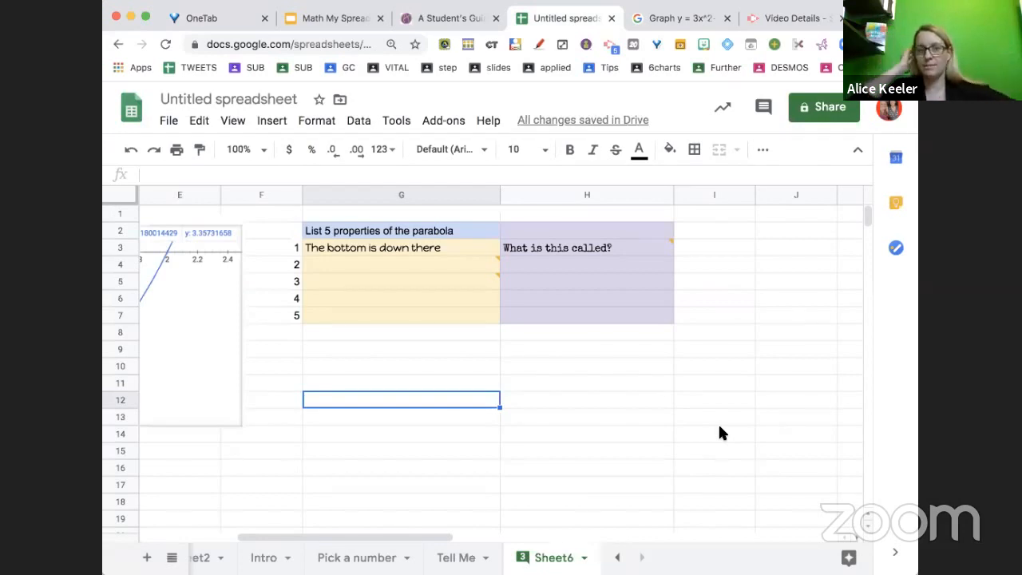
mouse_move(627, 252)
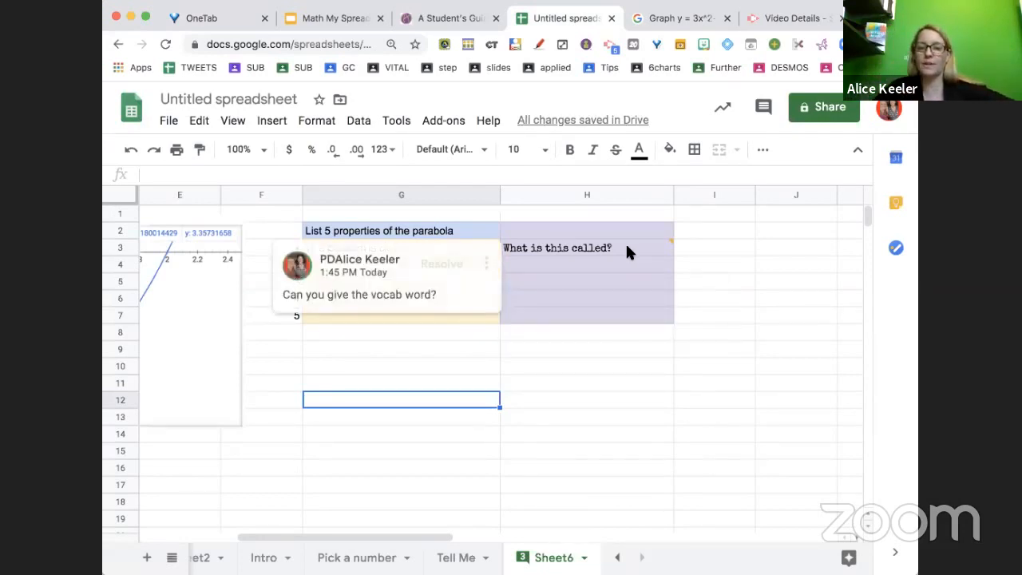
mouse_move(468, 268)
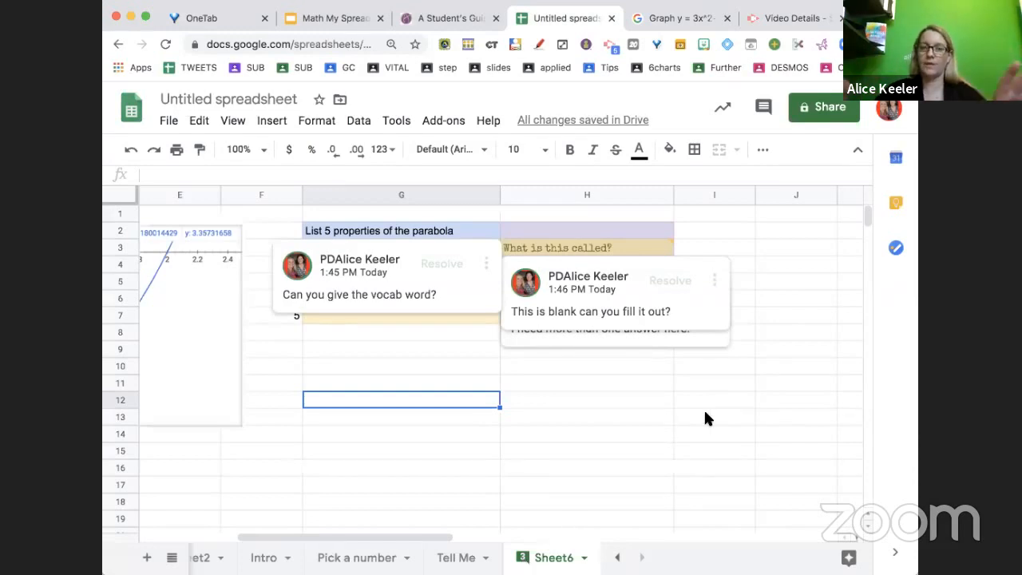
click(739, 438)
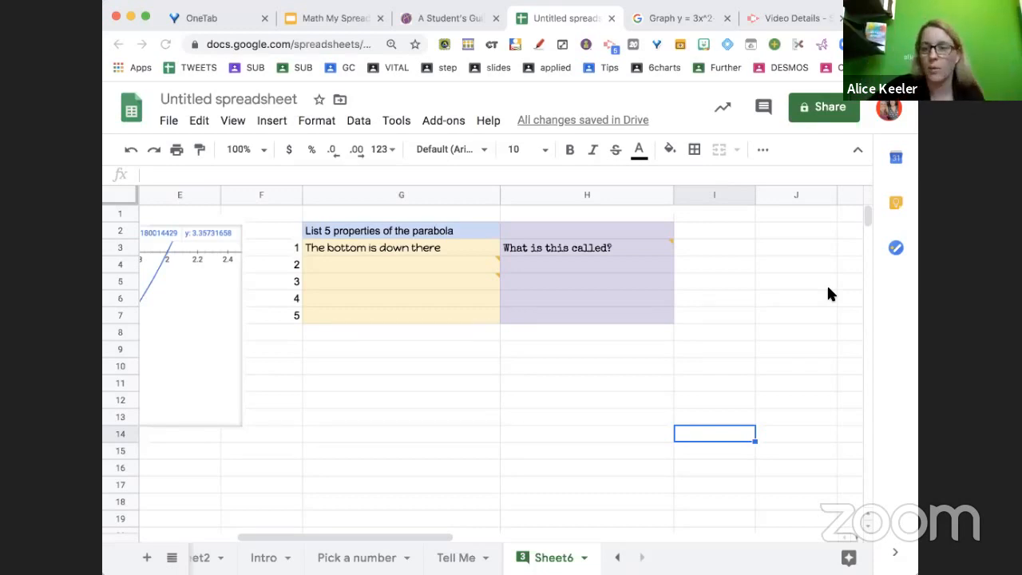
click(815, 449)
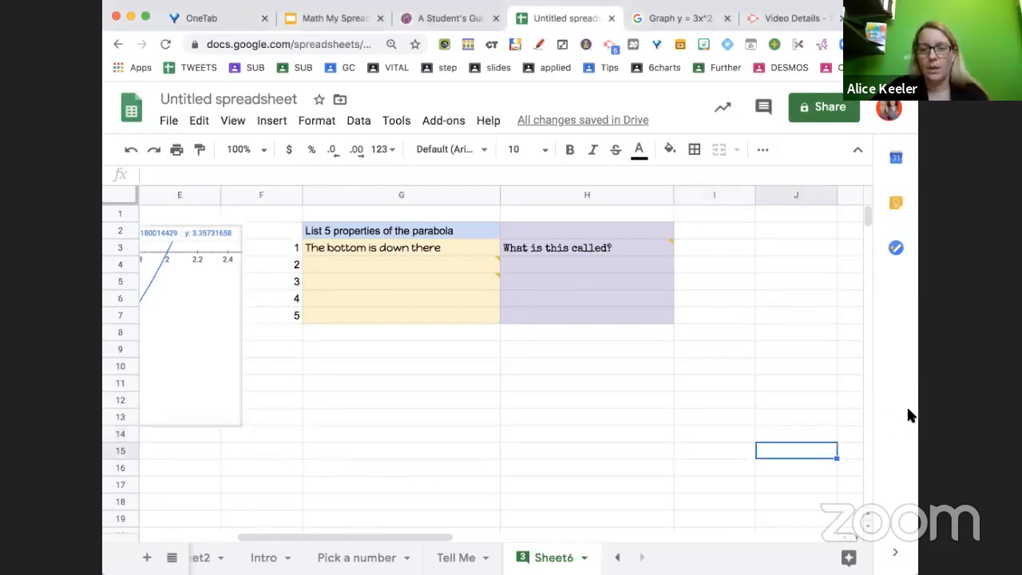
Add a new blank sheet to the spreadsheet
drag(917, 414, 879, 414)
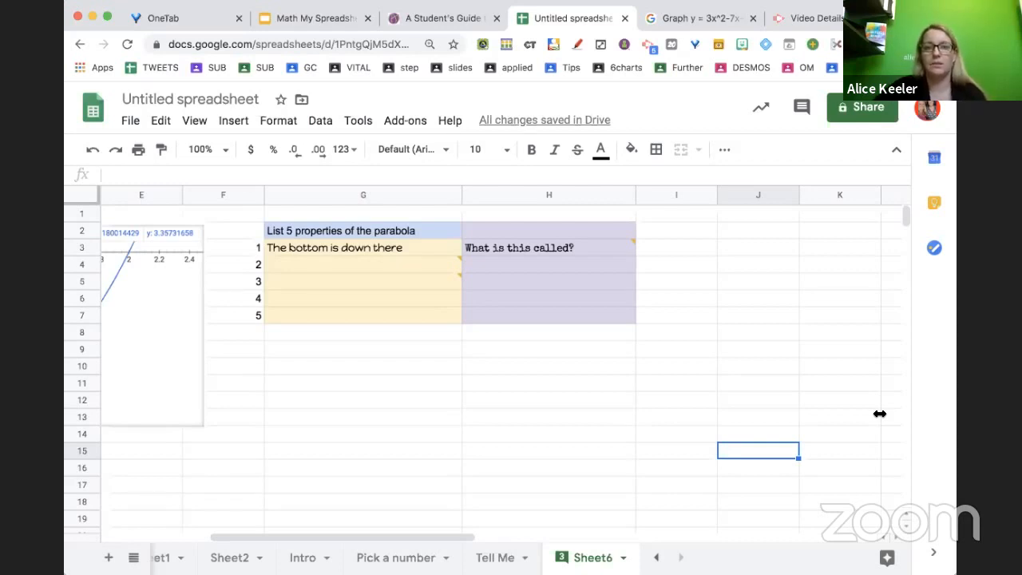
key(super+Tab)
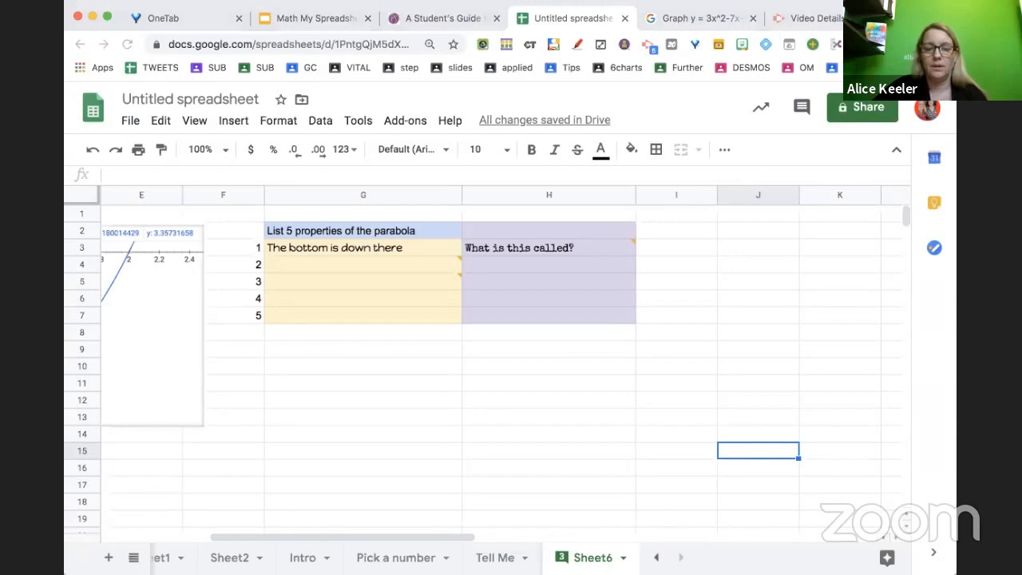
click(109, 558)
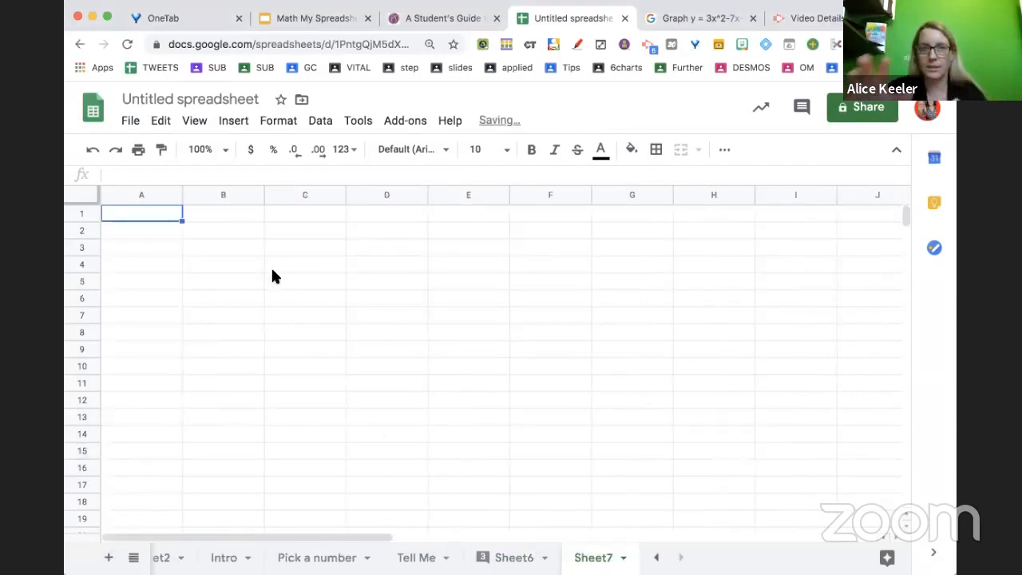
Merge cells B2:F15 and insert the parabola graph image into the merged cell
drag(229, 230, 521, 460)
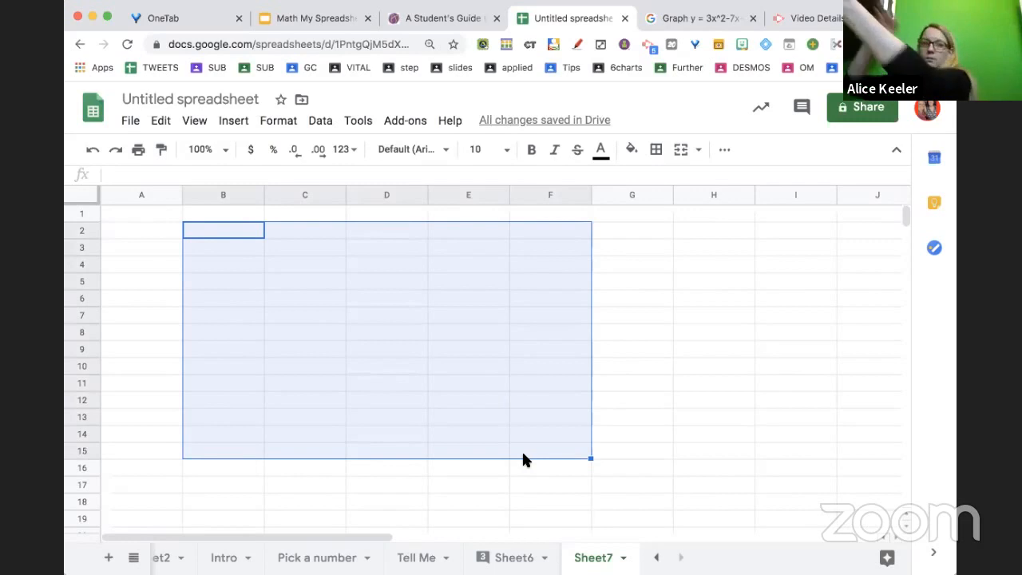
click(677, 154)
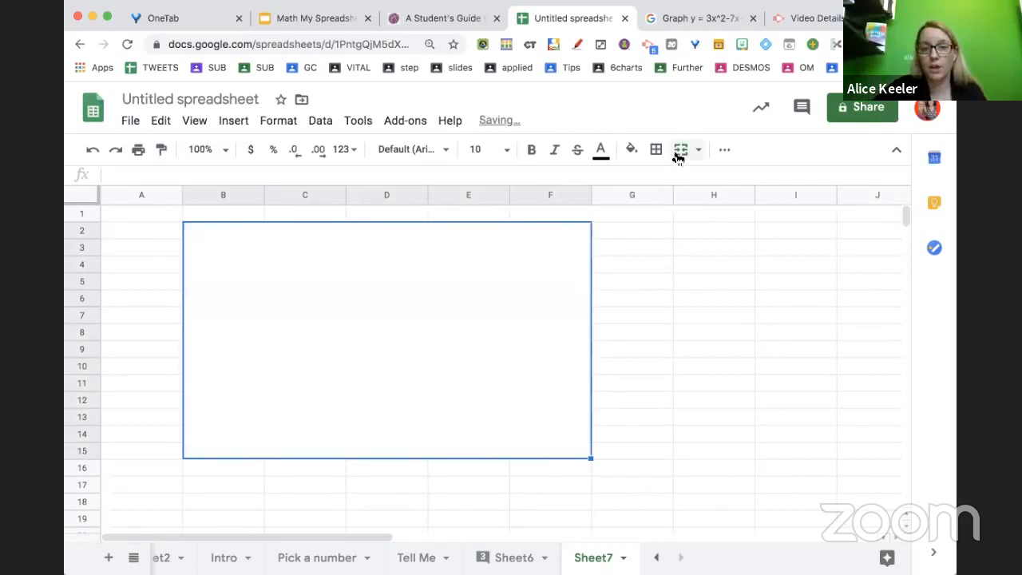
click(234, 122)
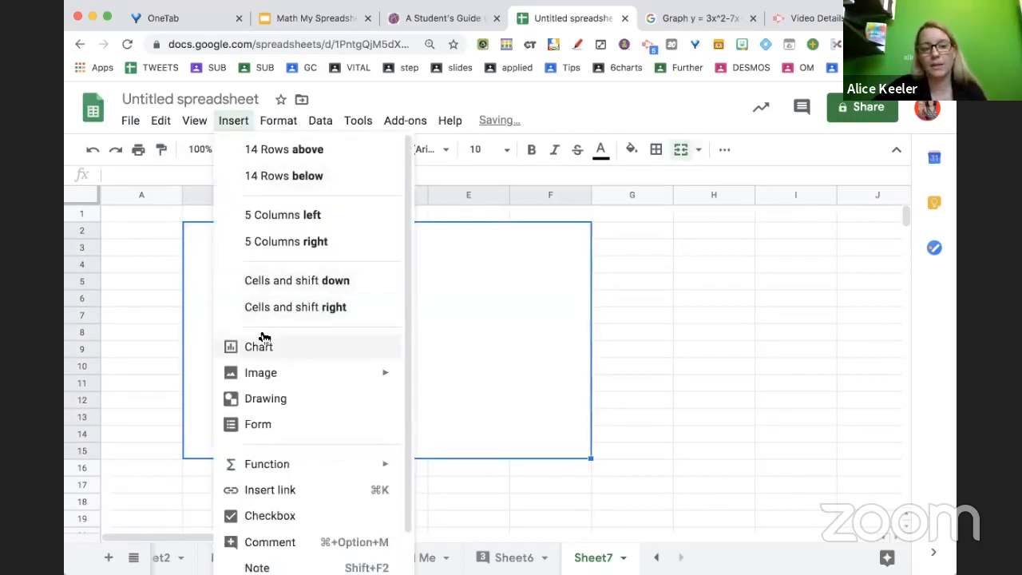
mouse_move(273, 379)
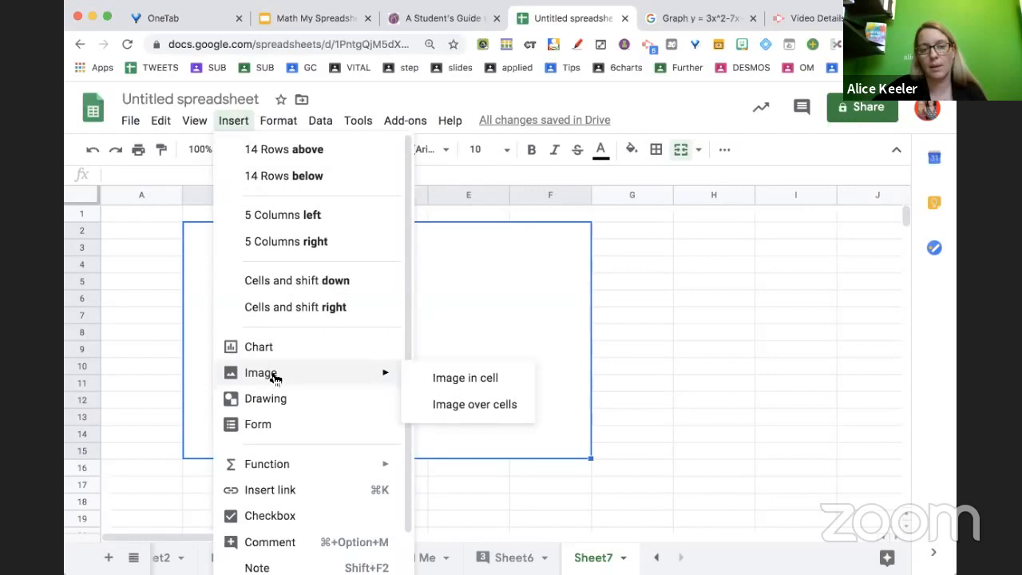
click(467, 380)
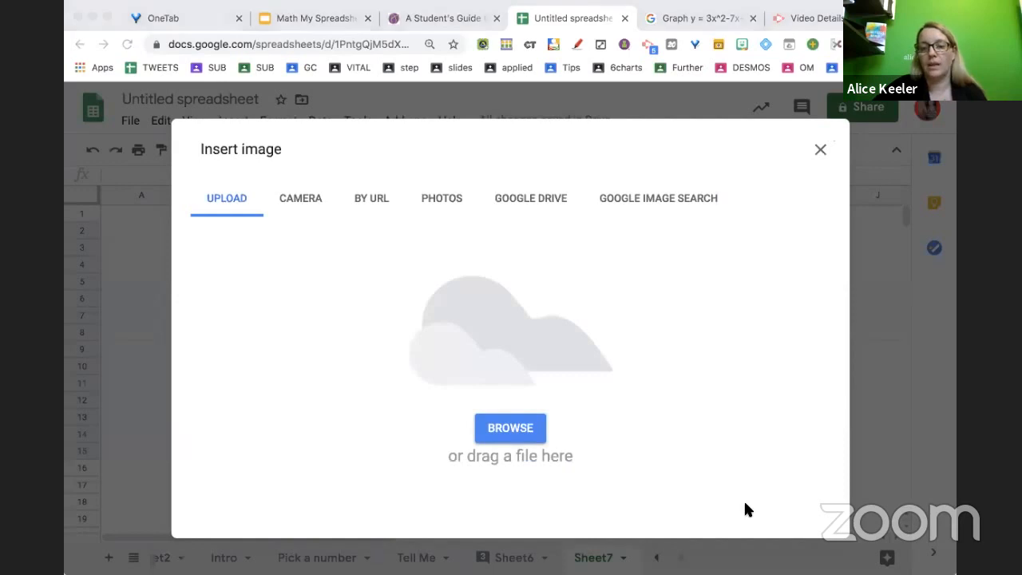
drag(499, 348, 499, 346)
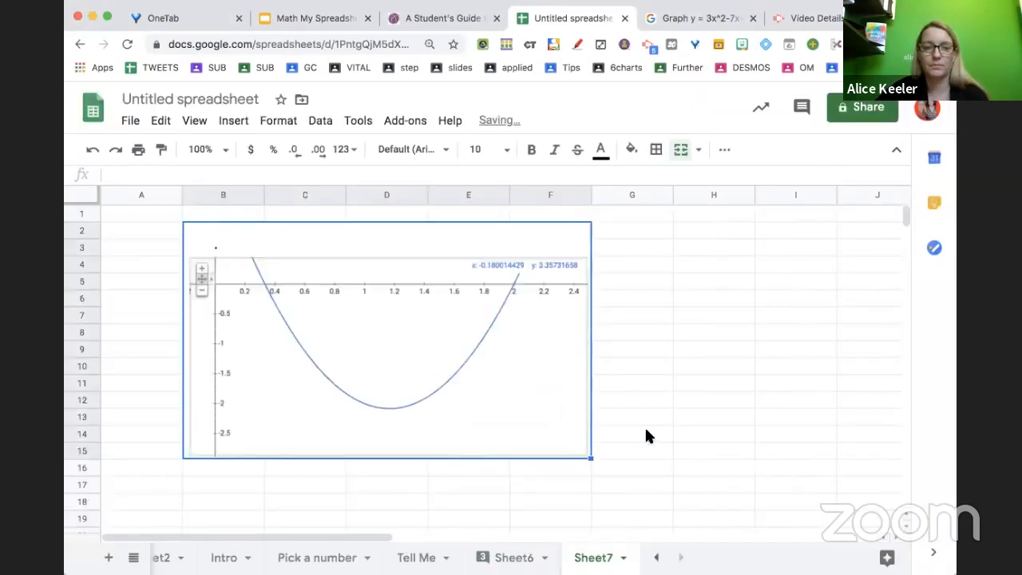
click(646, 431)
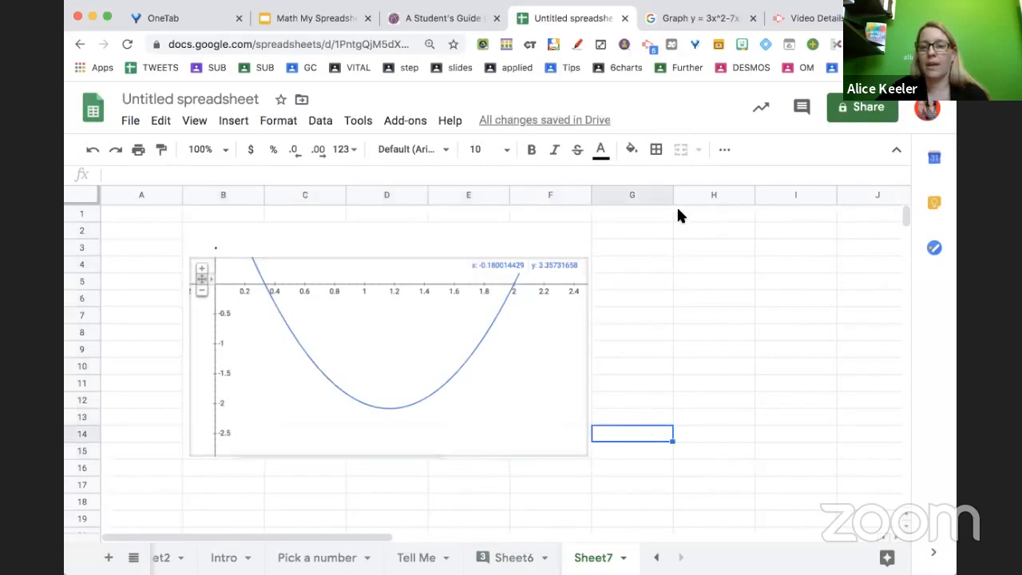
Widen column H and fill cells H4:H9 with a light yellow background
drag(754, 195, 863, 204)
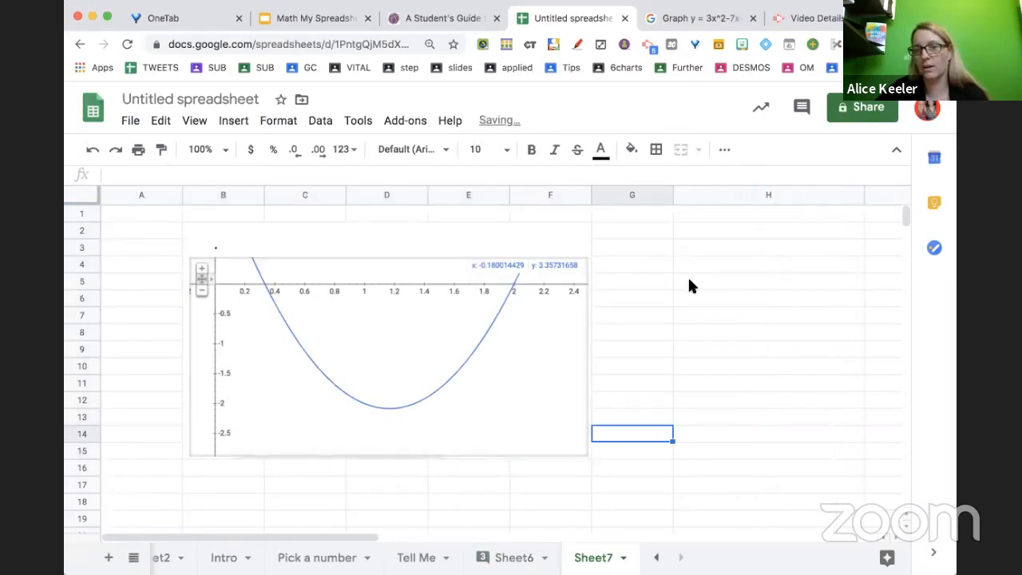
drag(698, 267, 703, 355)
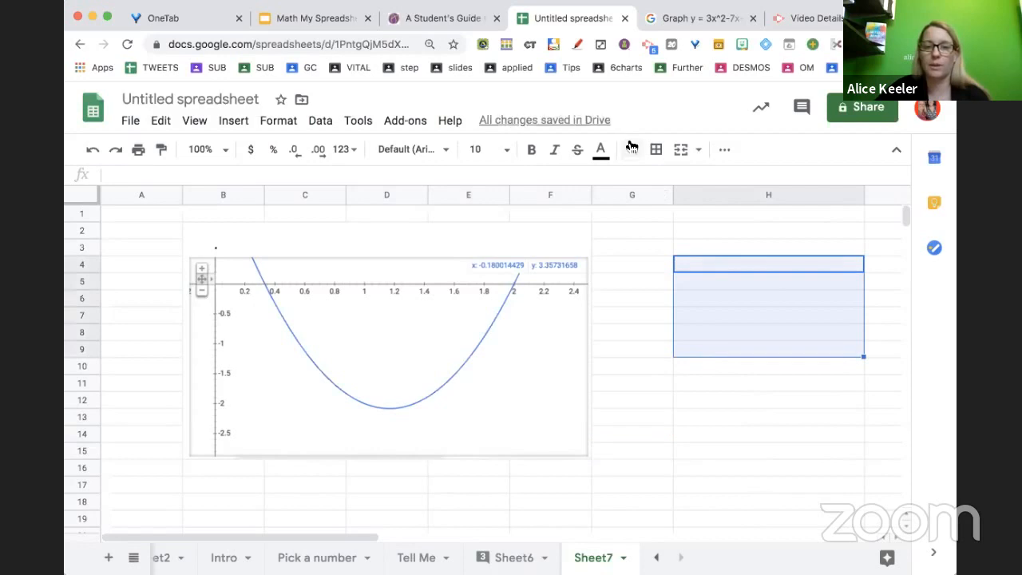
click(631, 148)
click(703, 251)
drag(630, 300, 632, 311)
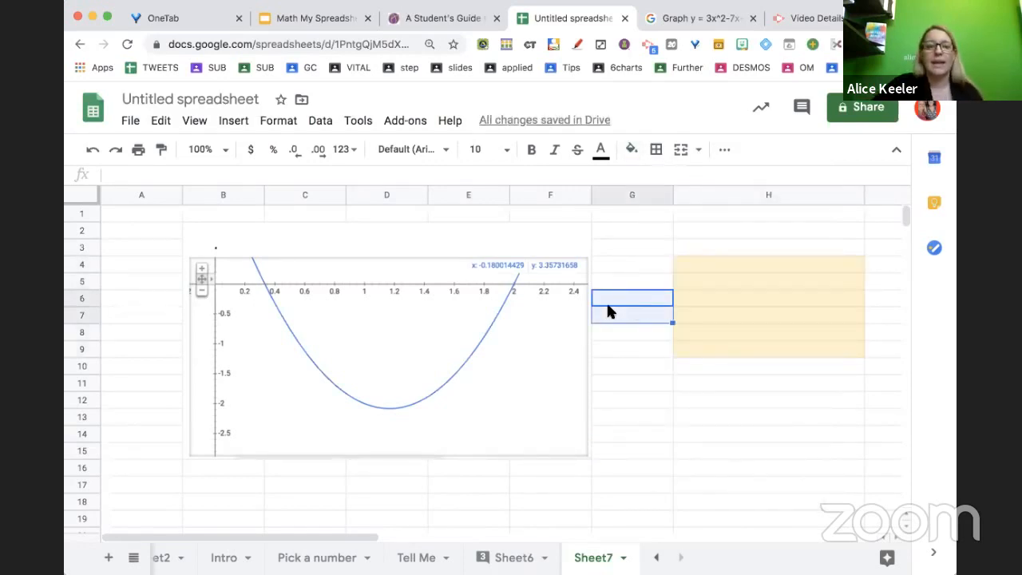
click(325, 389)
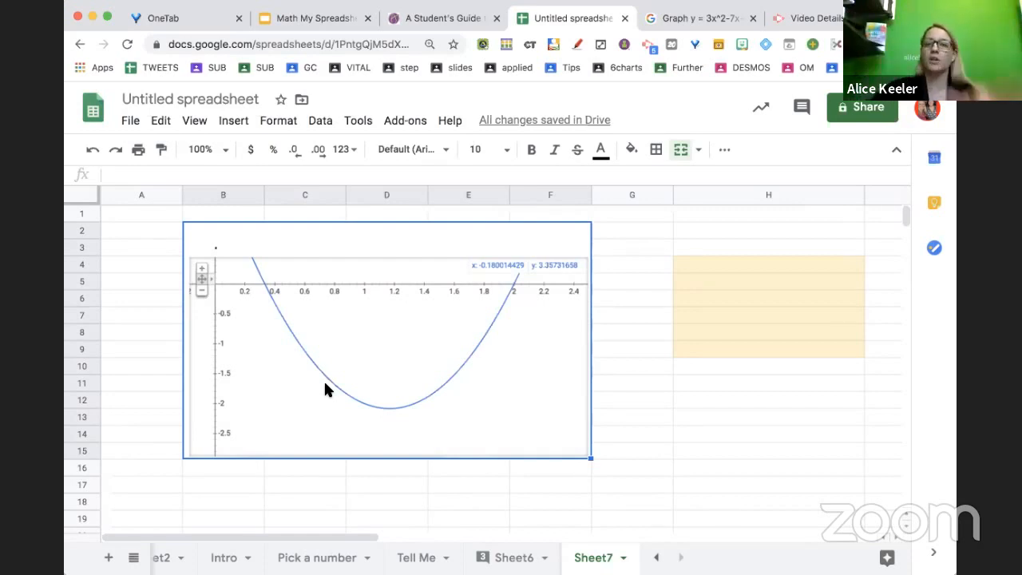
click(742, 271)
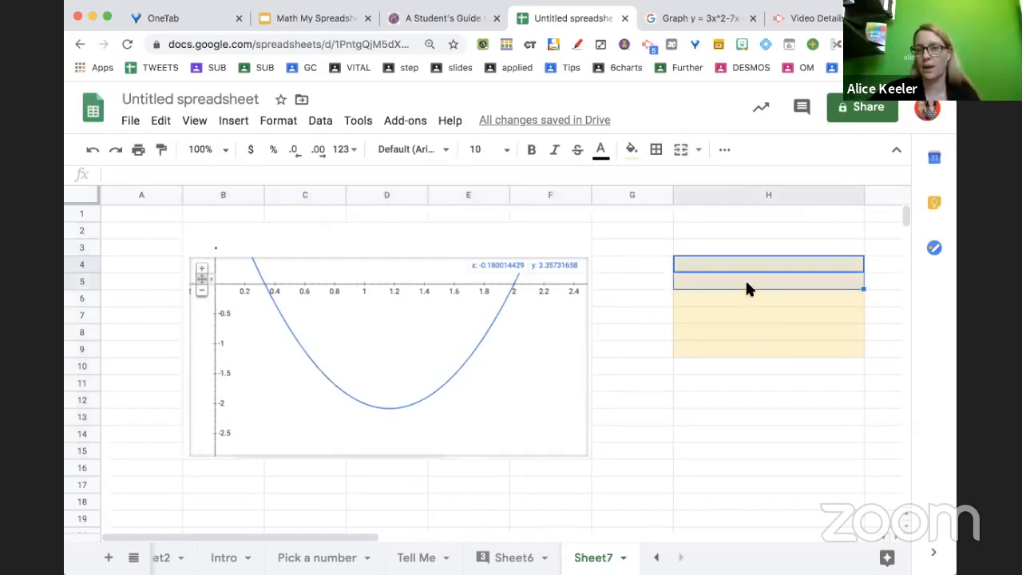
click(746, 284)
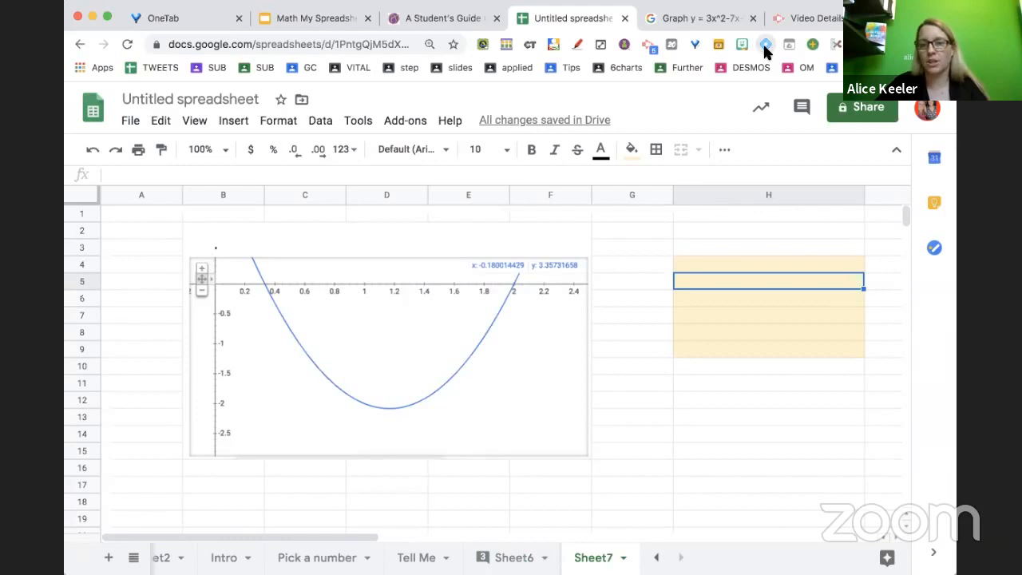
Handwrite the expression 3x^2 + 2x + 1 with EquatIO and insert it into cell H4
click(764, 46)
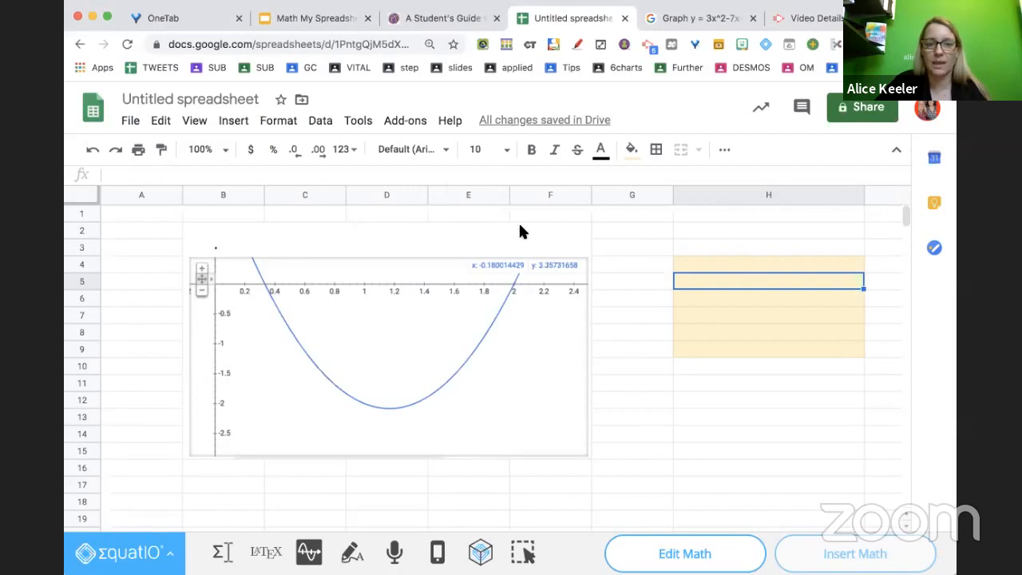
click(688, 401)
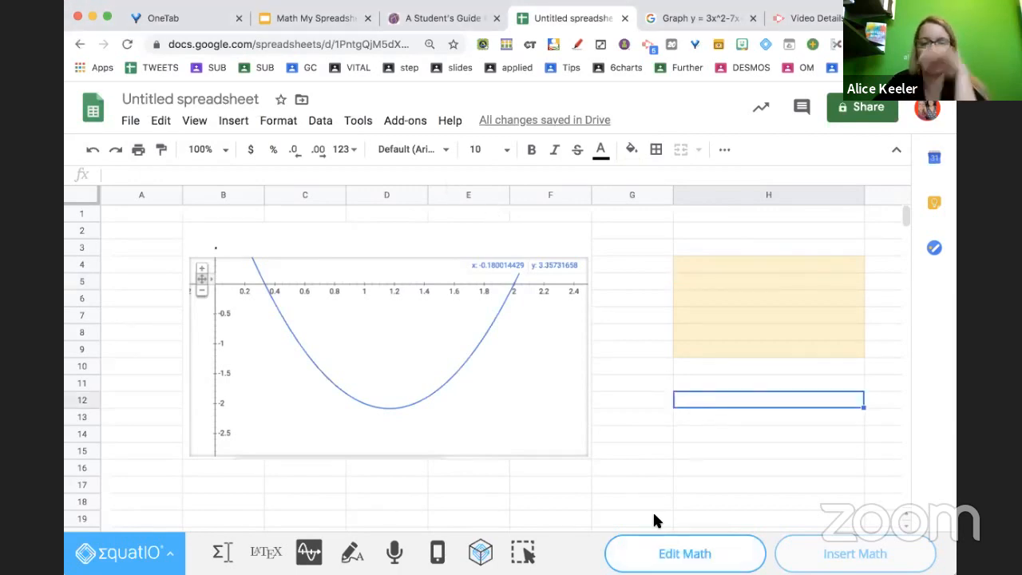
click(724, 263)
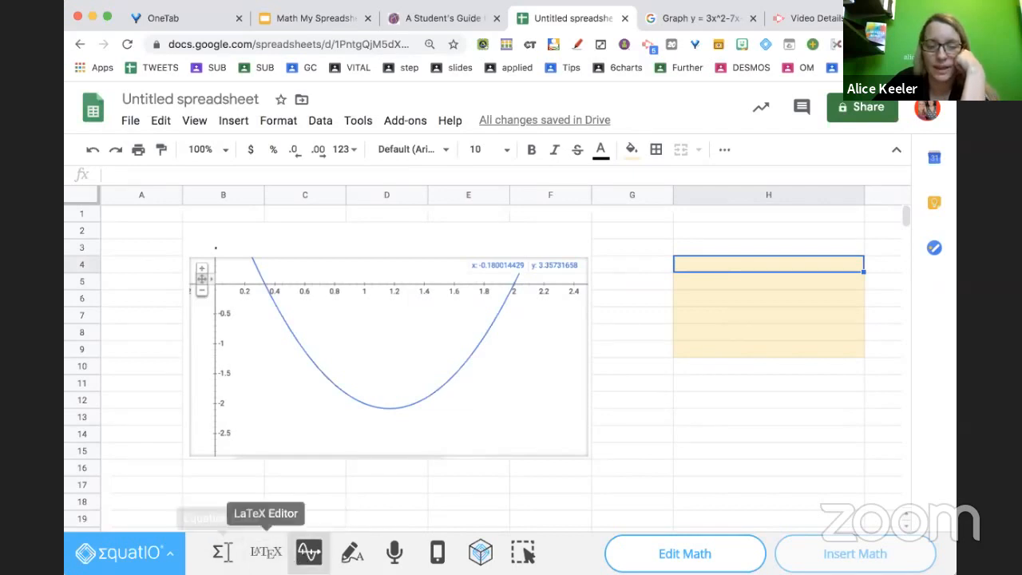
click(352, 552)
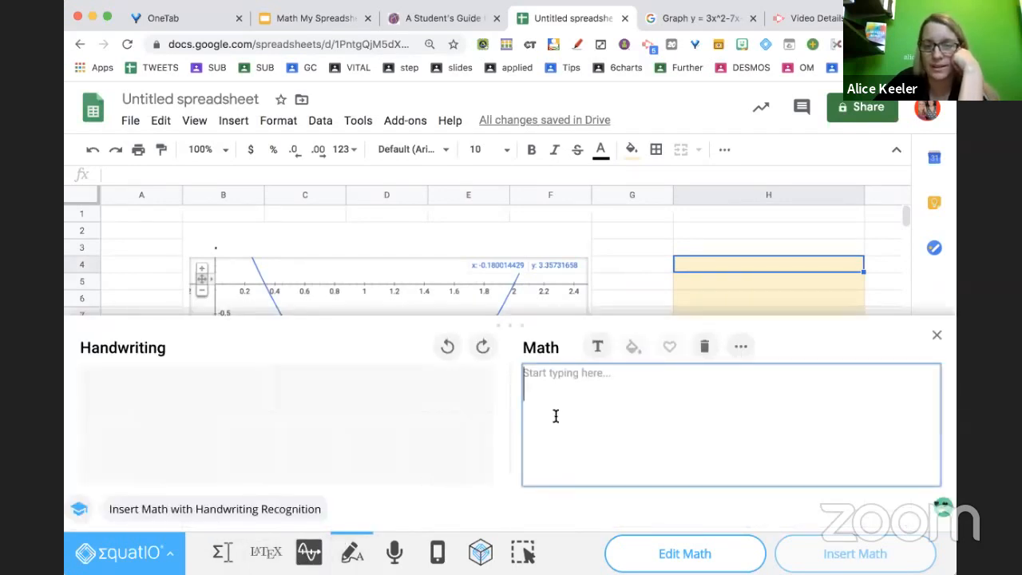
drag(133, 413, 112, 437)
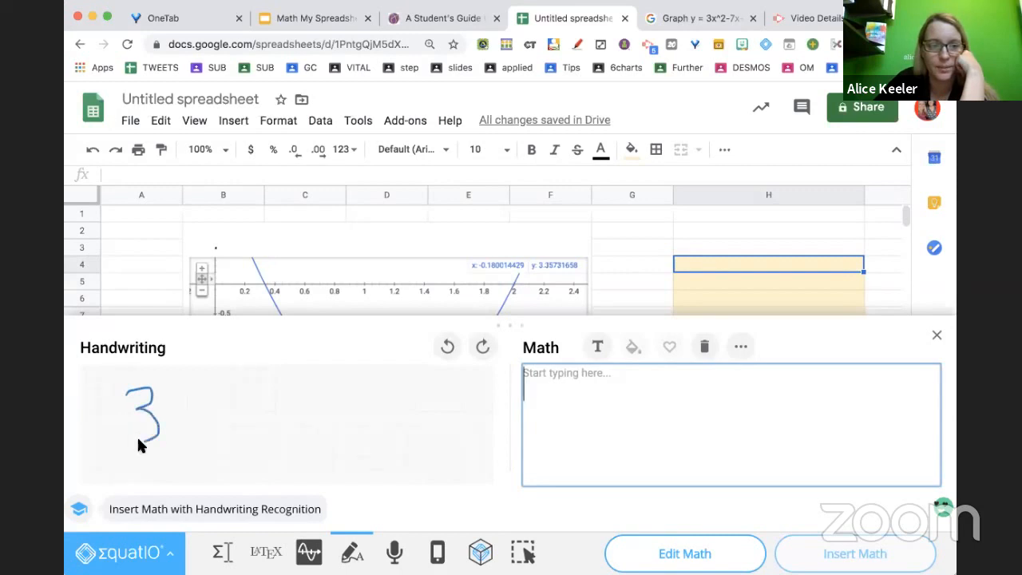
mouse_move(174, 406)
mouse_down()
mouse_move(192, 444)
mouse_move(172, 438)
mouse_up()
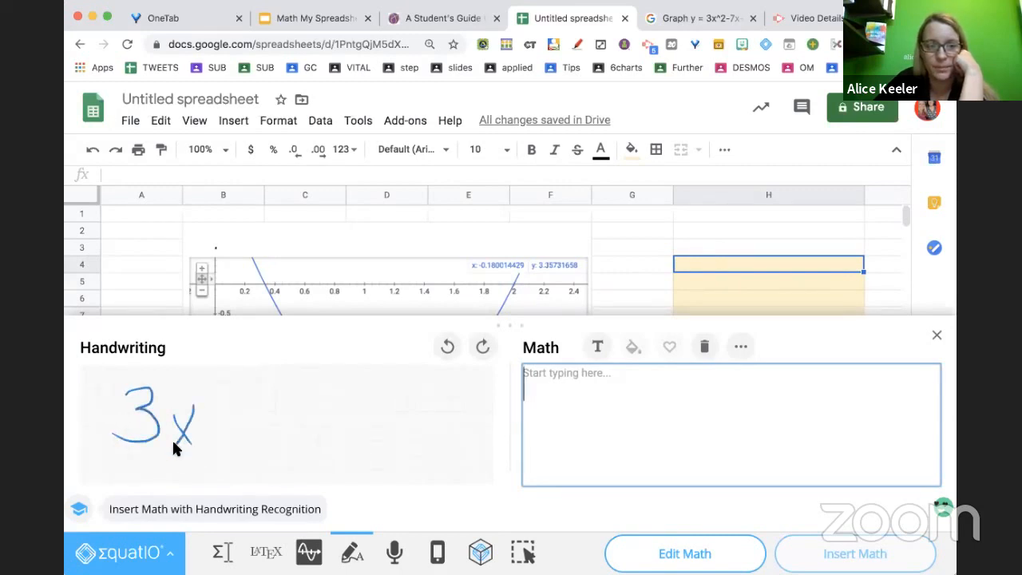
mouse_move(197, 384)
mouse_down()
mouse_move(240, 422)
mouse_move(278, 391)
mouse_move(281, 430)
mouse_move(306, 423)
mouse_move(308, 432)
mouse_up()
drag(309, 414, 289, 435)
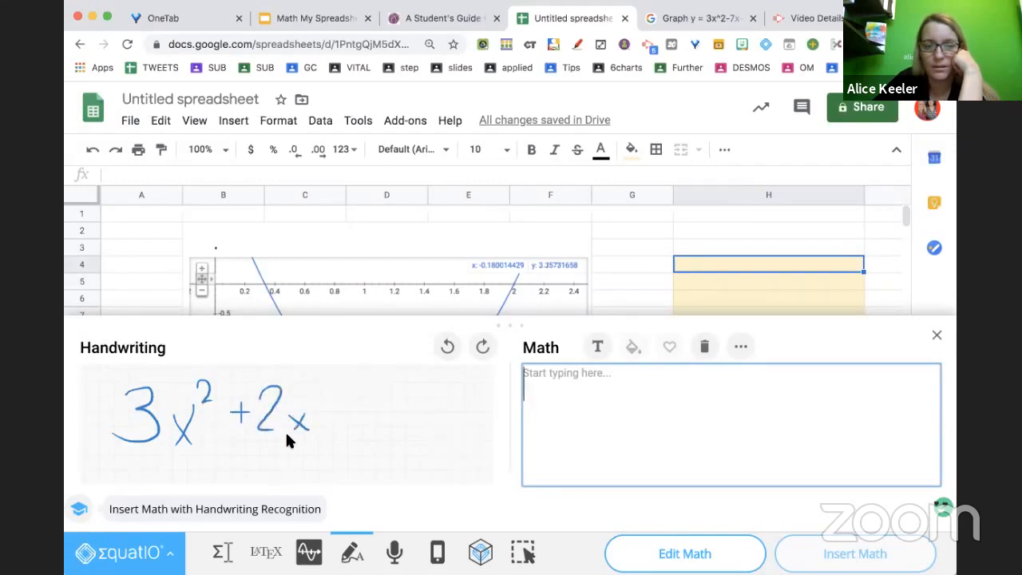
click(333, 415)
mouse_move(341, 403)
mouse_down()
mouse_move(342, 427)
mouse_move(356, 412)
mouse_move(383, 440)
mouse_up()
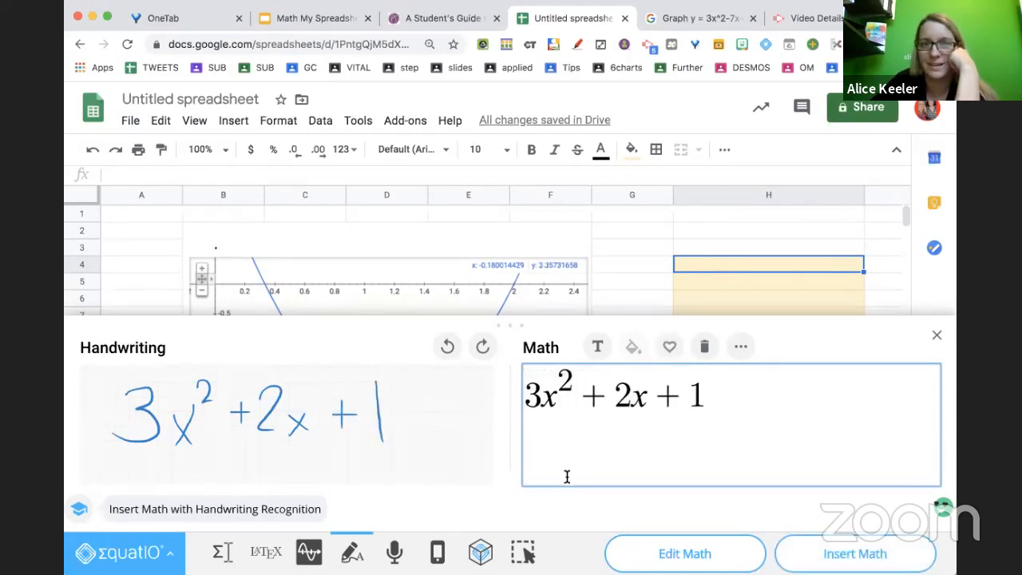
click(851, 553)
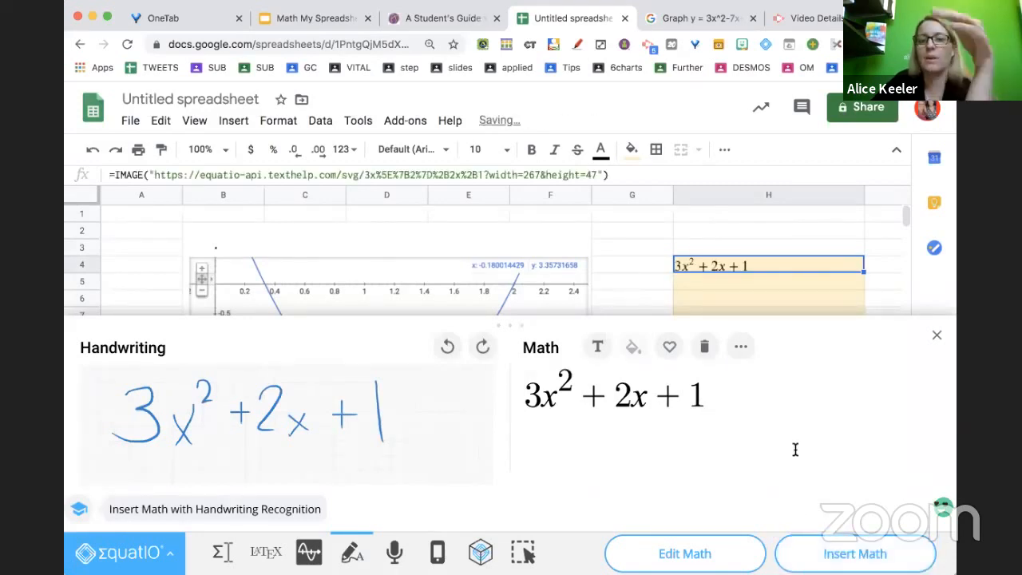
Dictate 'the quadratic formula + 7' with EquatIO speech input and insert it into cell H5
click(766, 282)
click(705, 345)
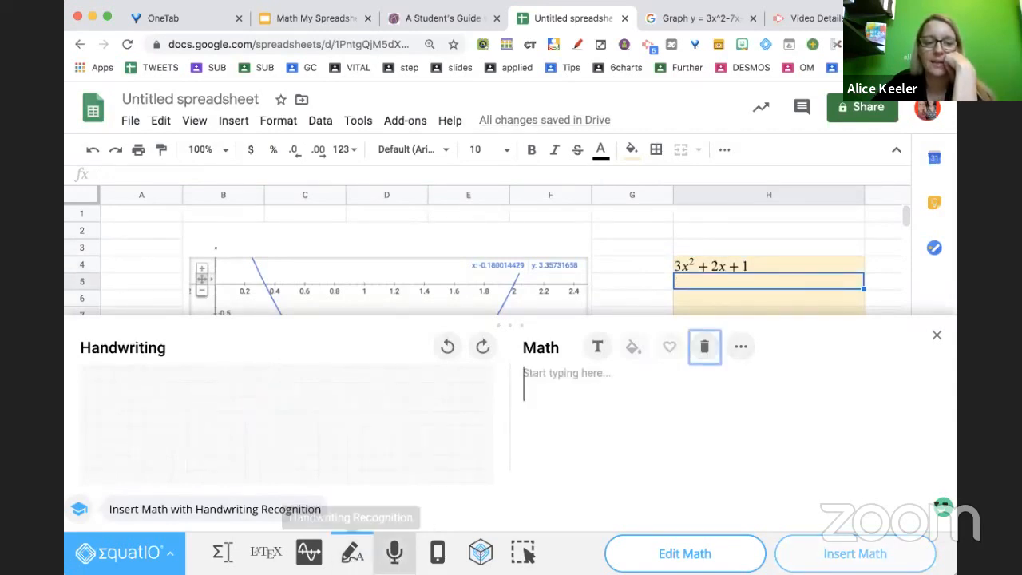
click(393, 555)
click(485, 360)
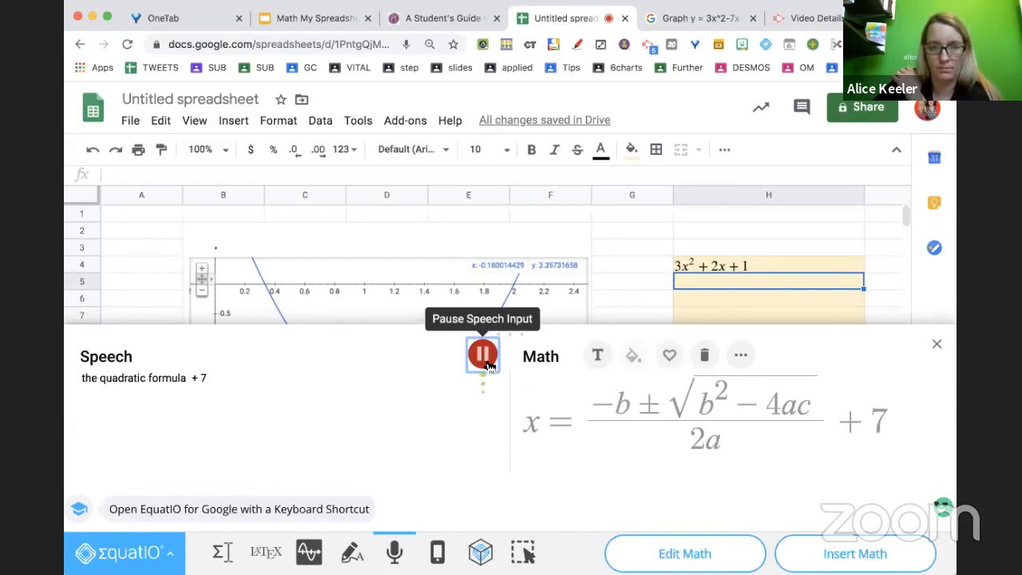
click(484, 356)
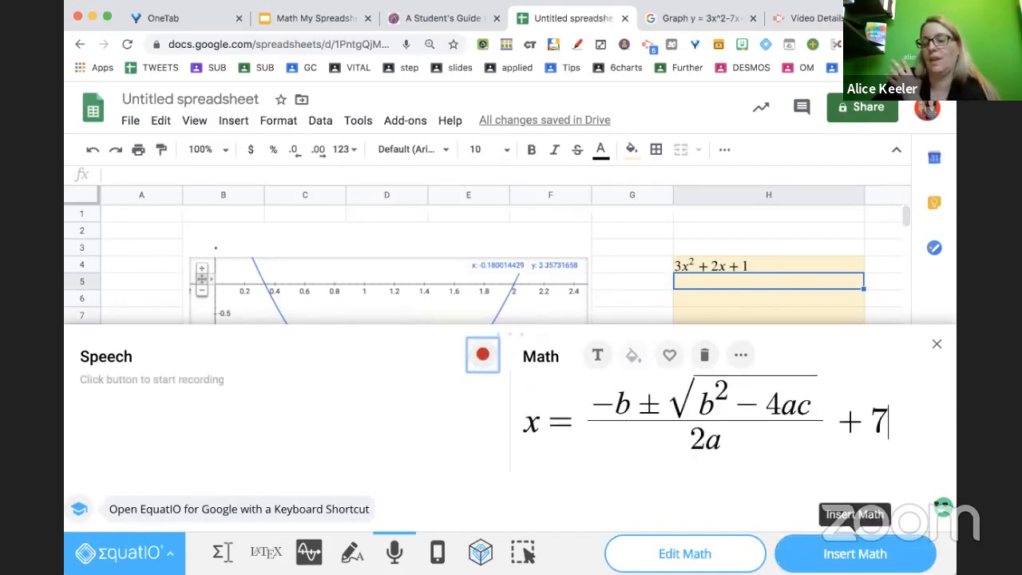
click(854, 553)
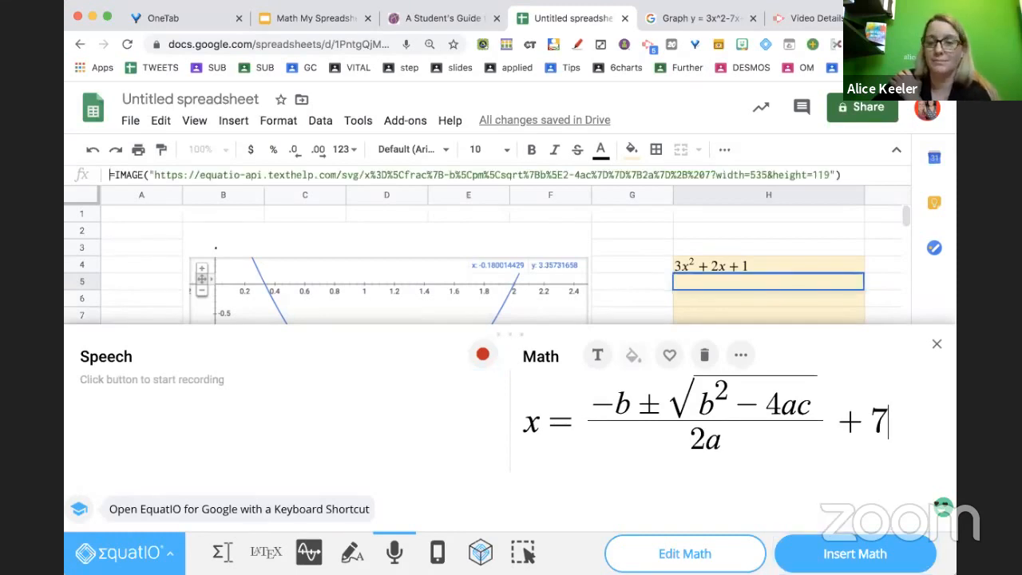
click(937, 343)
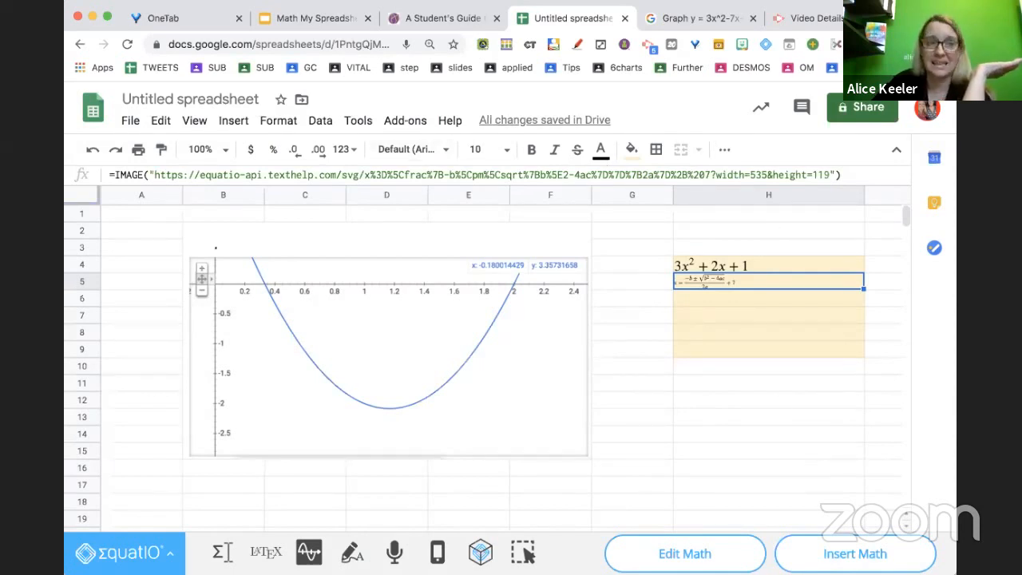
Copy the 'Hey girl hey!' Bitmoji sticker's image address and insert it into cell G13 with an IMAGE formula
click(740, 45)
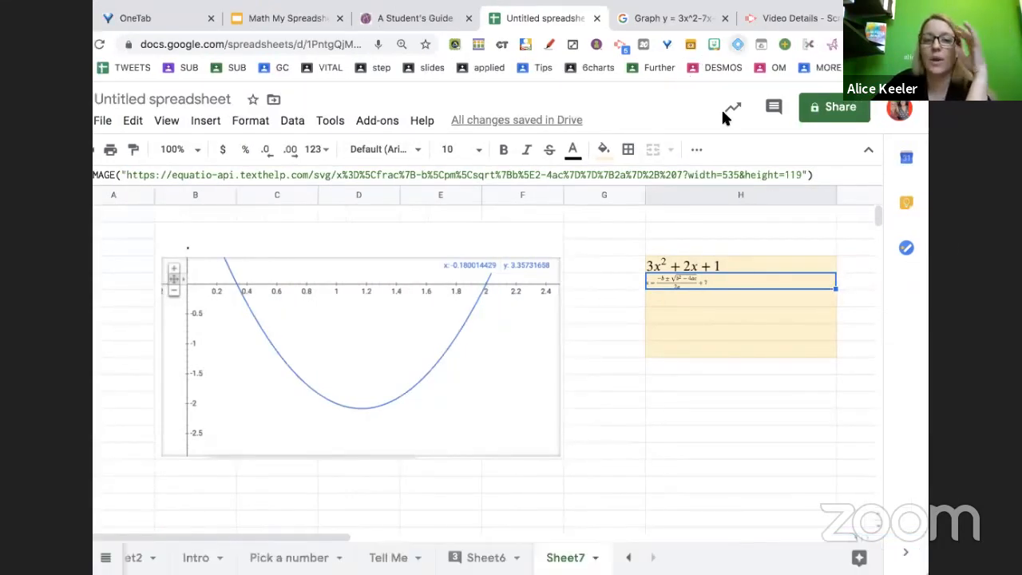
click(650, 400)
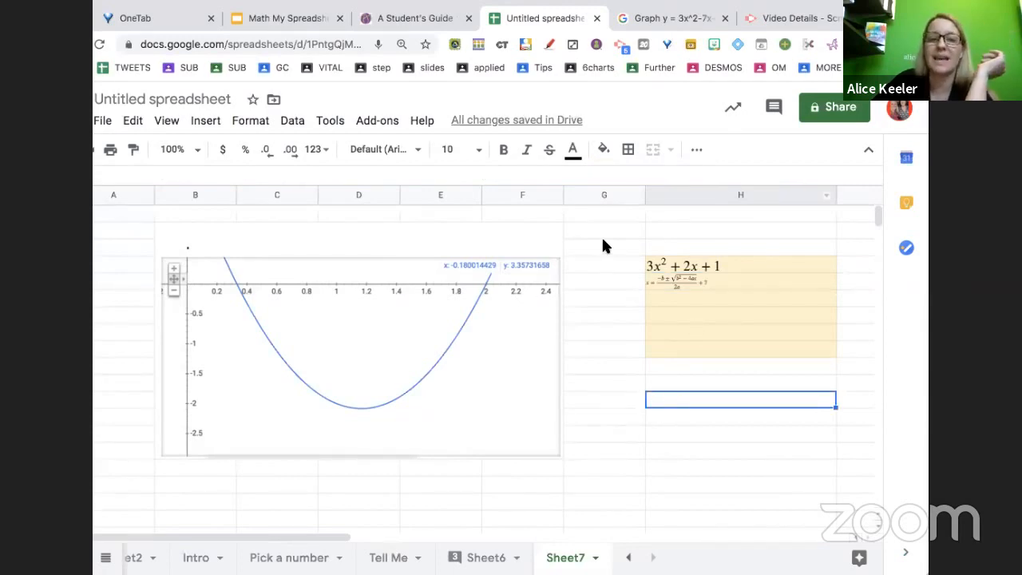
click(614, 415)
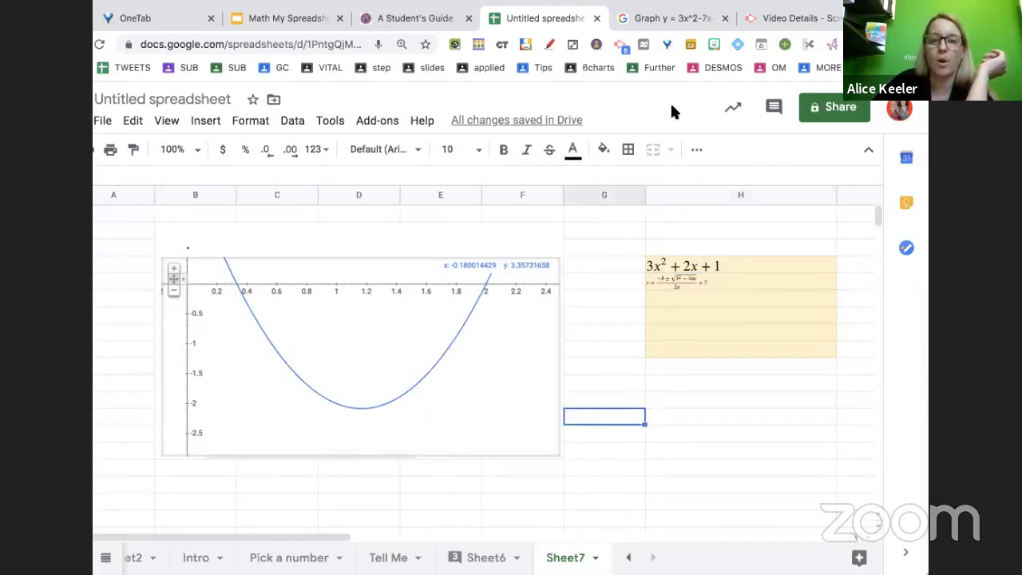
click(707, 48)
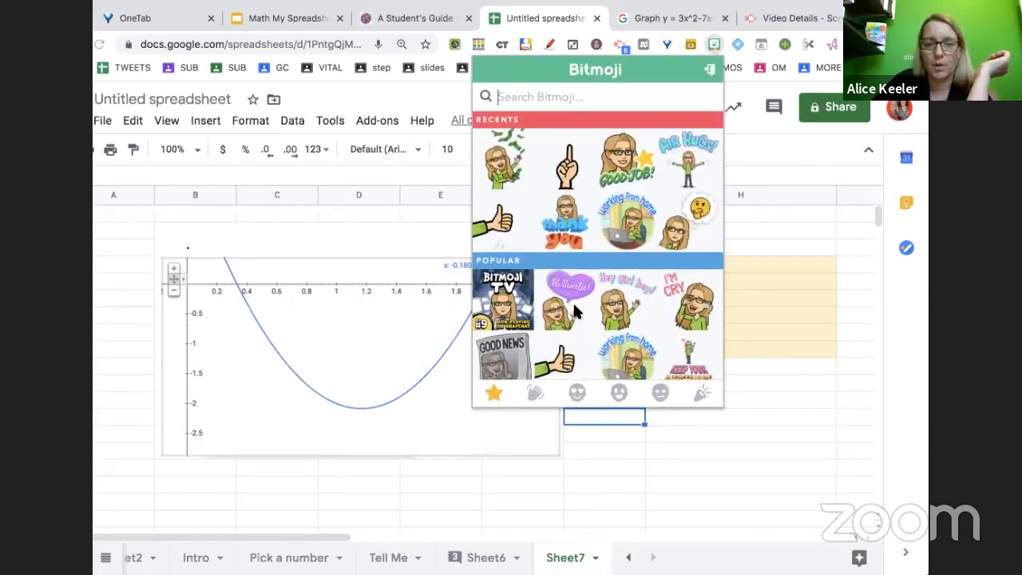
click(614, 308)
right_click(616, 304)
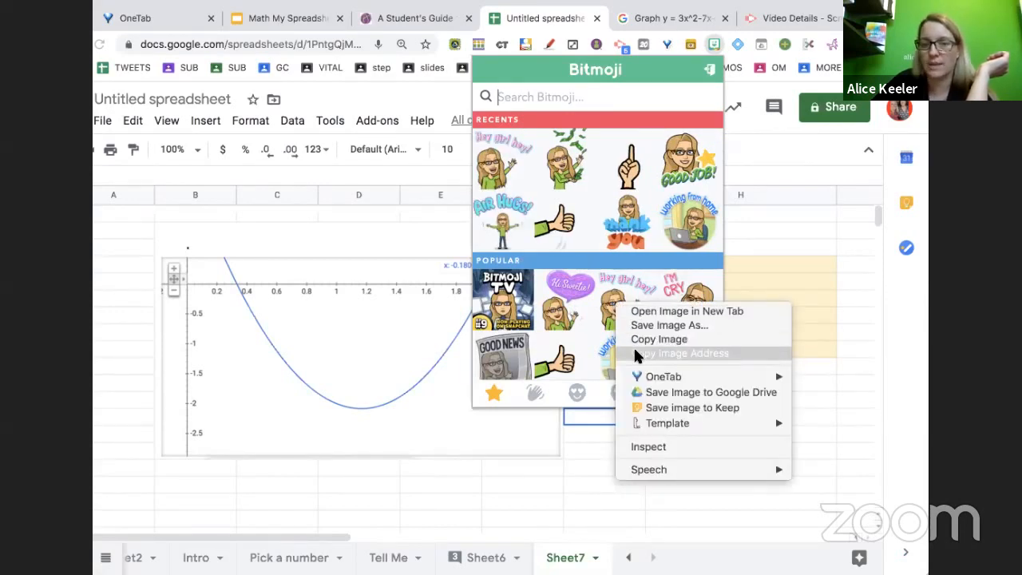
click(635, 352)
click(580, 413)
text(=image(")
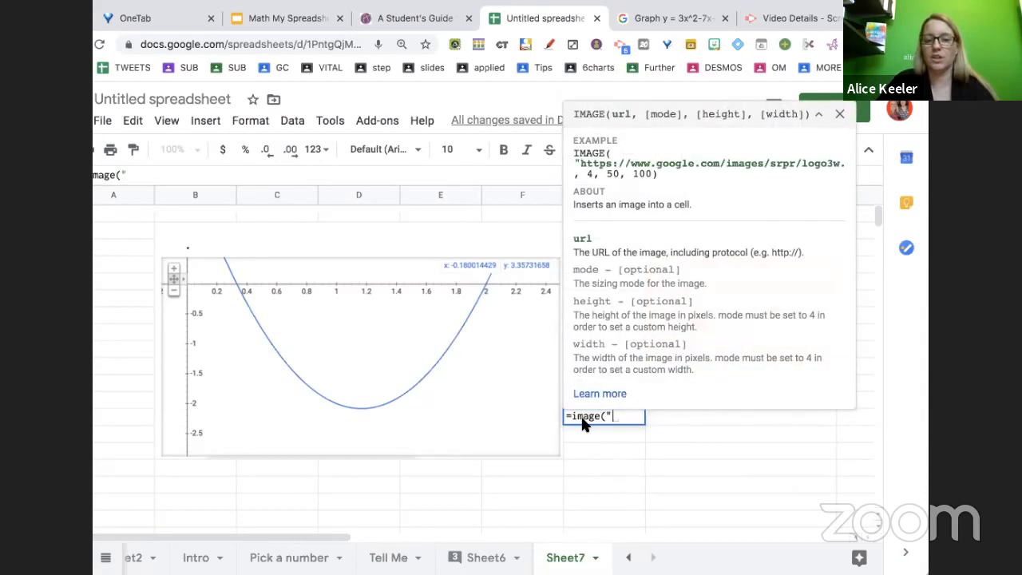
key(ctrl+v)
text("))
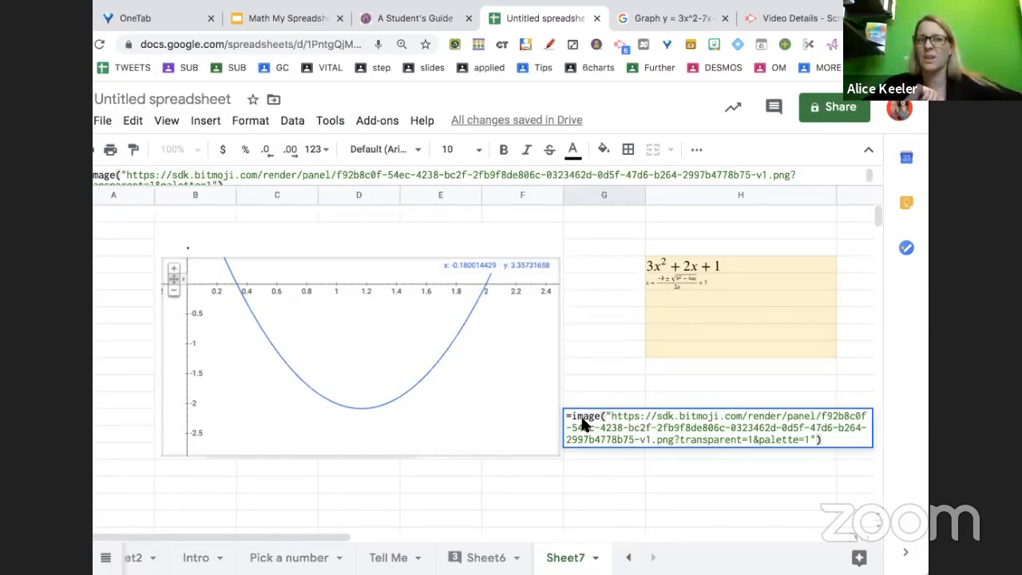
key(Return)
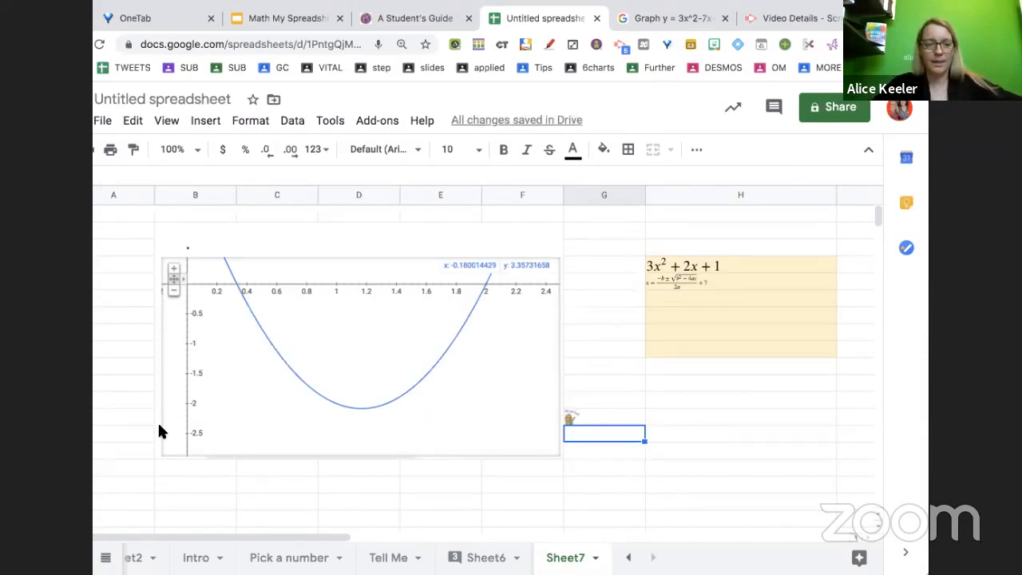
Increase the heights of rows 13, 4 and 5 to enlarge the sticker and the two equations
click(132, 418)
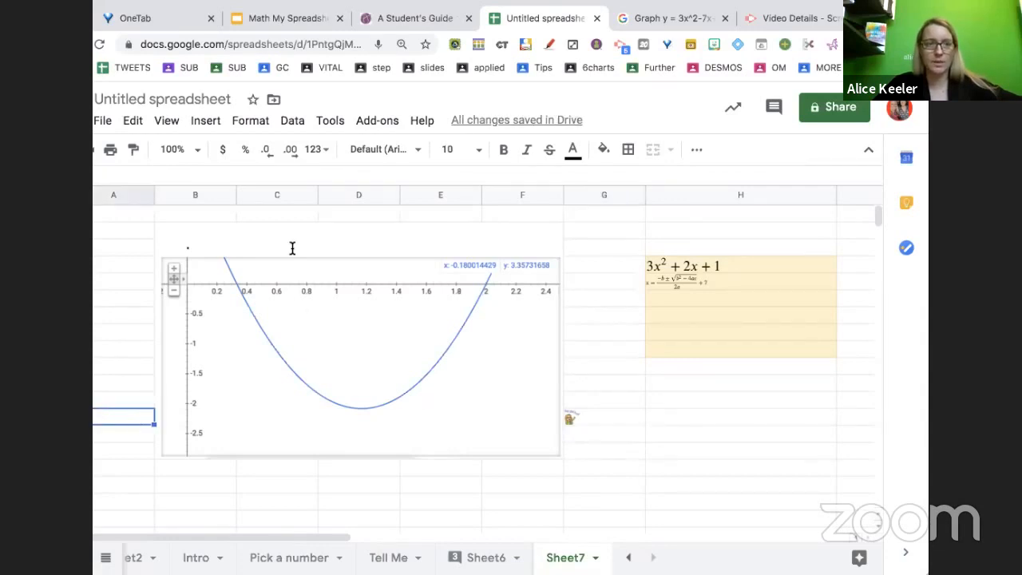
drag(169, 8, 198, 8)
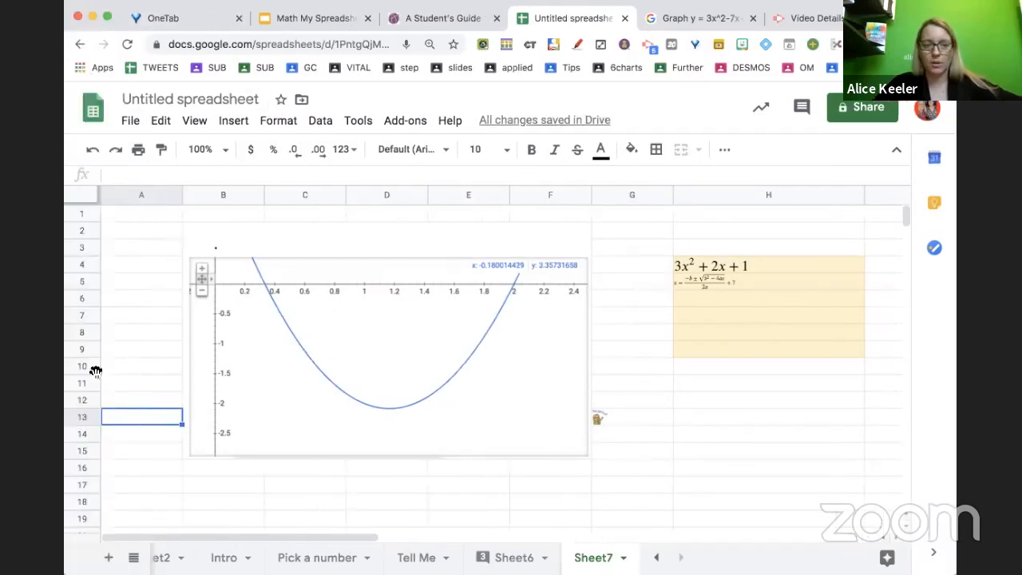
drag(91, 408, 88, 509)
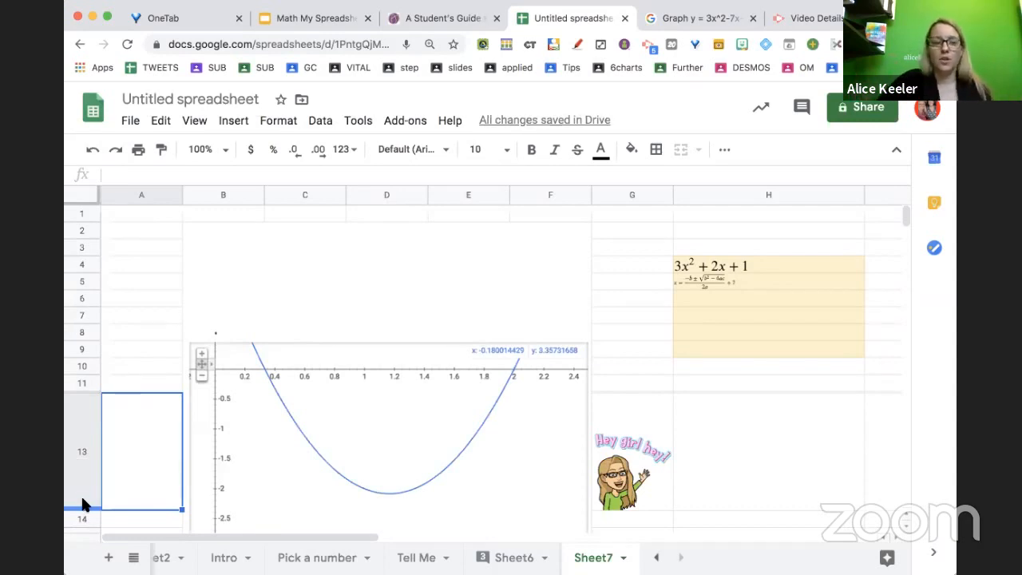
click(84, 266)
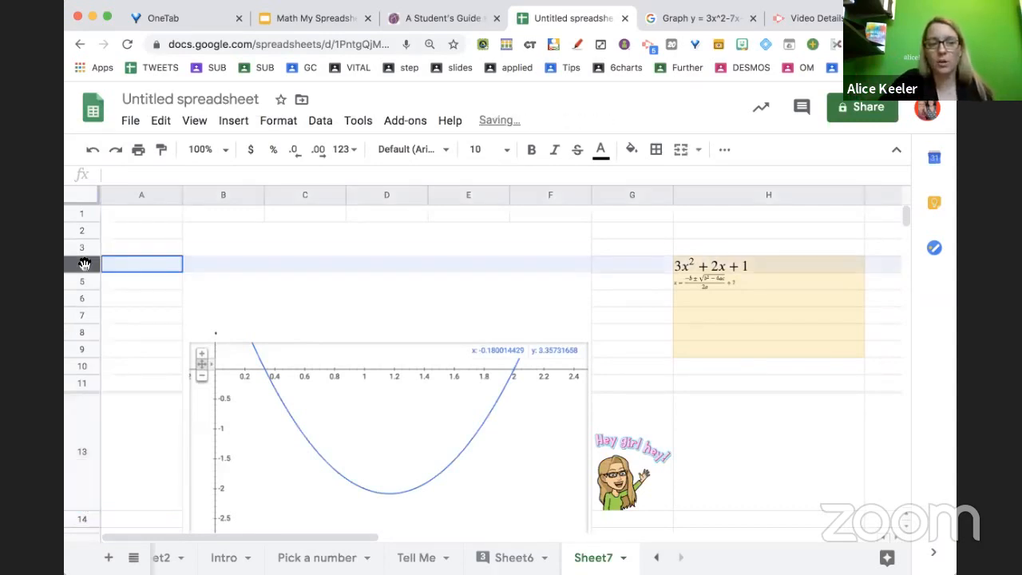
drag(83, 271, 84, 342)
click(80, 353)
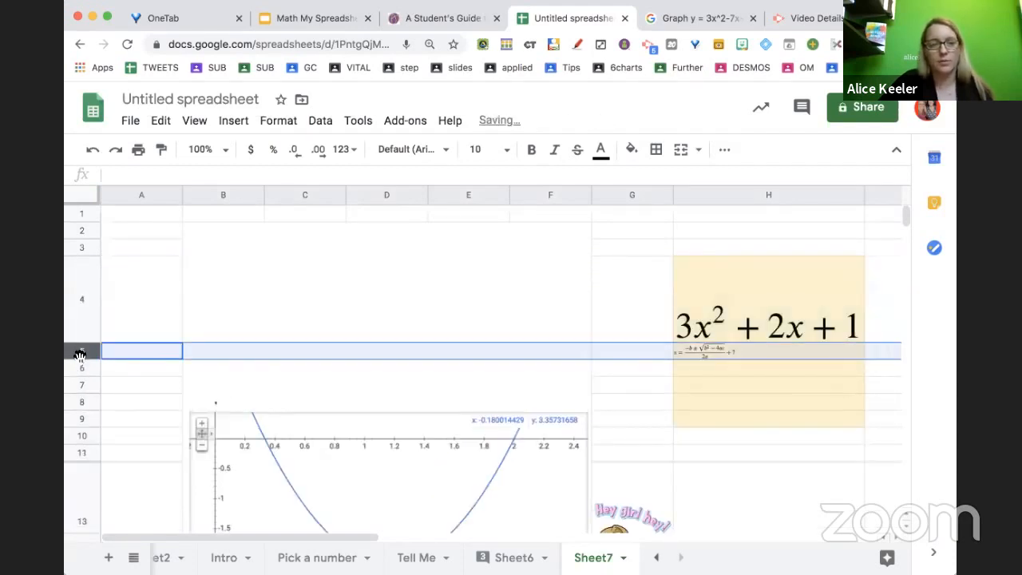
drag(84, 358, 84, 419)
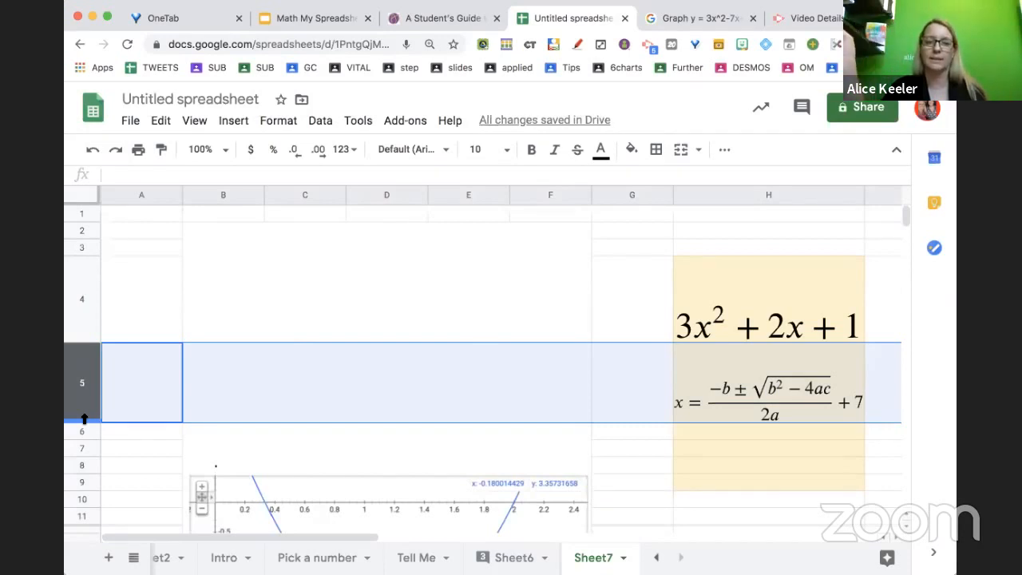
In cell H3, enter the formula =Intro!B7&" tell me 5 things about the graph" referencing the Intro sheet's name cell
click(674, 377)
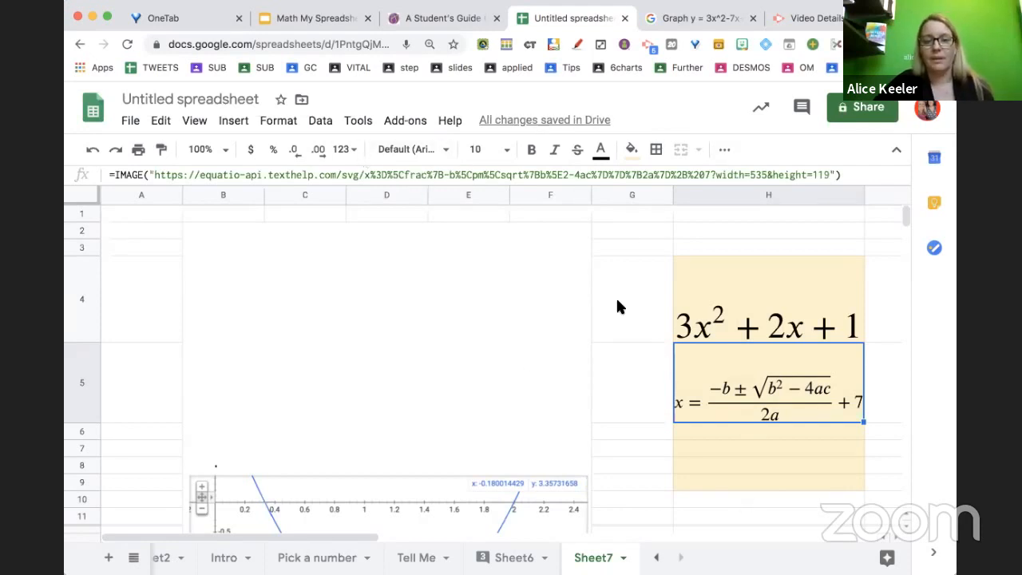
click(729, 247)
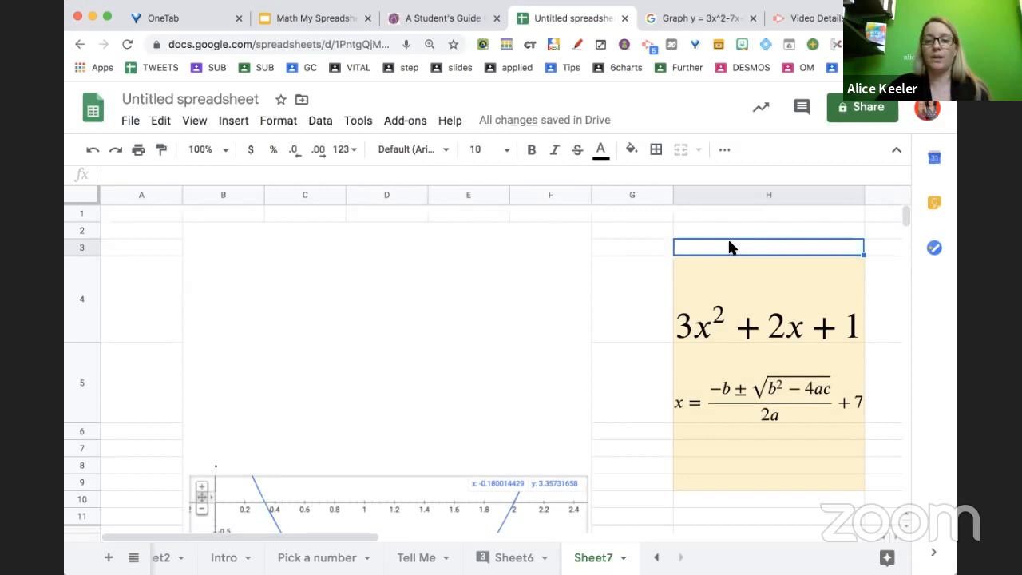
text(=)
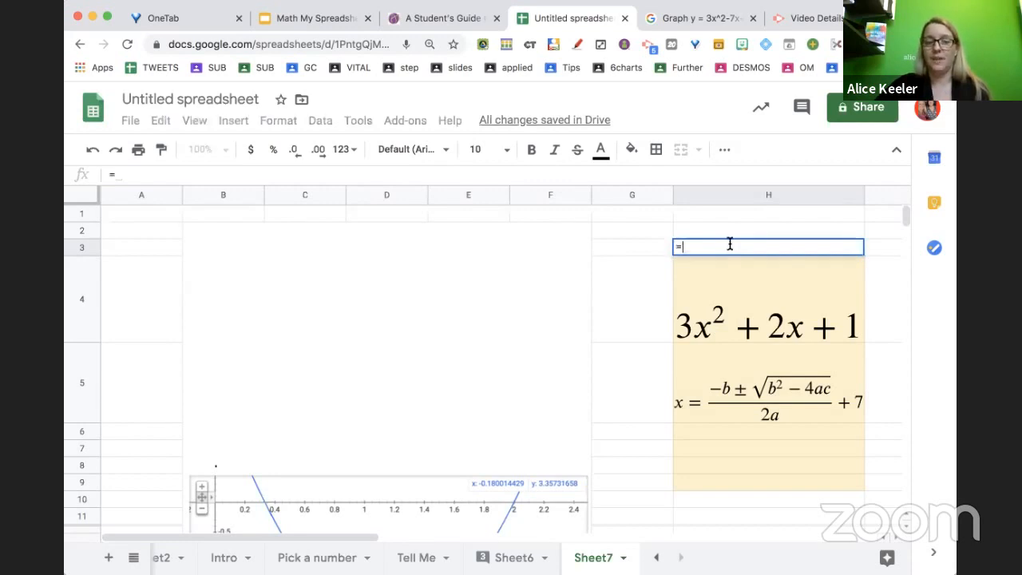
click(227, 558)
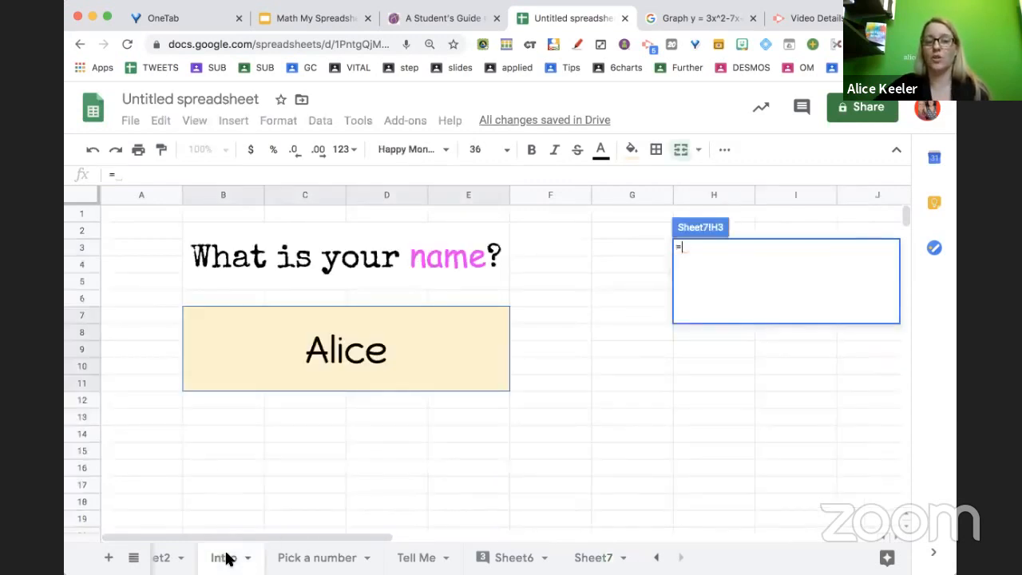
click(336, 367)
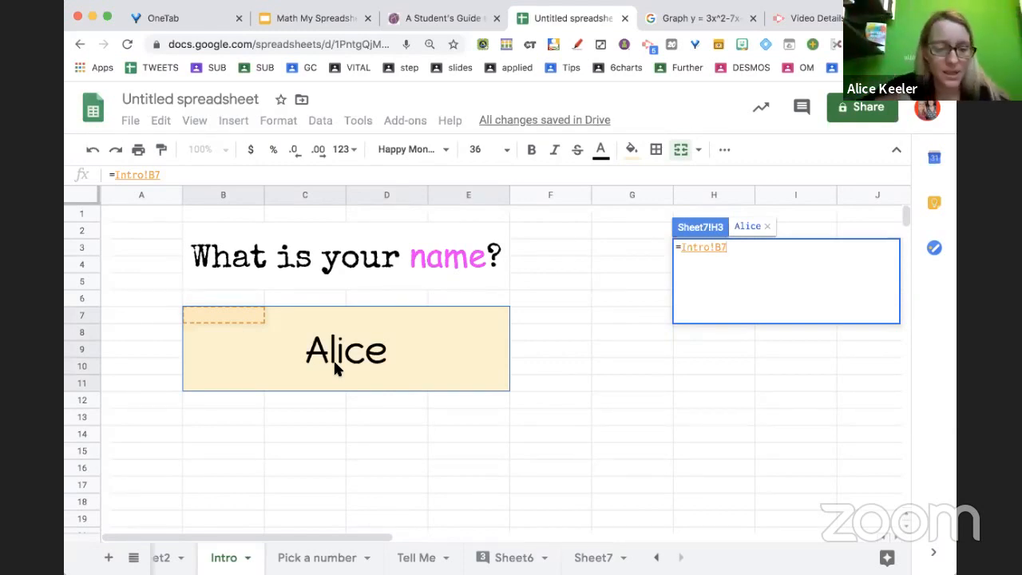
text(&)
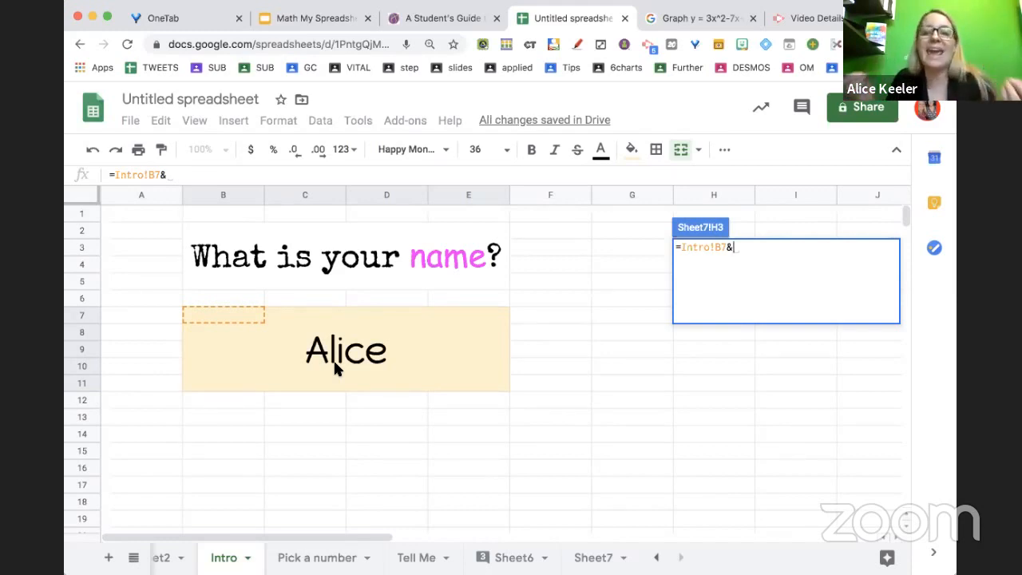
text(" )
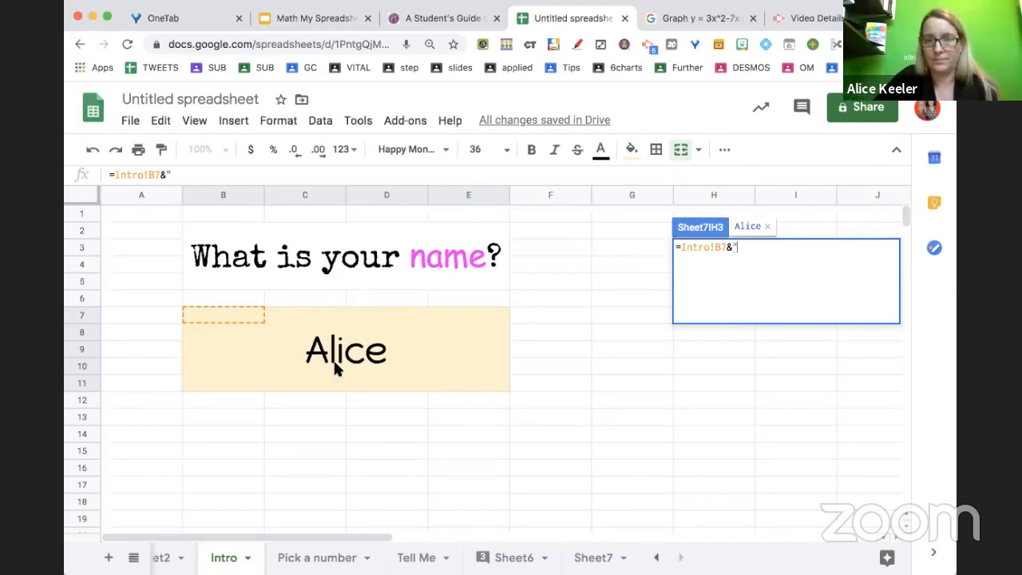
text(tell me )
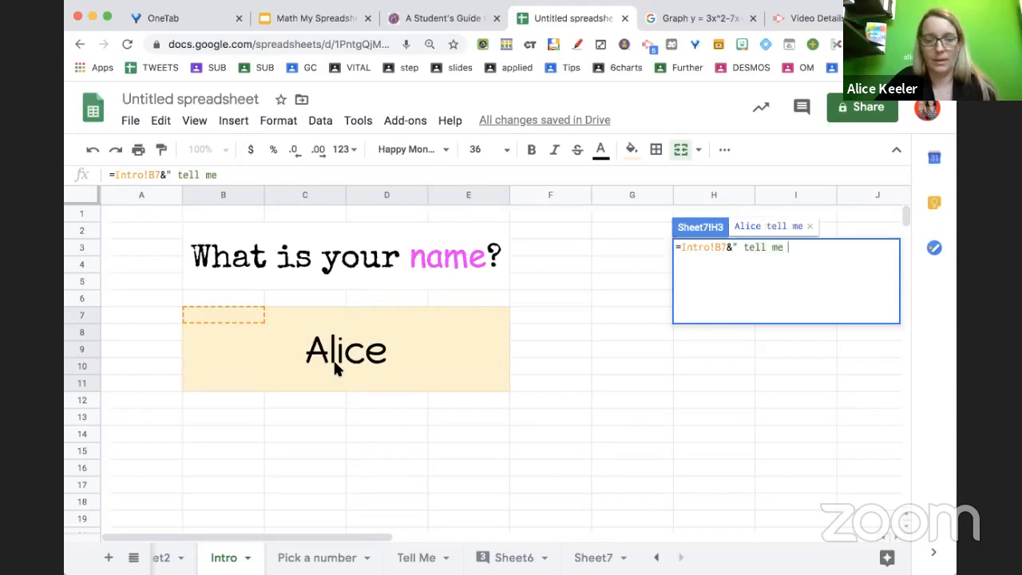
text(5 things about the )
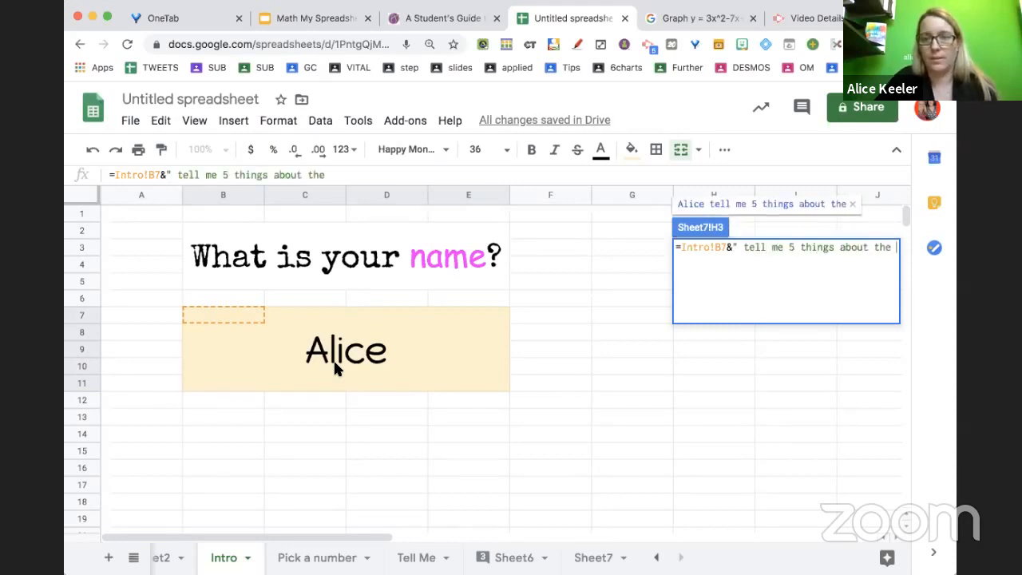
text(graph")
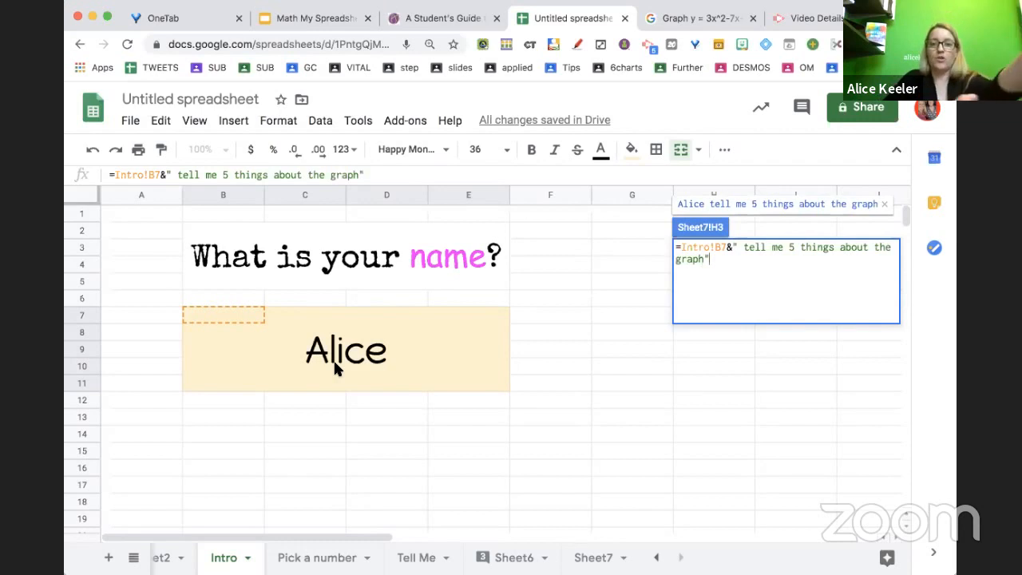
key(super+plus)
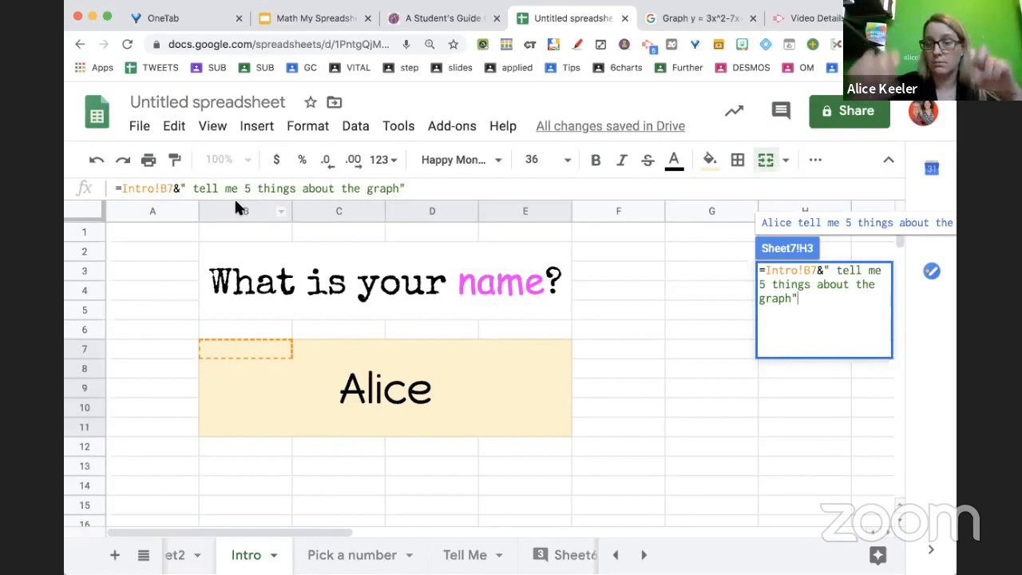
key(Return)
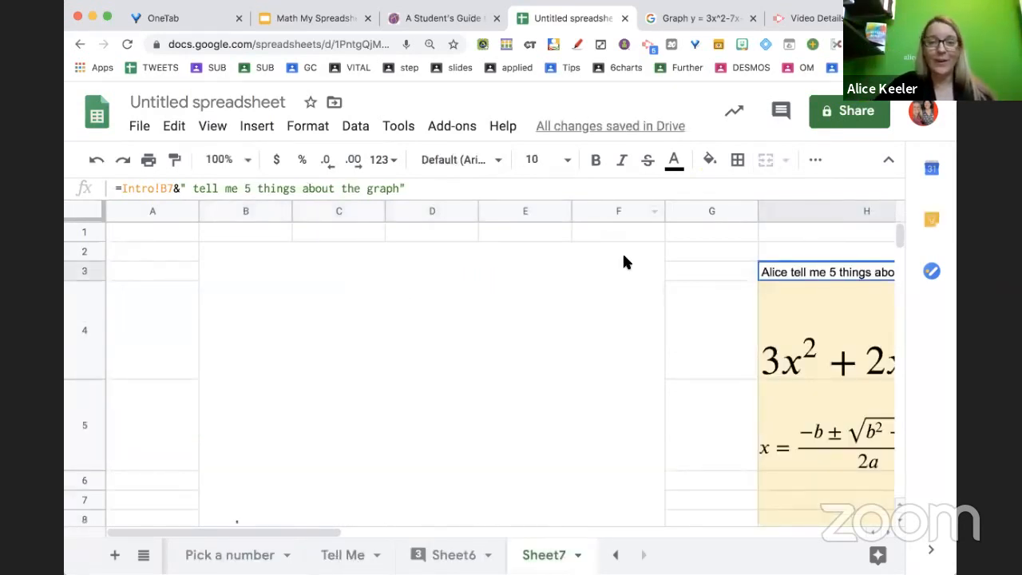
scroll(622, 256, right, 3)
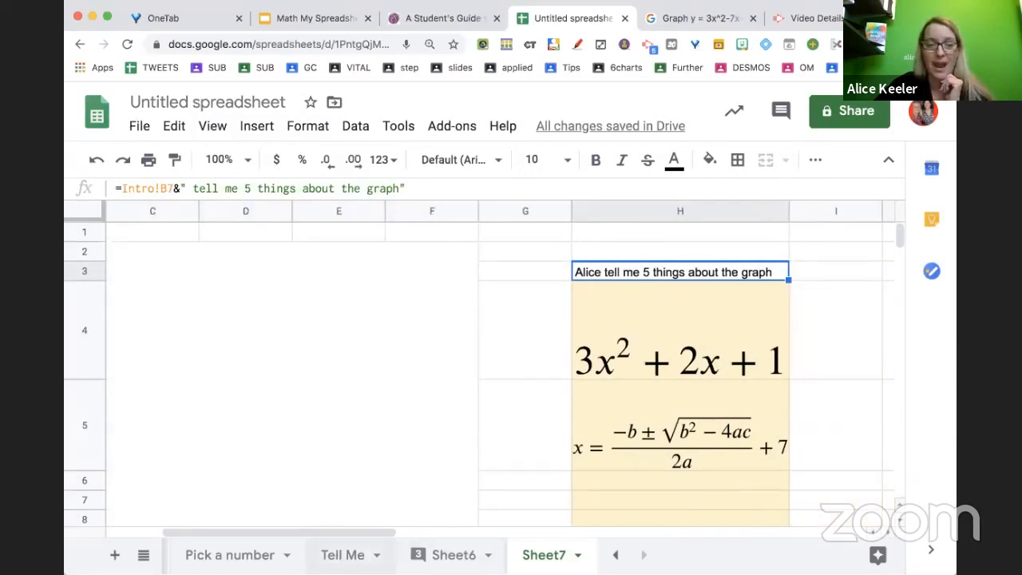
scroll(445, 554, left, 2)
click(224, 554)
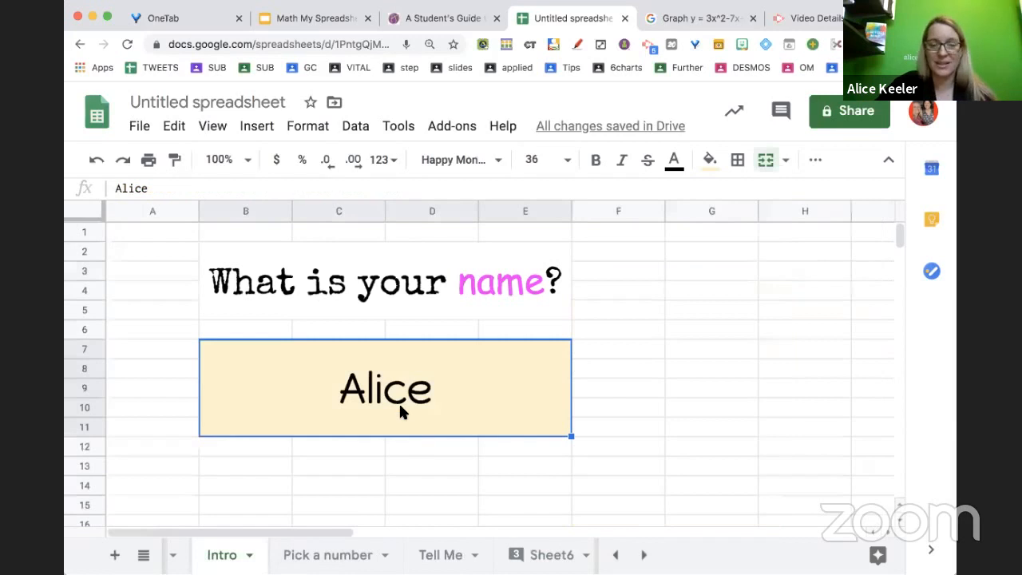
text(List)
key(BackSpace)
text(a)
key(Return)
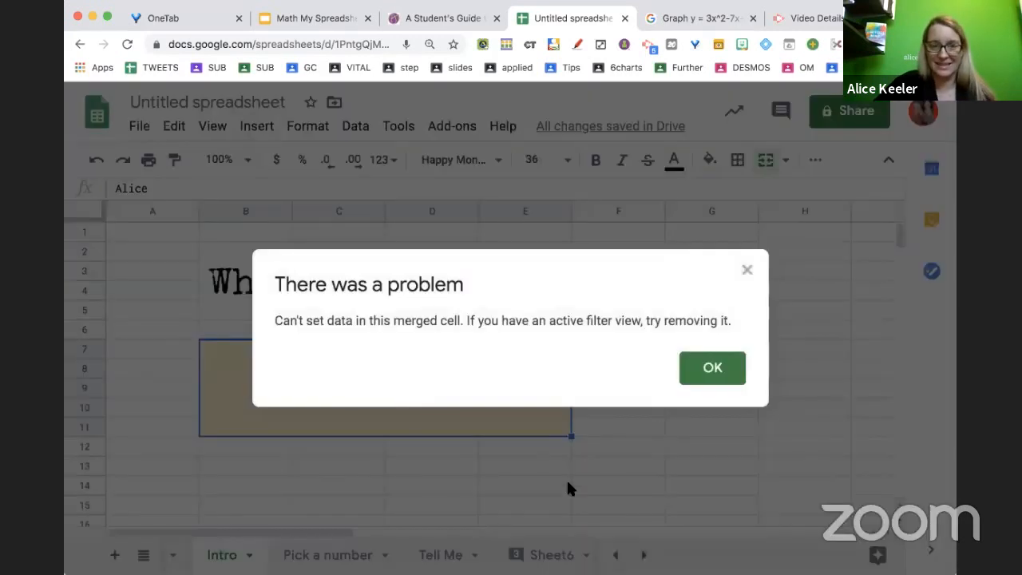
click(723, 374)
Enter a different student's name in the Intro sheet's name cell and view the updated greeting in Sheet7 cell H3
click(436, 461)
click(430, 404)
text(Lisa)
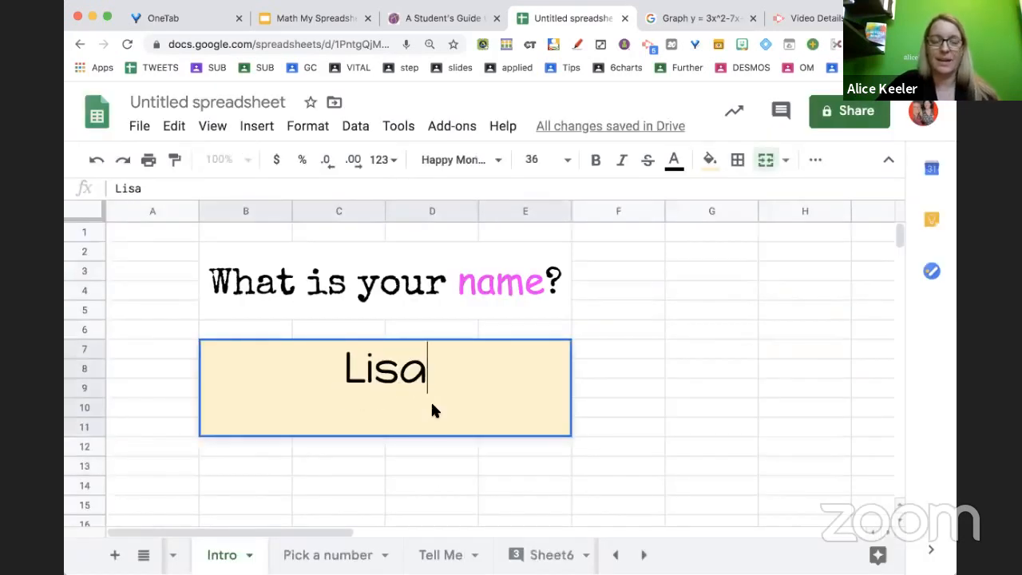
key(Return)
scroll(501, 554, right, 2)
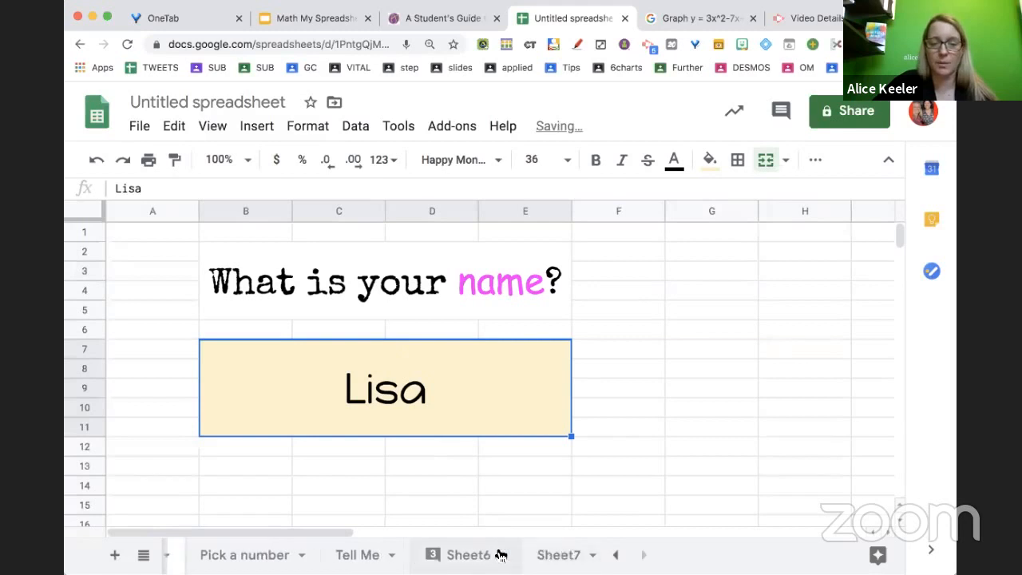
click(542, 555)
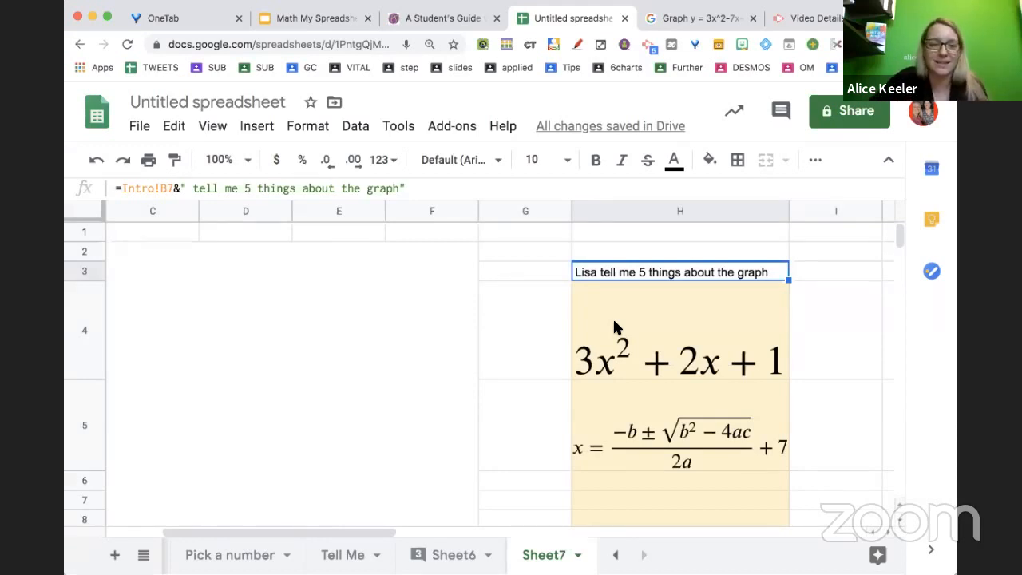
Change the Intro sheet's merged name cell to Julie and check the personalized greeting on Sheet7
scroll(335, 556, left, 5)
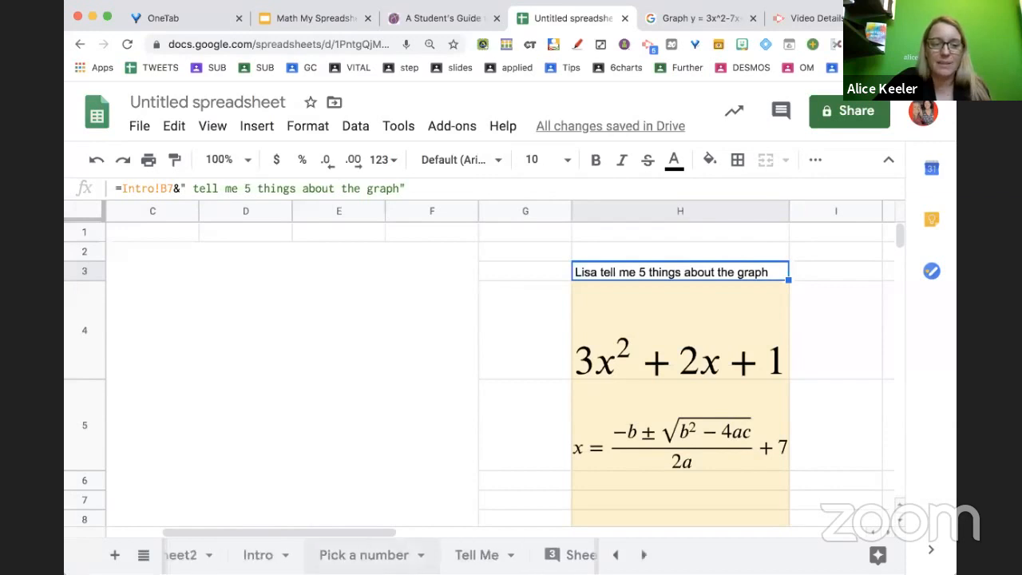
click(315, 559)
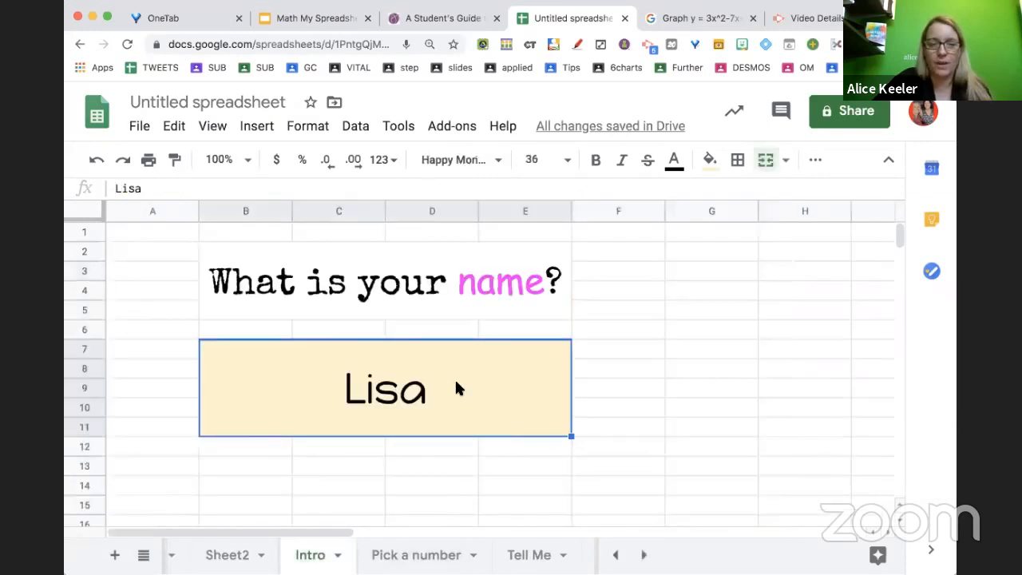
text(Julie)
key(Return)
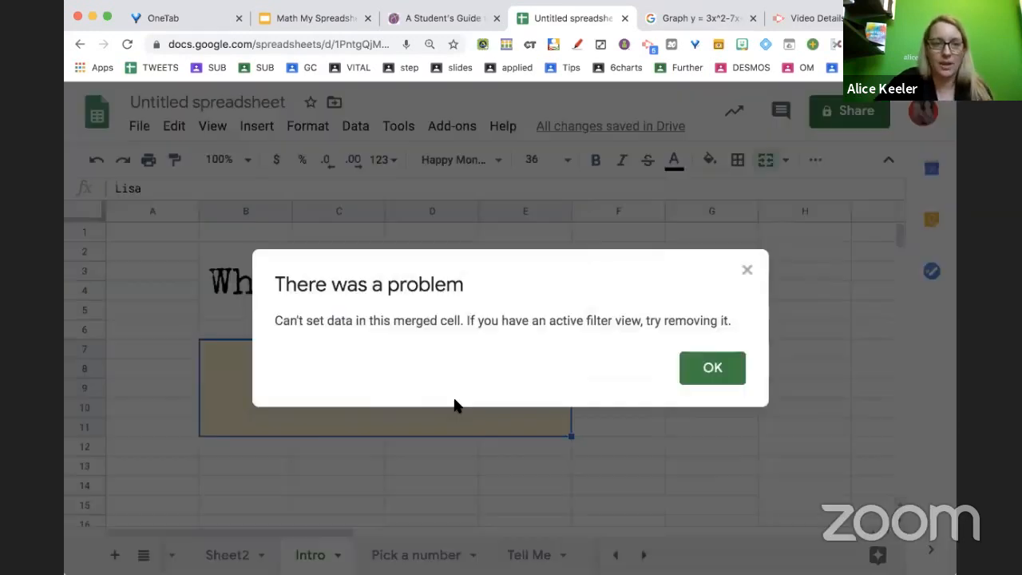
click(710, 369)
click(470, 421)
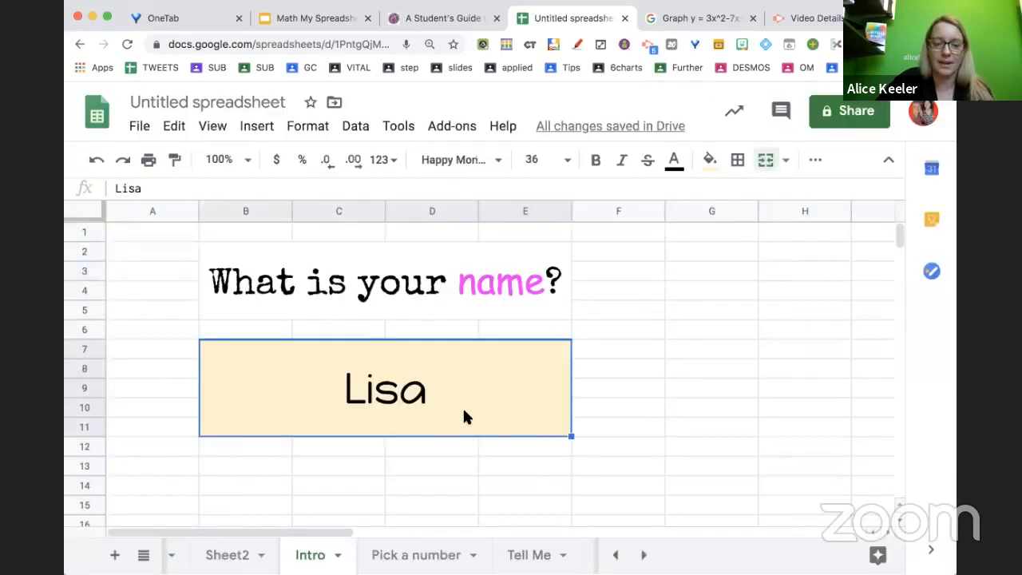
text(Julie)
key(Return)
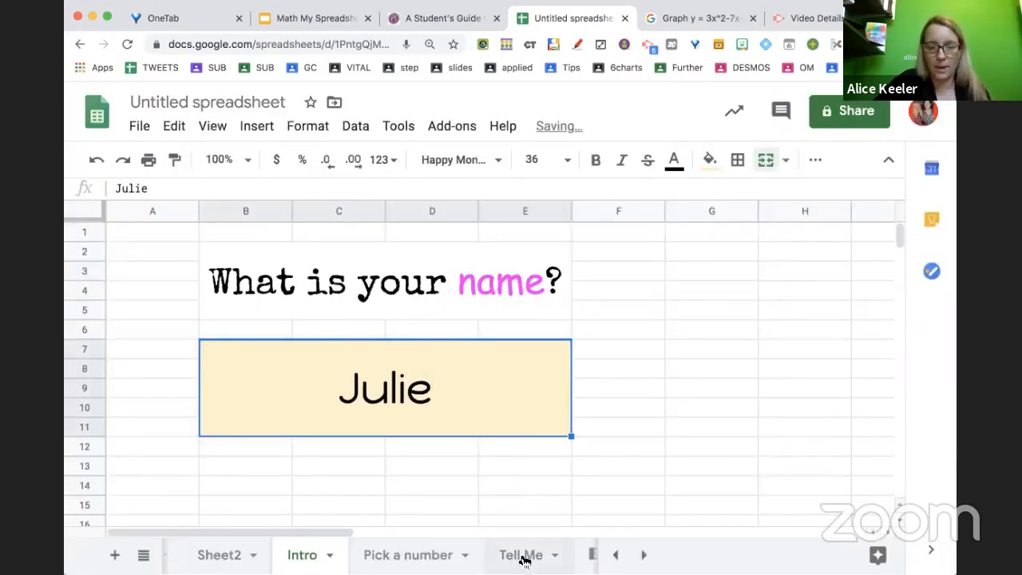
scroll(521, 554, right, 3)
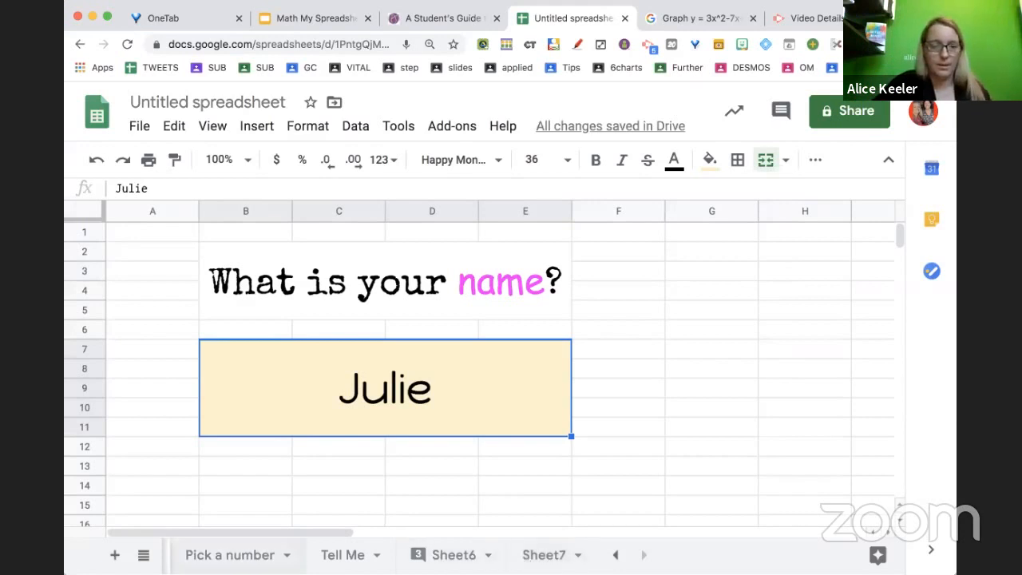
click(543, 559)
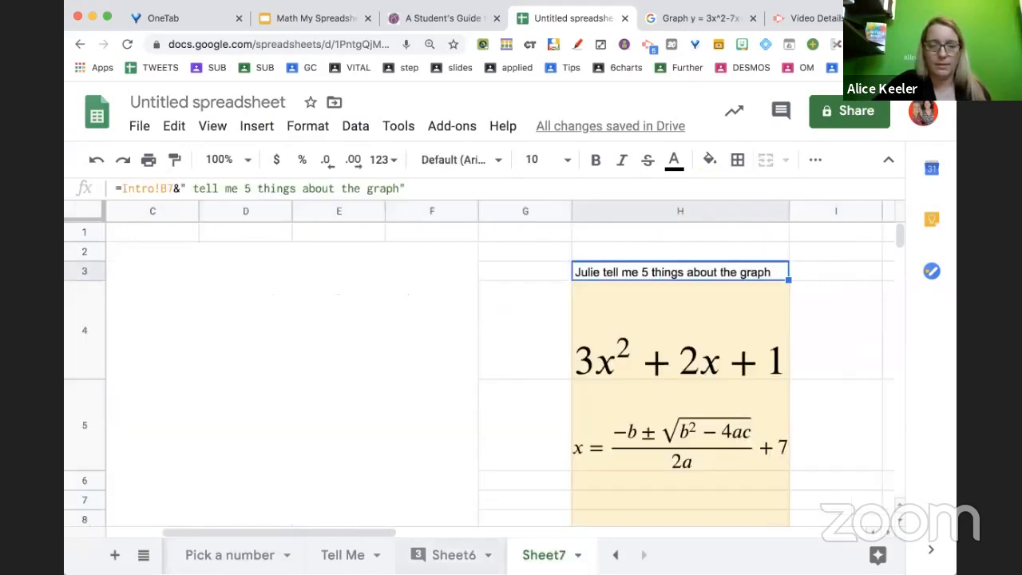
Add a new sheet and merge cells B2:E8 into one block
click(115, 554)
drag(267, 257, 478, 360)
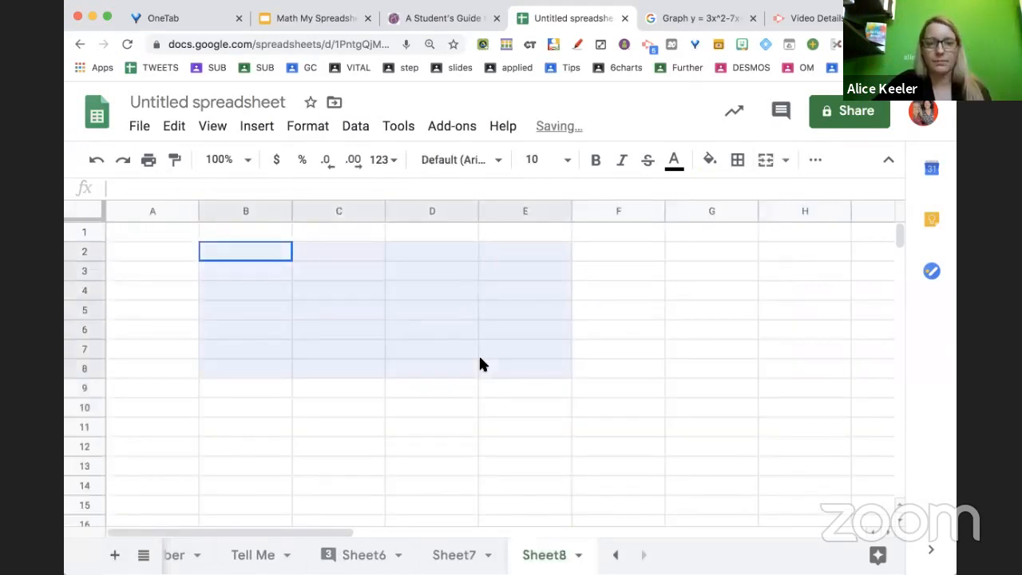
click(765, 160)
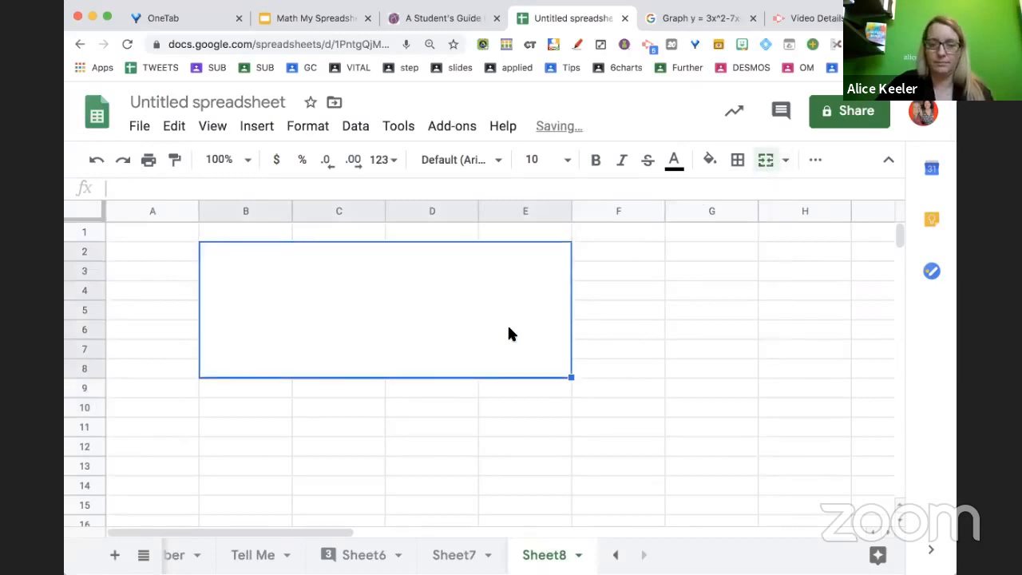
In the merged cell B2, enter the formula =Intro!B7&", What is the leading coefficient in the parabola?" linking to the Intro name cell
text(=)
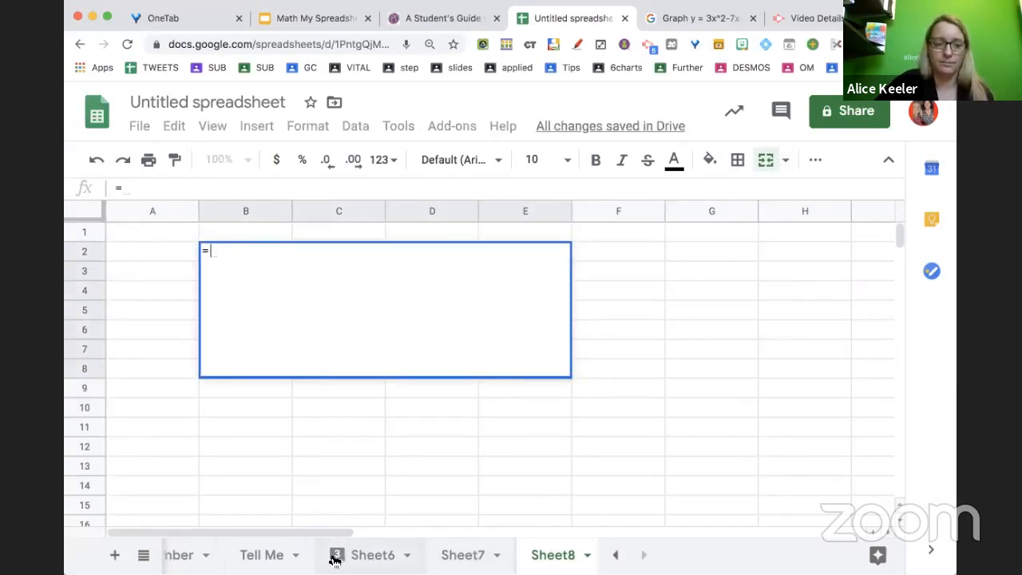
scroll(334, 554, left, 5)
click(368, 561)
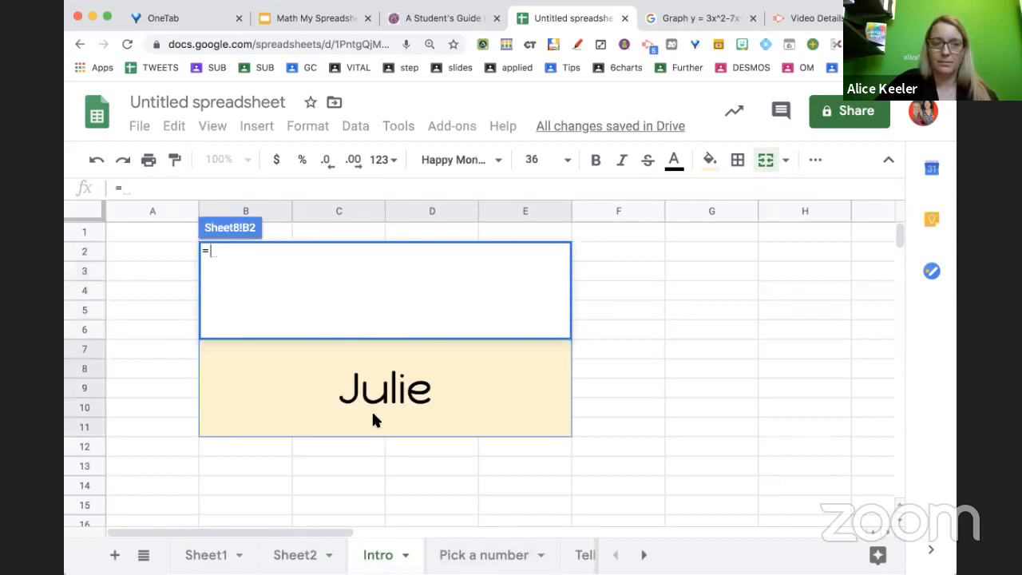
click(368, 403)
text(&")
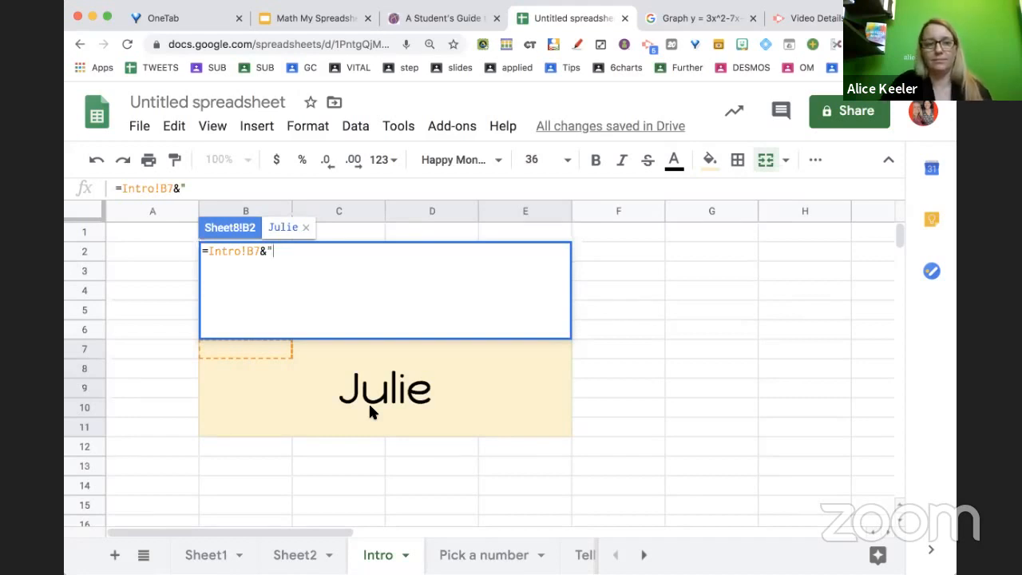
text(, )
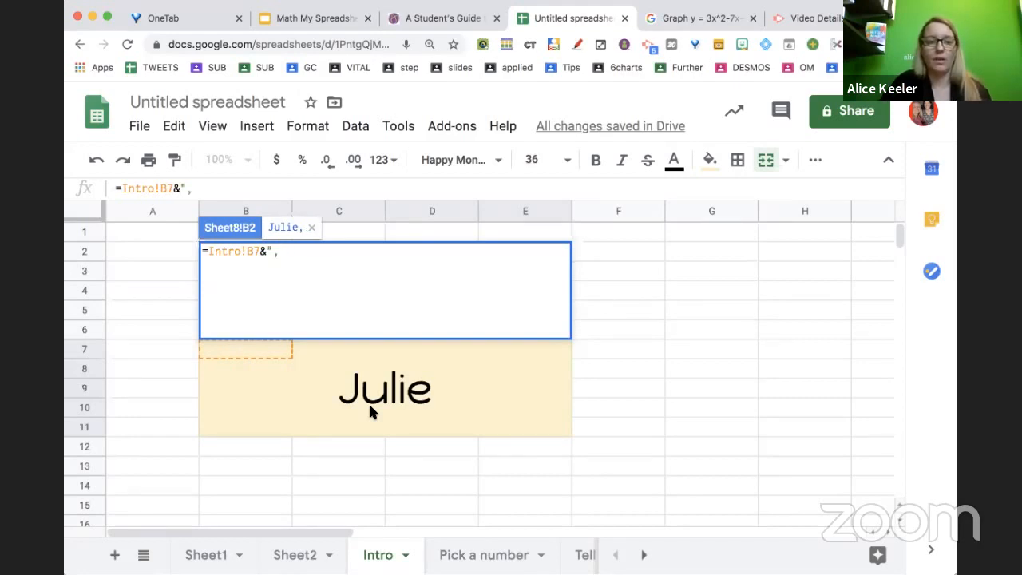
text(What)
key(BackSpace)
text(at is th)
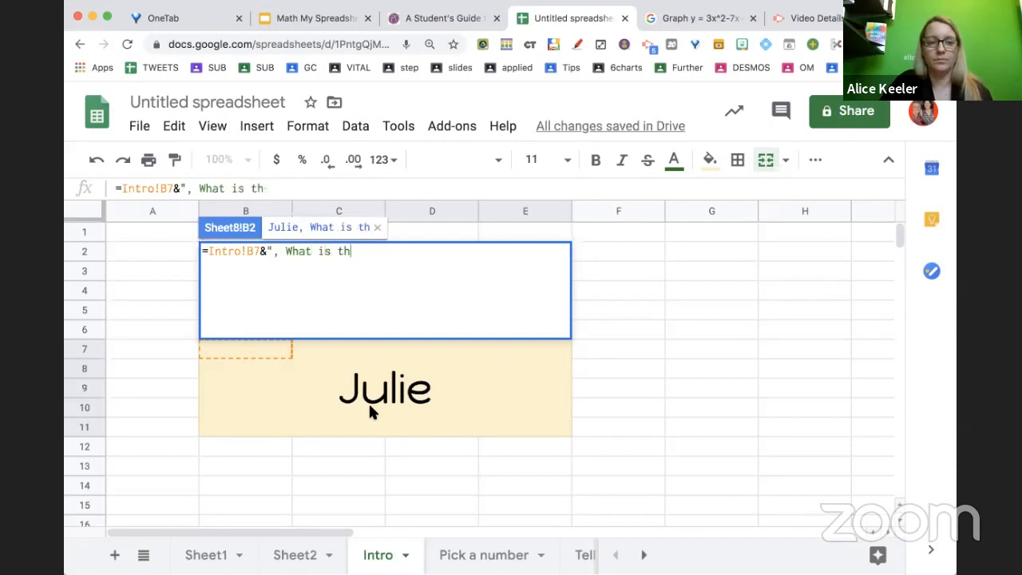
text(e leading coeffici)
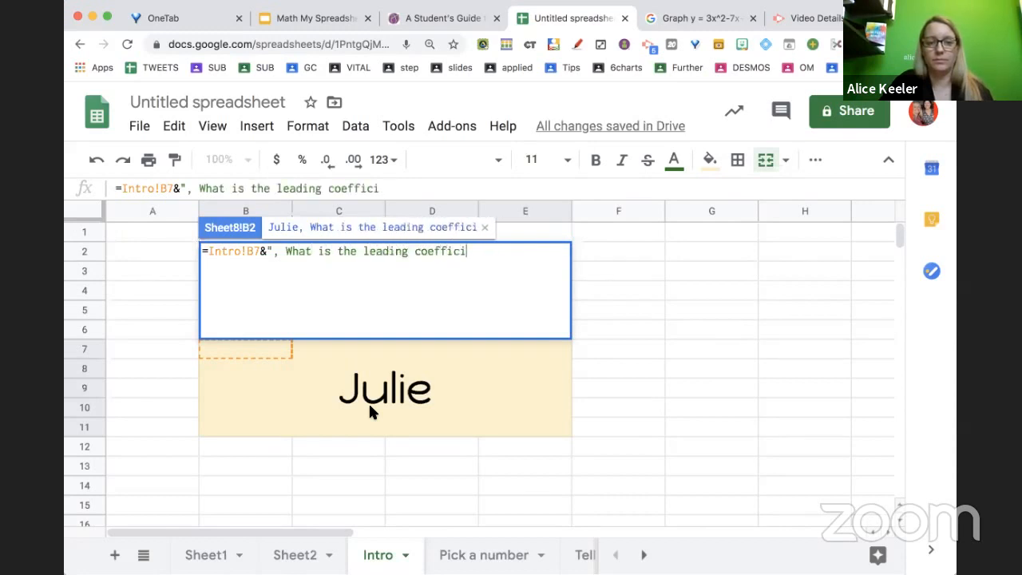
text(ent in the parabo)
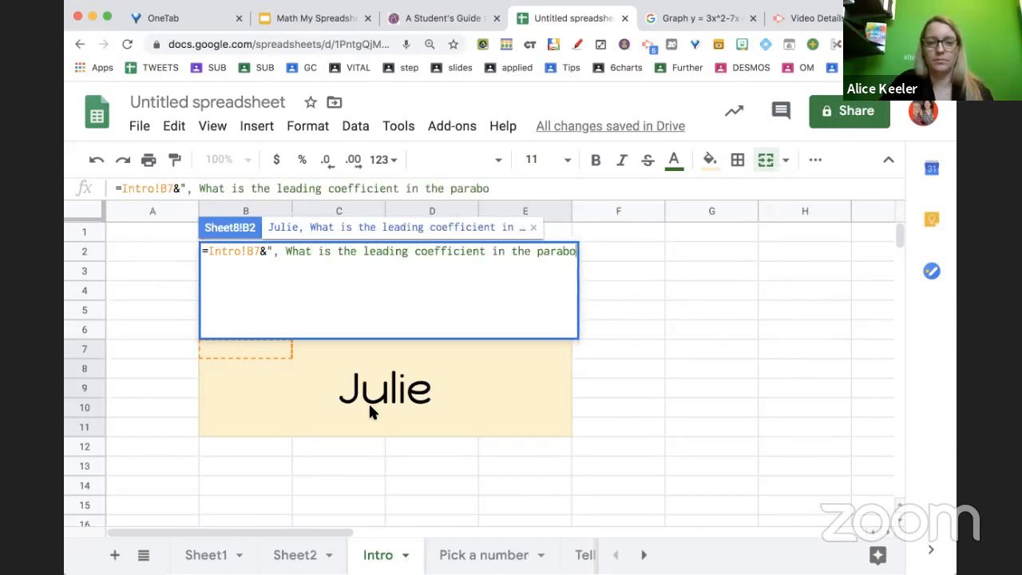
text(la?")
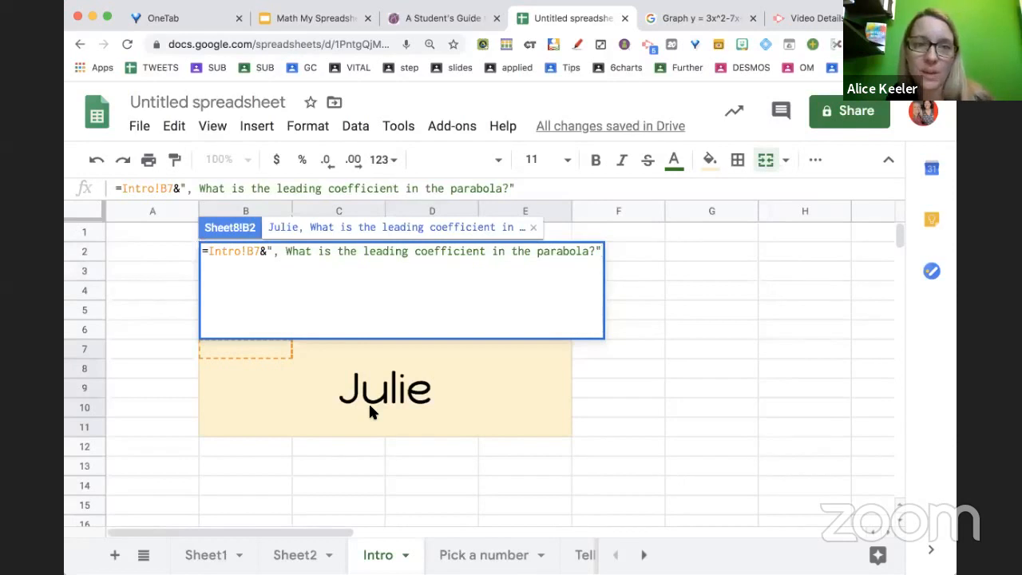
key(Return)
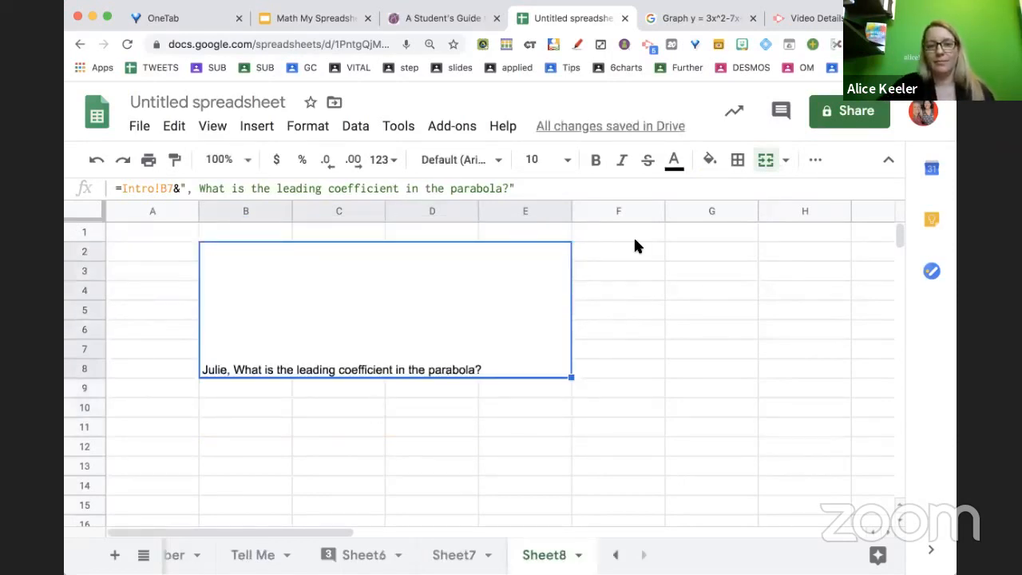
Format the question block with a light blue fill, horizontal and vertical centering, and text wrapping
click(710, 161)
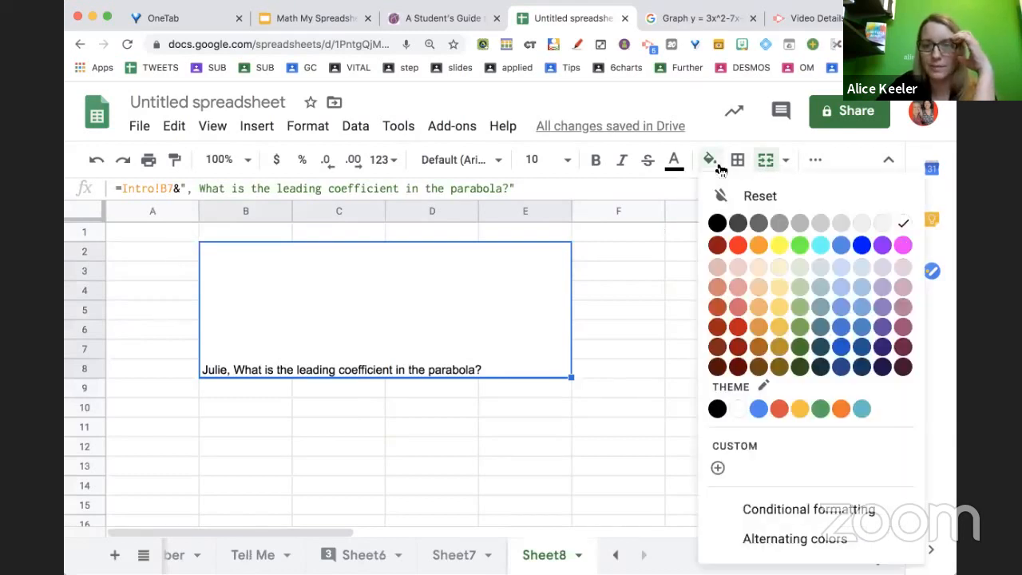
click(843, 267)
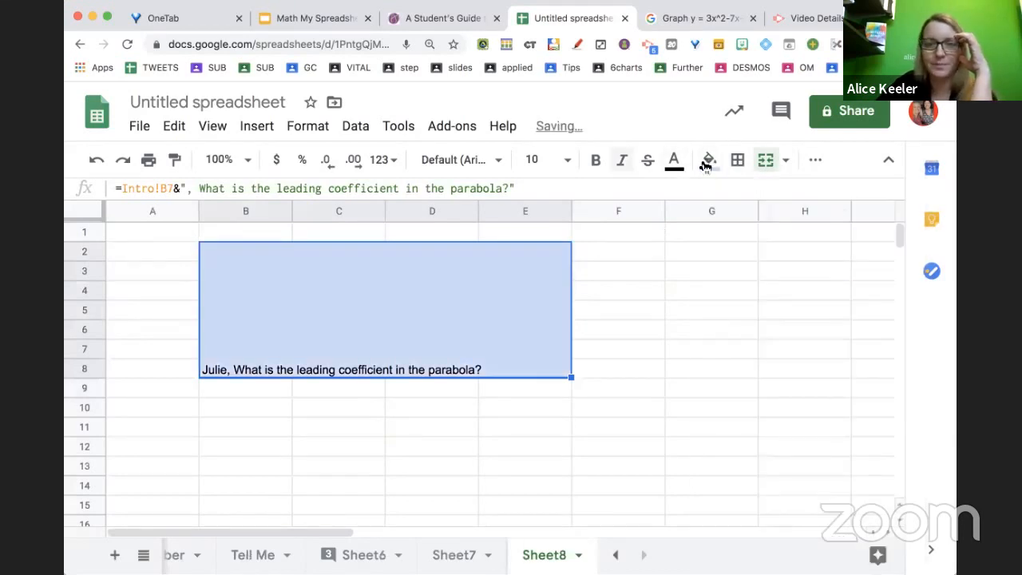
click(811, 161)
click(535, 194)
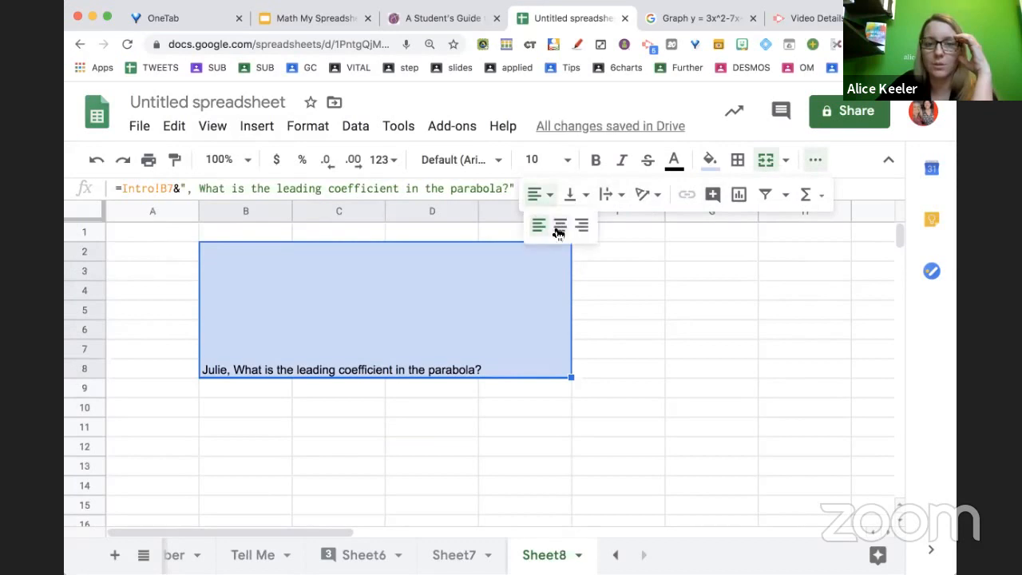
click(559, 227)
click(572, 195)
click(597, 226)
click(612, 195)
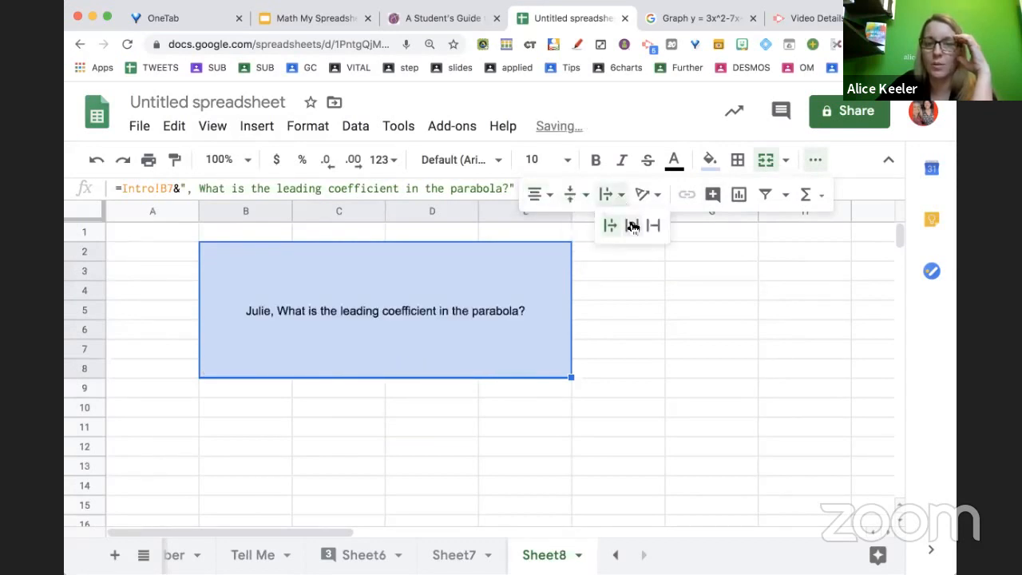
click(632, 227)
Set the question block's font to Special Elite and enlarge its font size
click(480, 162)
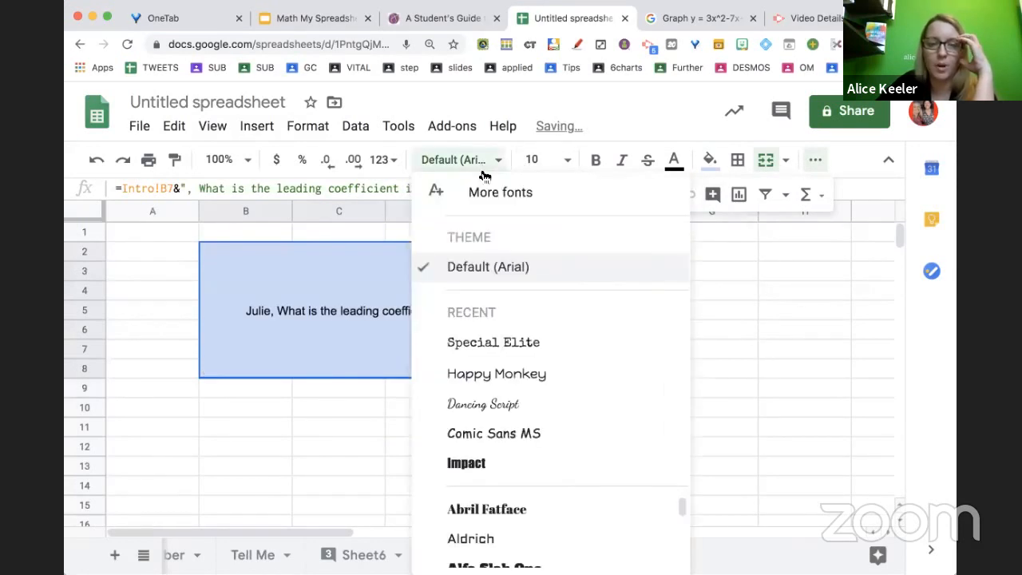
click(491, 342)
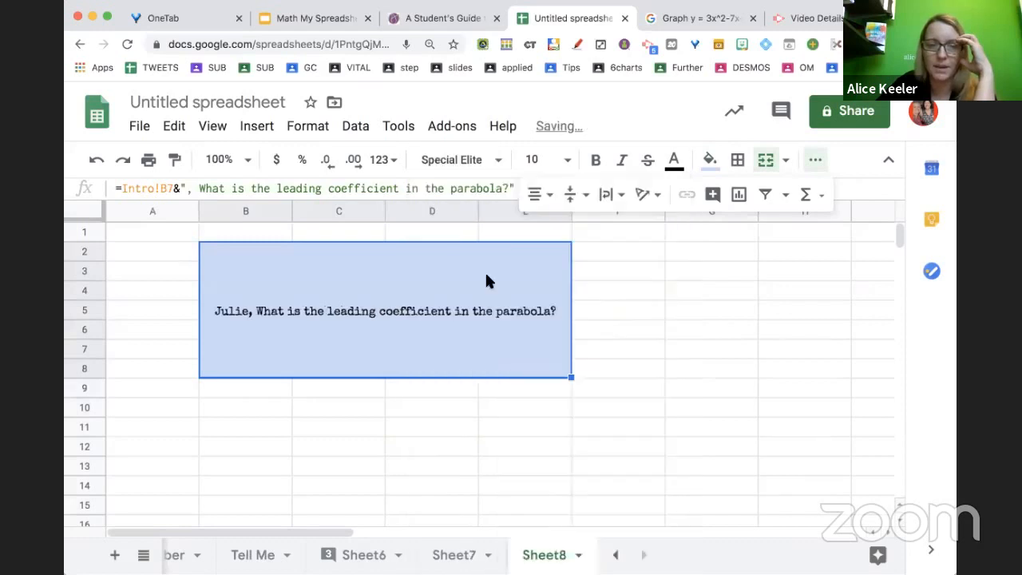
click(540, 160)
click(535, 426)
click(539, 437)
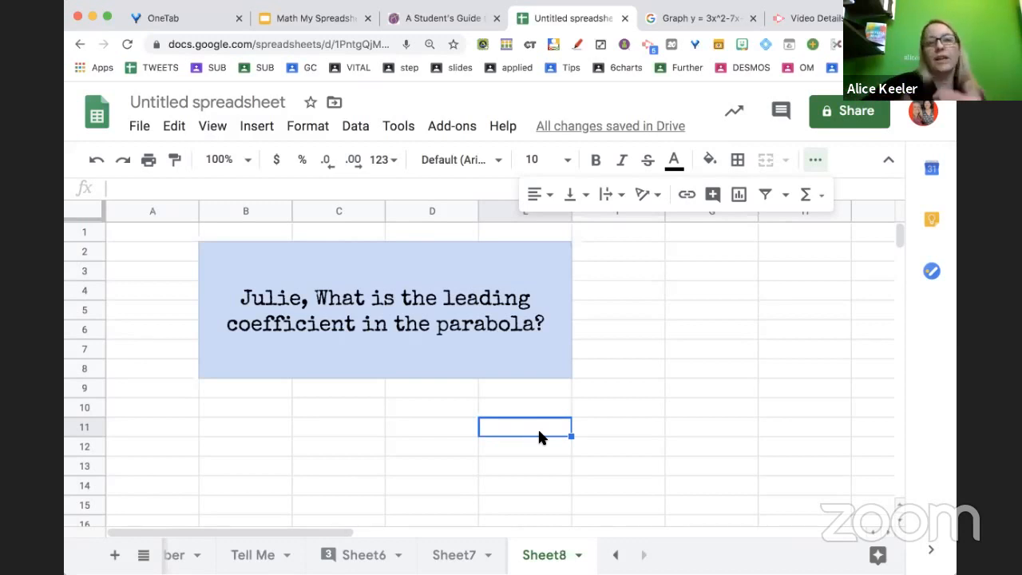
Merge cells B10:E15 into an answer box and center its contents
drag(260, 399, 508, 495)
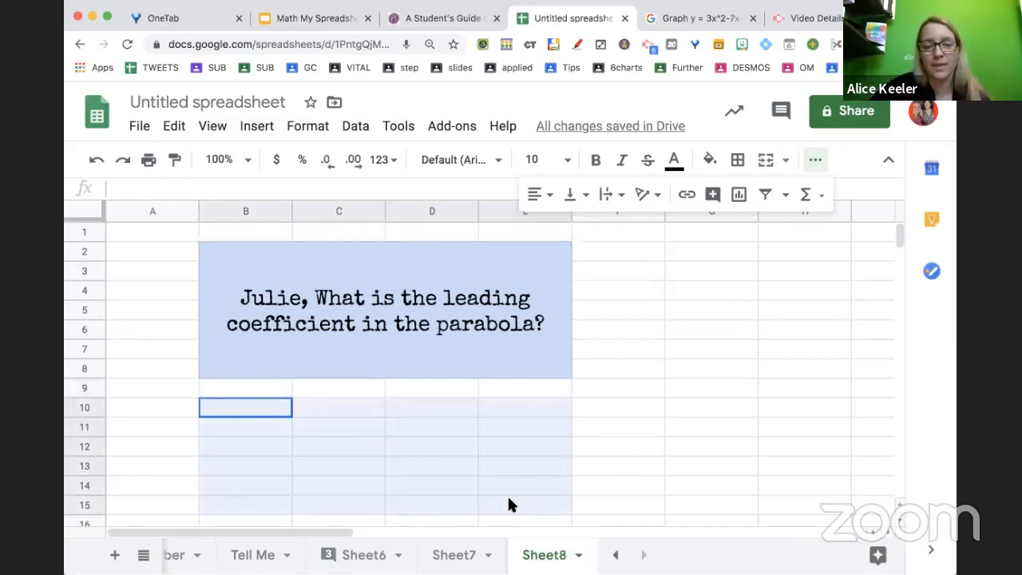
click(766, 159)
click(534, 196)
click(559, 225)
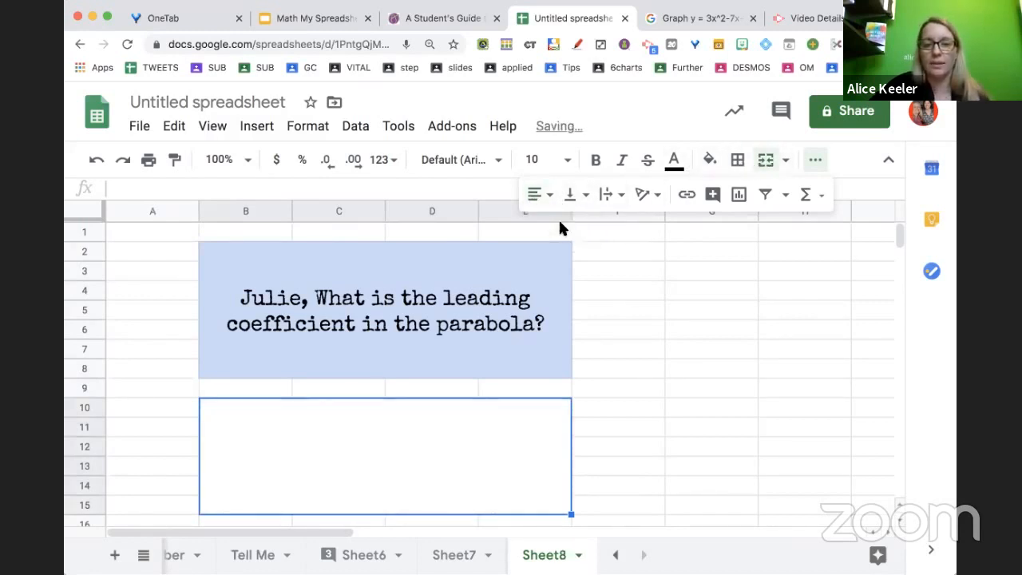
click(559, 228)
click(609, 194)
click(493, 412)
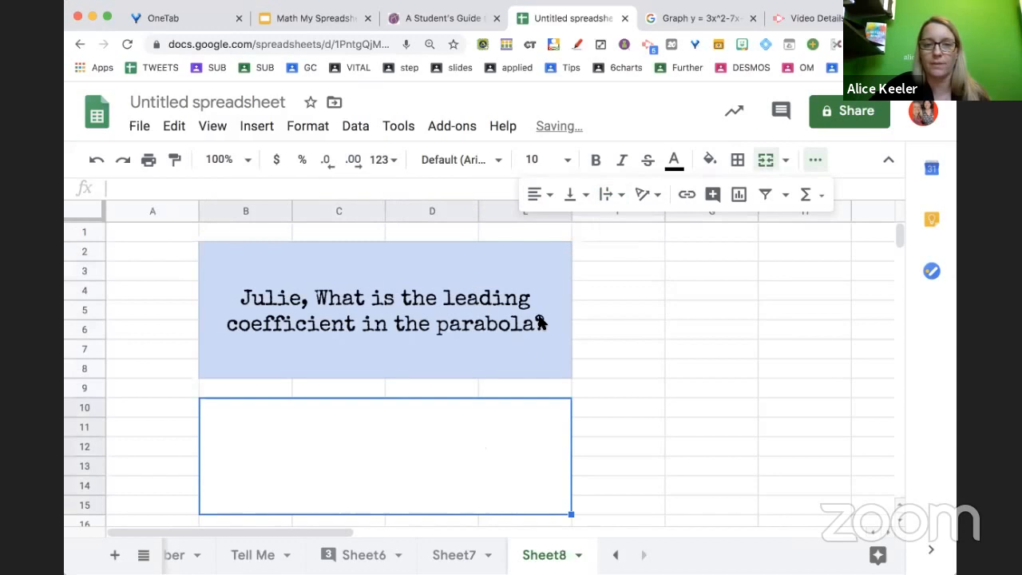
Fill the answer box with light yellow
click(709, 159)
click(776, 270)
click(649, 393)
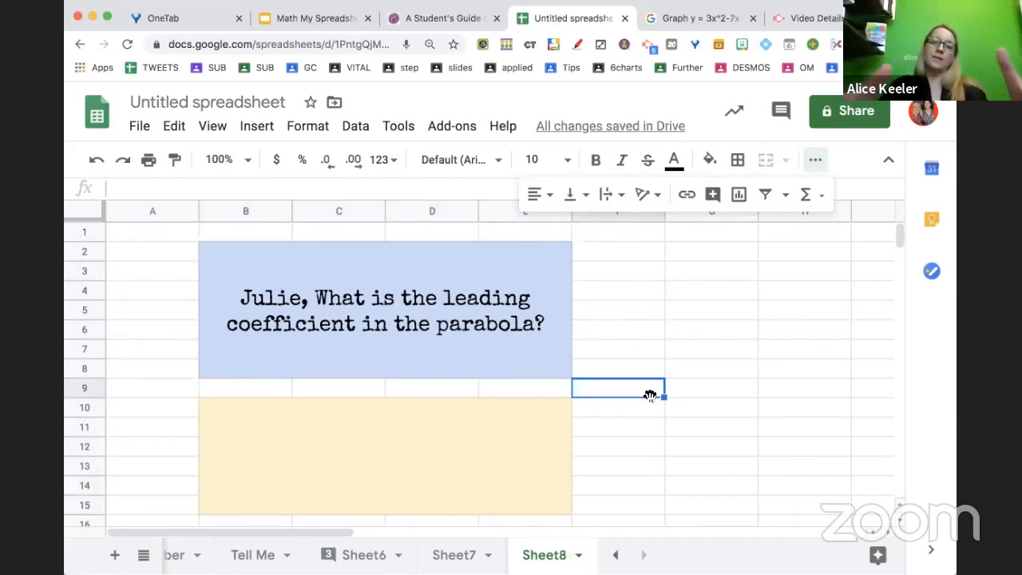
right_click(431, 438)
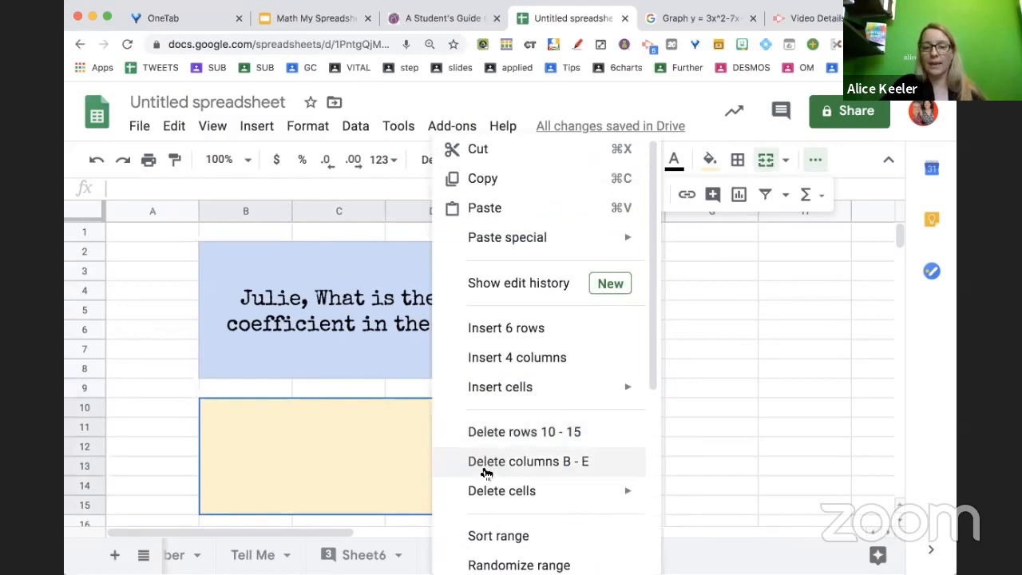
scroll(511, 471, down, 5)
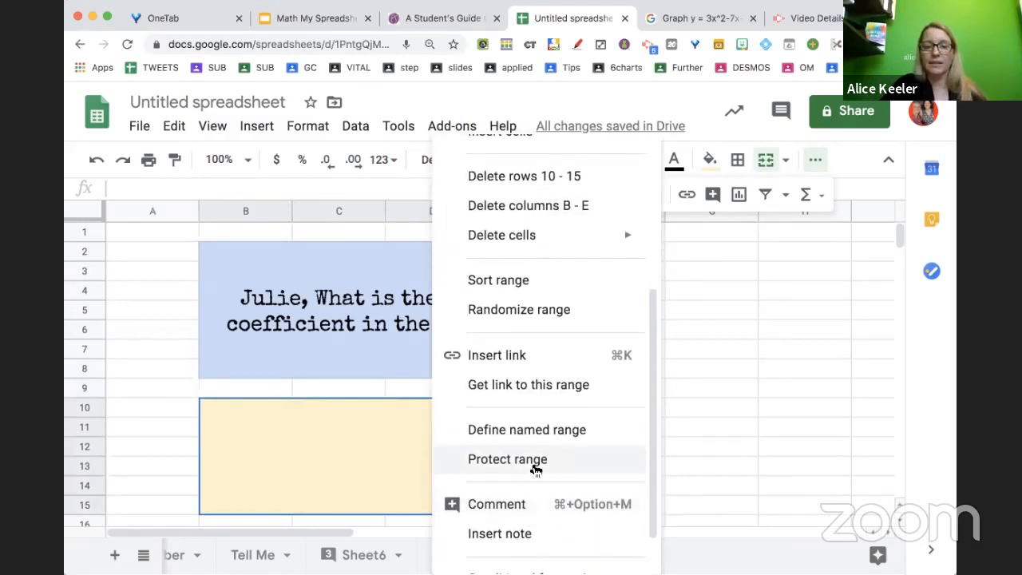
scroll(539, 431, down, 1)
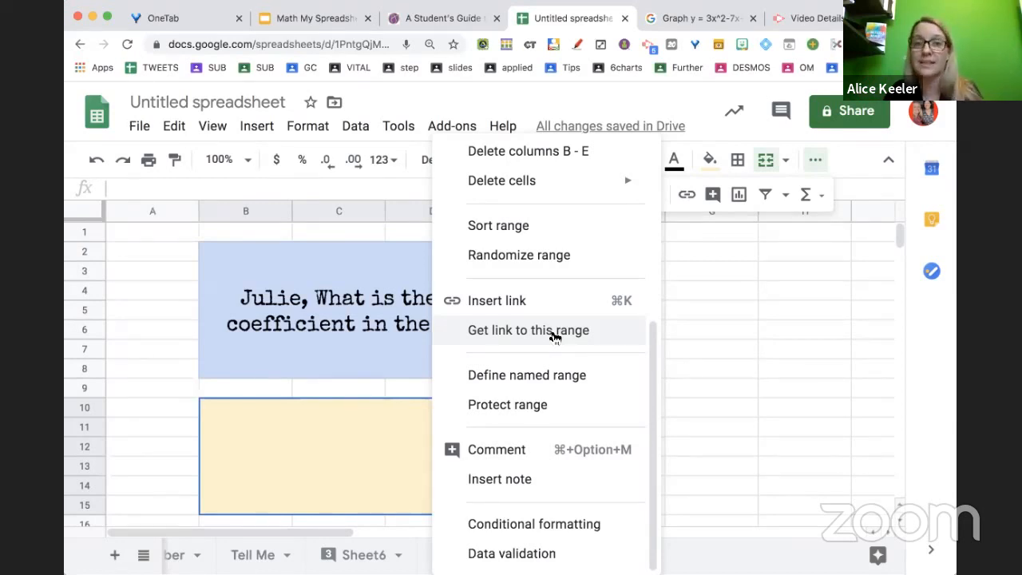
click(732, 348)
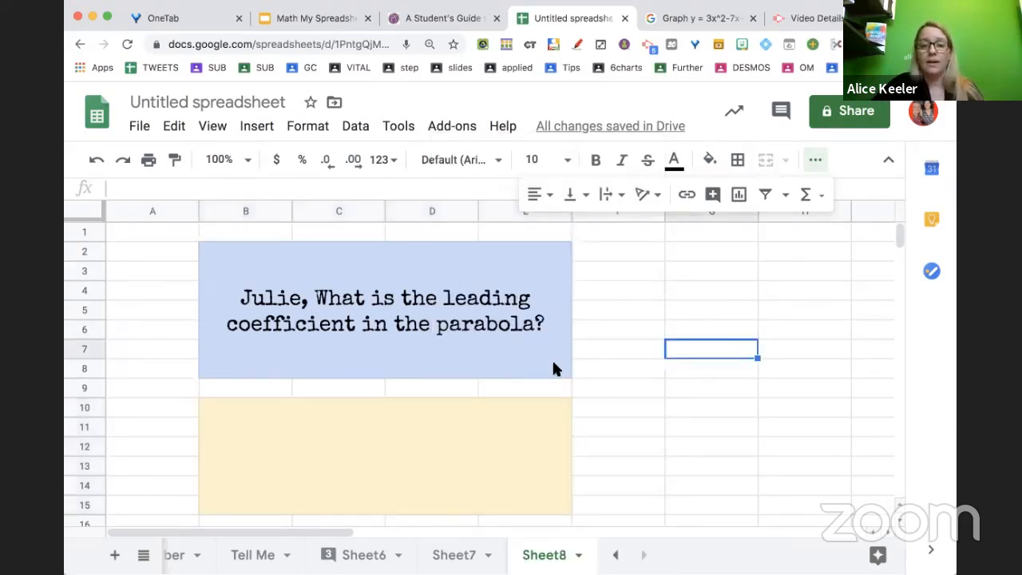
Enter the column headers x in G3 and y in H3
drag(713, 272, 737, 273)
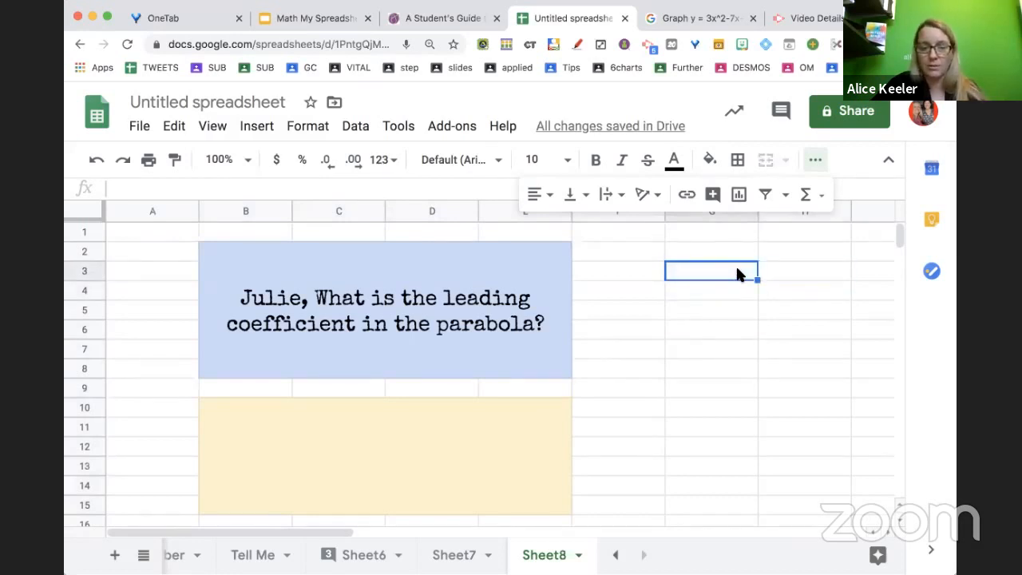
text(x)
key(Tab)
text(y)
click(732, 311)
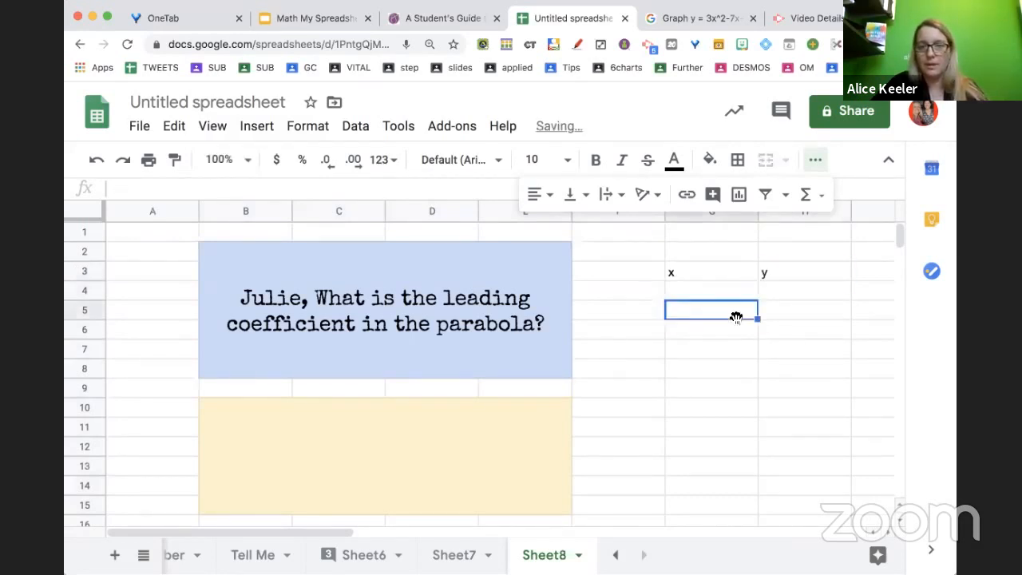
In G2, enter a formula joining the Intro sheet's name cell B7 with " Write ordered pairs that are on the parabola"
click(702, 254)
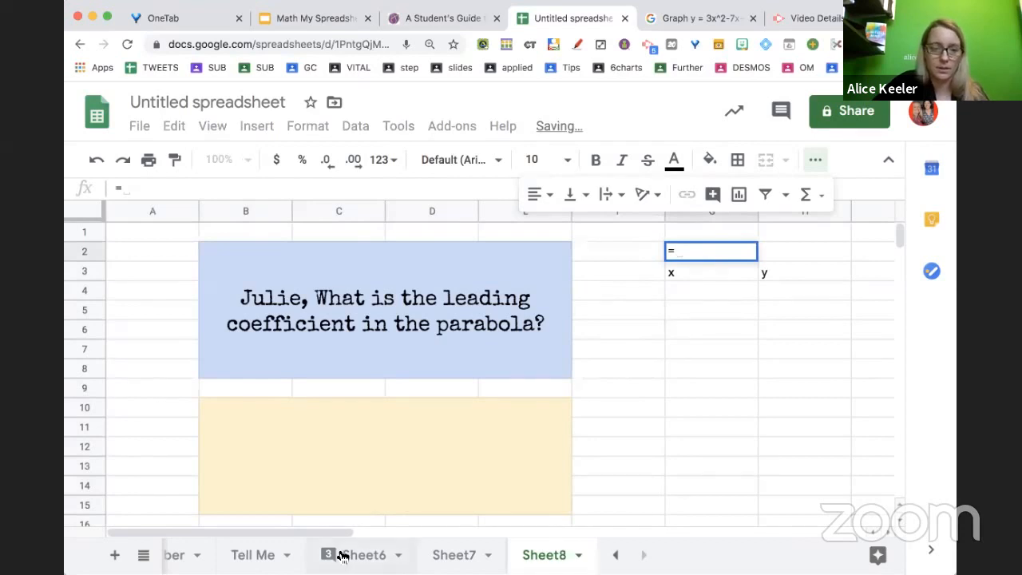
scroll(338, 552, left, 5)
click(205, 557)
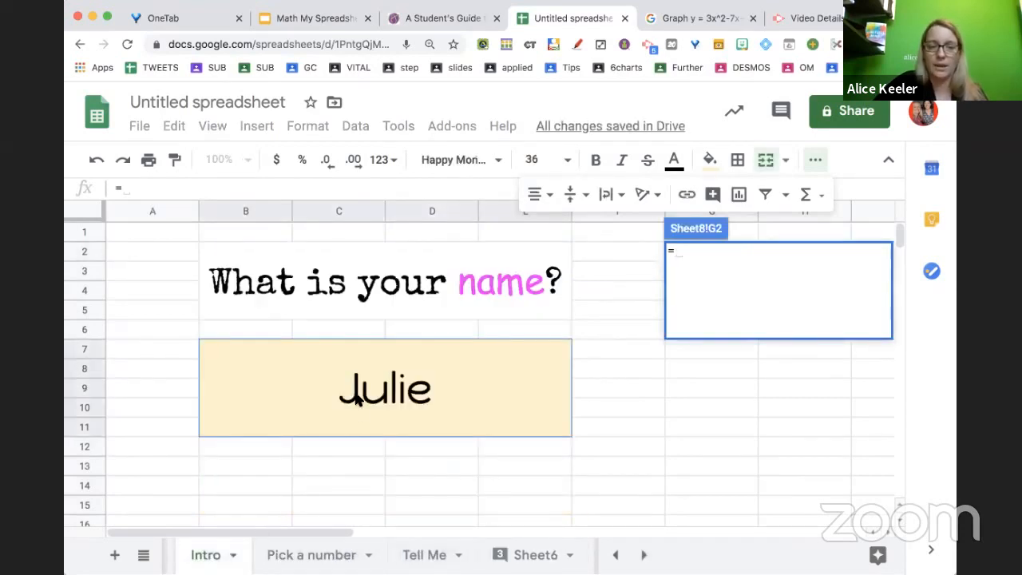
click(357, 399)
text(&)
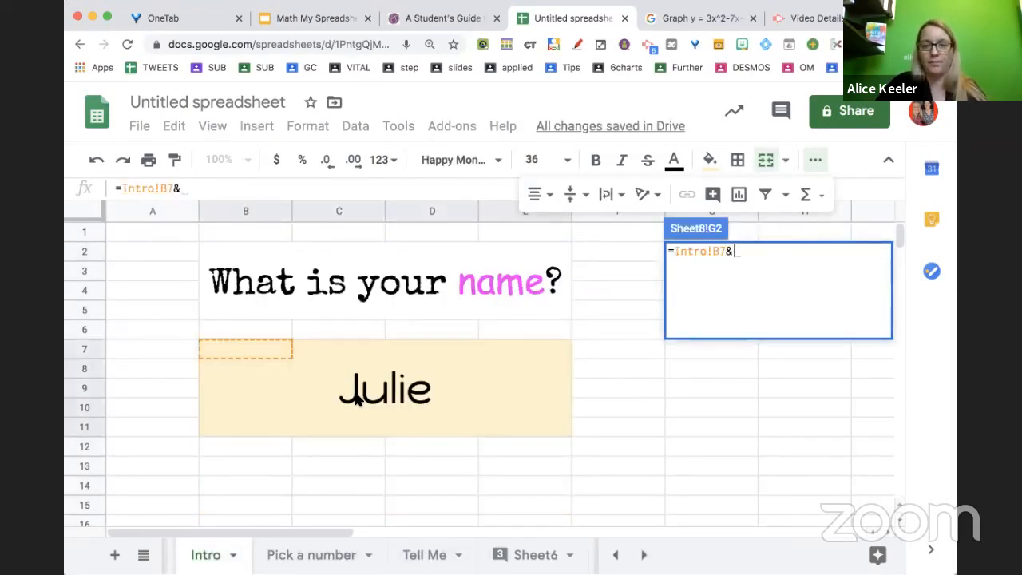
text(" Write or)
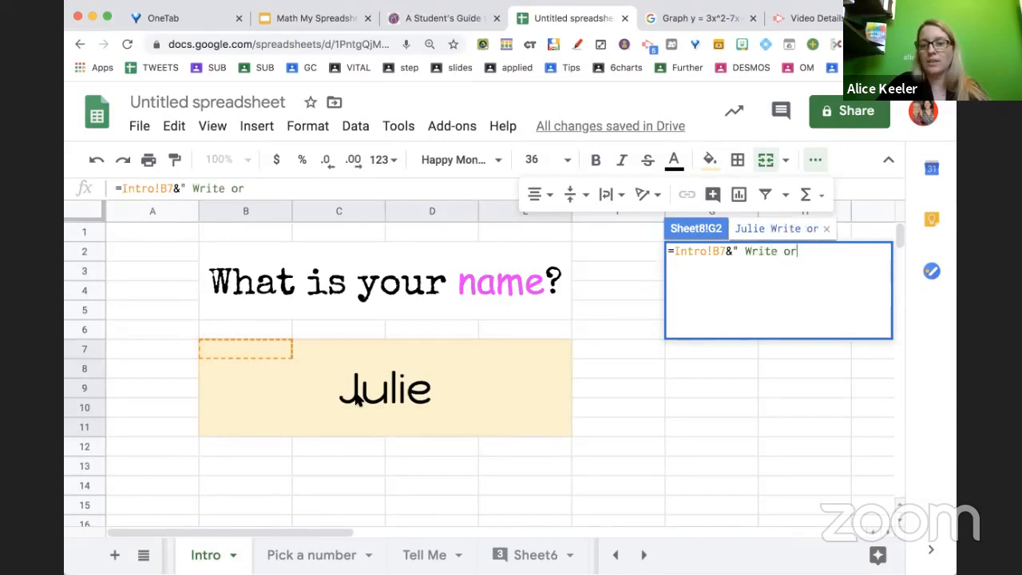
text(dered pairs that a)
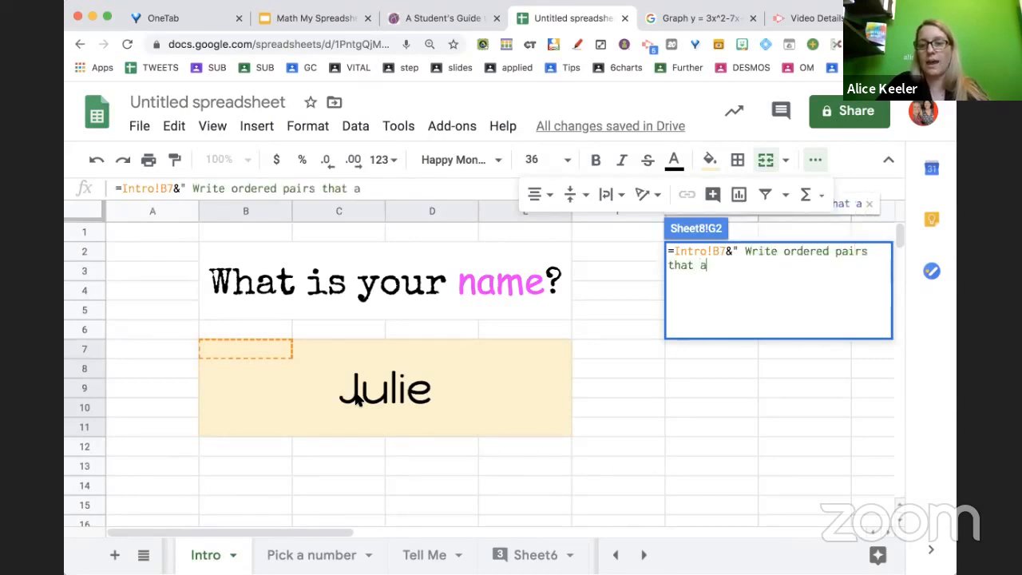
text(re on the parabola)
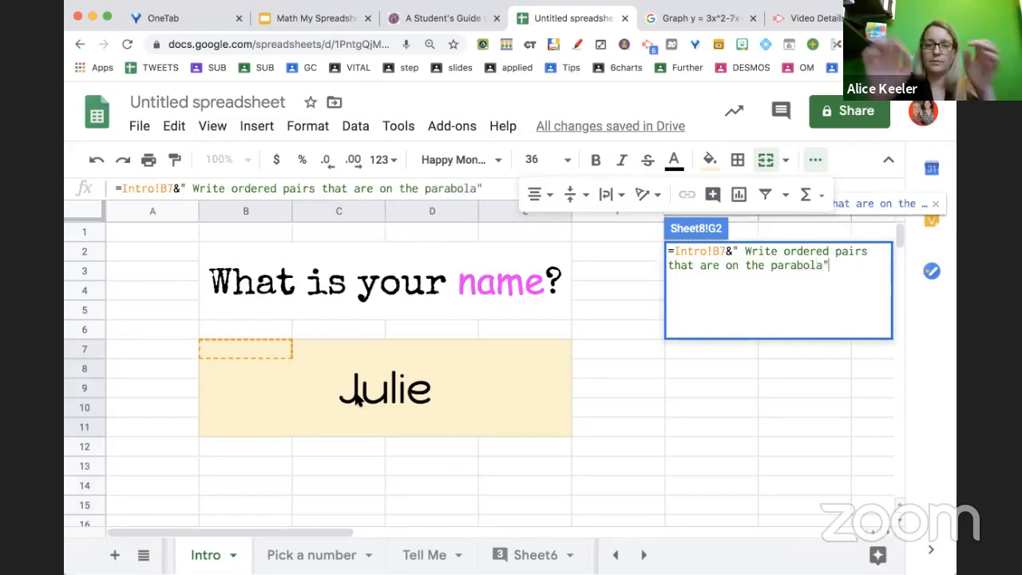
key(Return)
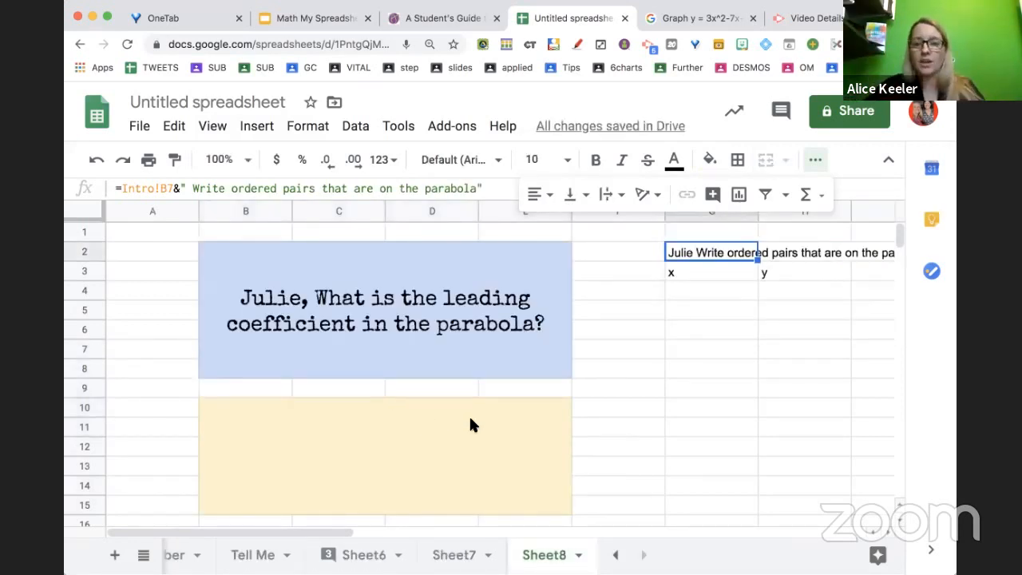
Fill the x and y answer range G4:H11 with light yellow
drag(723, 297, 729, 419)
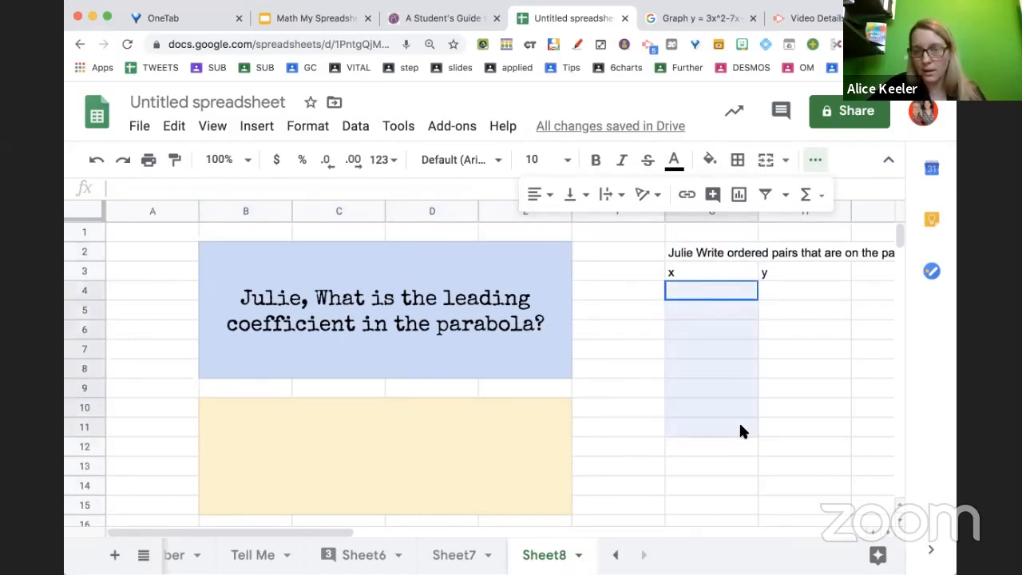
click(739, 422)
click(716, 293)
drag(716, 296, 784, 428)
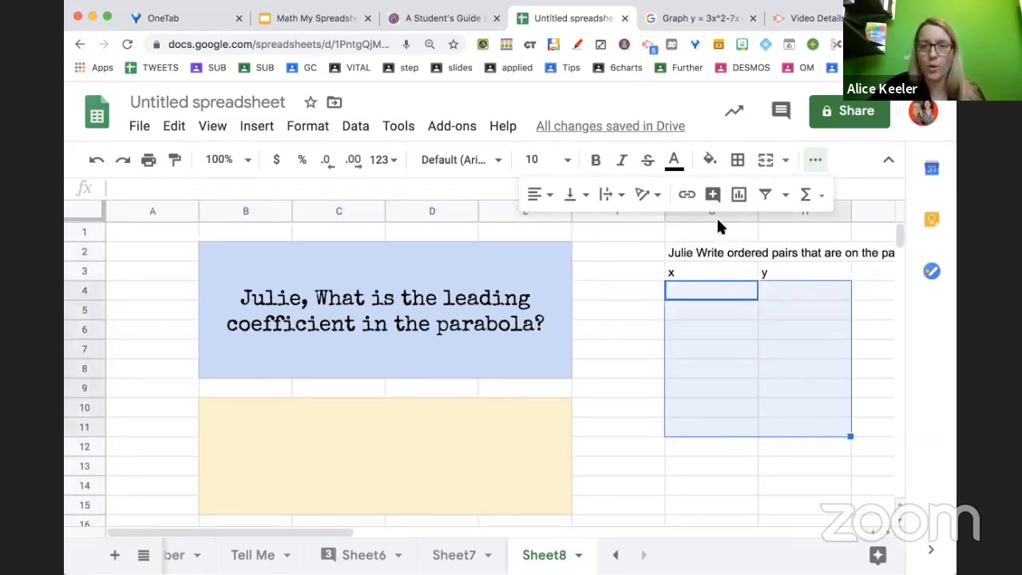
click(709, 159)
click(779, 266)
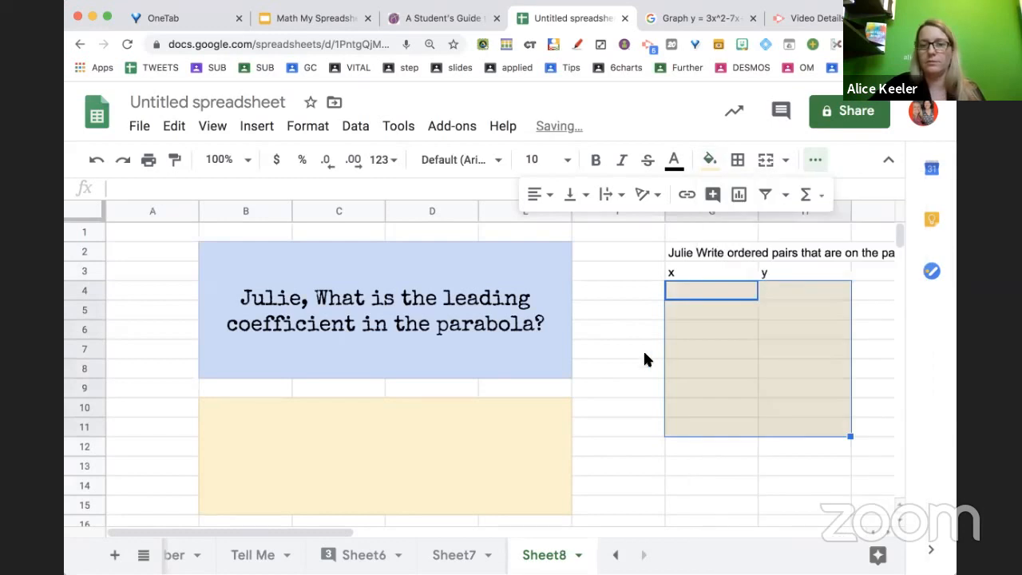
click(642, 349)
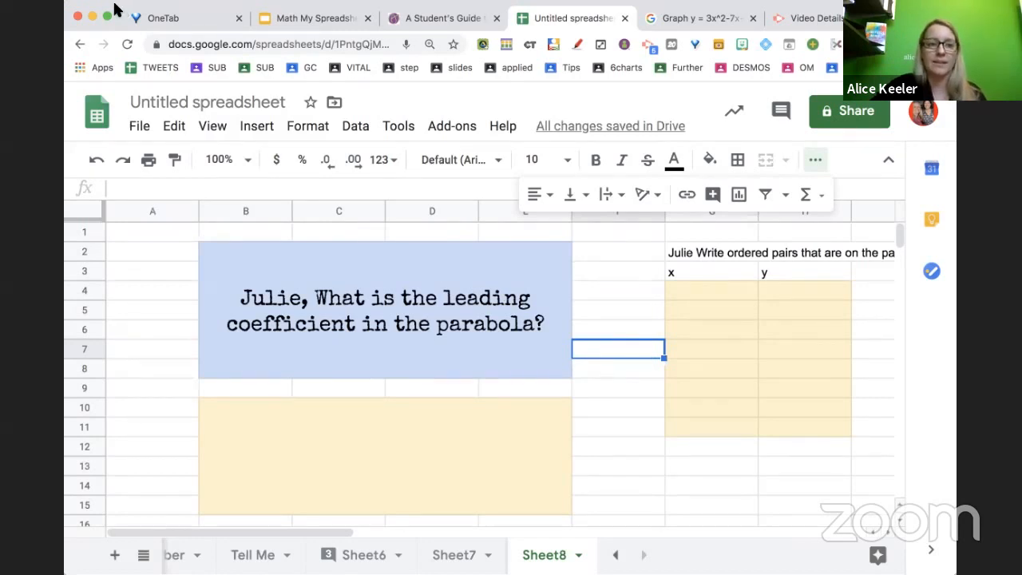
Switch to the Math My Spreadsheet presentation tab and step back through its slides
click(287, 19)
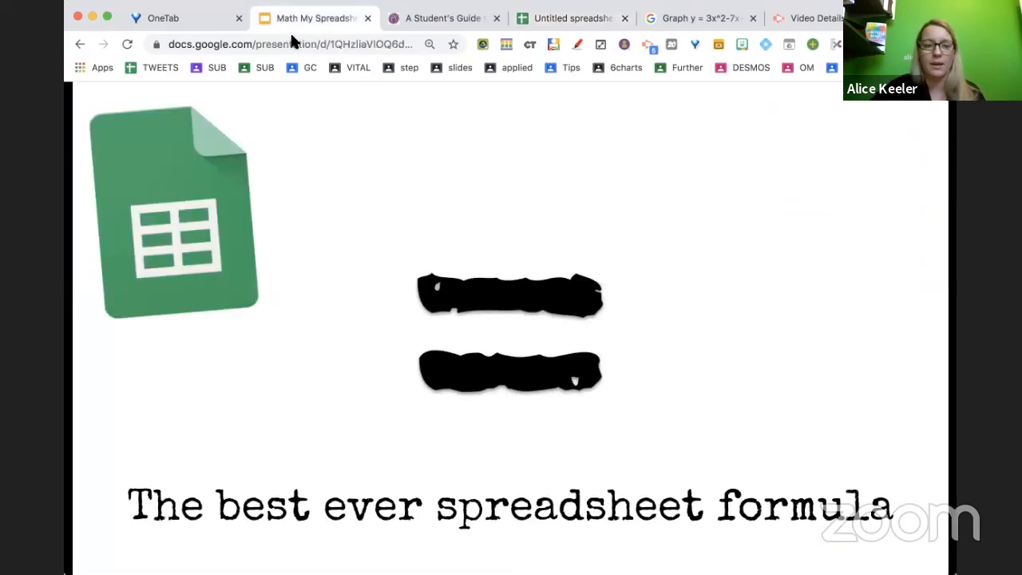
key(Right)
click(567, 408)
key(Left)
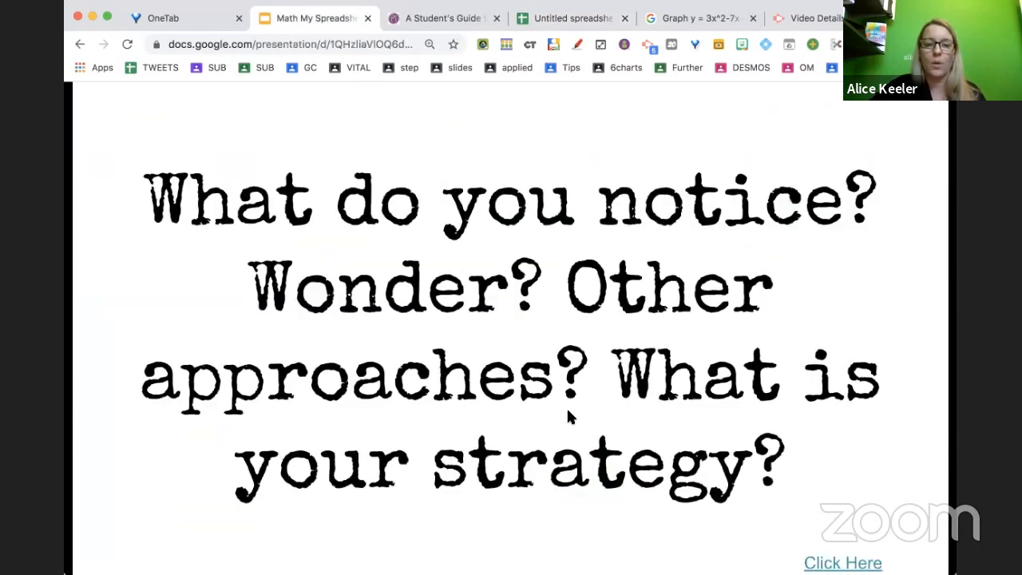
click(567, 409)
key(Left)
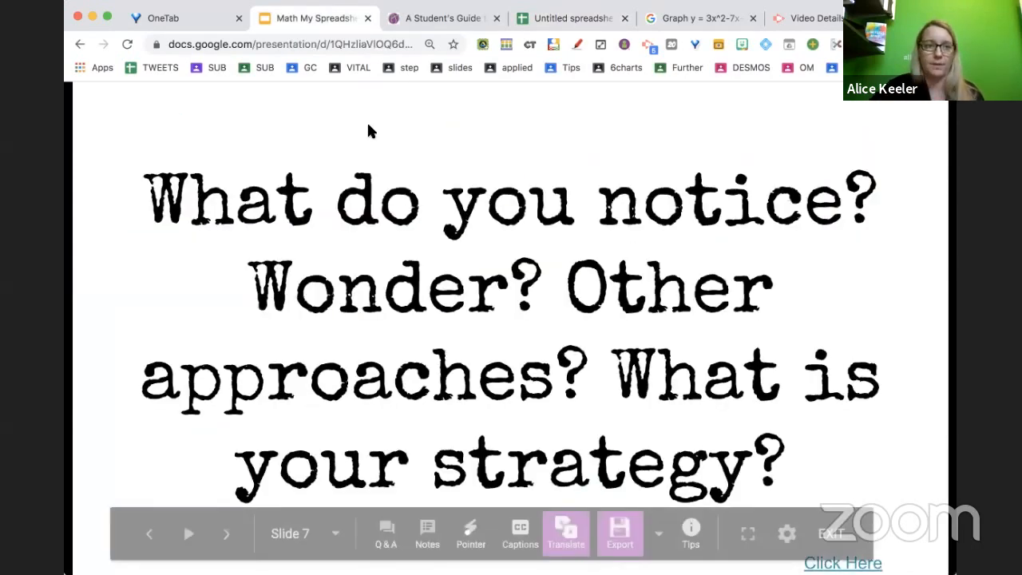